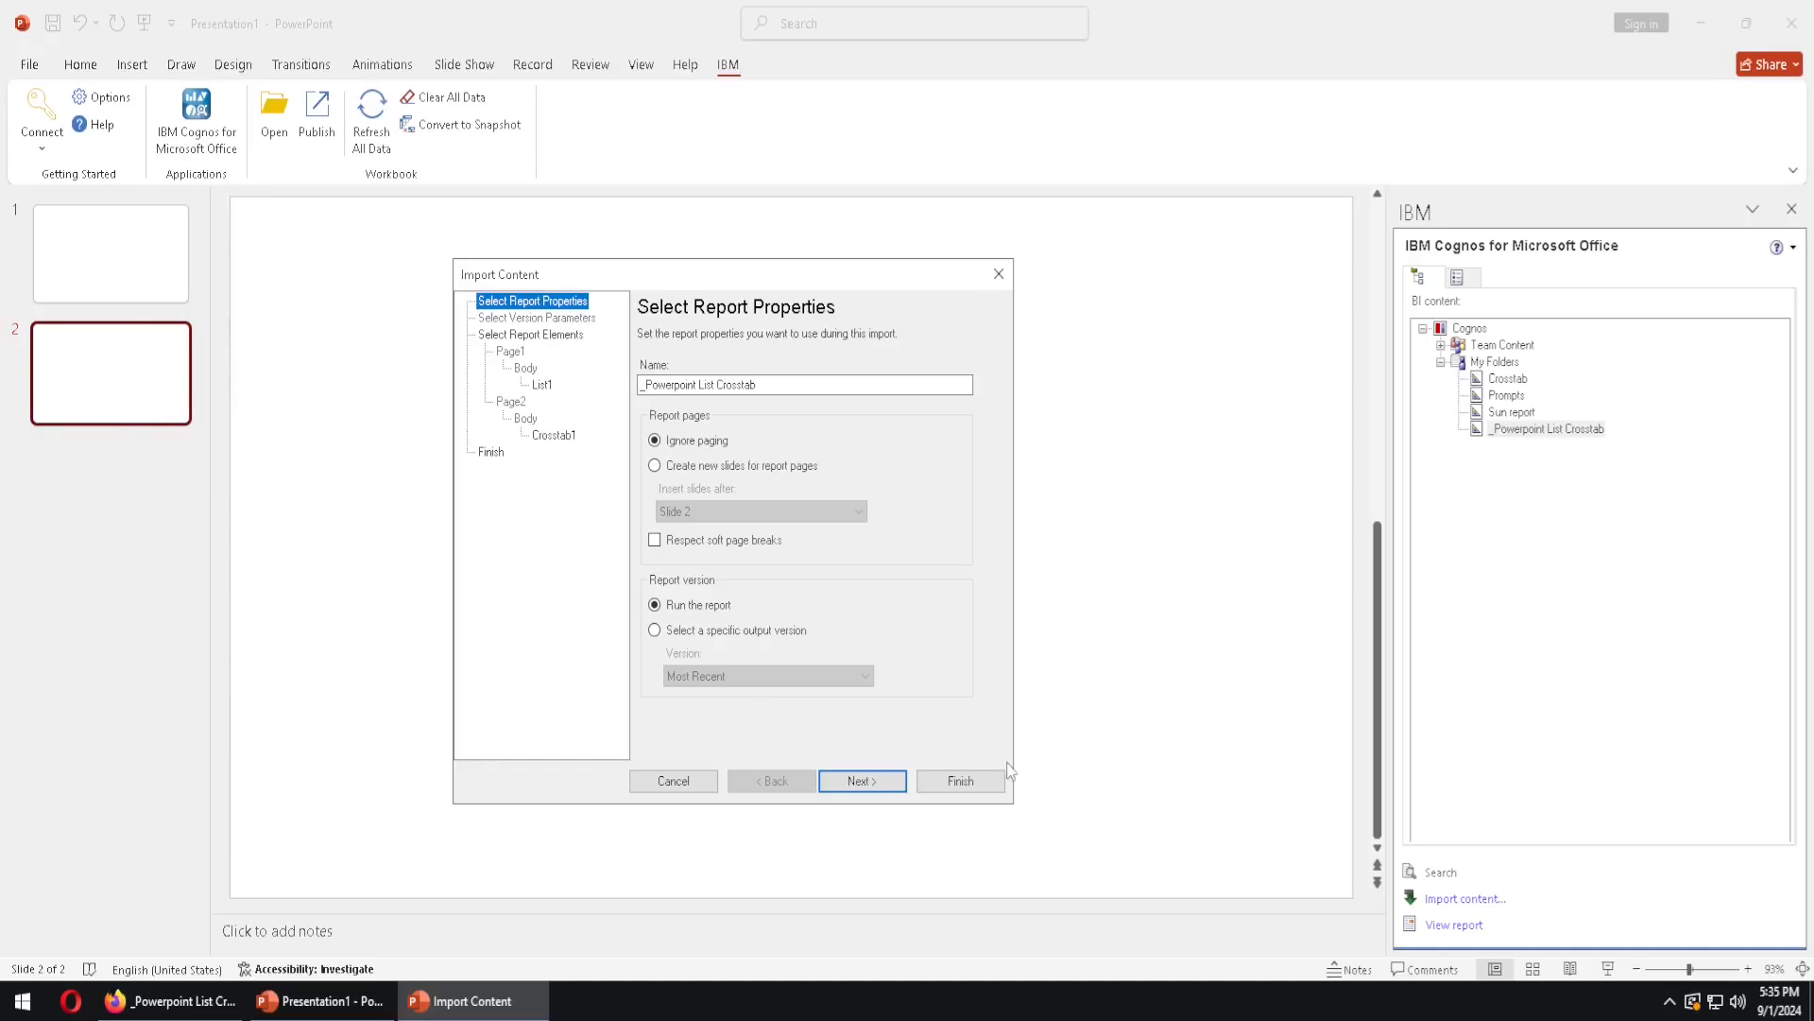
Import the _Powerpoint List Crosstab report into slide 2 with paging ignored and review the imported tables from their beginning.
click(982, 784)
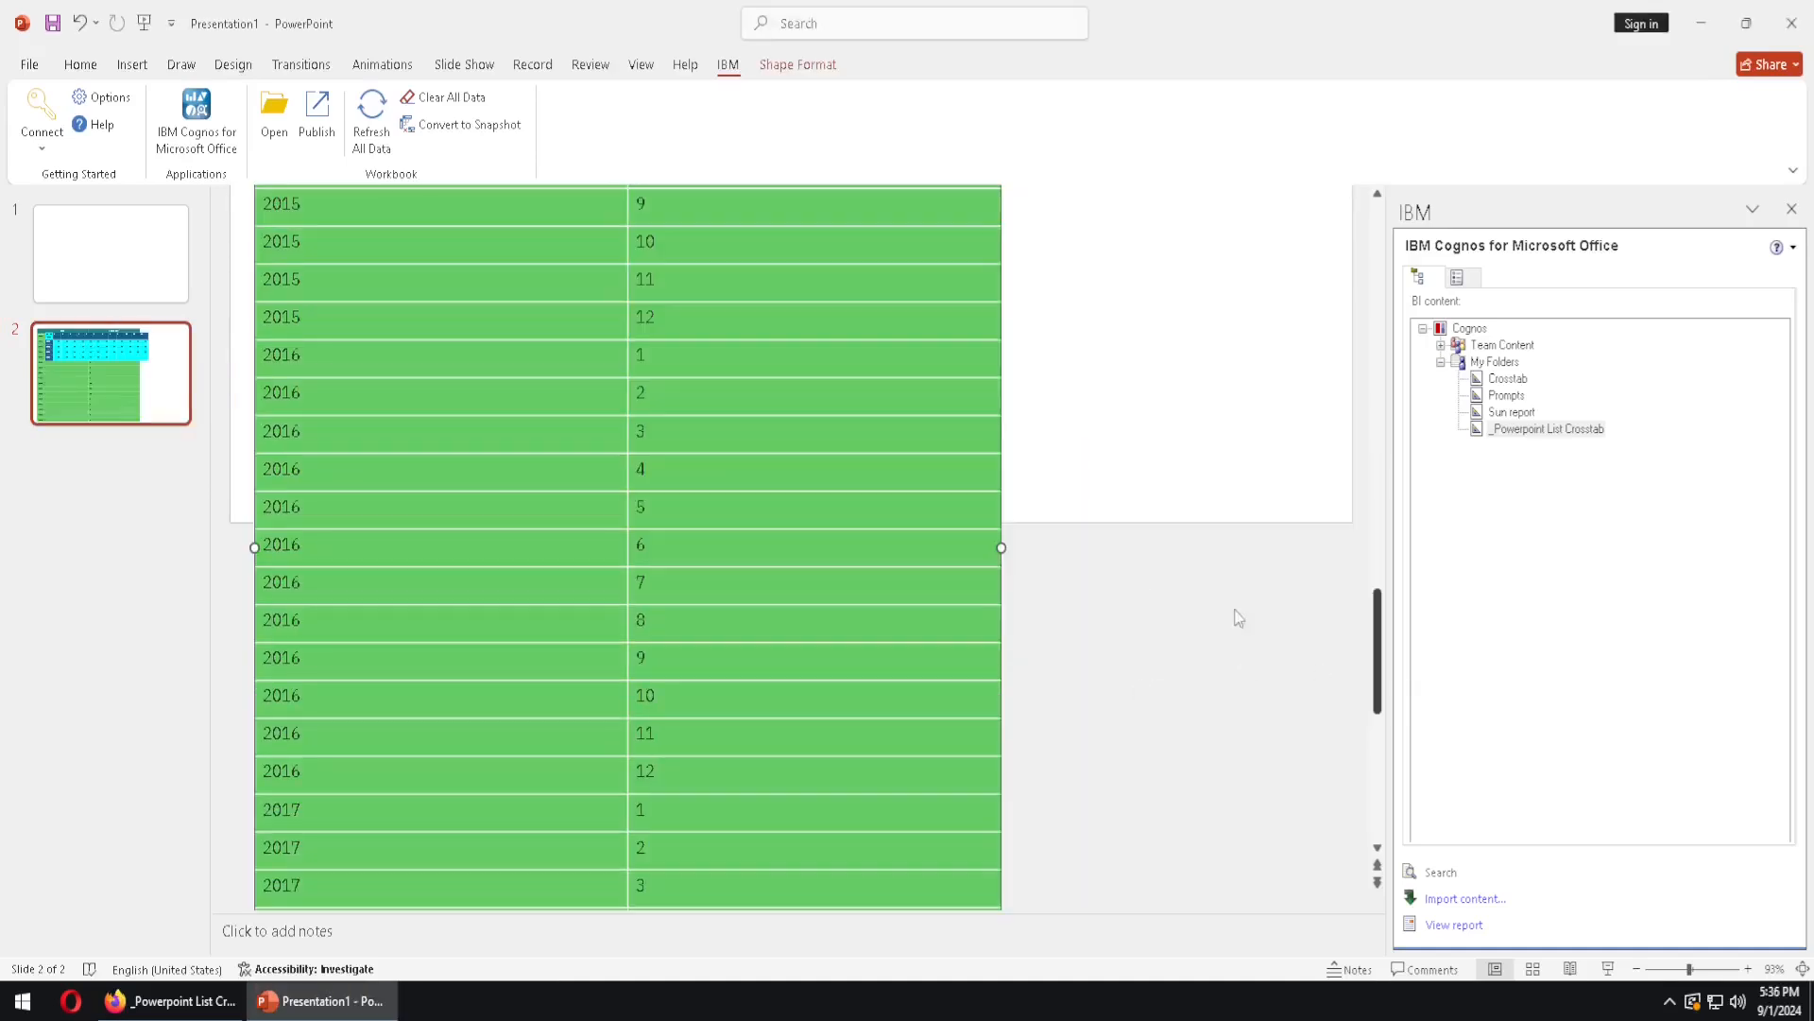
click(181, 392)
scroll(482, 492, up, 5)
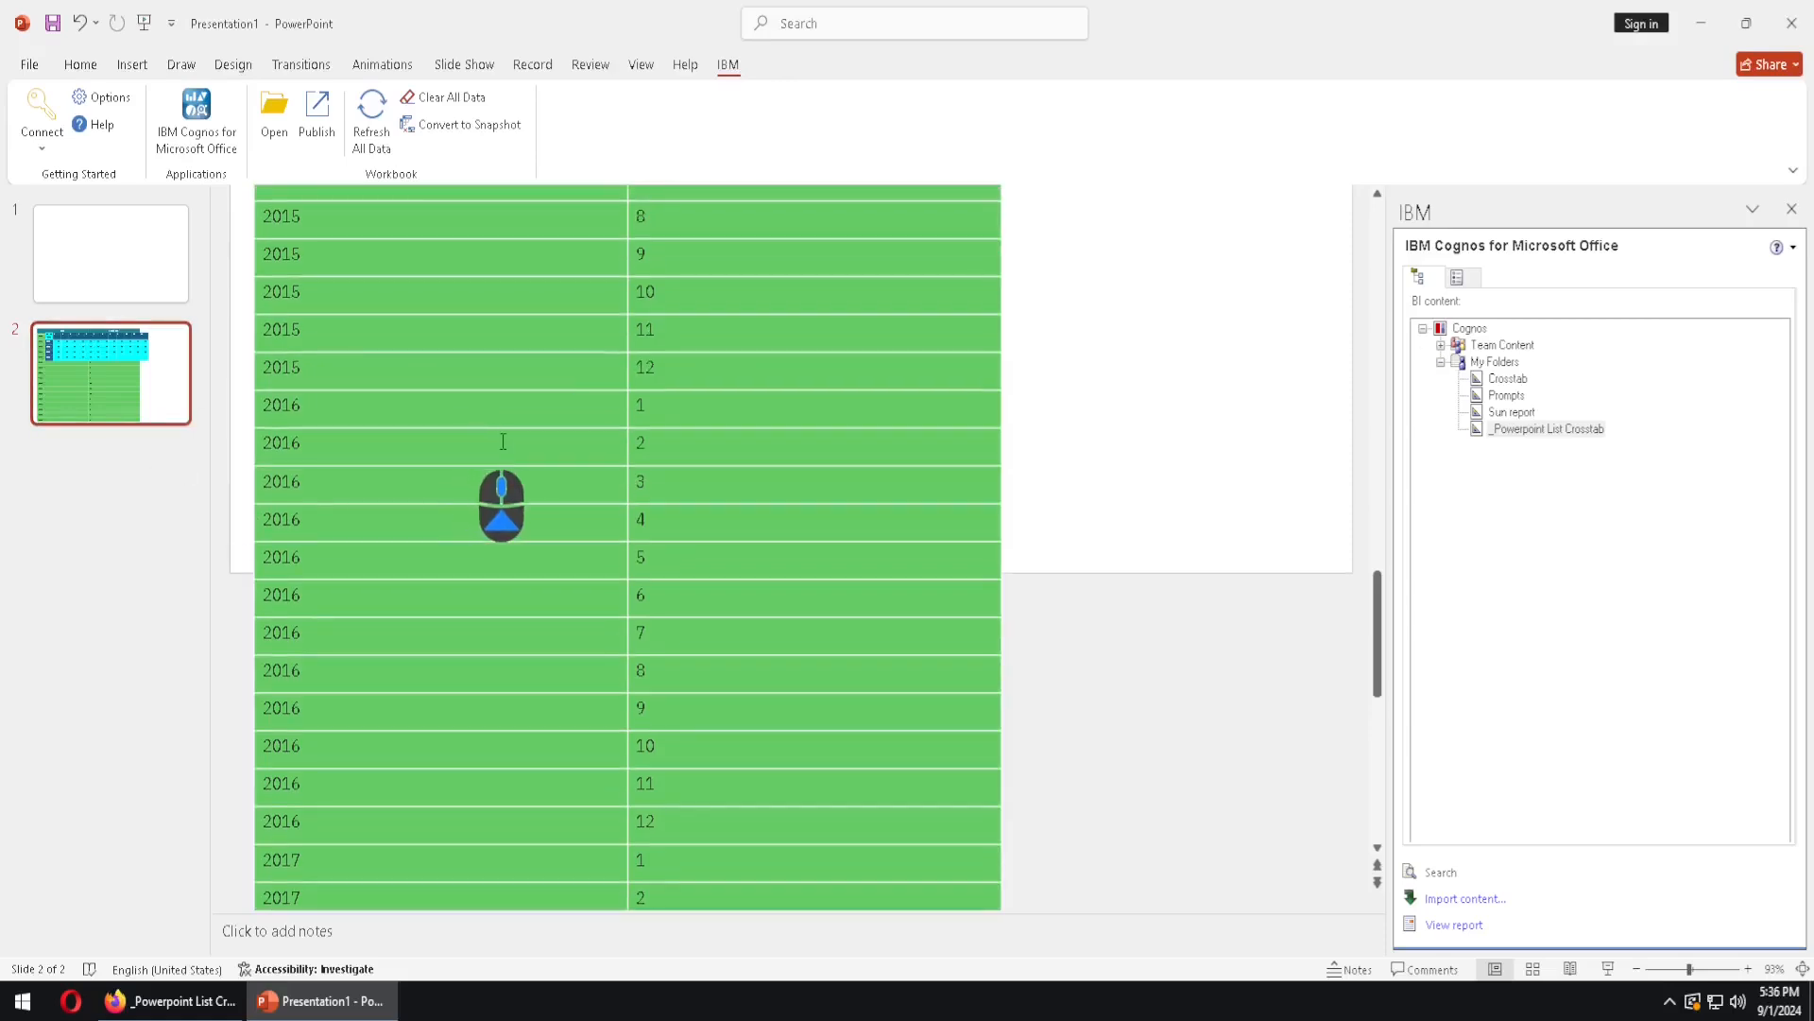
scroll(524, 470, up, 1)
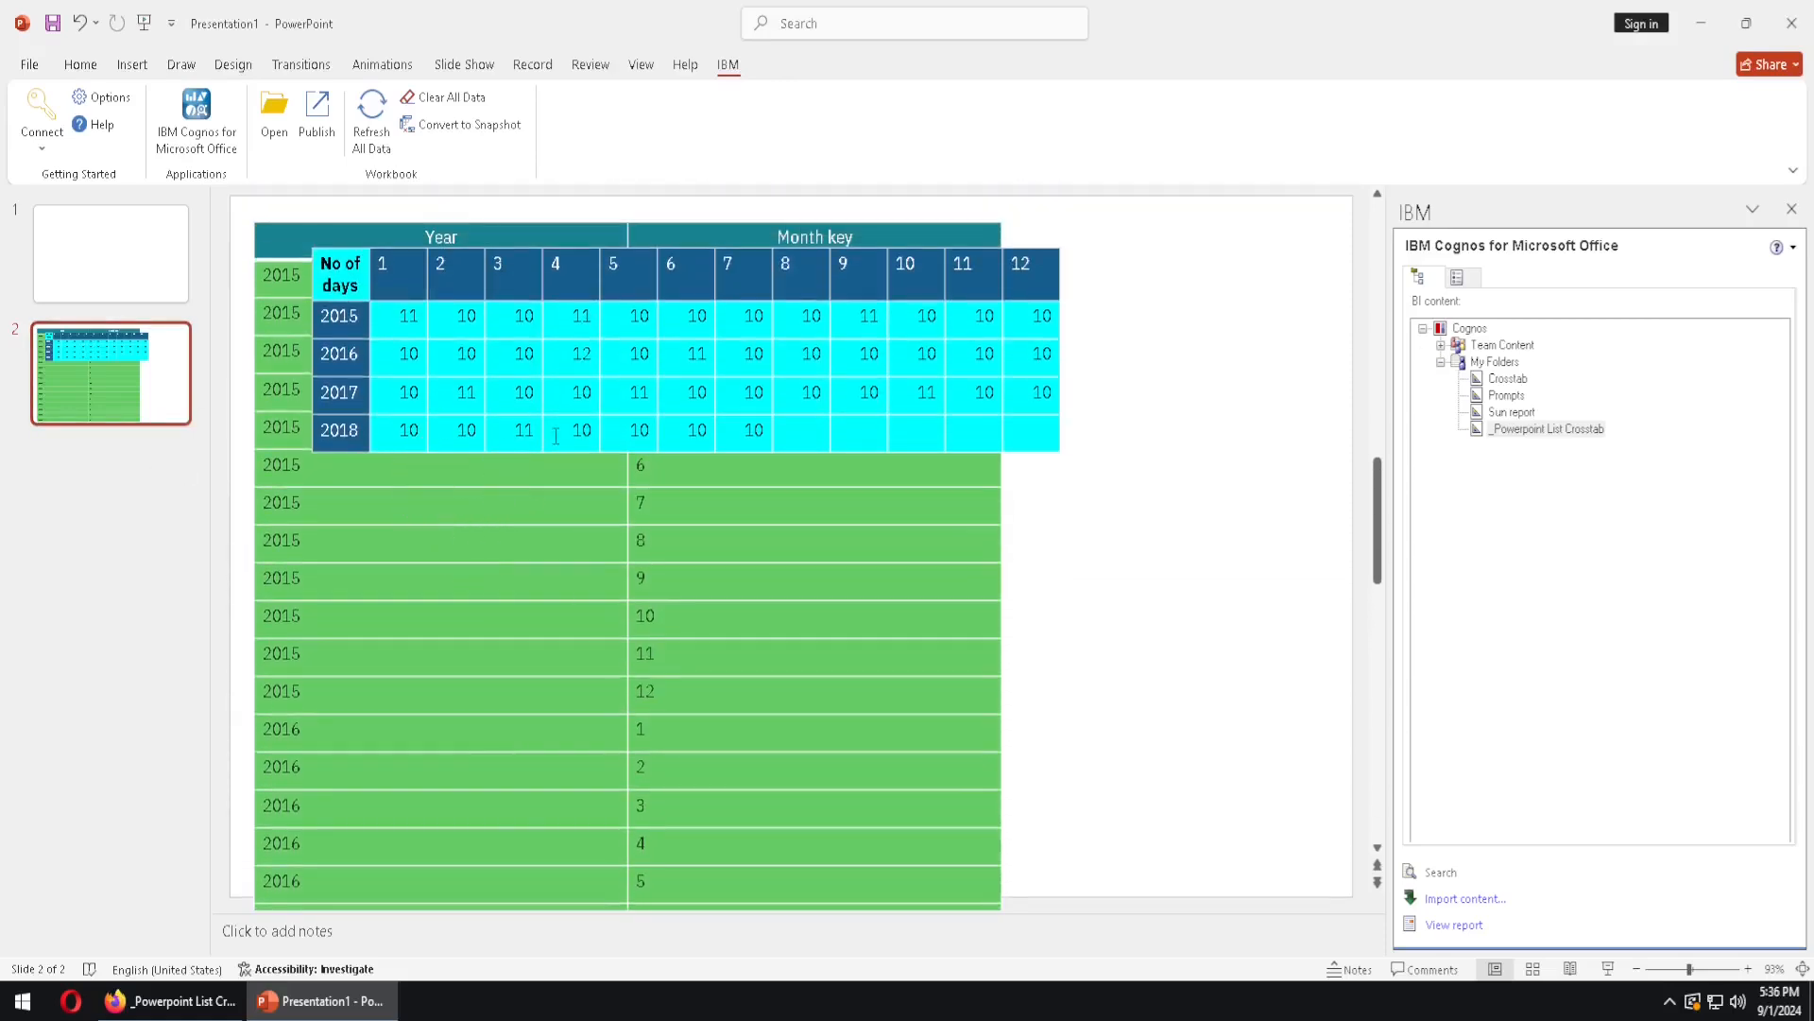
Switch to the report in IBM Cognos Analytics, display Page2 for comparison, and return to the PowerPoint presentation.
click(163, 1000)
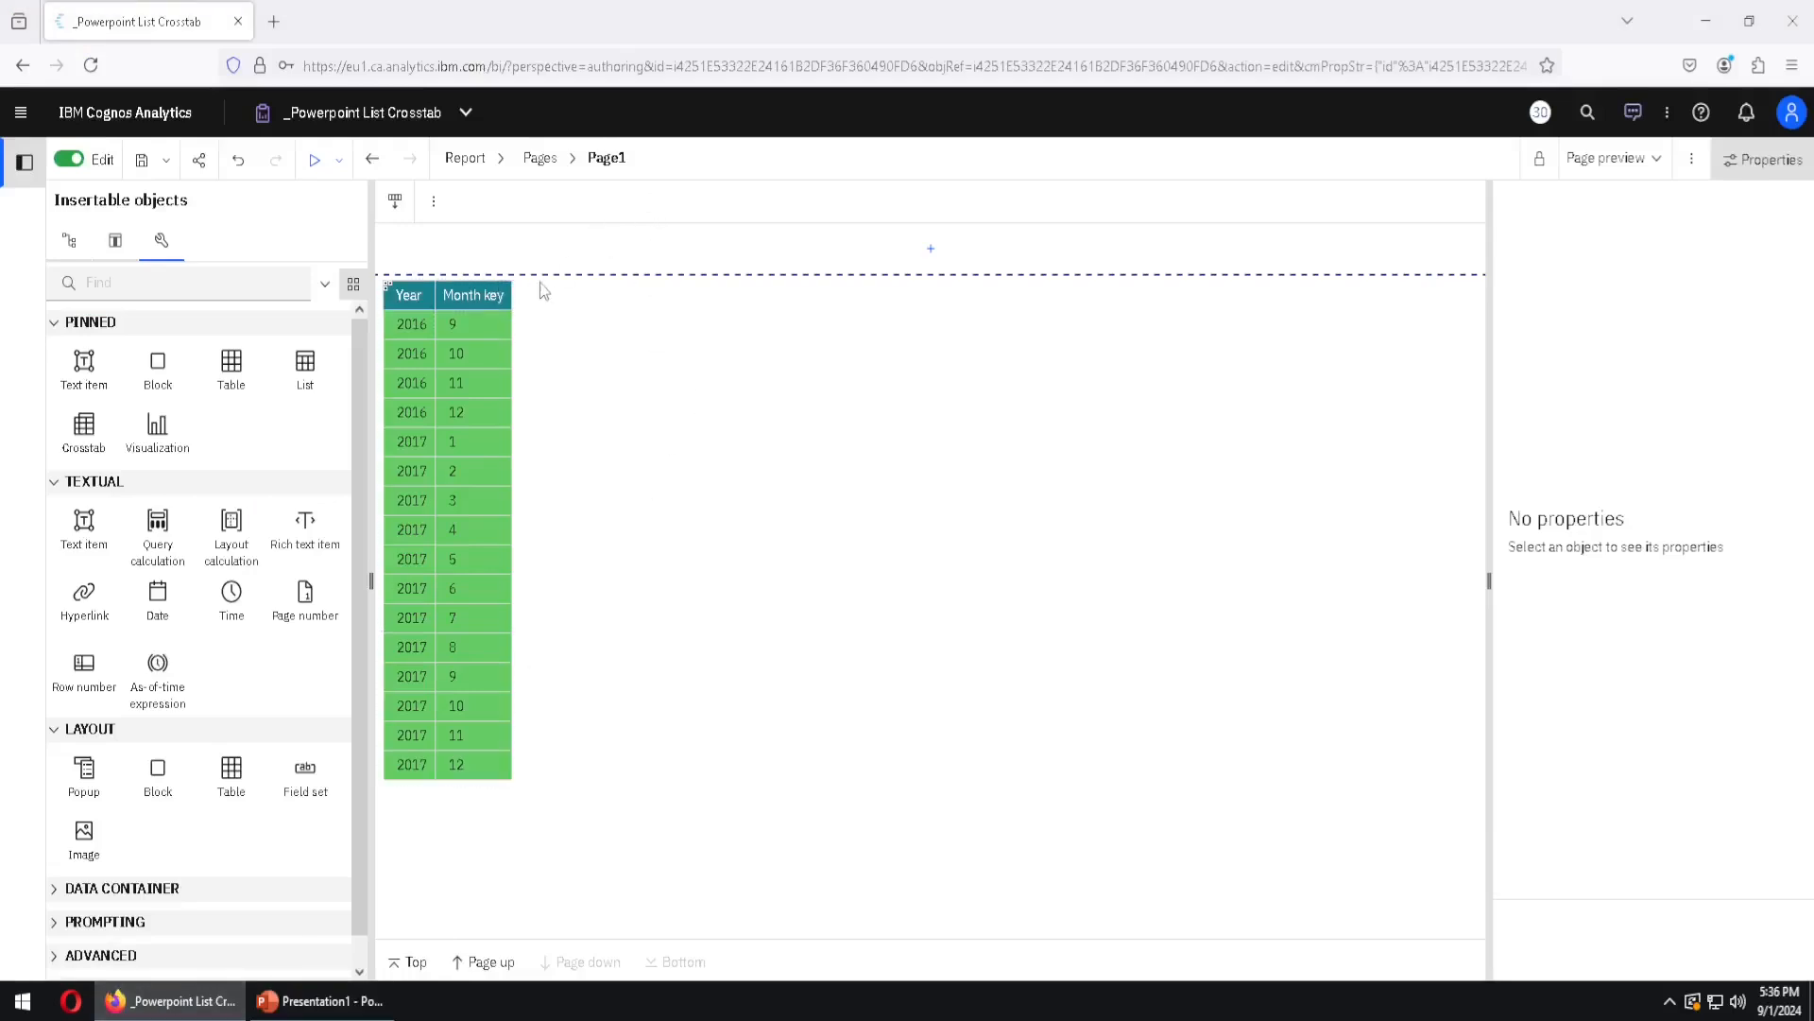
click(606, 157)
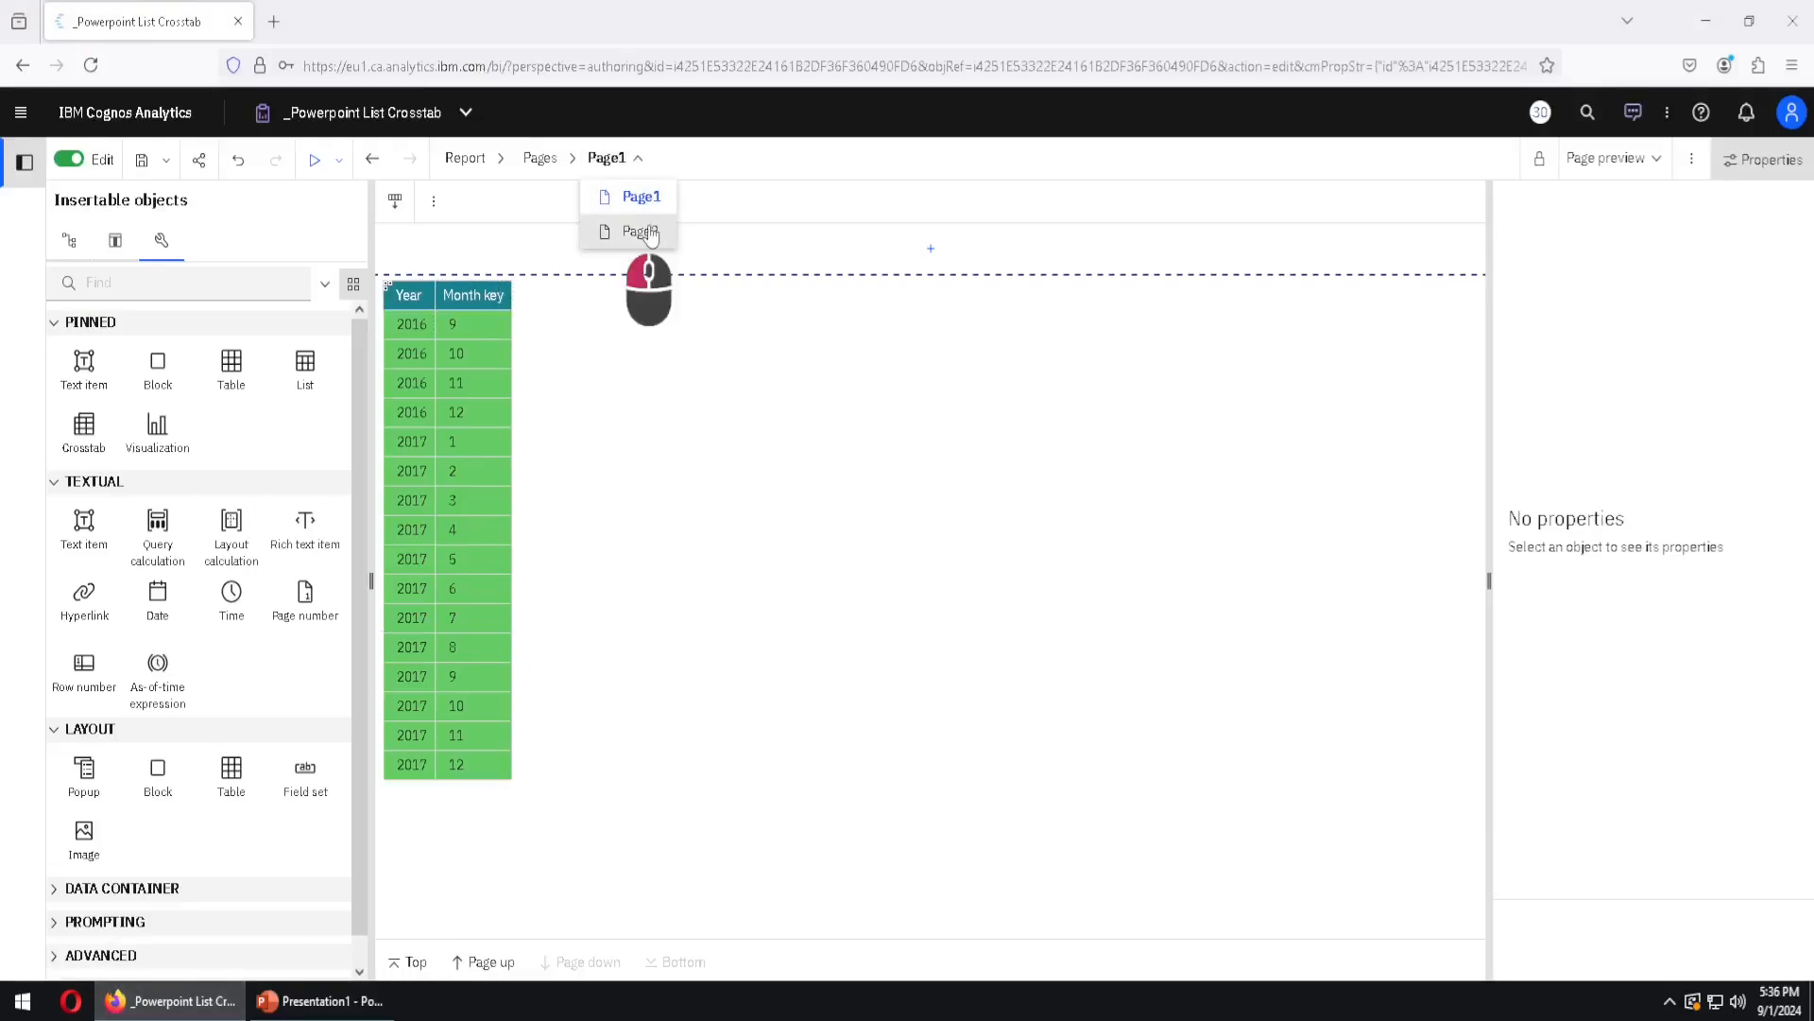
click(636, 231)
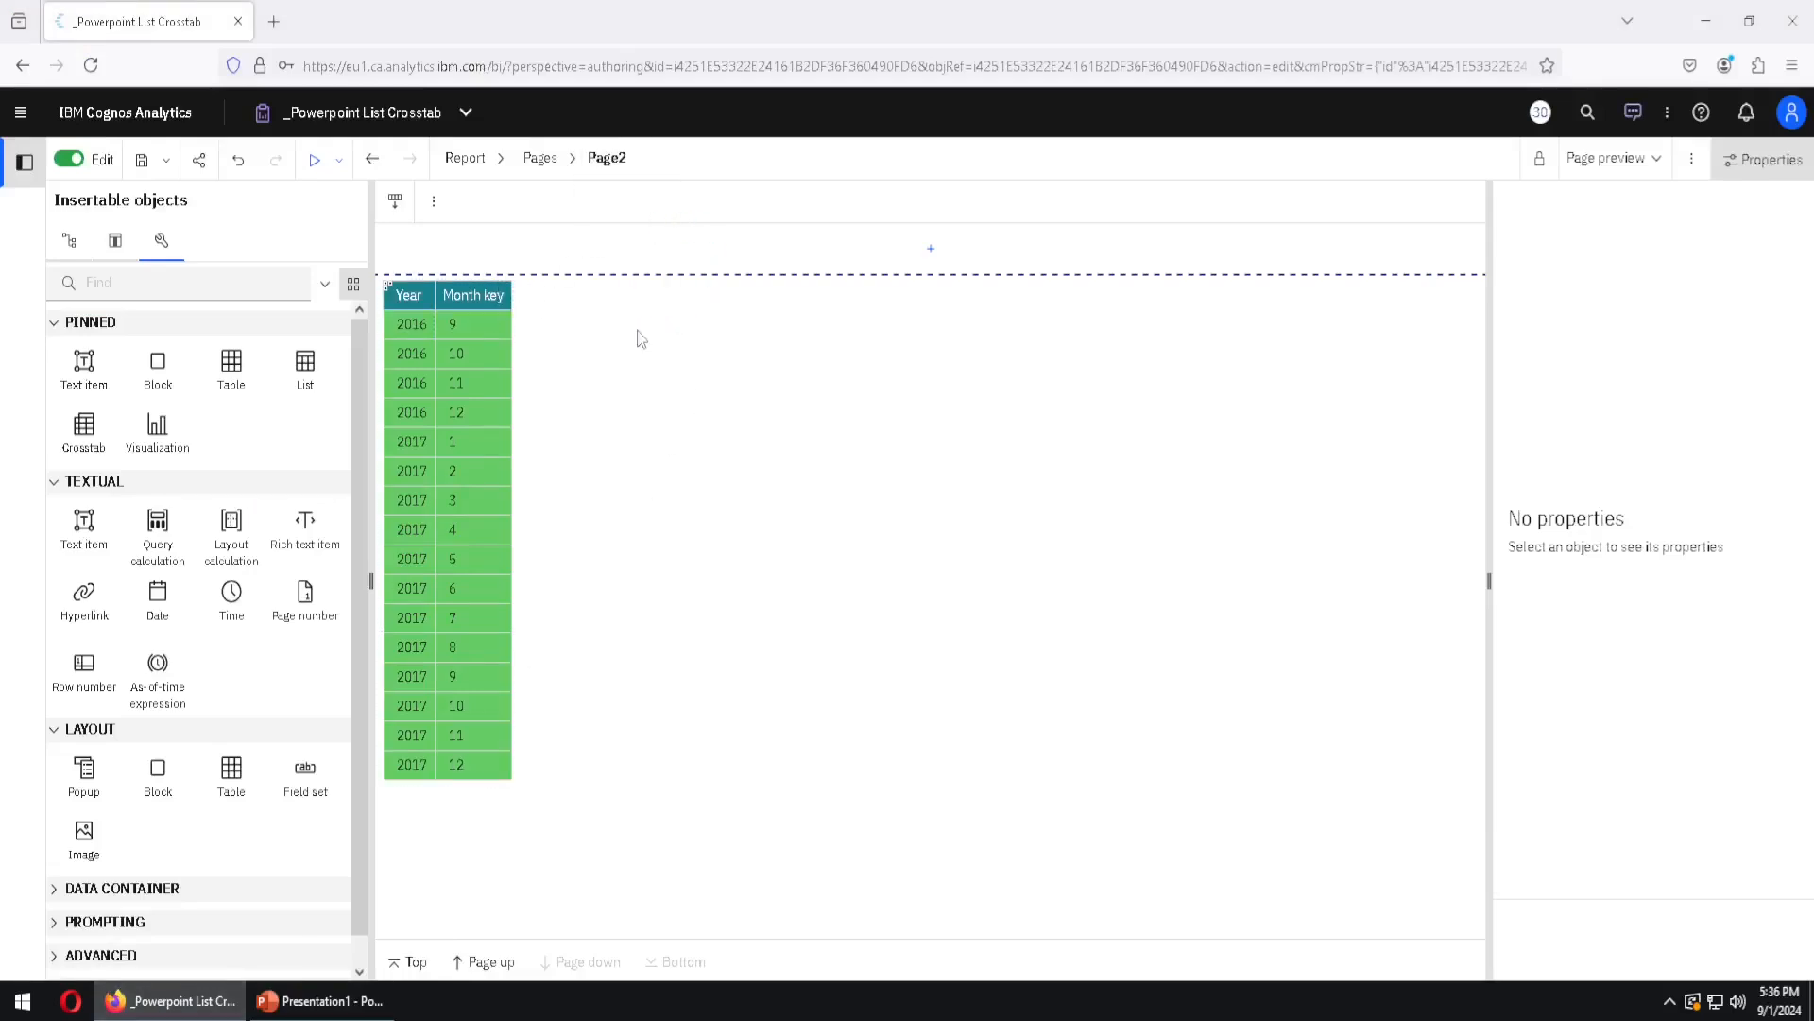
click(354, 997)
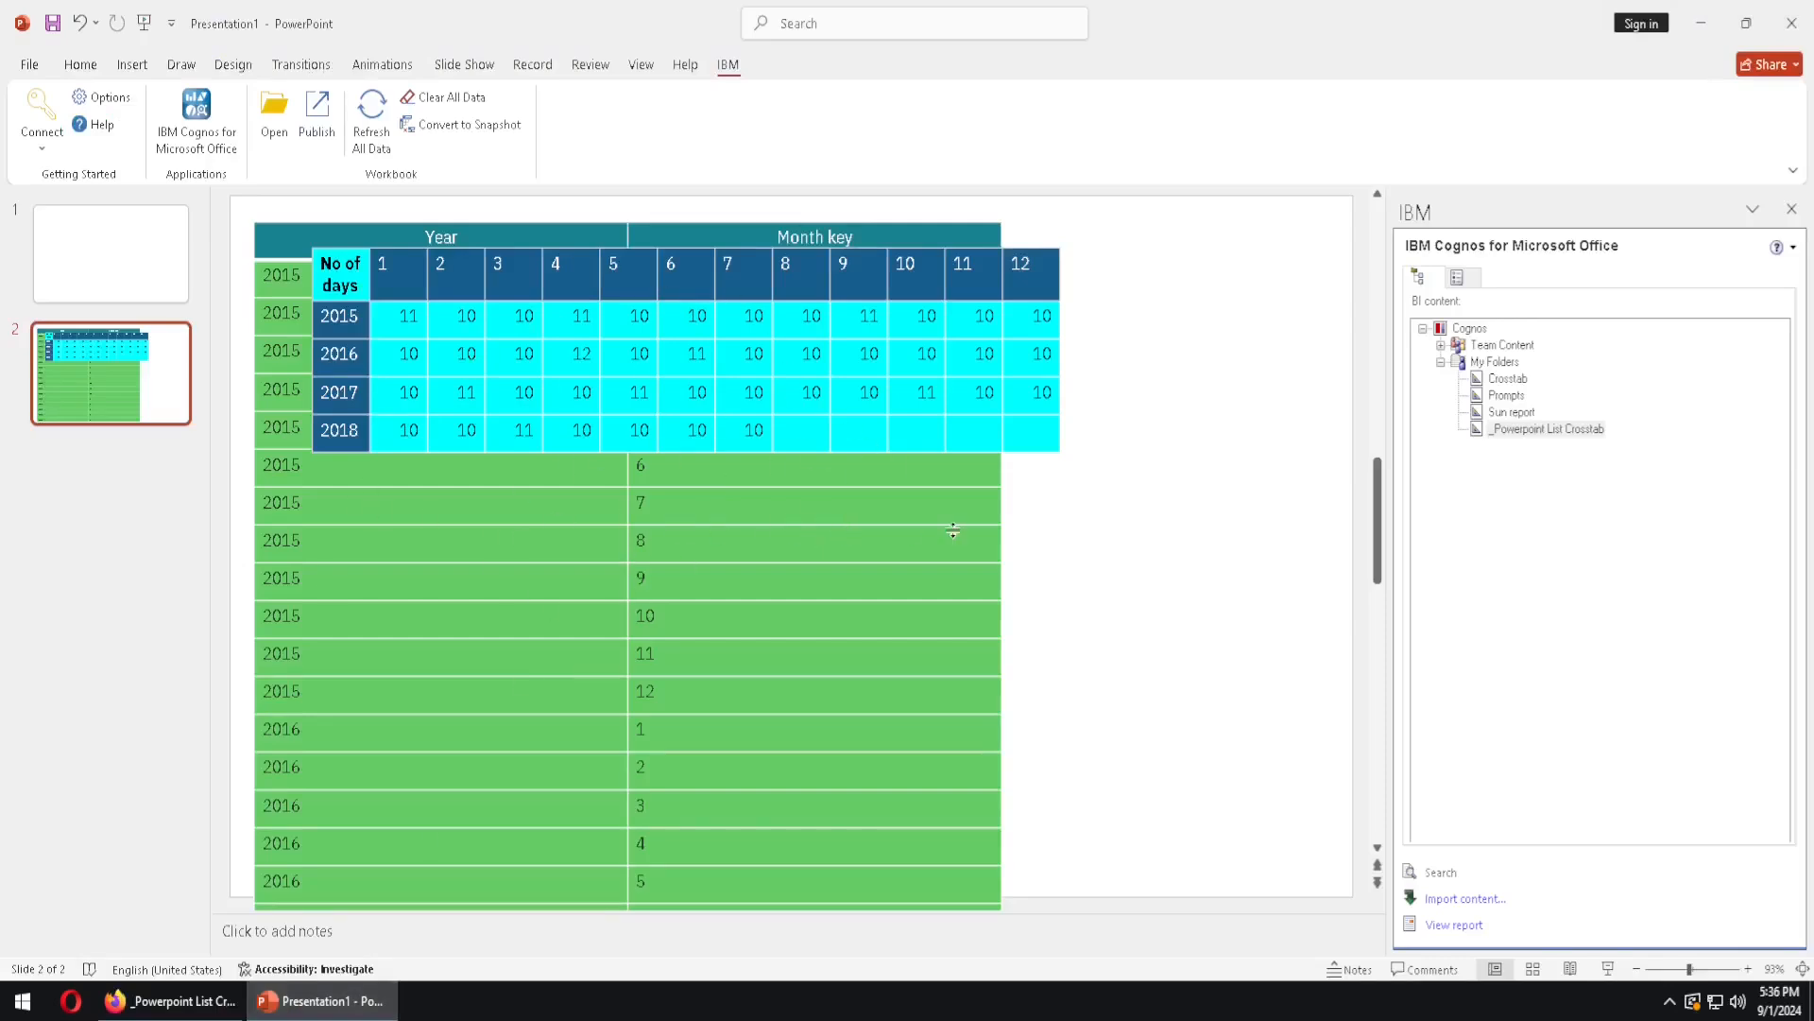
Remove the imported _Powerpoint List Crosstab report together with its data from the presentation.
click(1460, 275)
right_click(1498, 333)
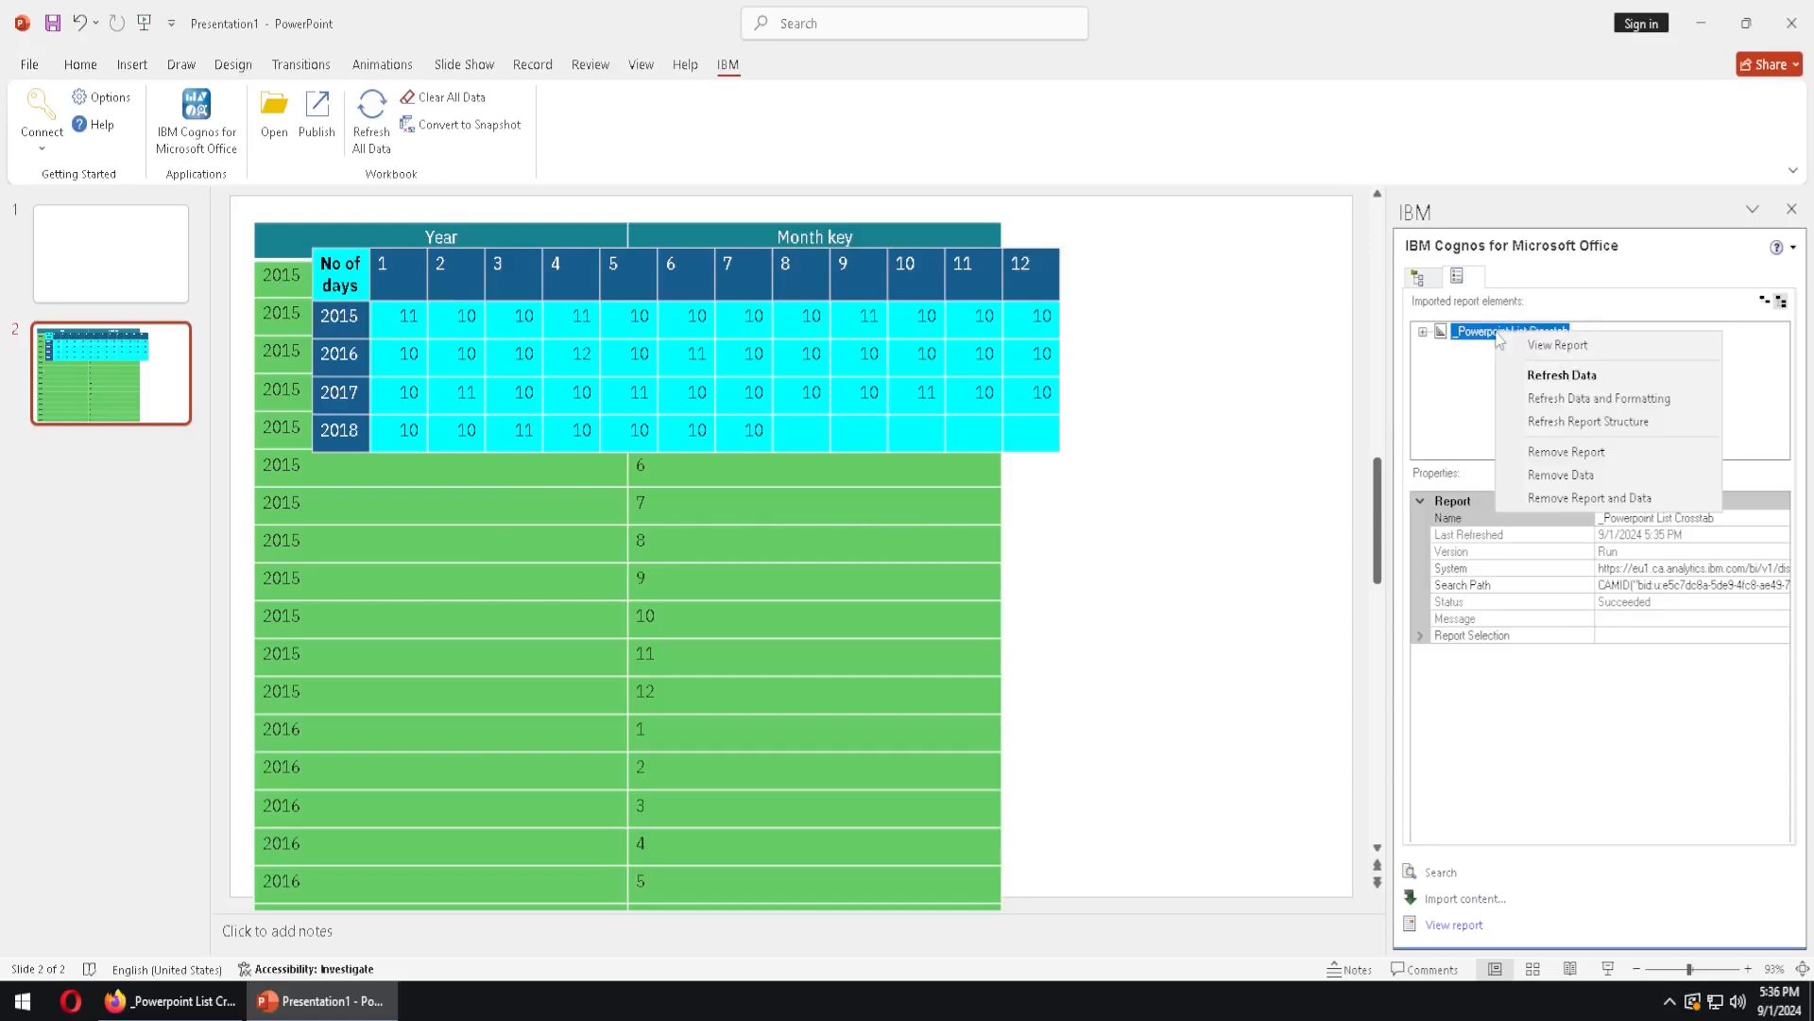
click(1589, 499)
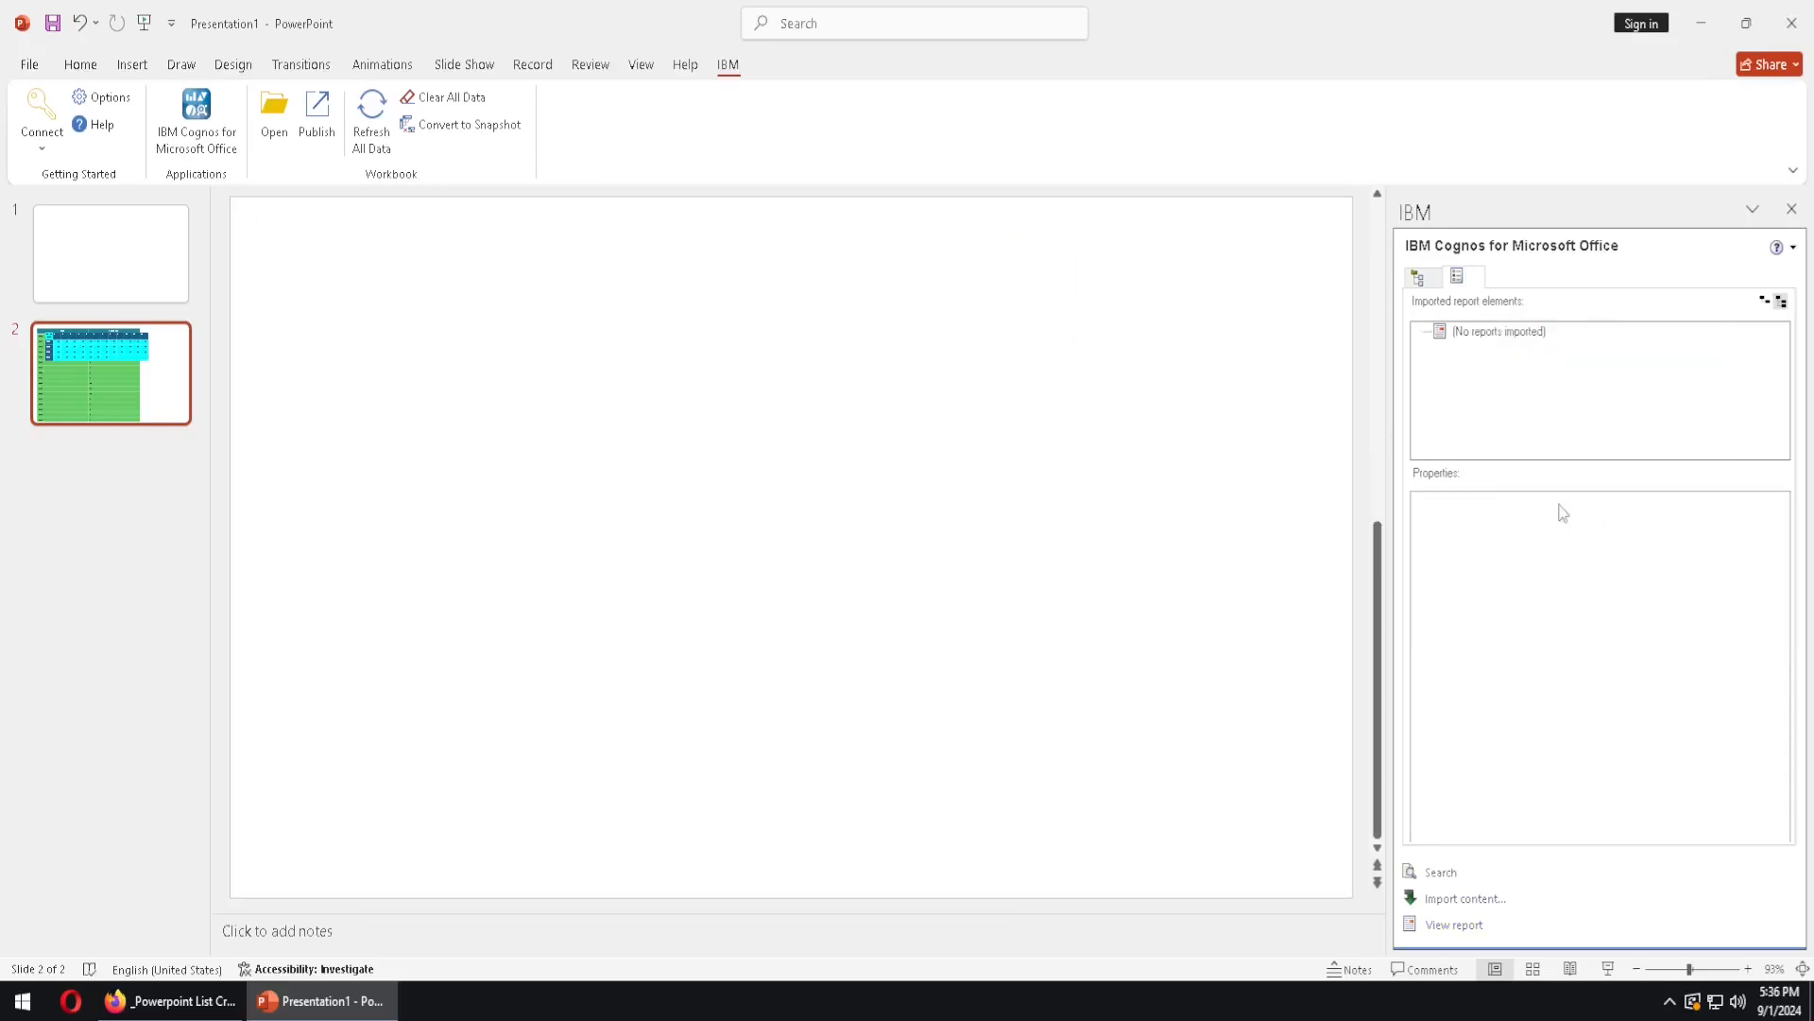
Import _Powerpoint List Crosstab with new slides created for report pages after Slide 2, and view slides 3 and 4.
click(1425, 282)
double_click(1551, 431)
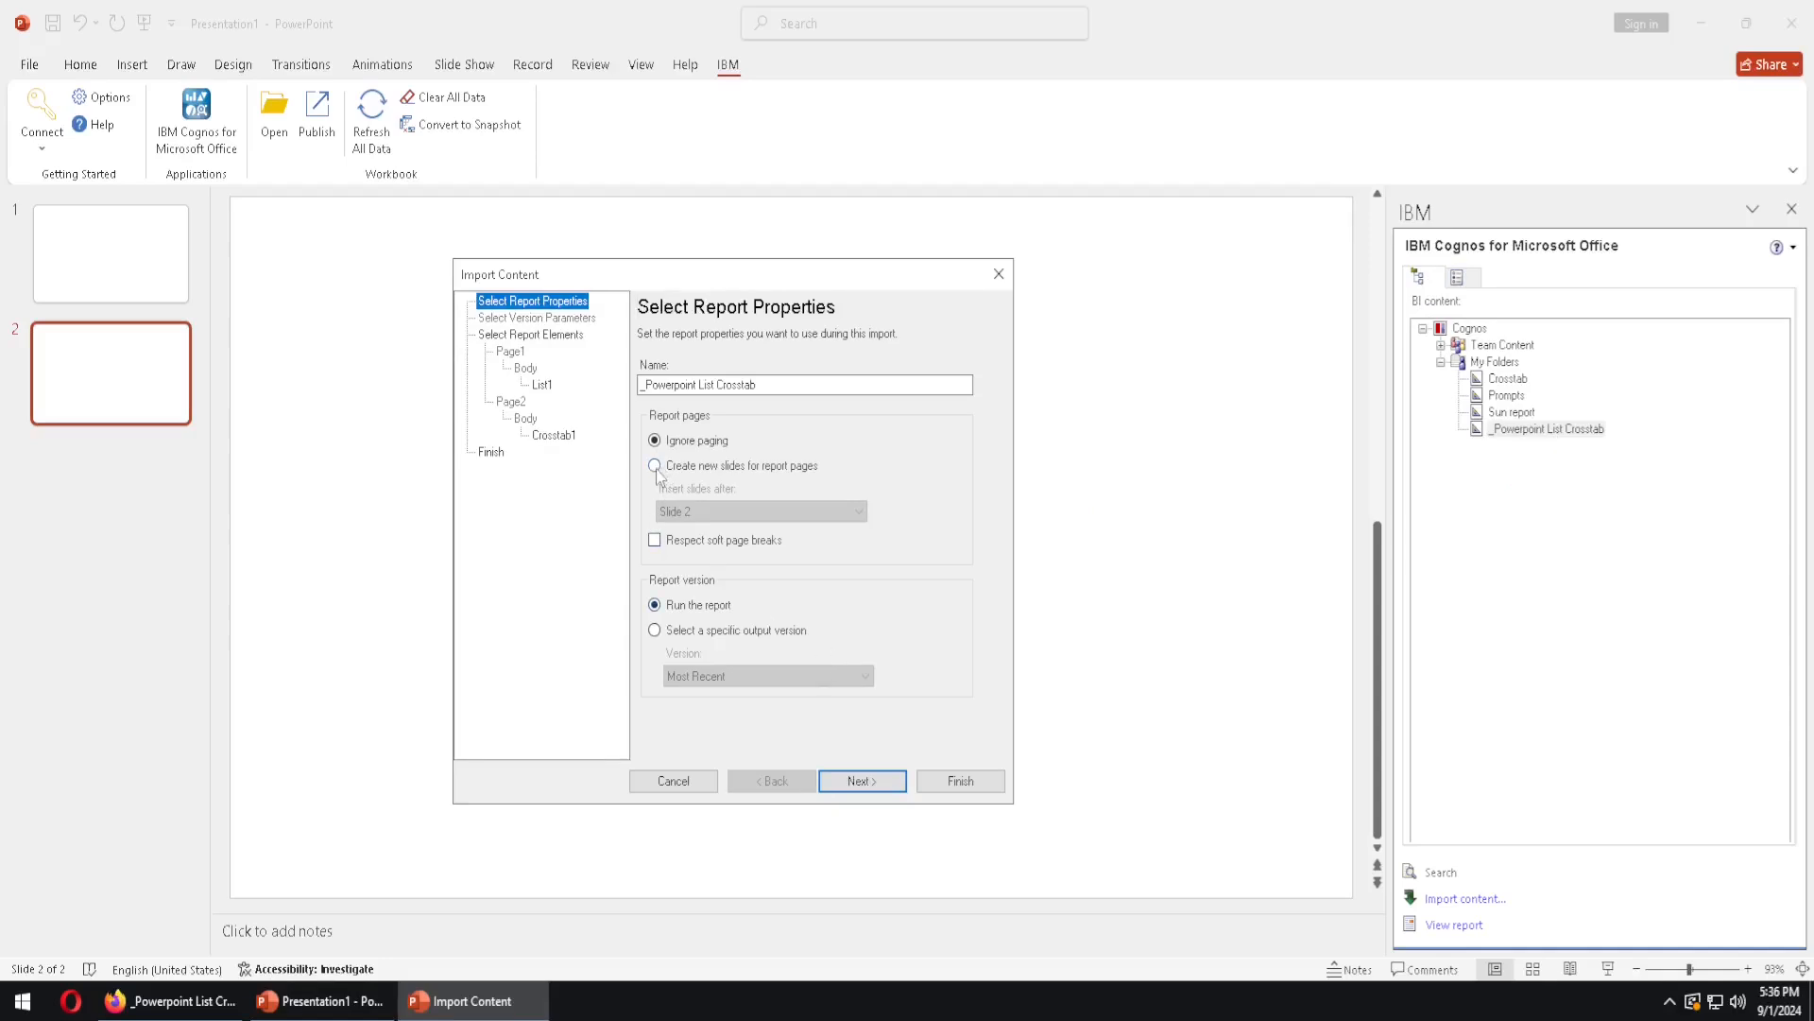
click(656, 466)
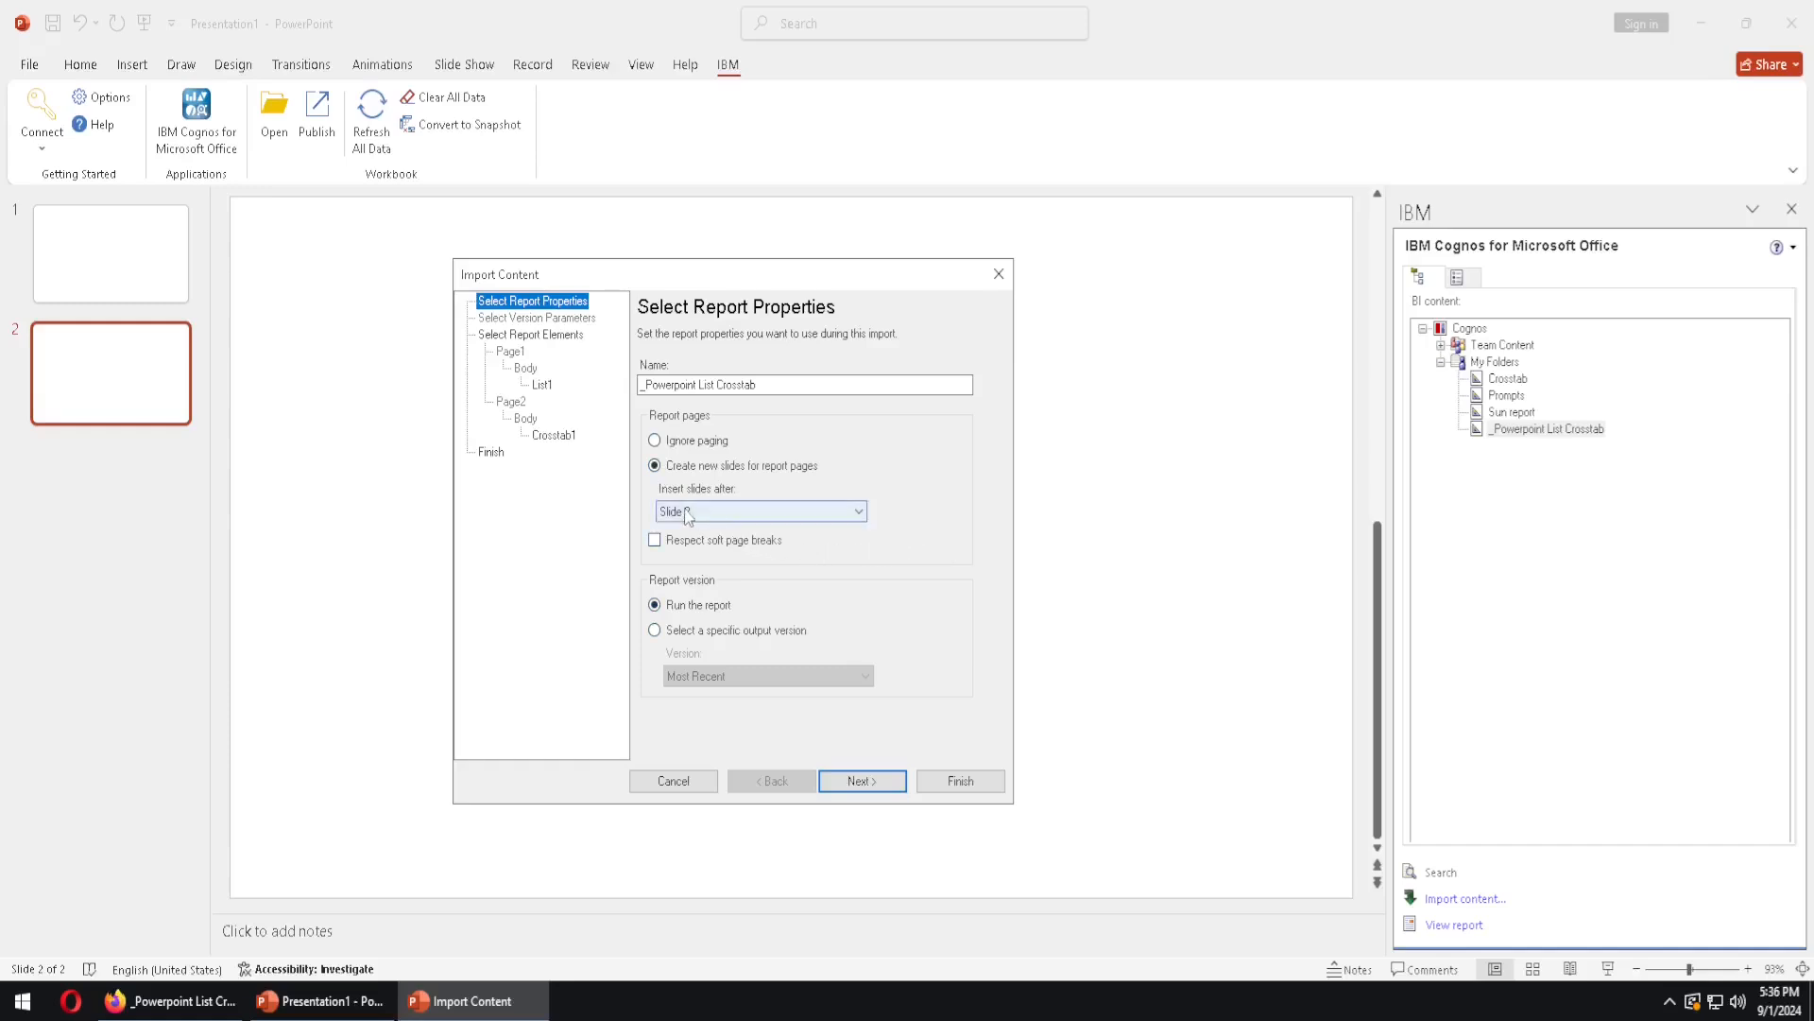
click(782, 515)
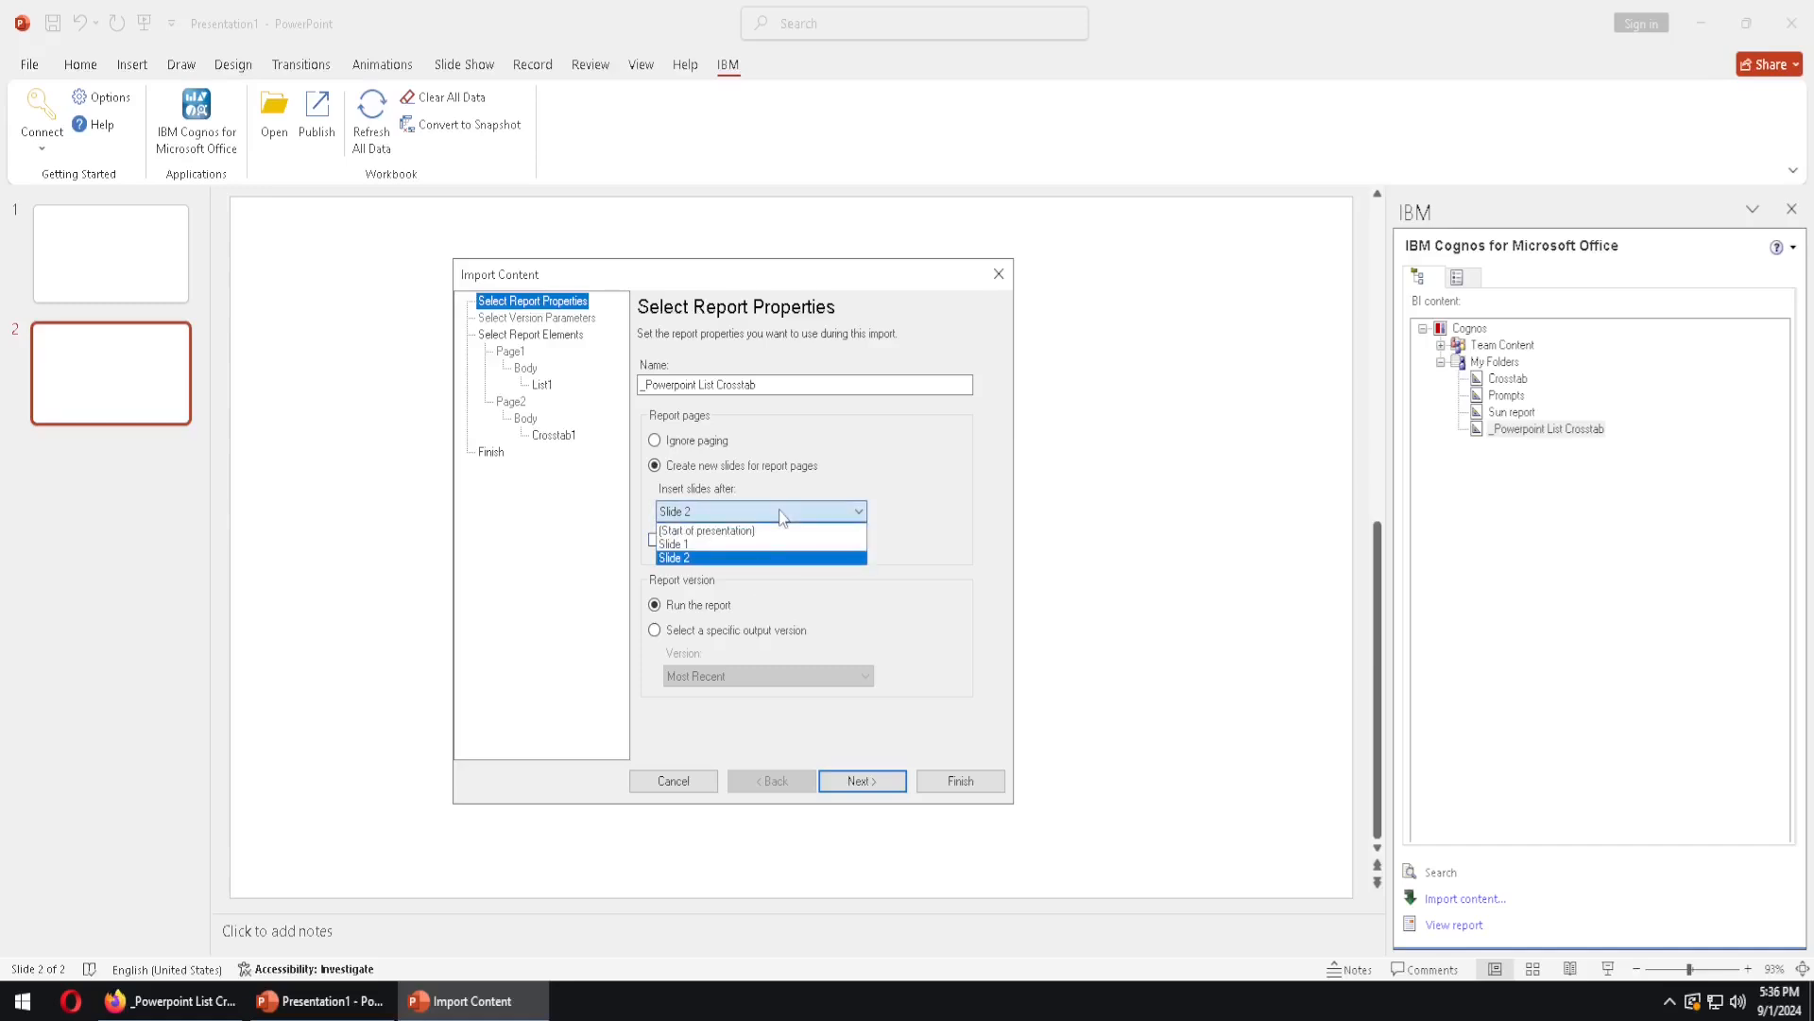
click(783, 515)
click(960, 780)
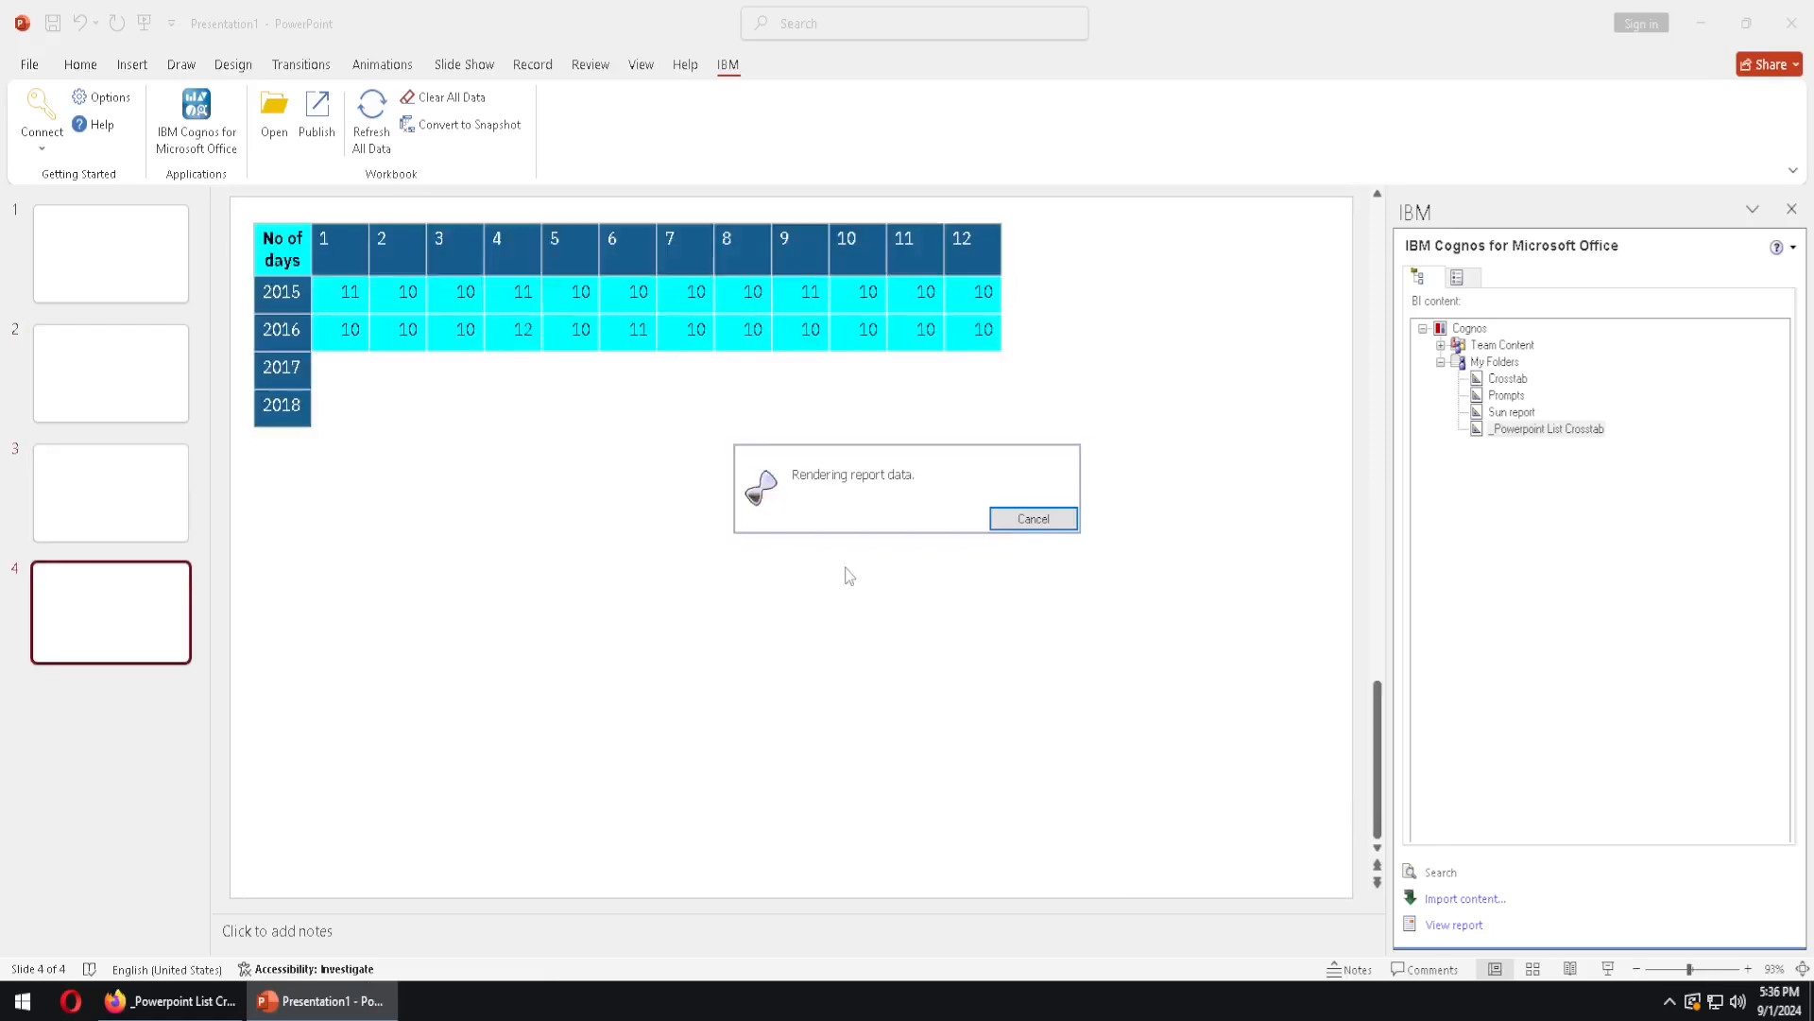
click(163, 543)
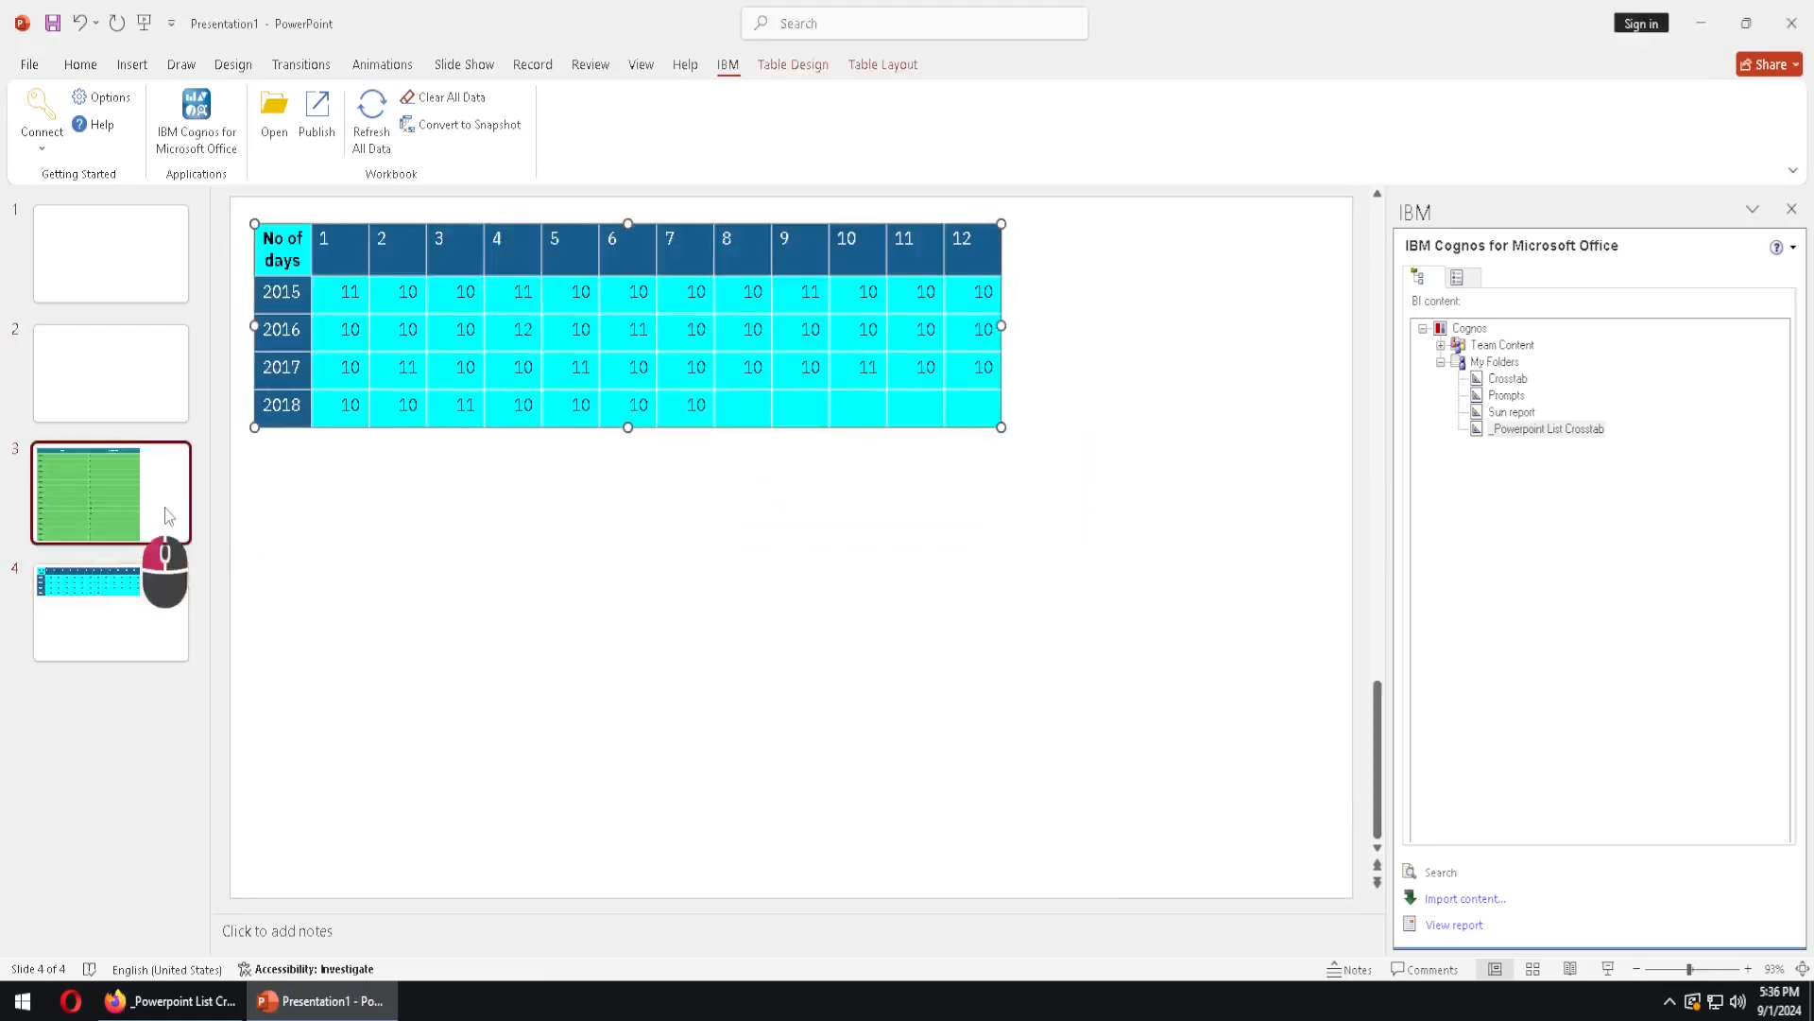
click(143, 630)
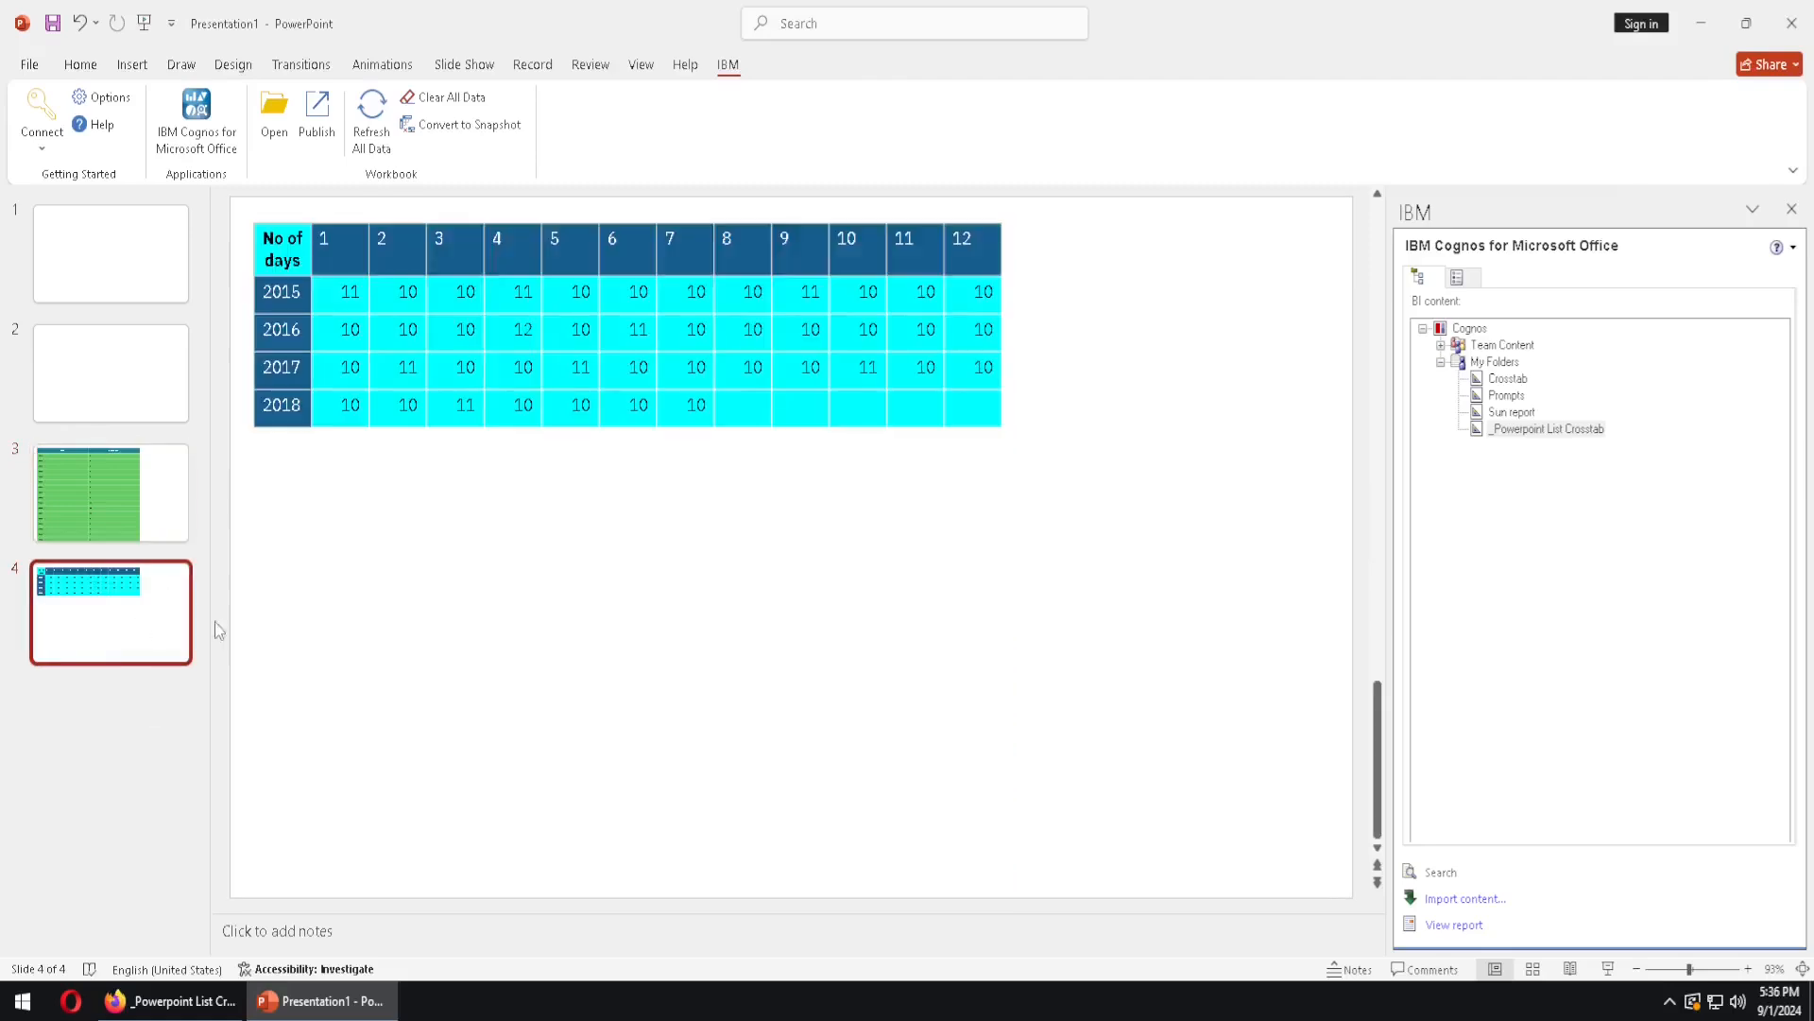
Remove the _Powerpoint List Crosstab report and data that were imported onto slides 3 and 4.
click(1466, 276)
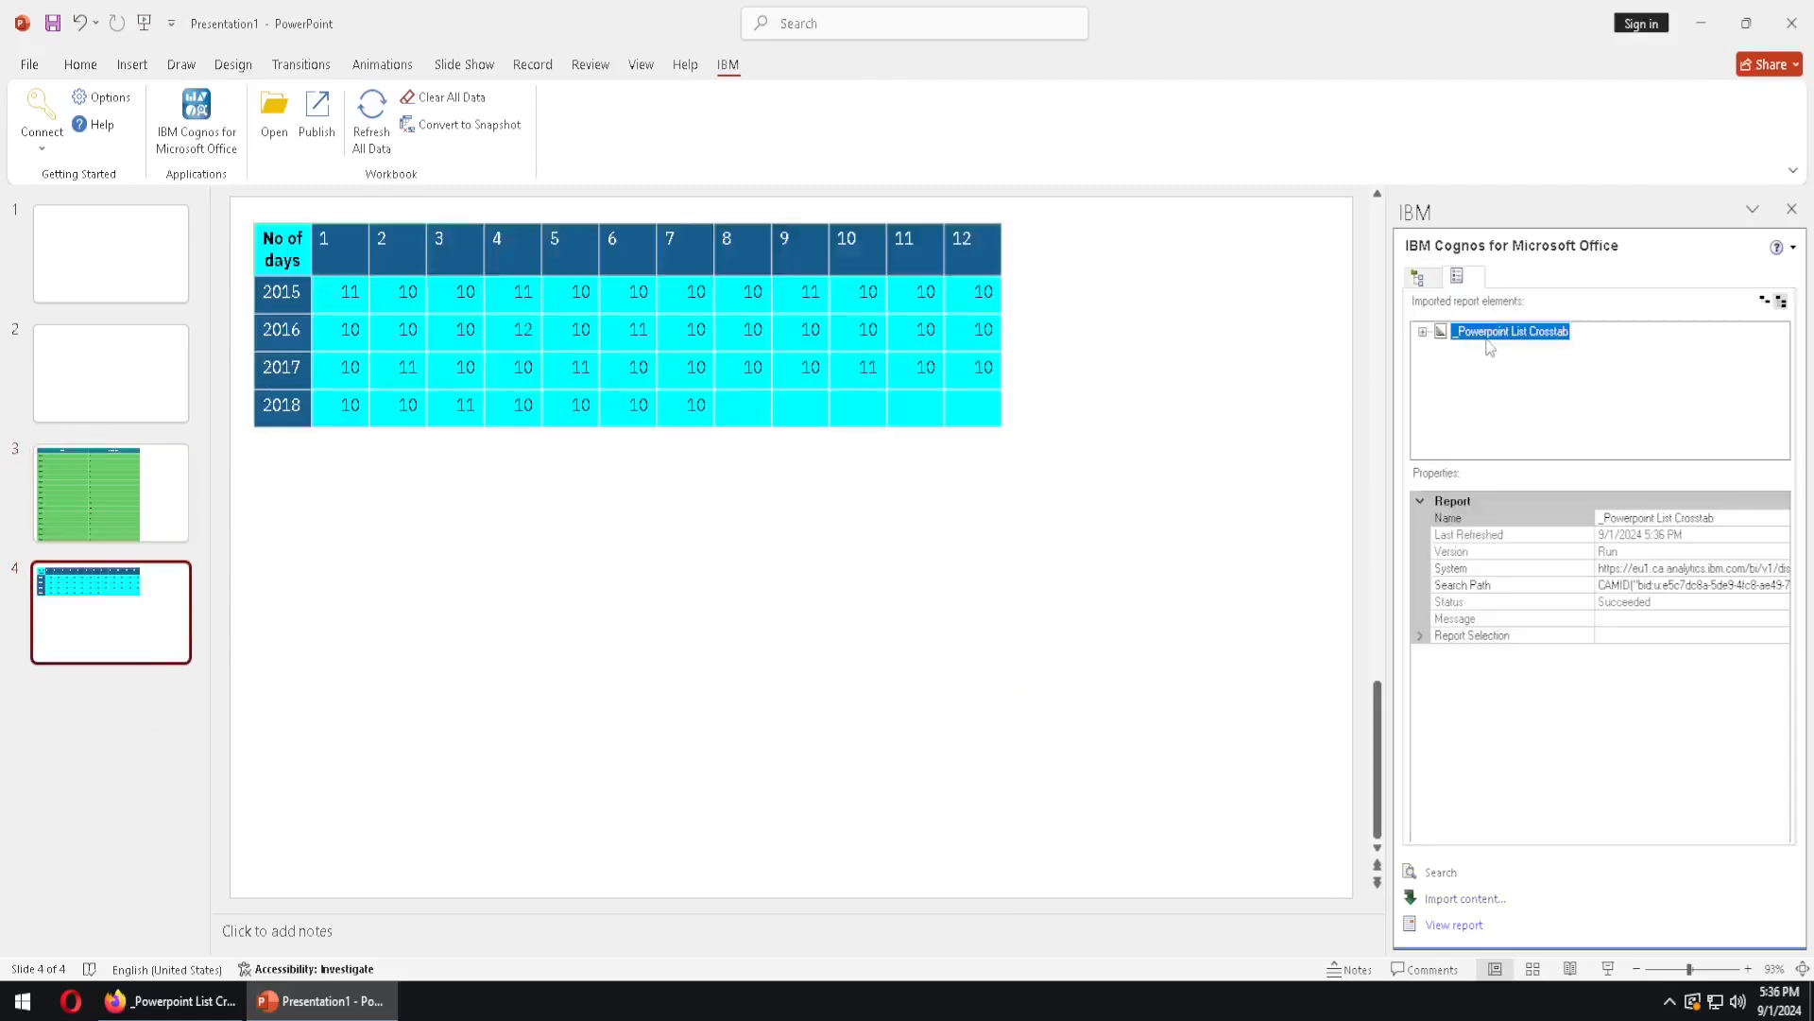
right_click(1490, 348)
click(1559, 507)
Delete the two empty slides 3 and 4, keeping only the first two slides.
click(141, 519)
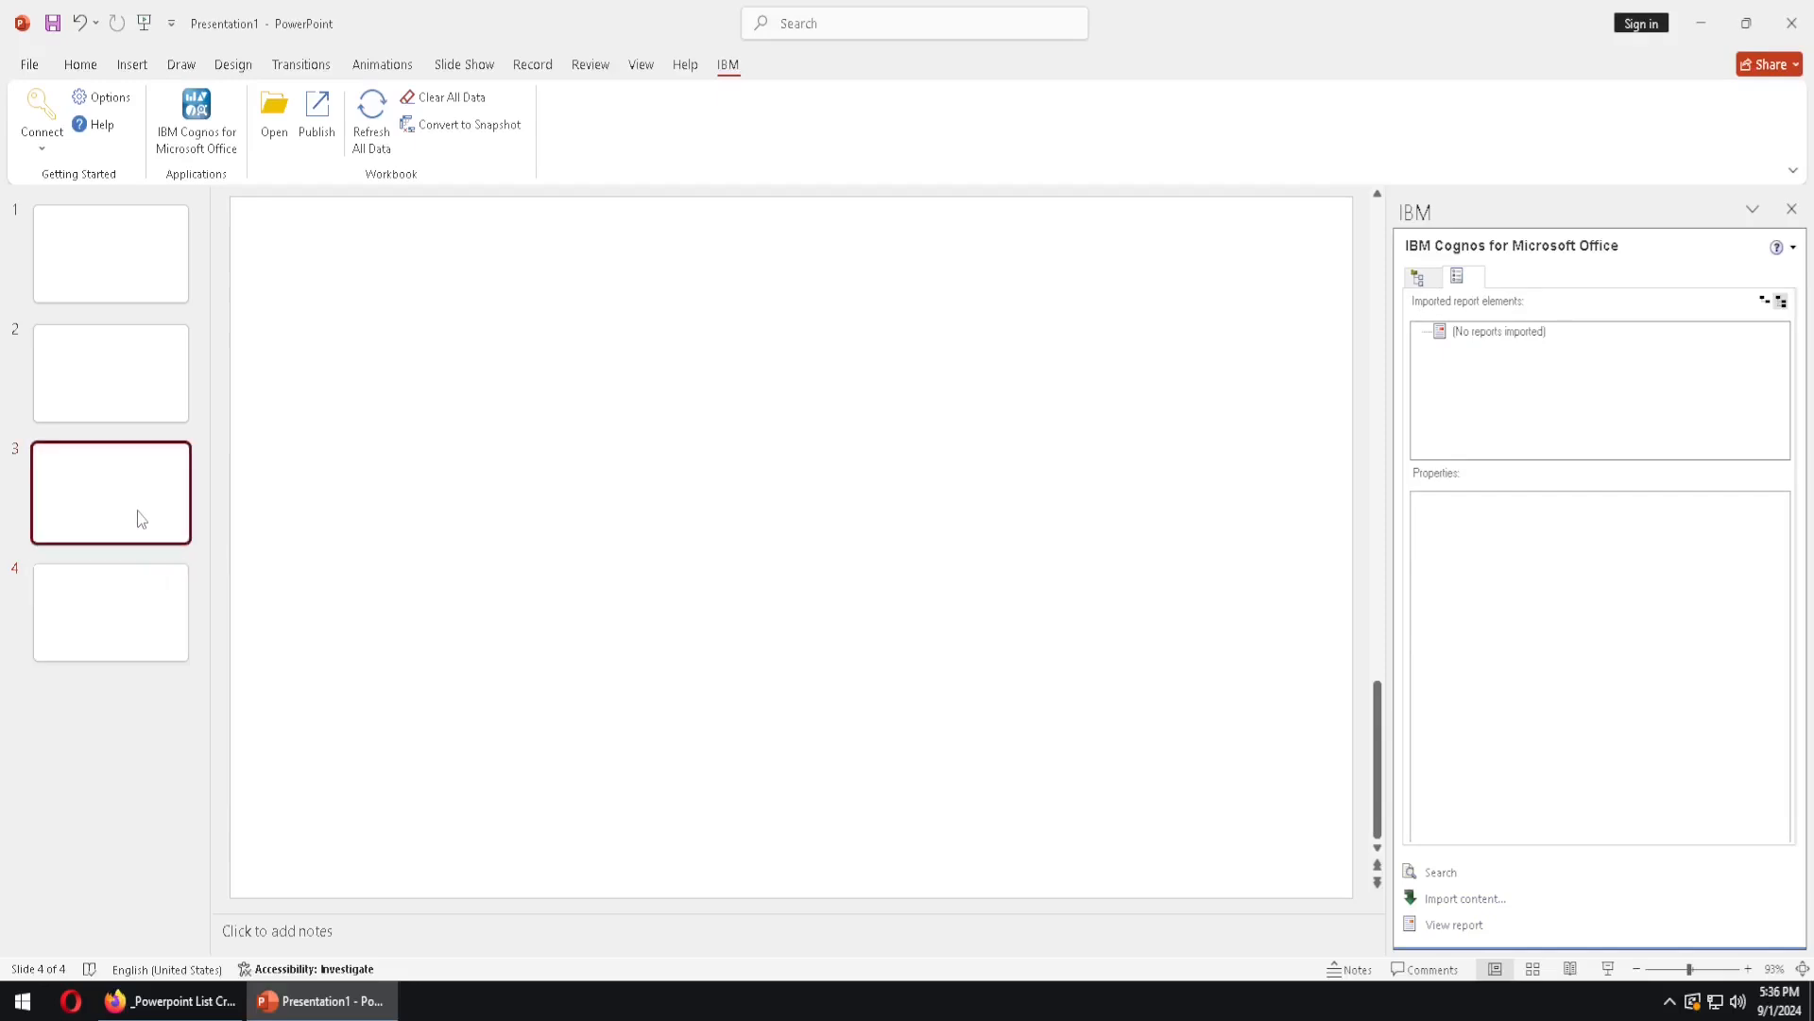
right_click(140, 519)
click(228, 753)
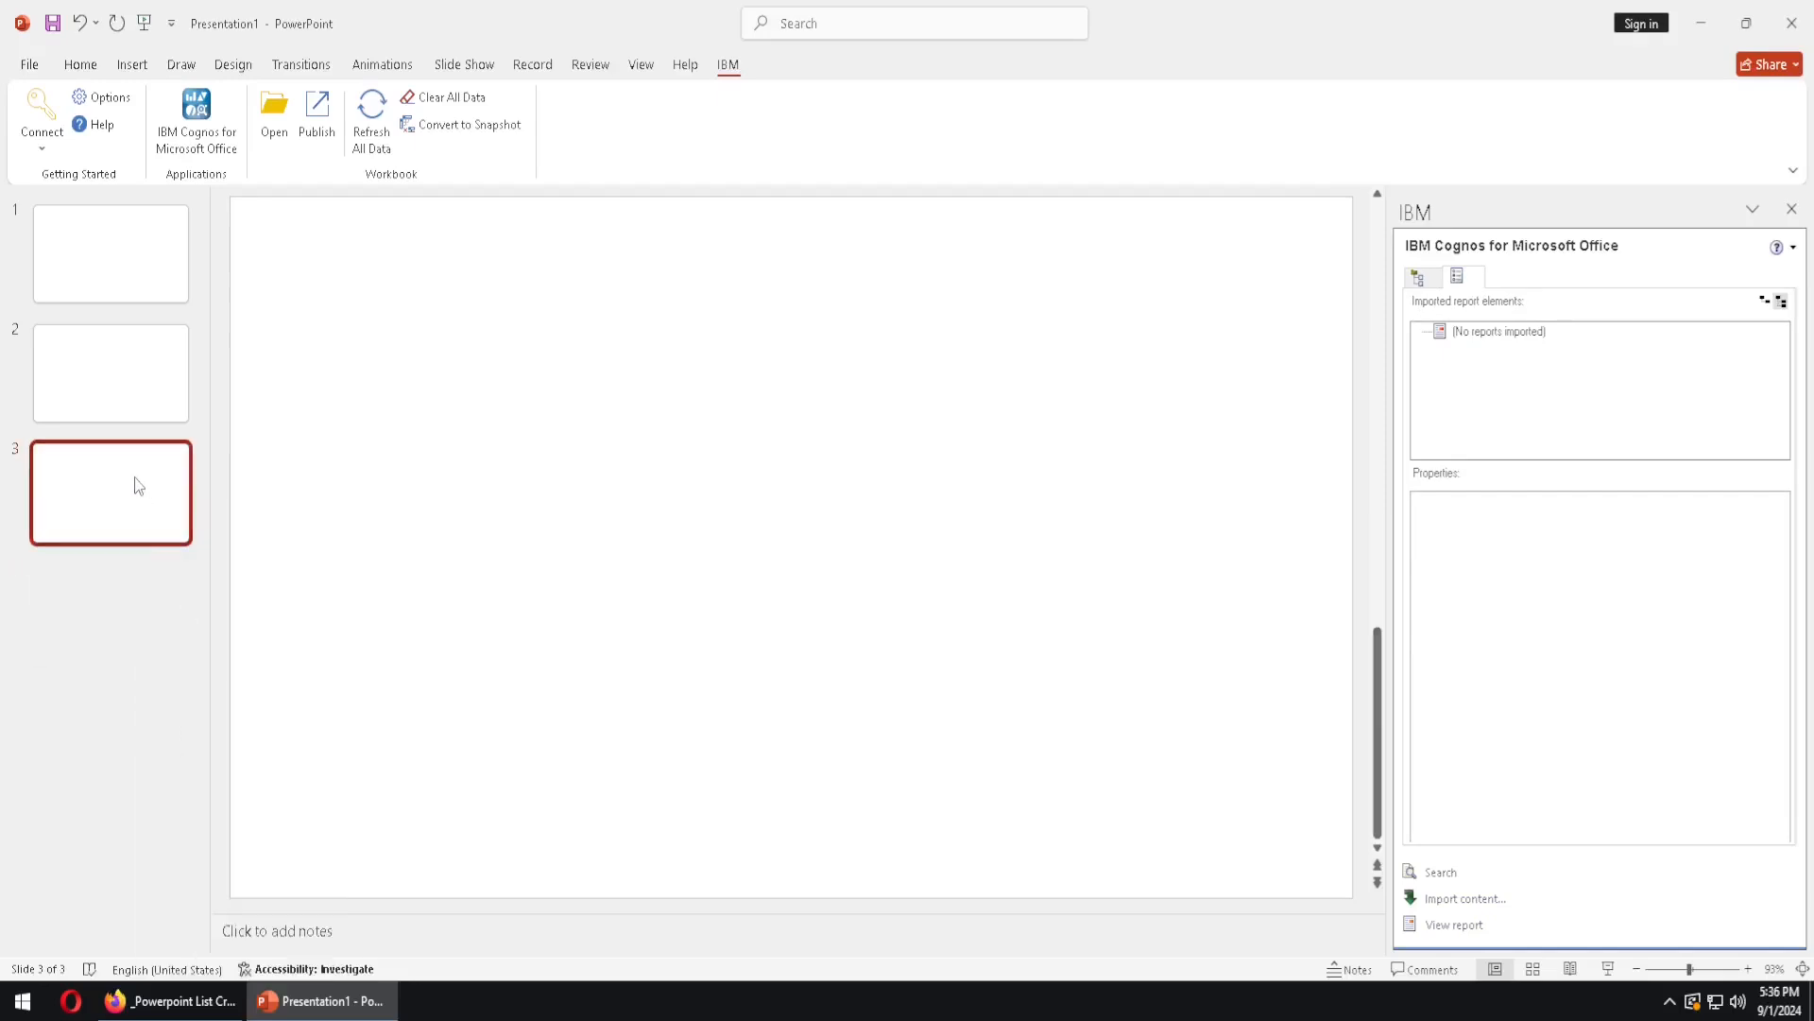
right_click(138, 485)
click(248, 711)
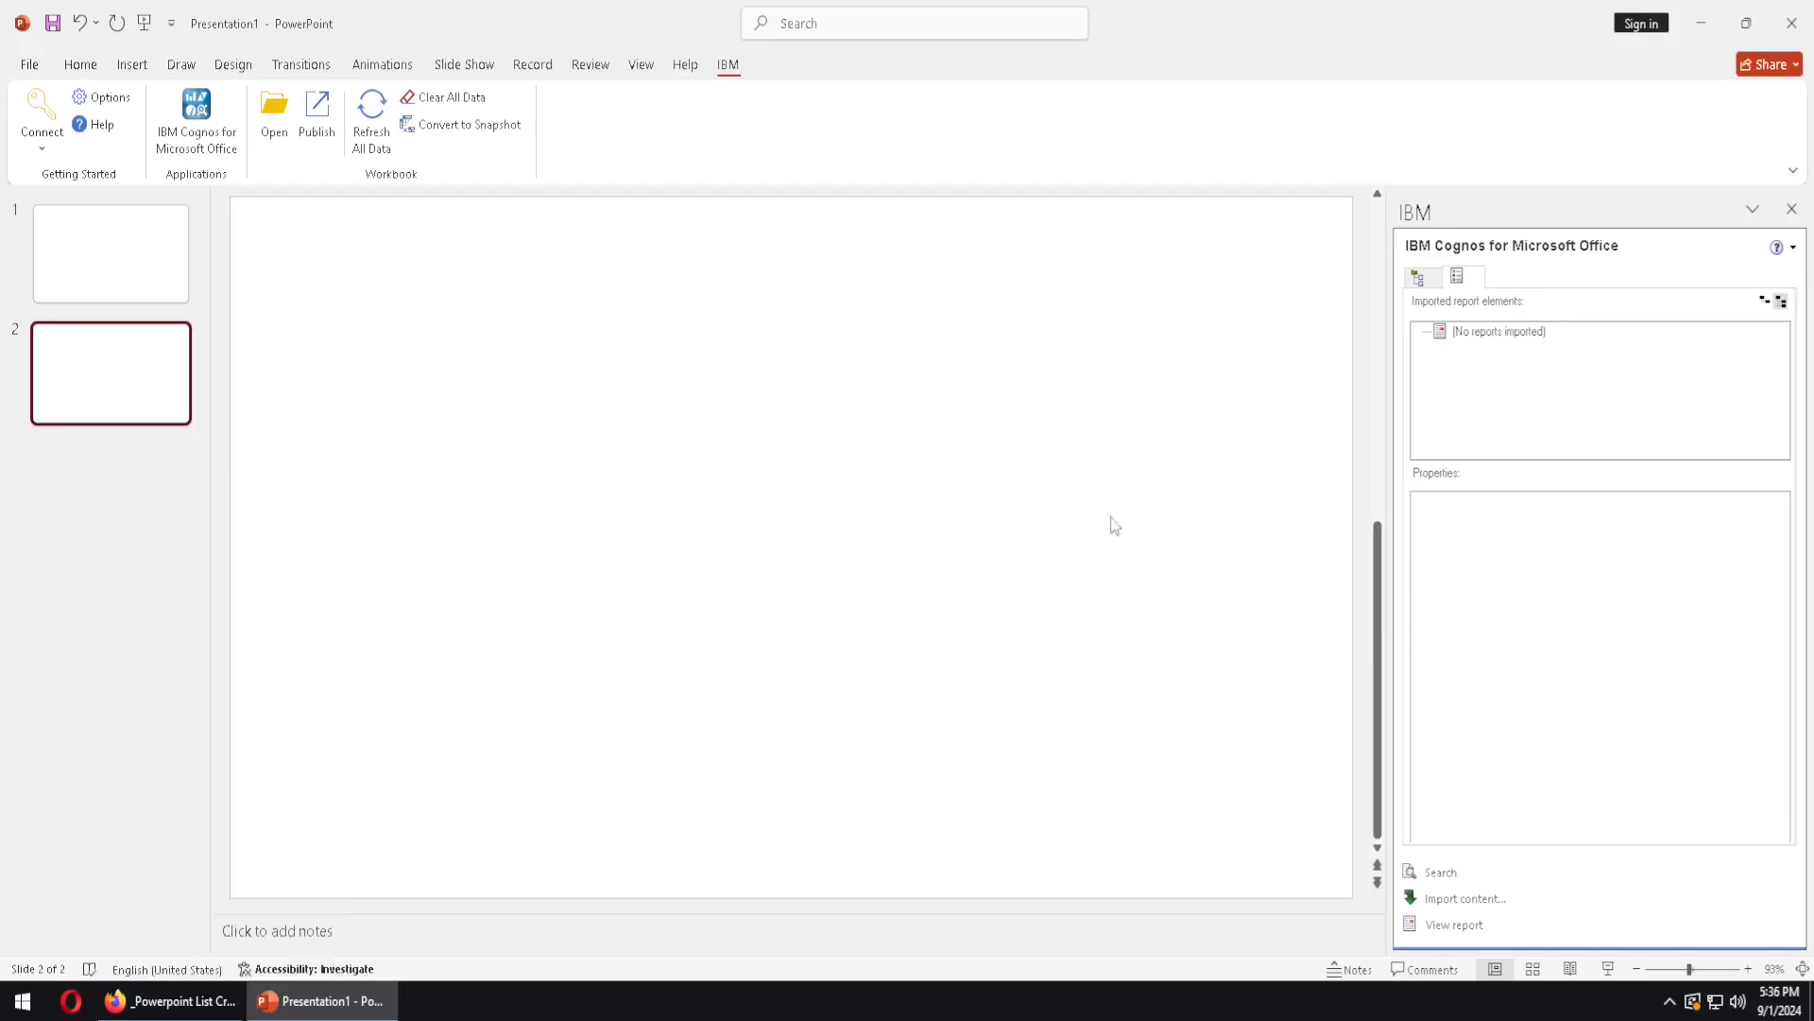
Start importing _Powerpoint List Crosstab again and exclude Crosstab1 from the report elements, keeping only List1.
click(1417, 277)
double_click(1559, 433)
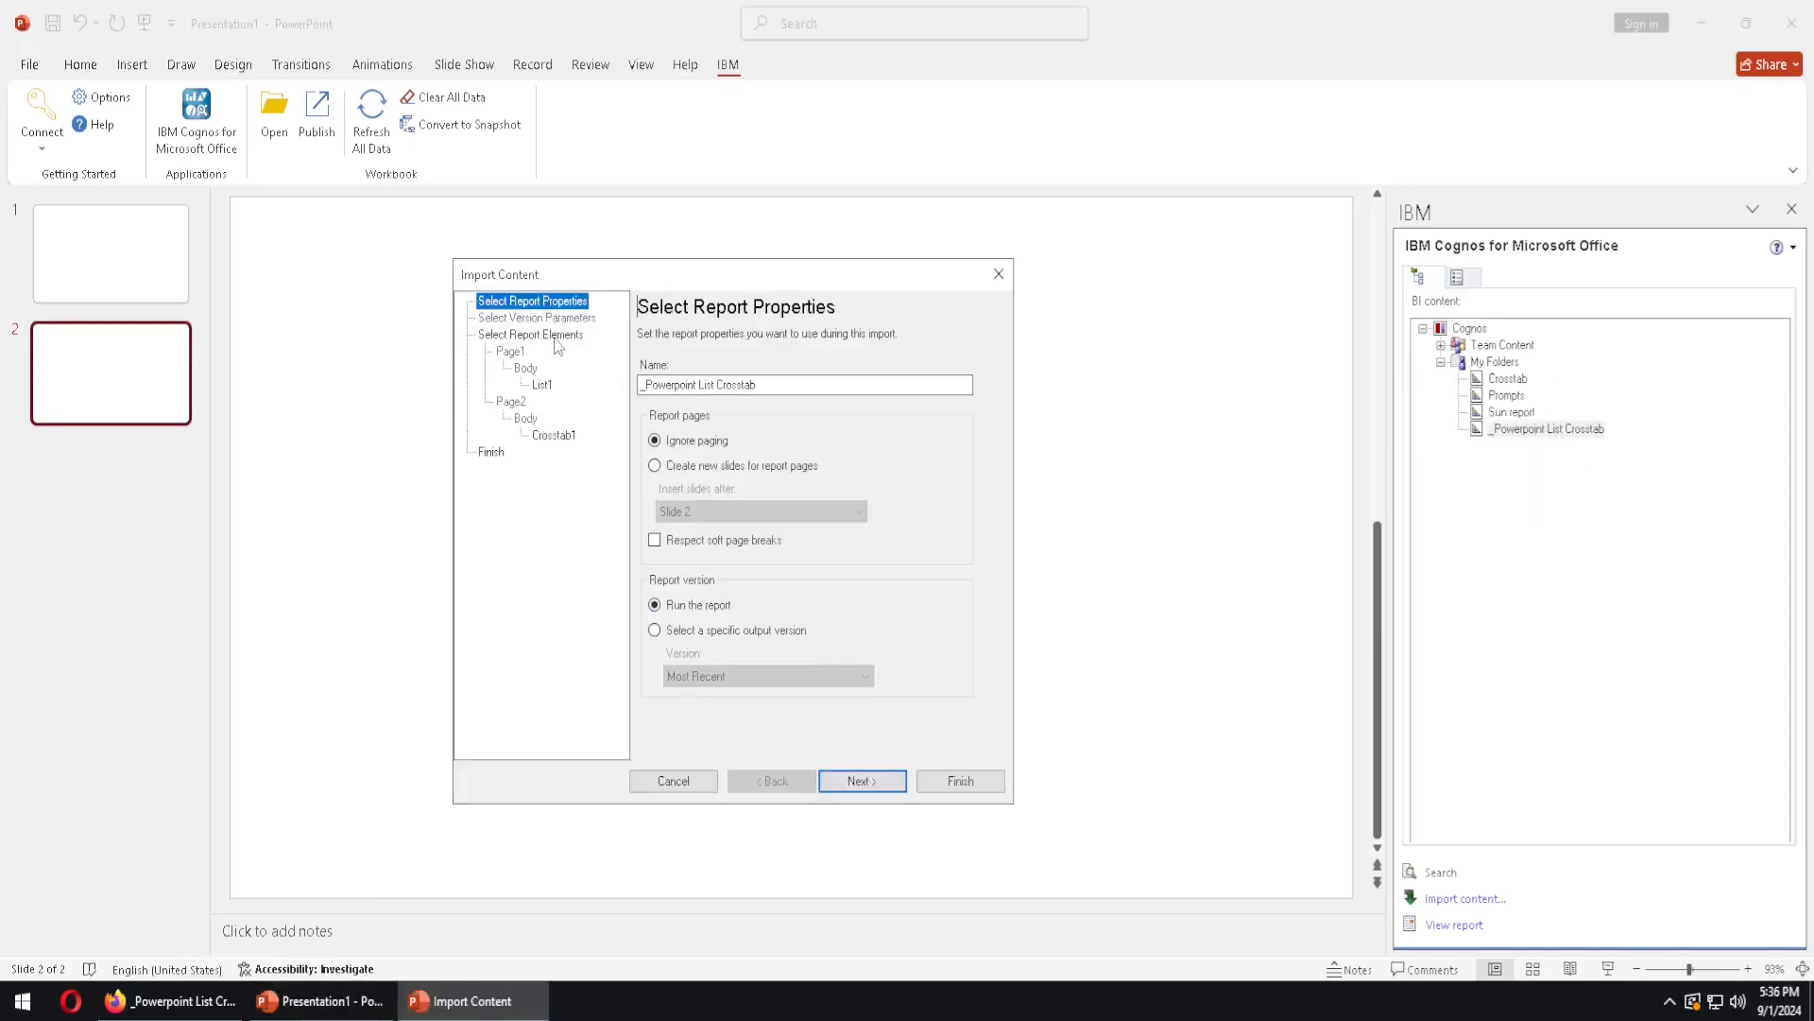
click(555, 337)
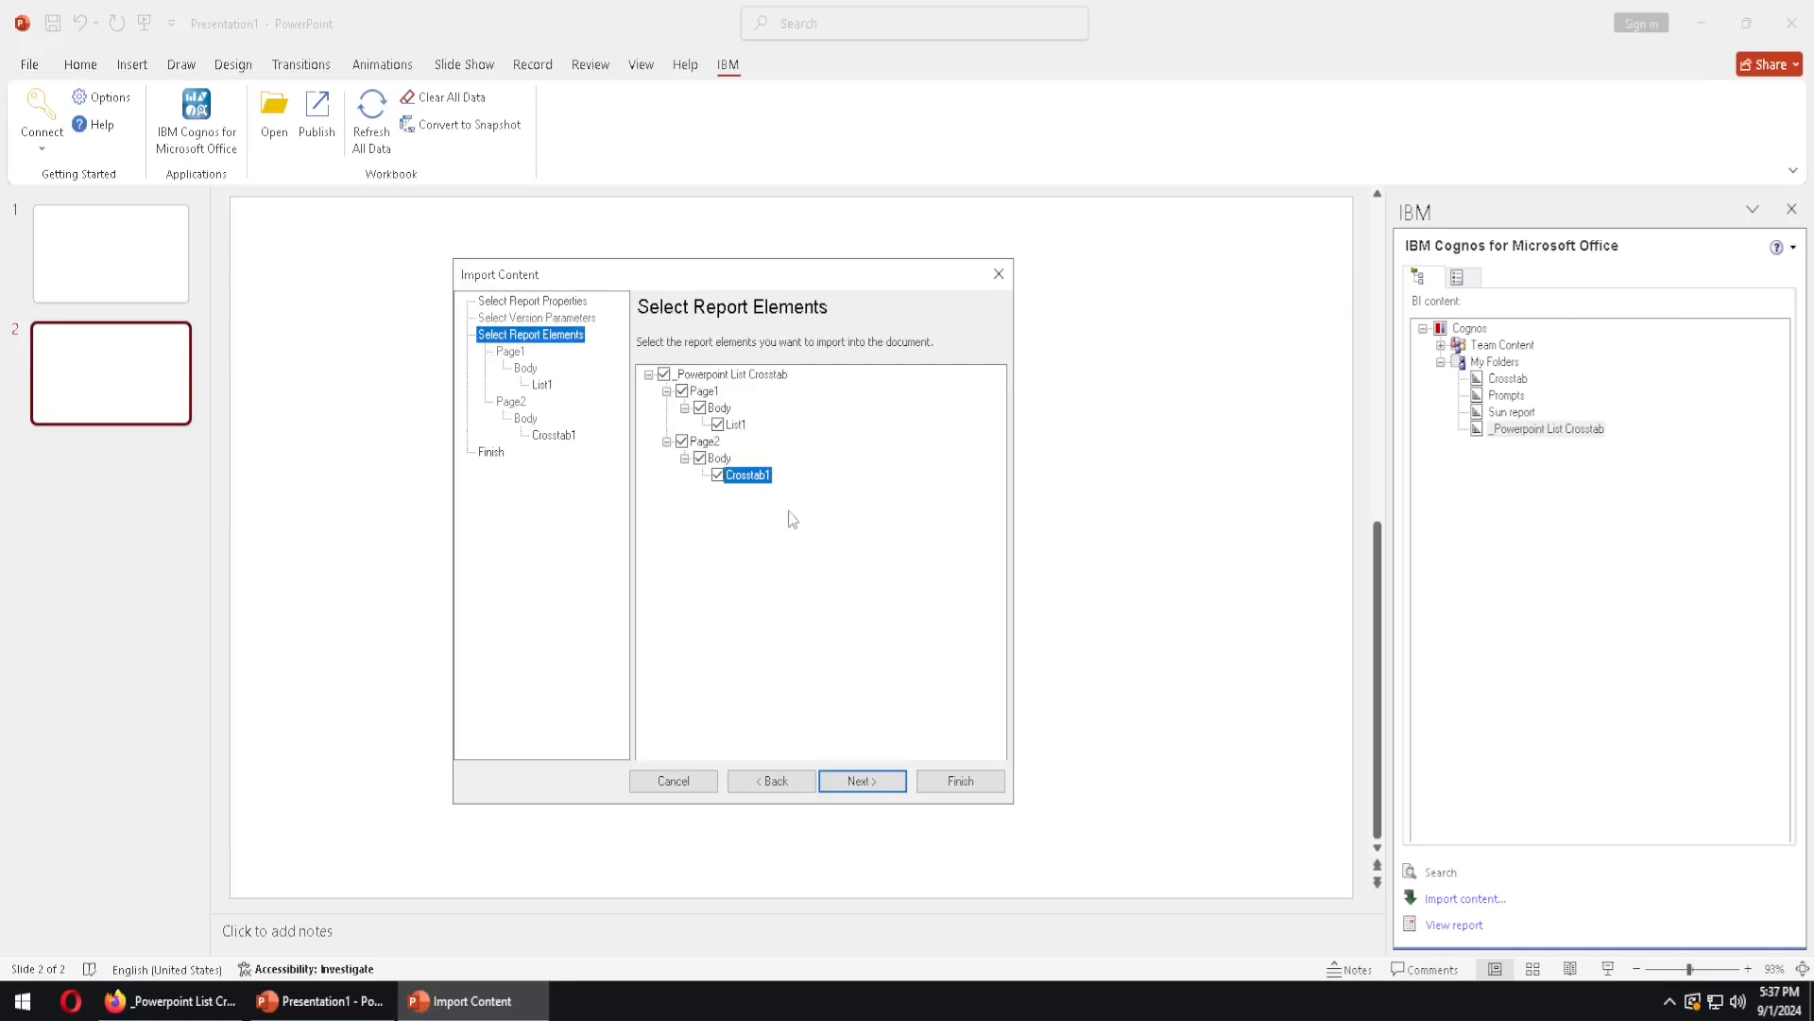
click(716, 475)
Import the list with new slides for report pages after Slide 2, respecting soft page breaks, and view slides 3 and 4.
click(553, 303)
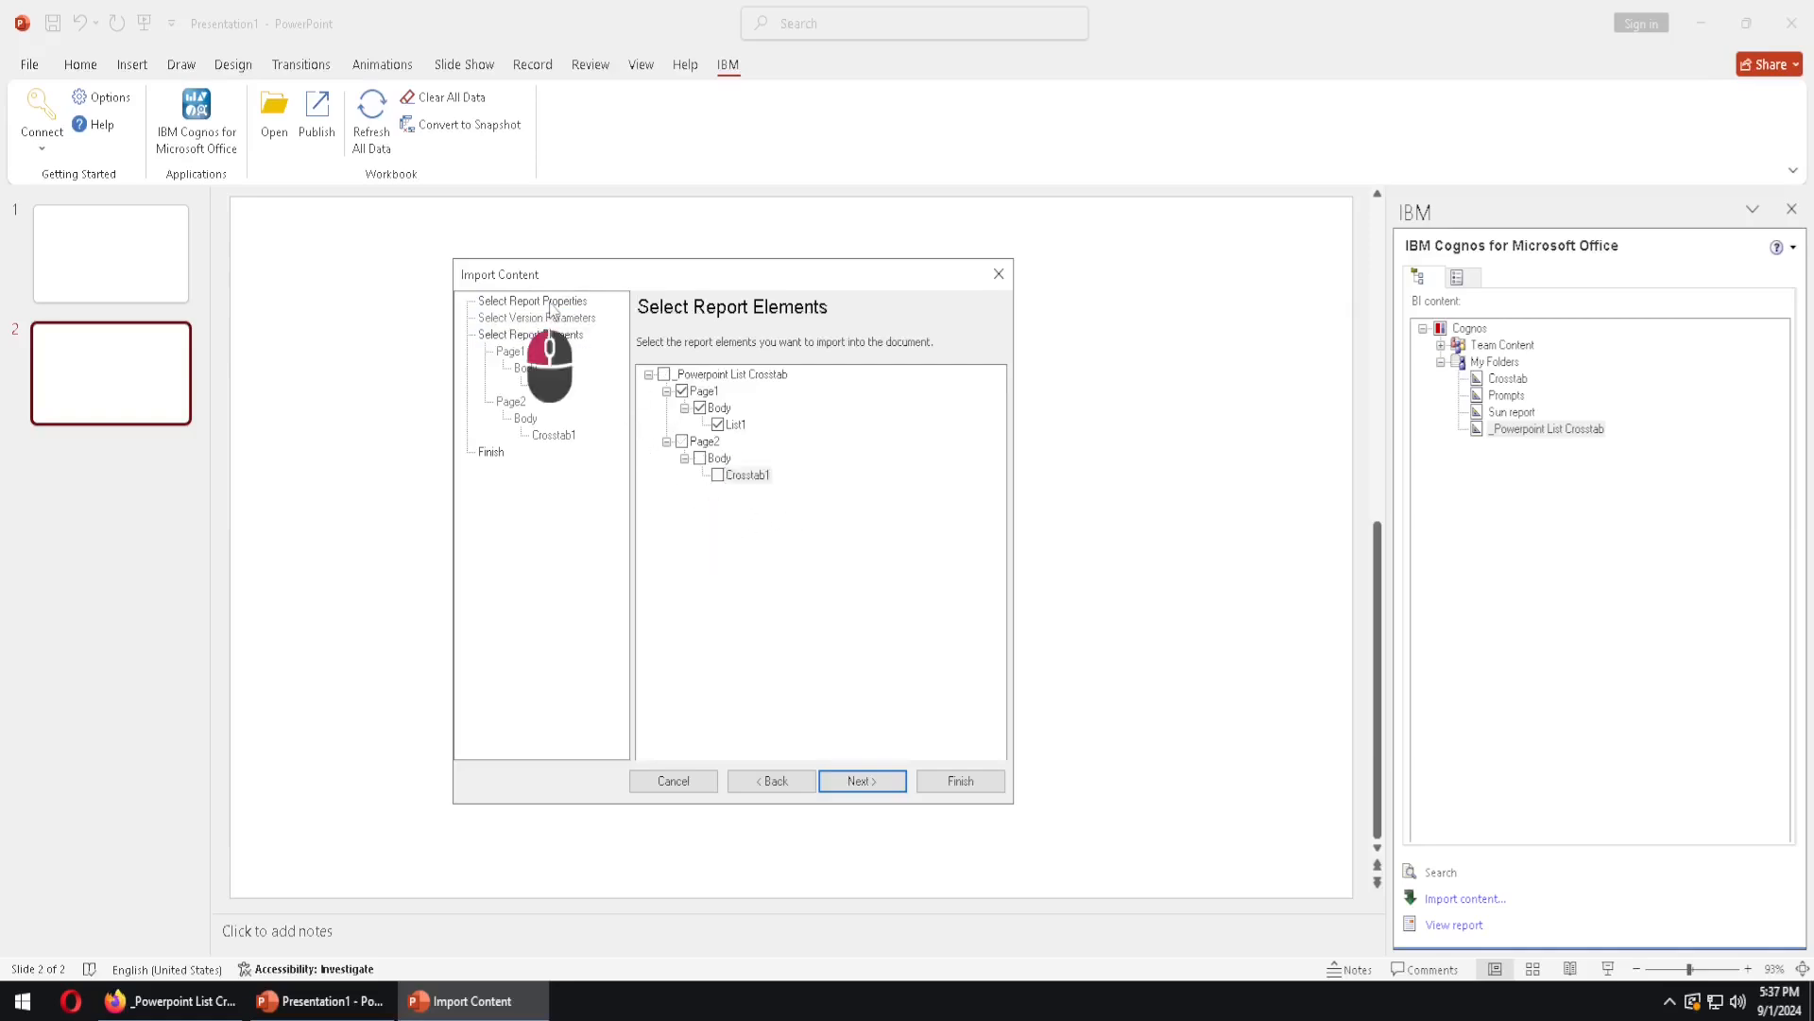
click(655, 467)
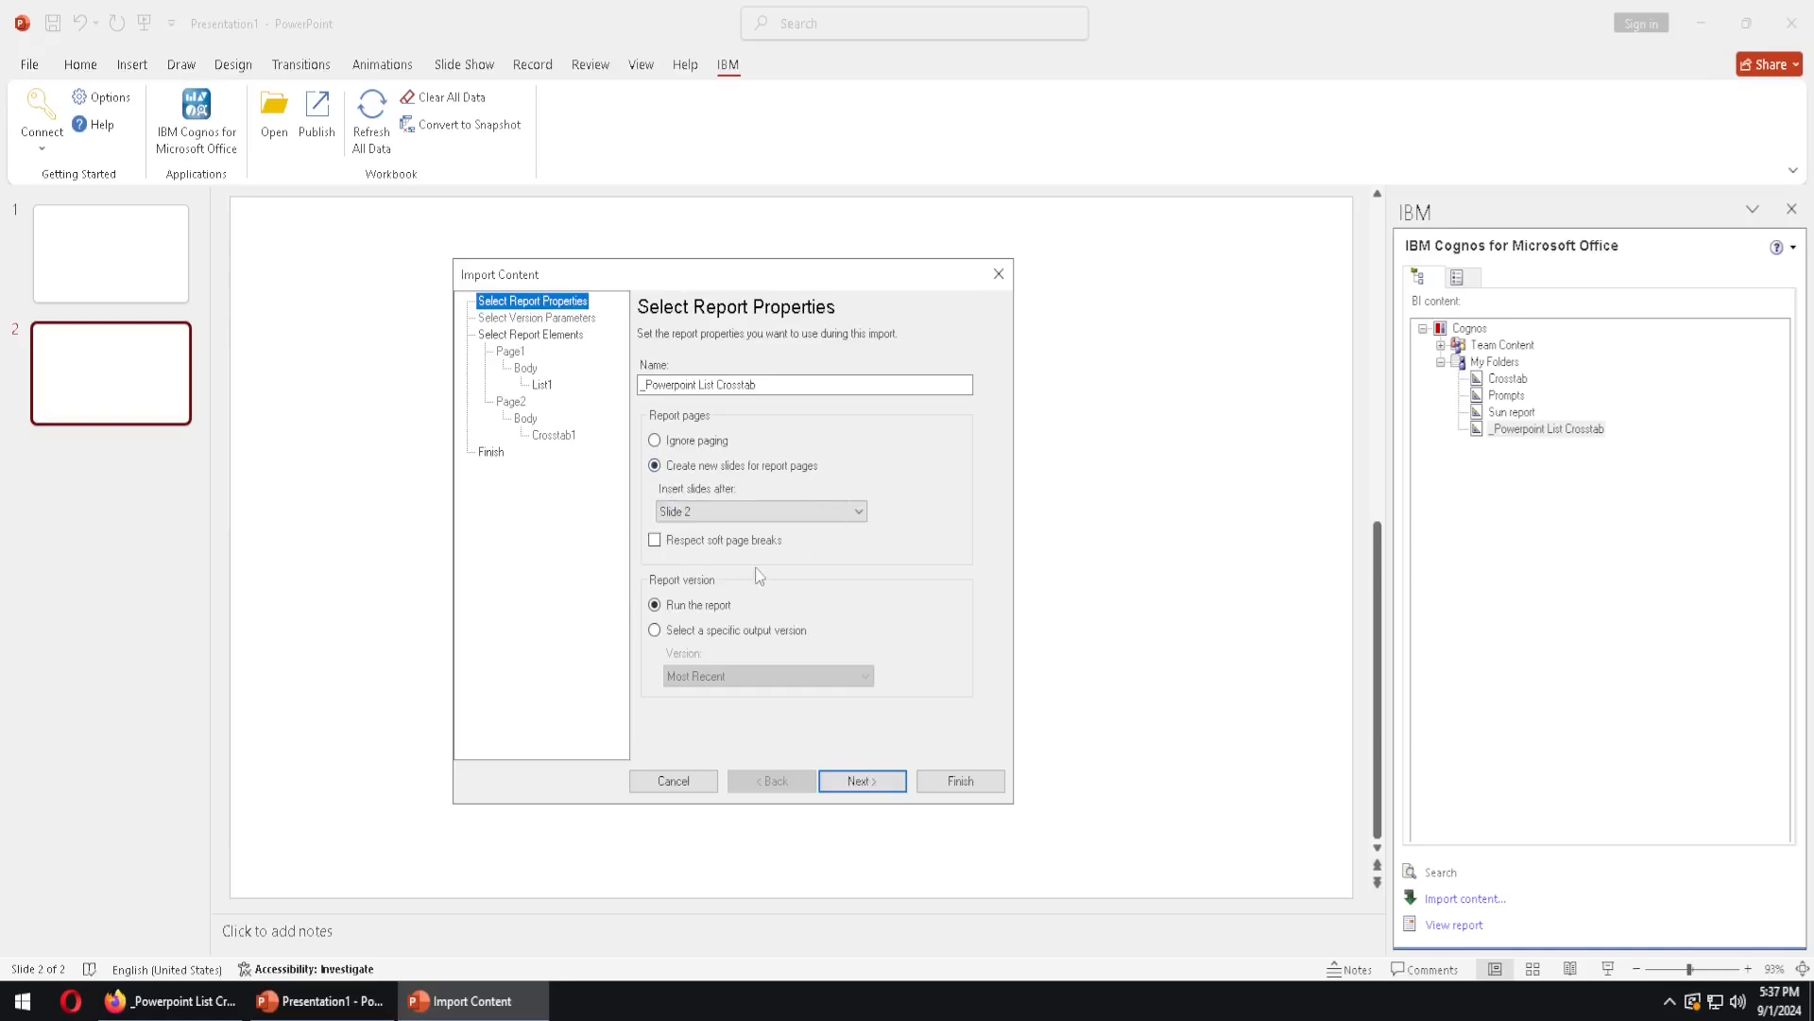
click(654, 541)
click(959, 783)
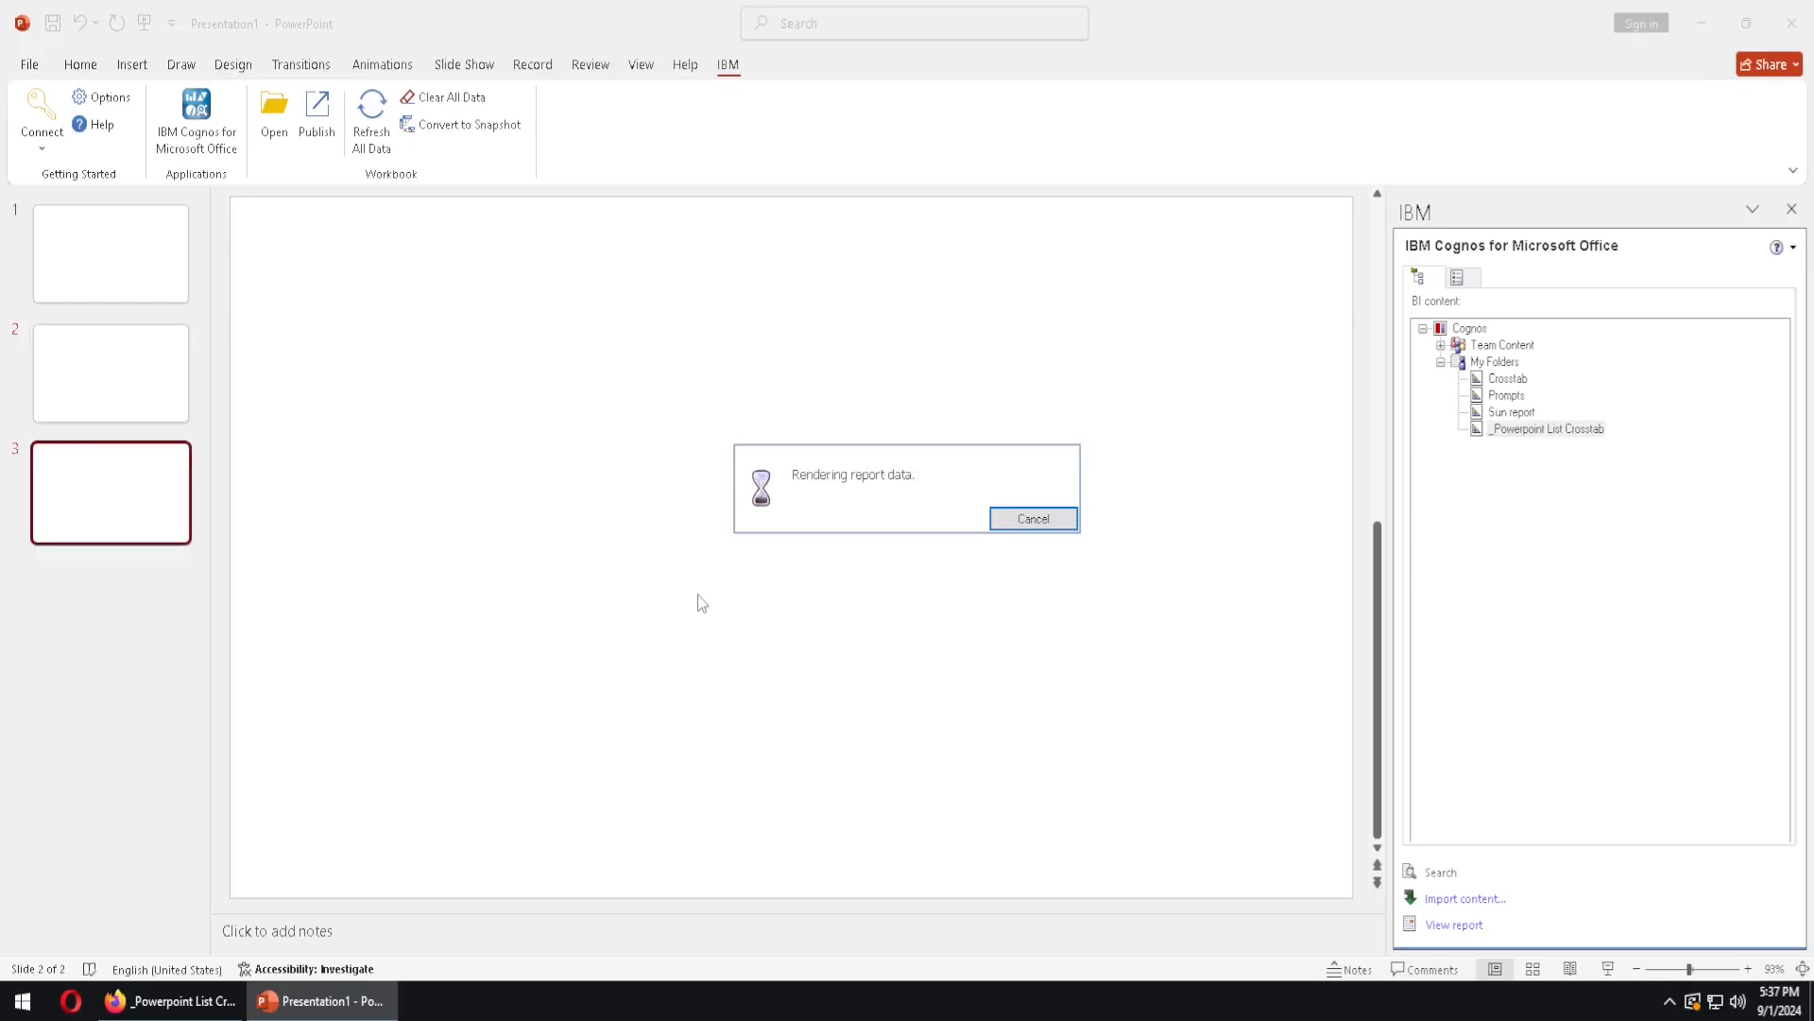
click(177, 496)
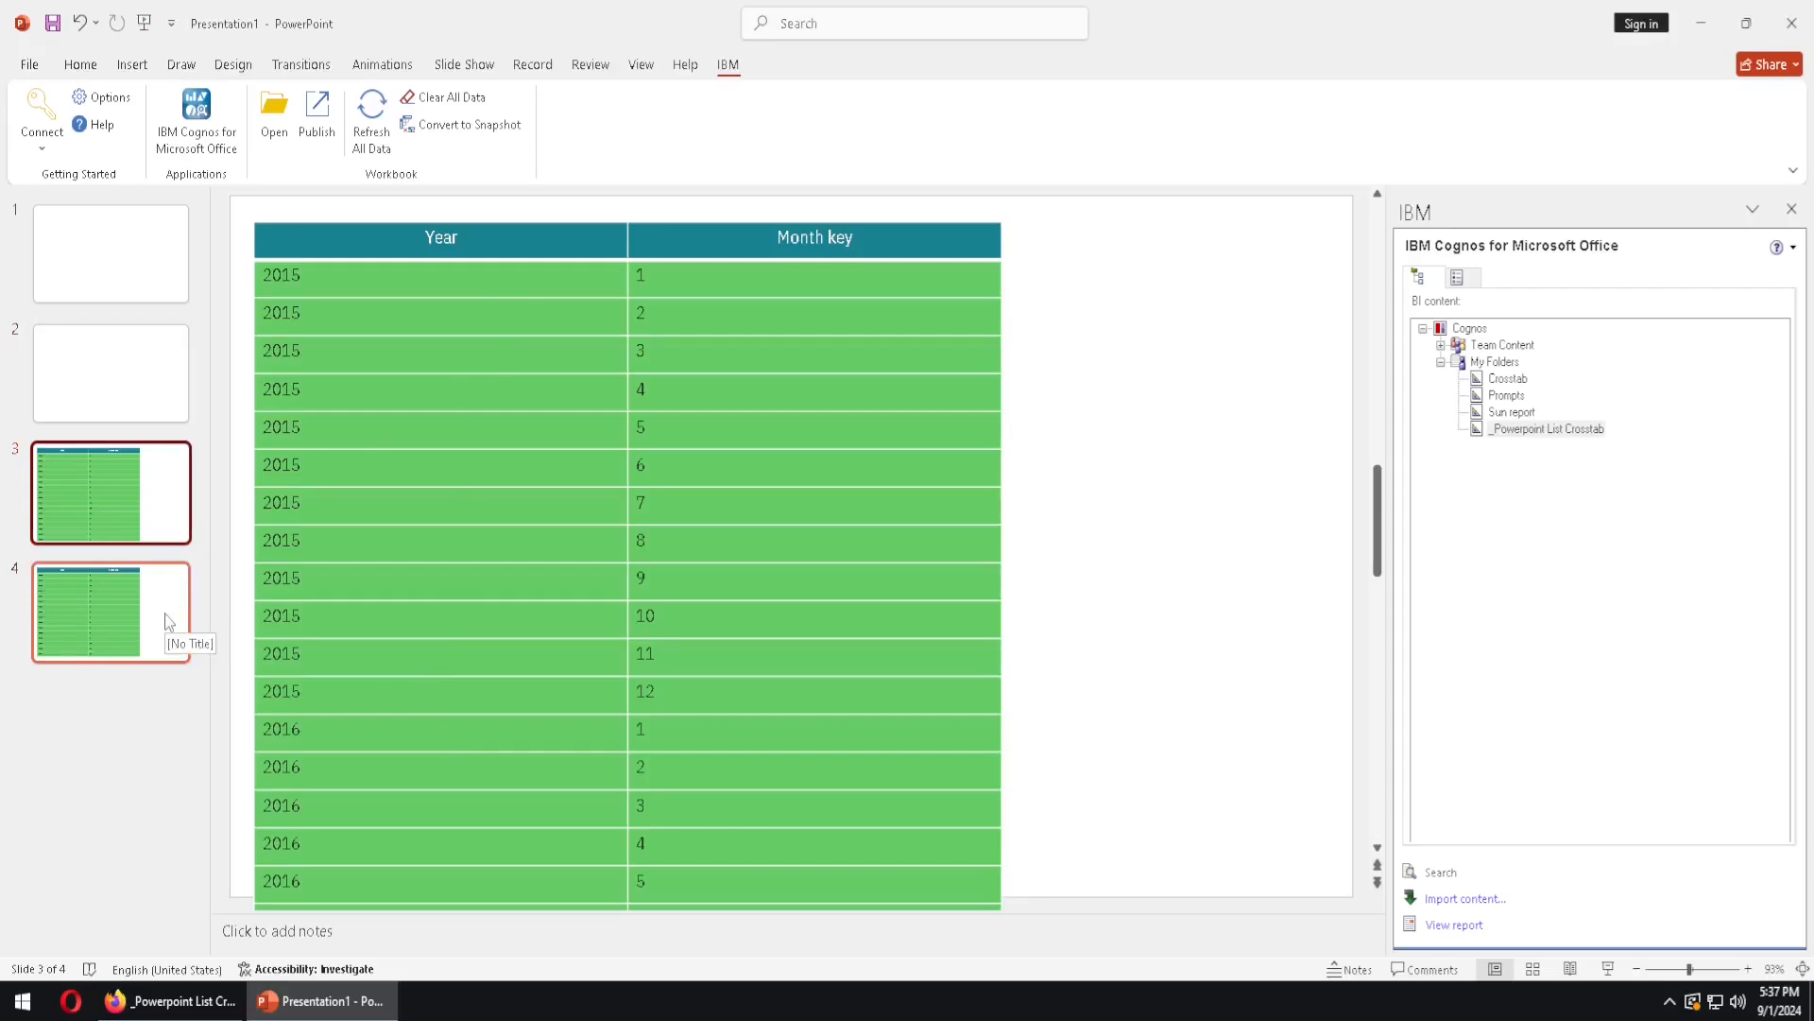
click(162, 650)
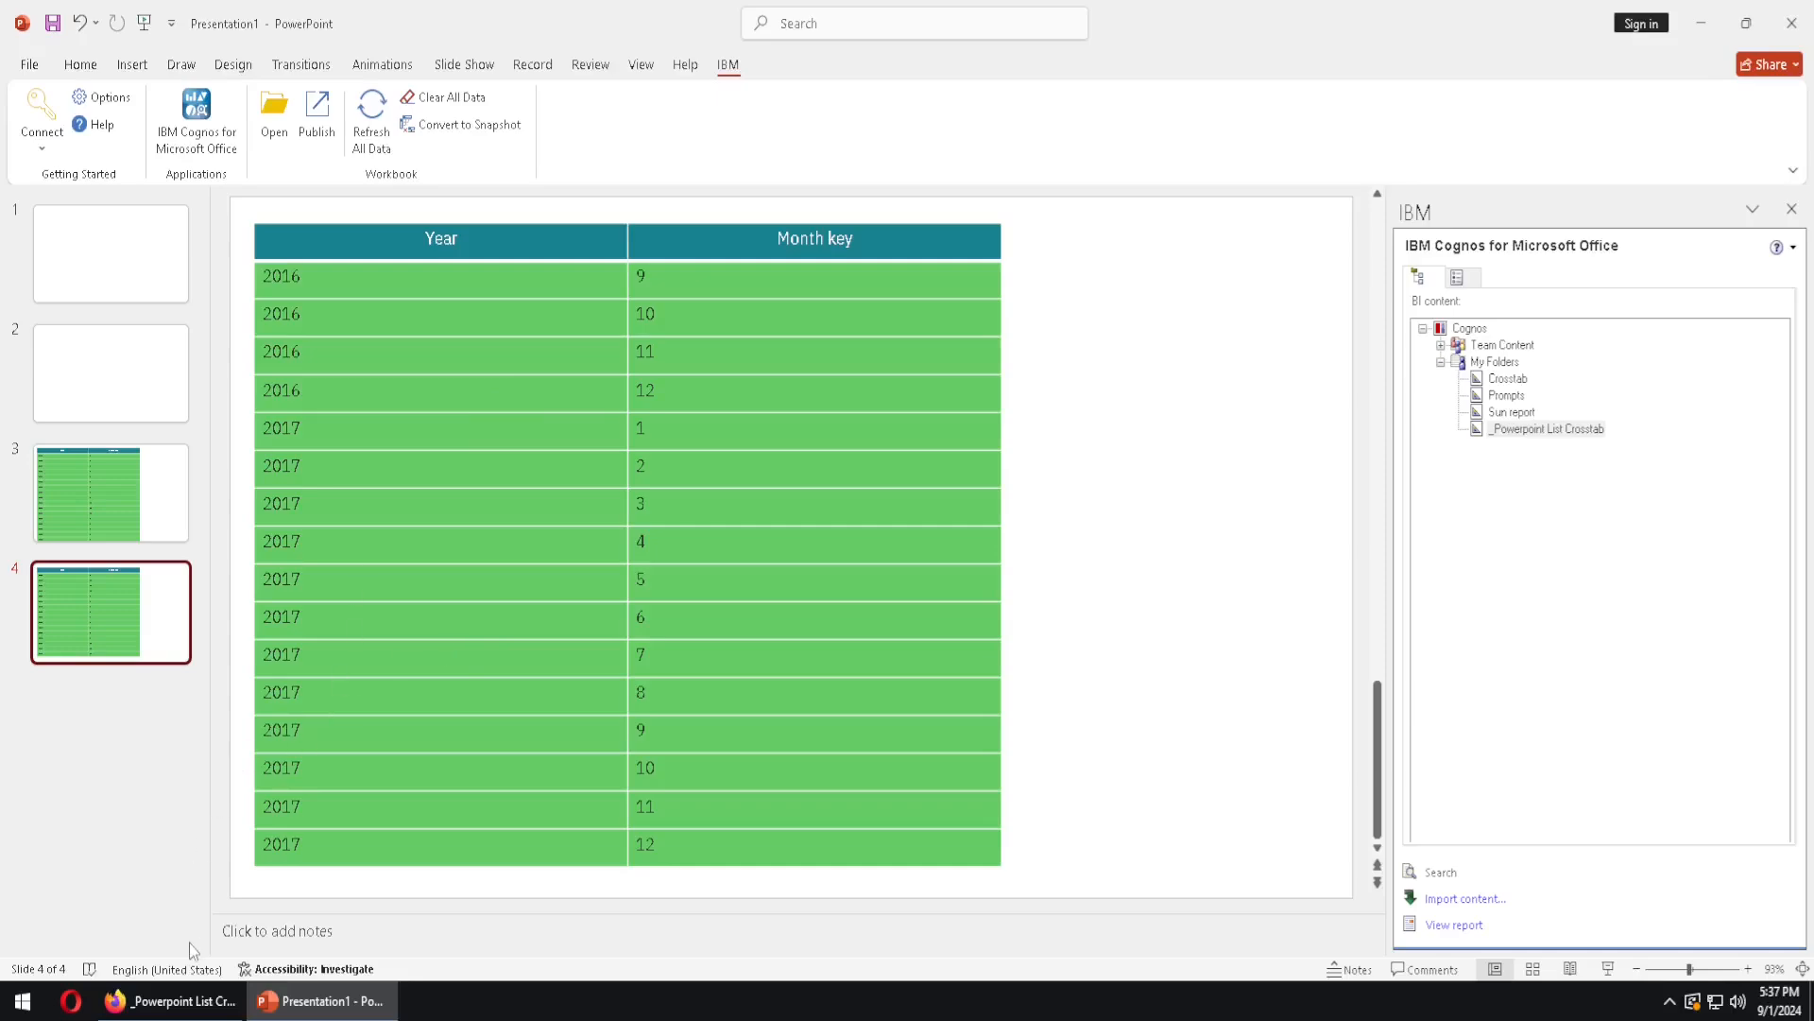
Switch to the Cognos report, page down through the list on Page1 for comparison, and return to PowerPoint.
click(169, 999)
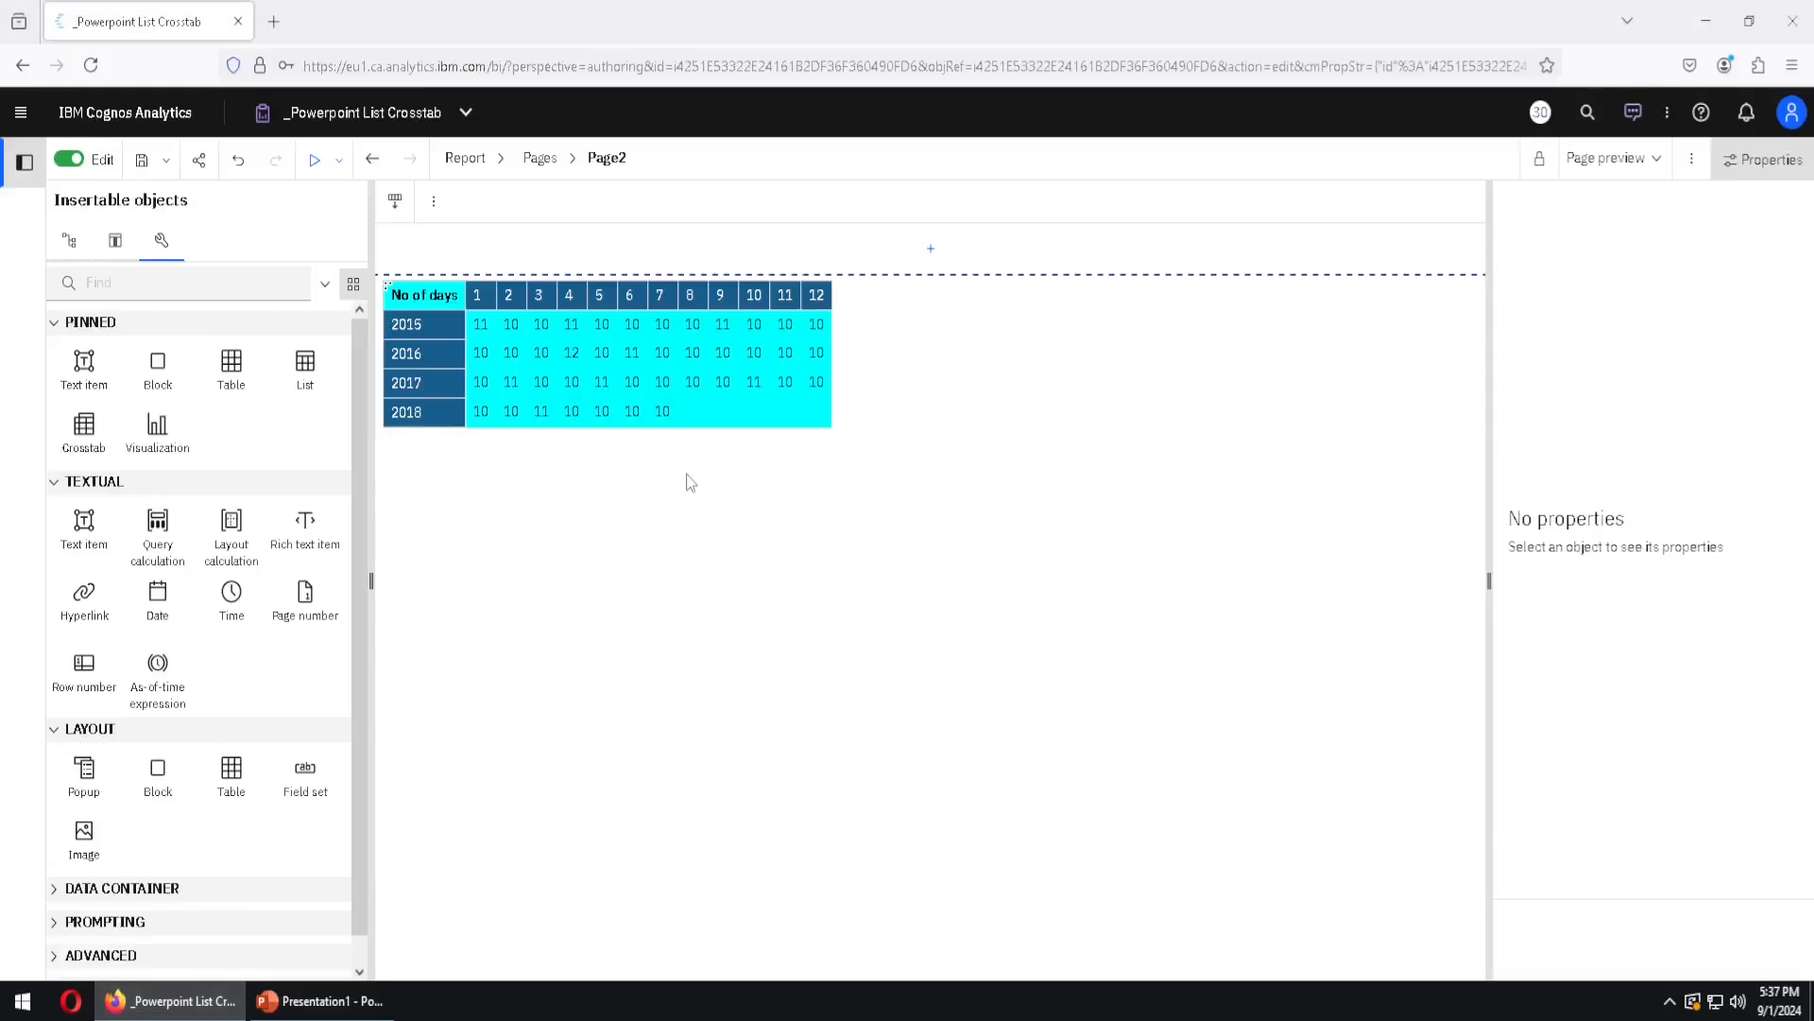
click(612, 158)
click(662, 198)
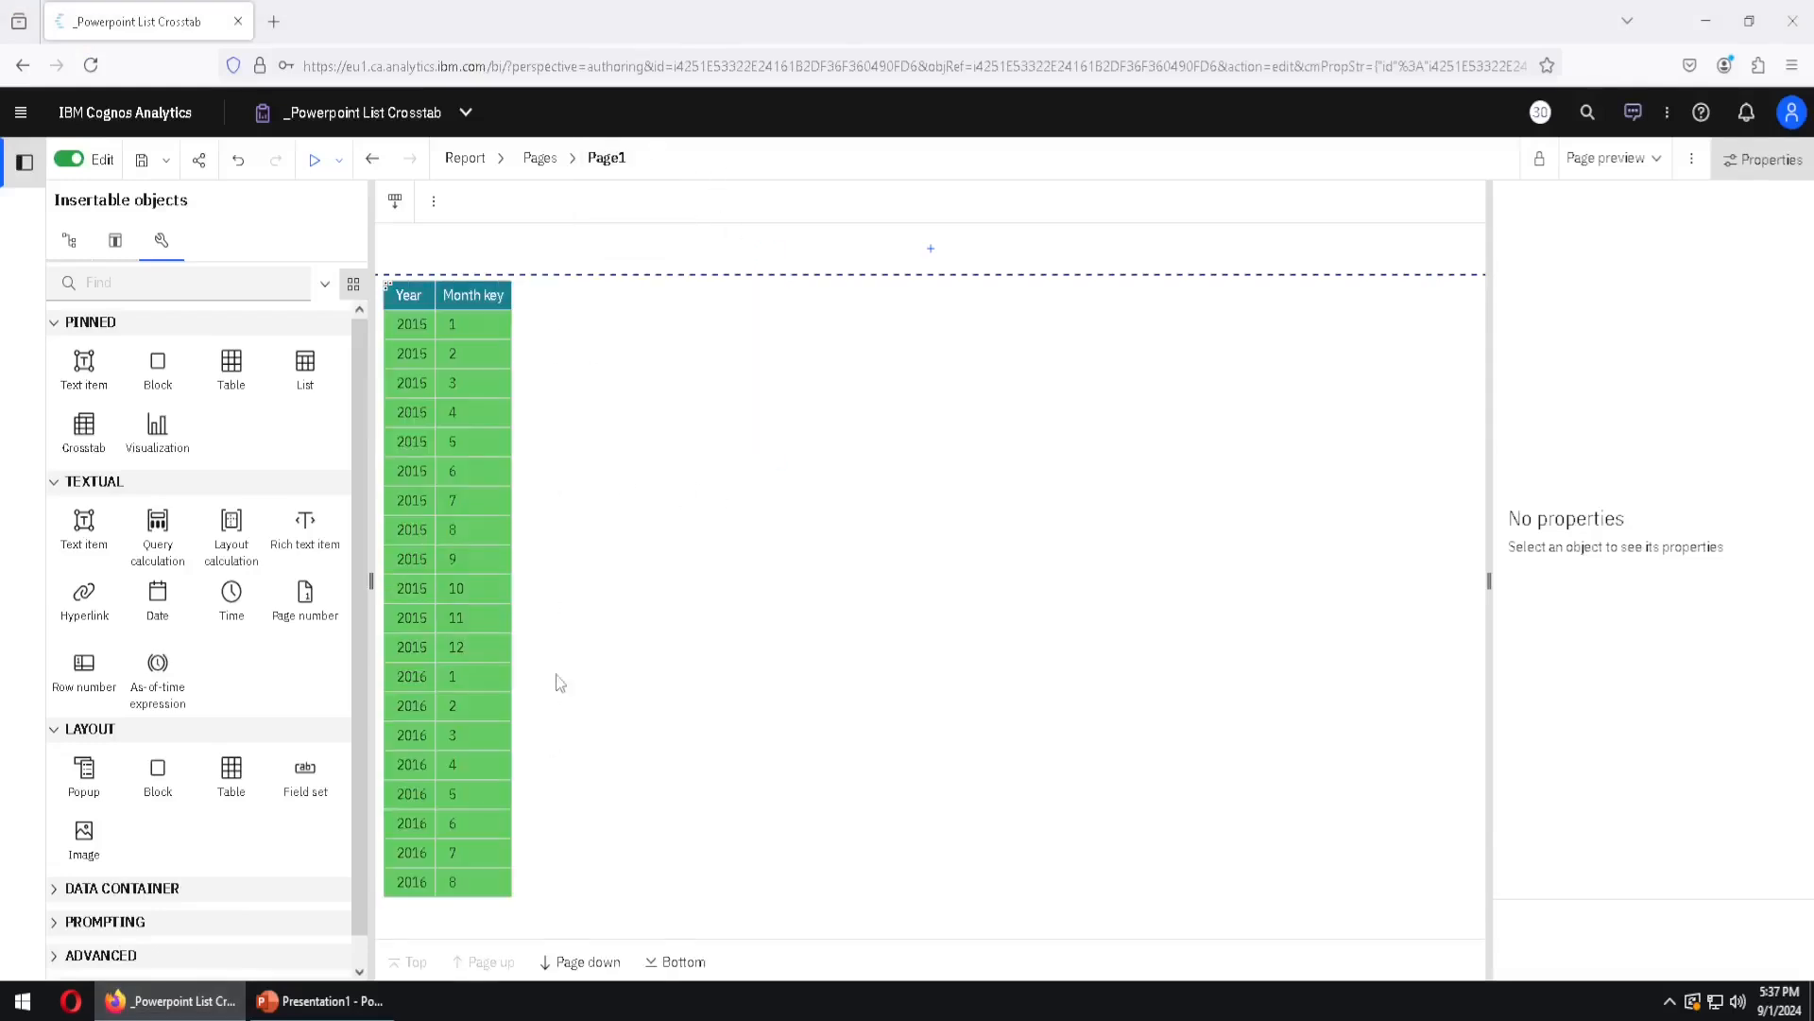
click(587, 962)
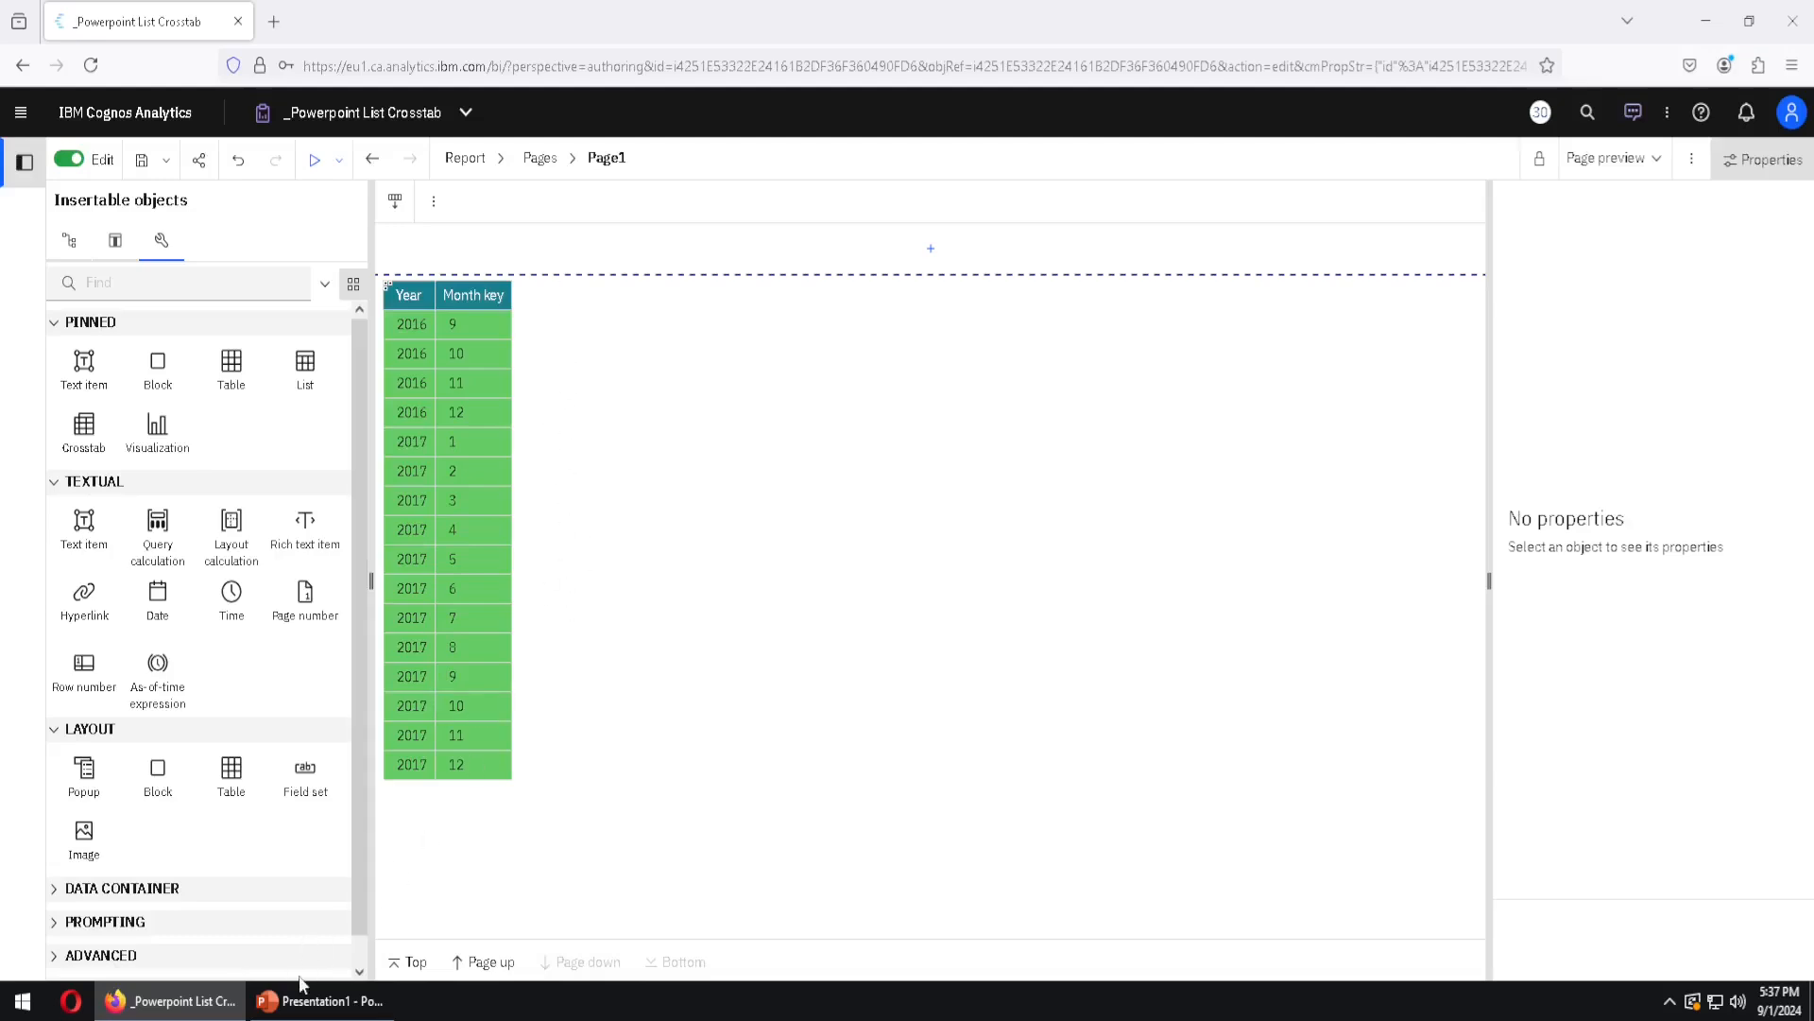
click(319, 1000)
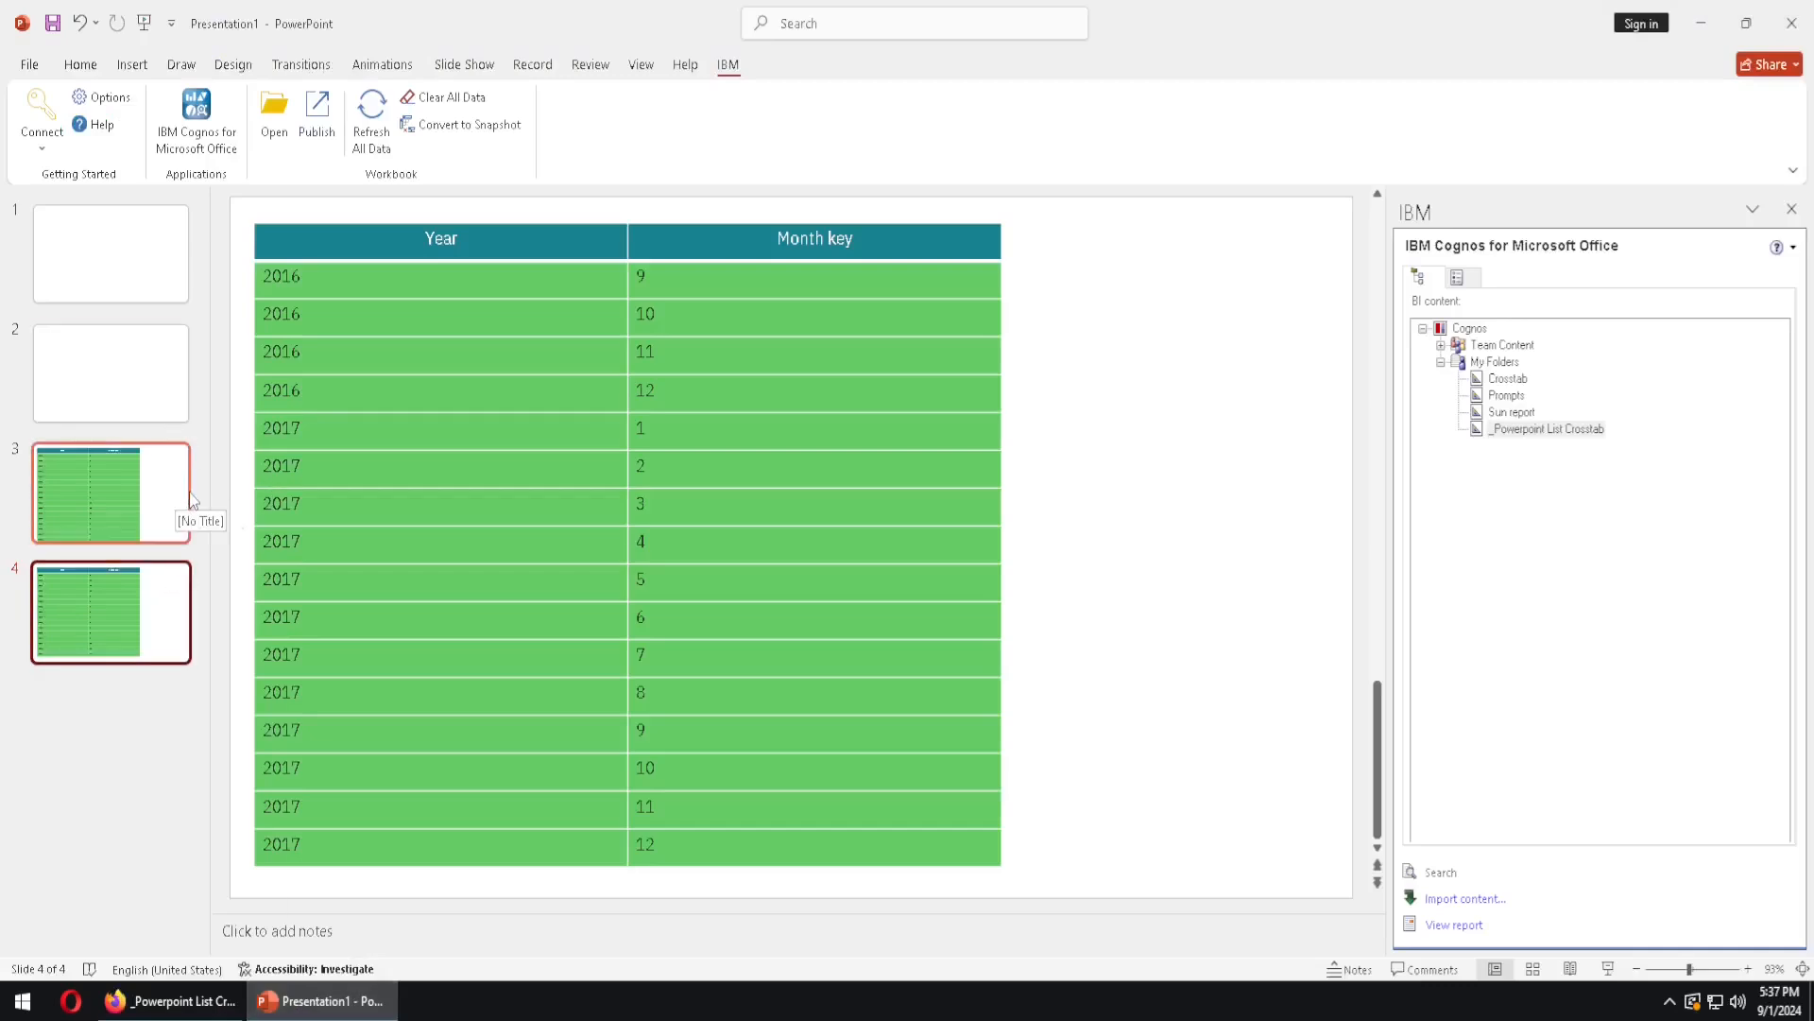
Remove the imported report and its list data from the presentation.
click(1456, 276)
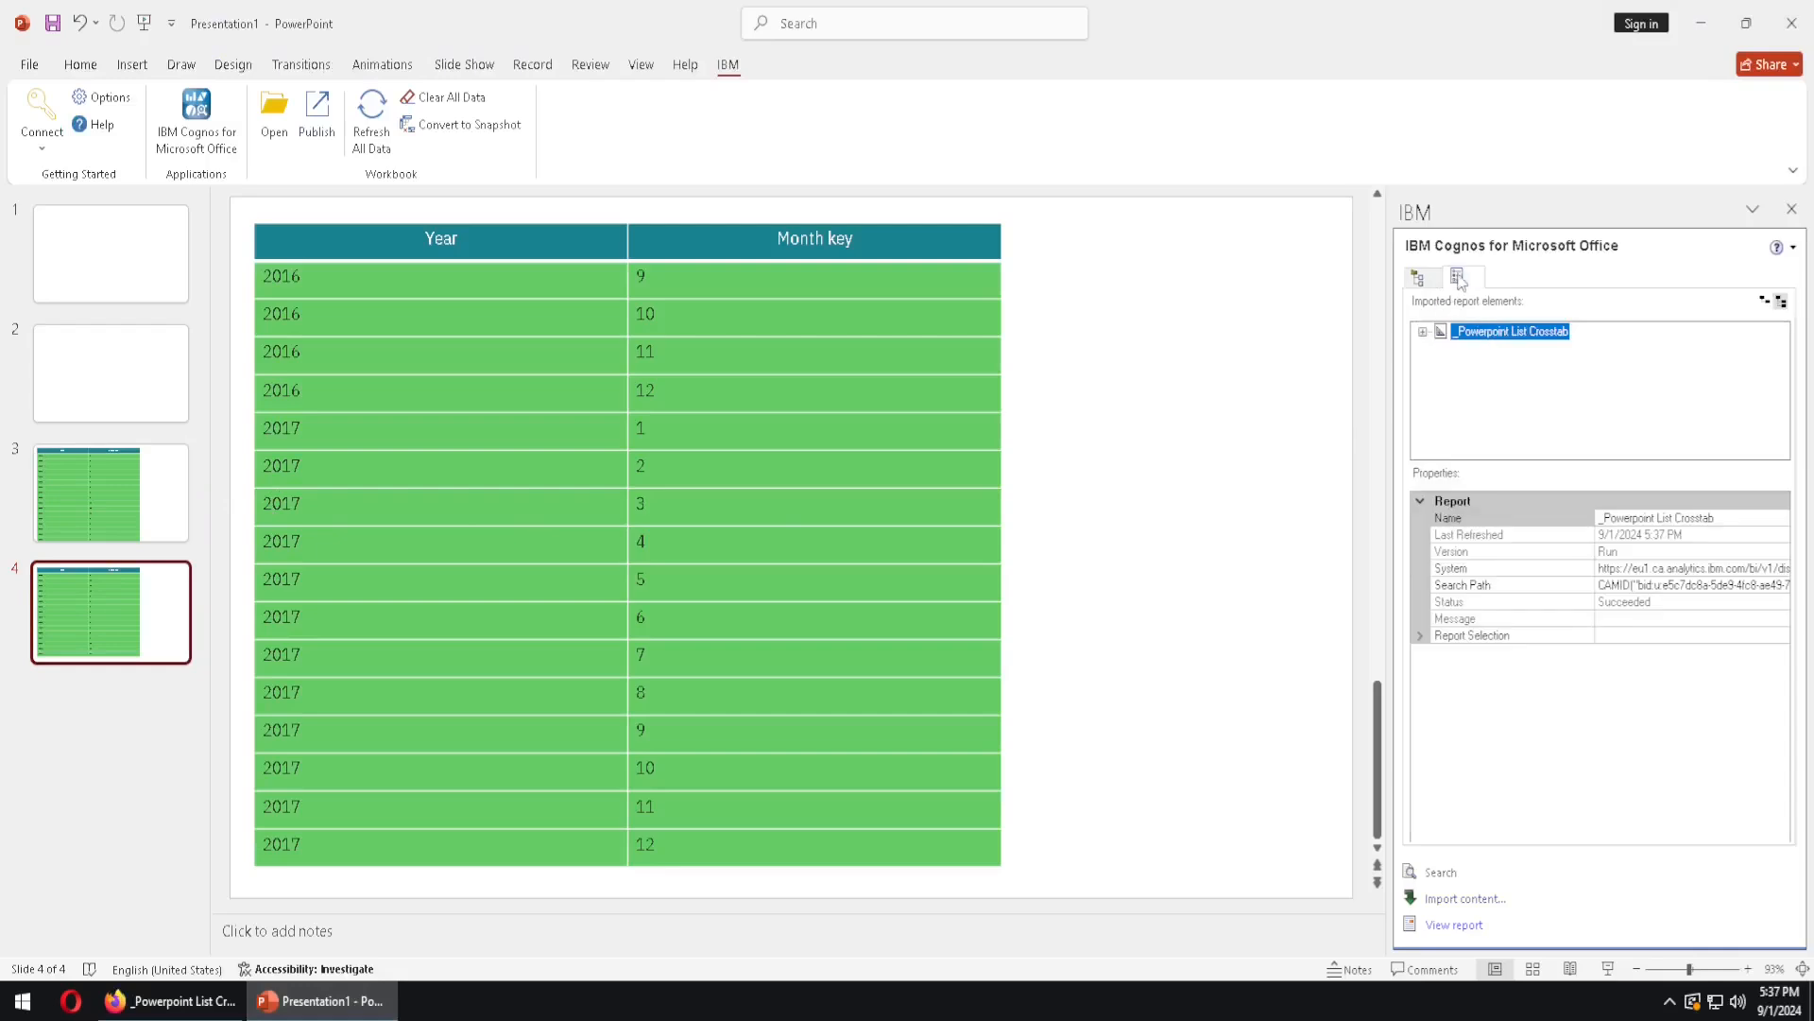
right_click(1488, 333)
click(1559, 490)
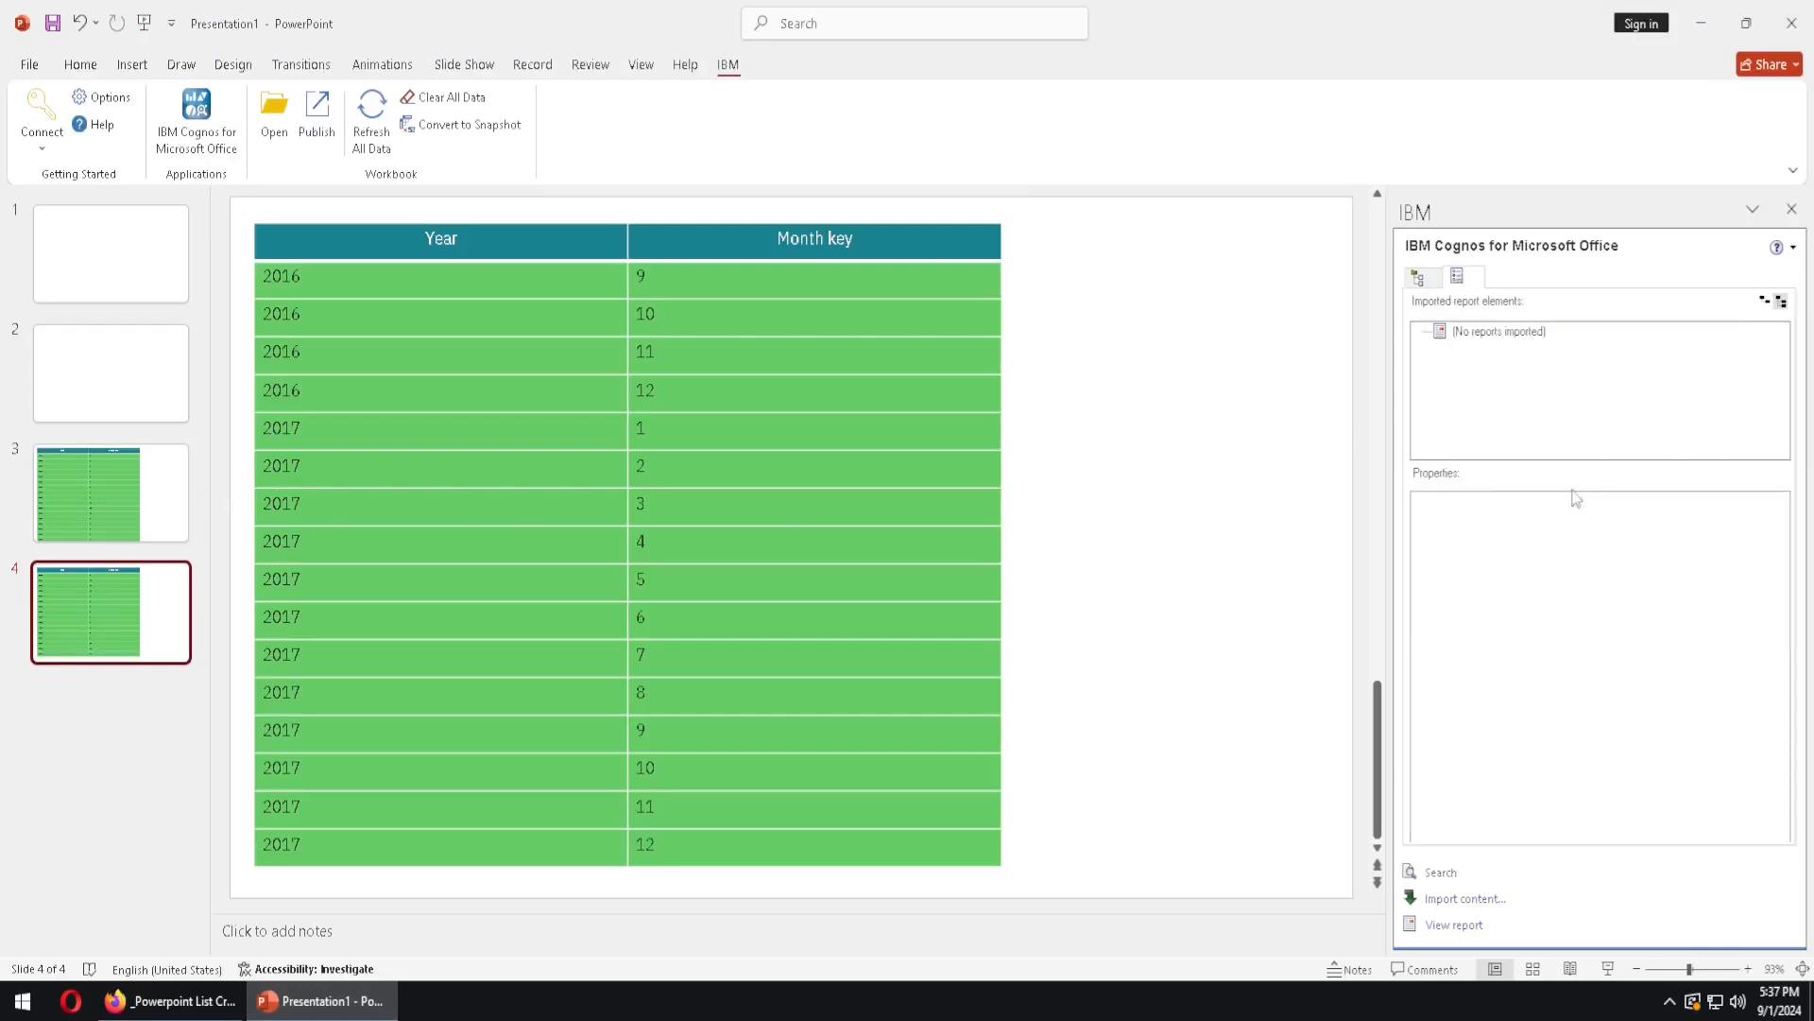
Delete the emptied slides 3 and 4 from the presentation.
right_click(151, 520)
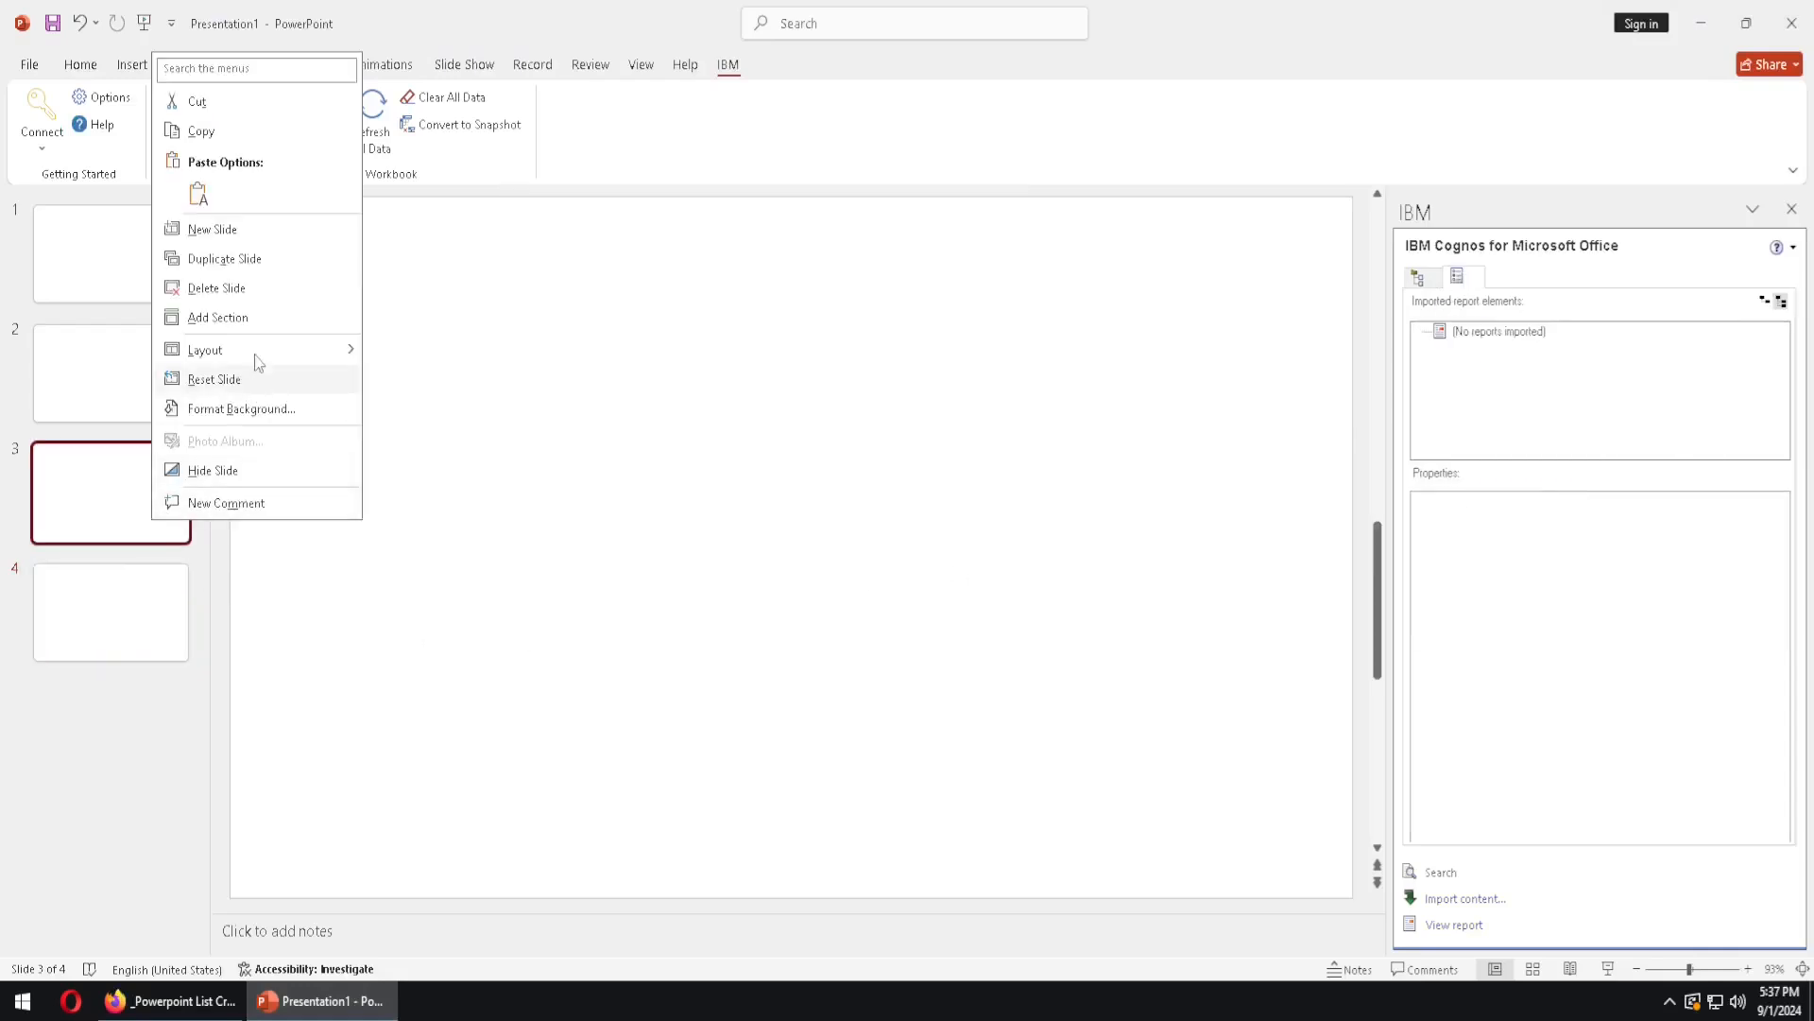
click(253, 291)
right_click(138, 479)
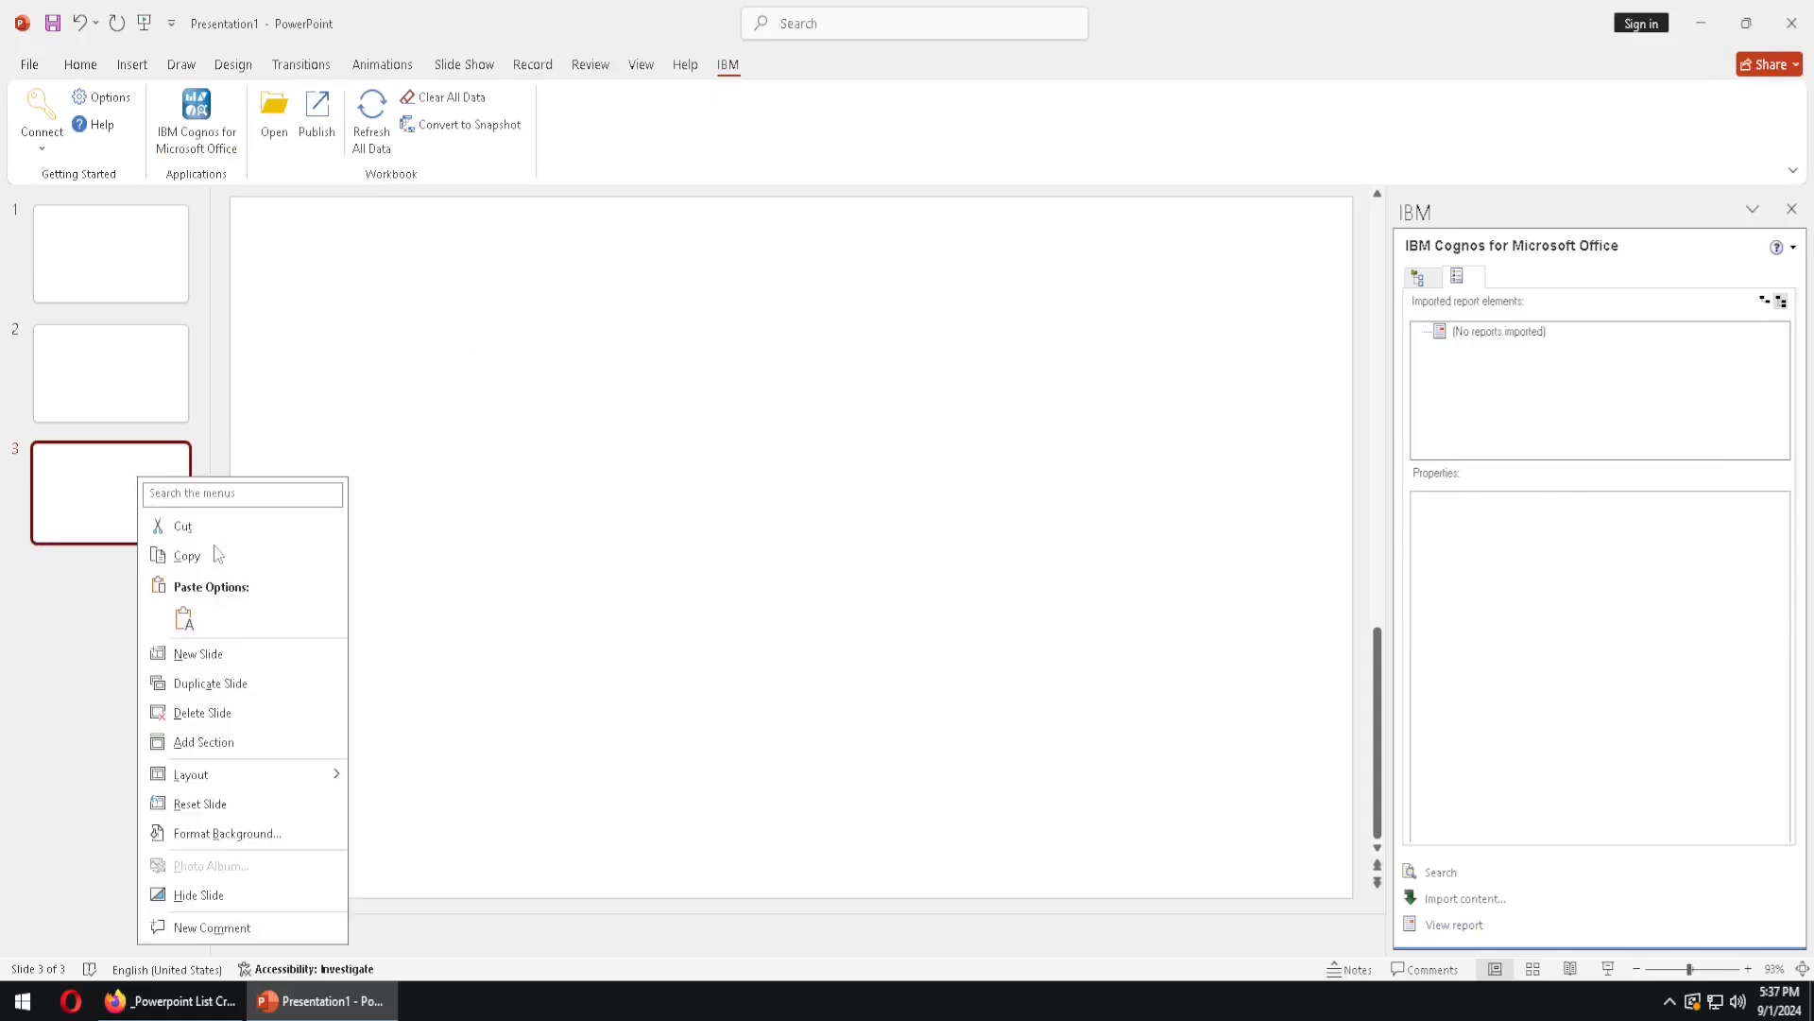
click(242, 718)
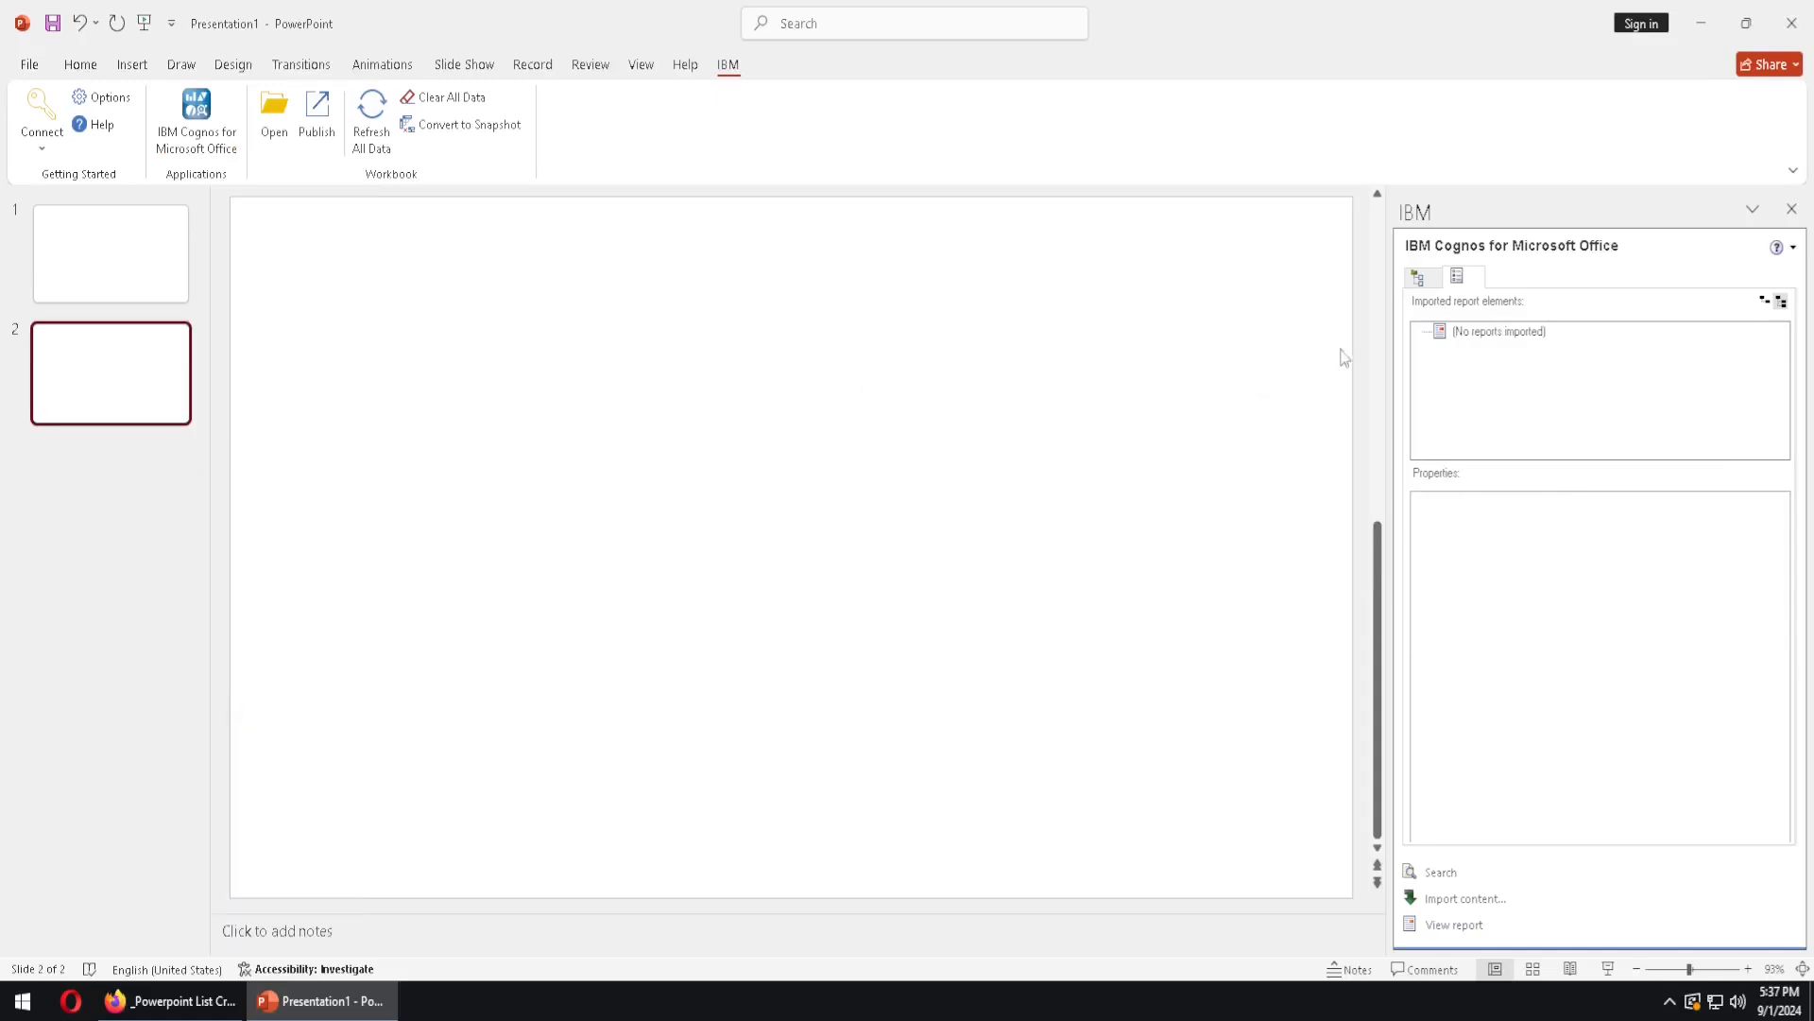
Import _Powerpoint List Crosstab into Slide 2 ignoring paging, using the saved output version 9/1/2024 5:27:31 PM, and look over the result.
click(1434, 279)
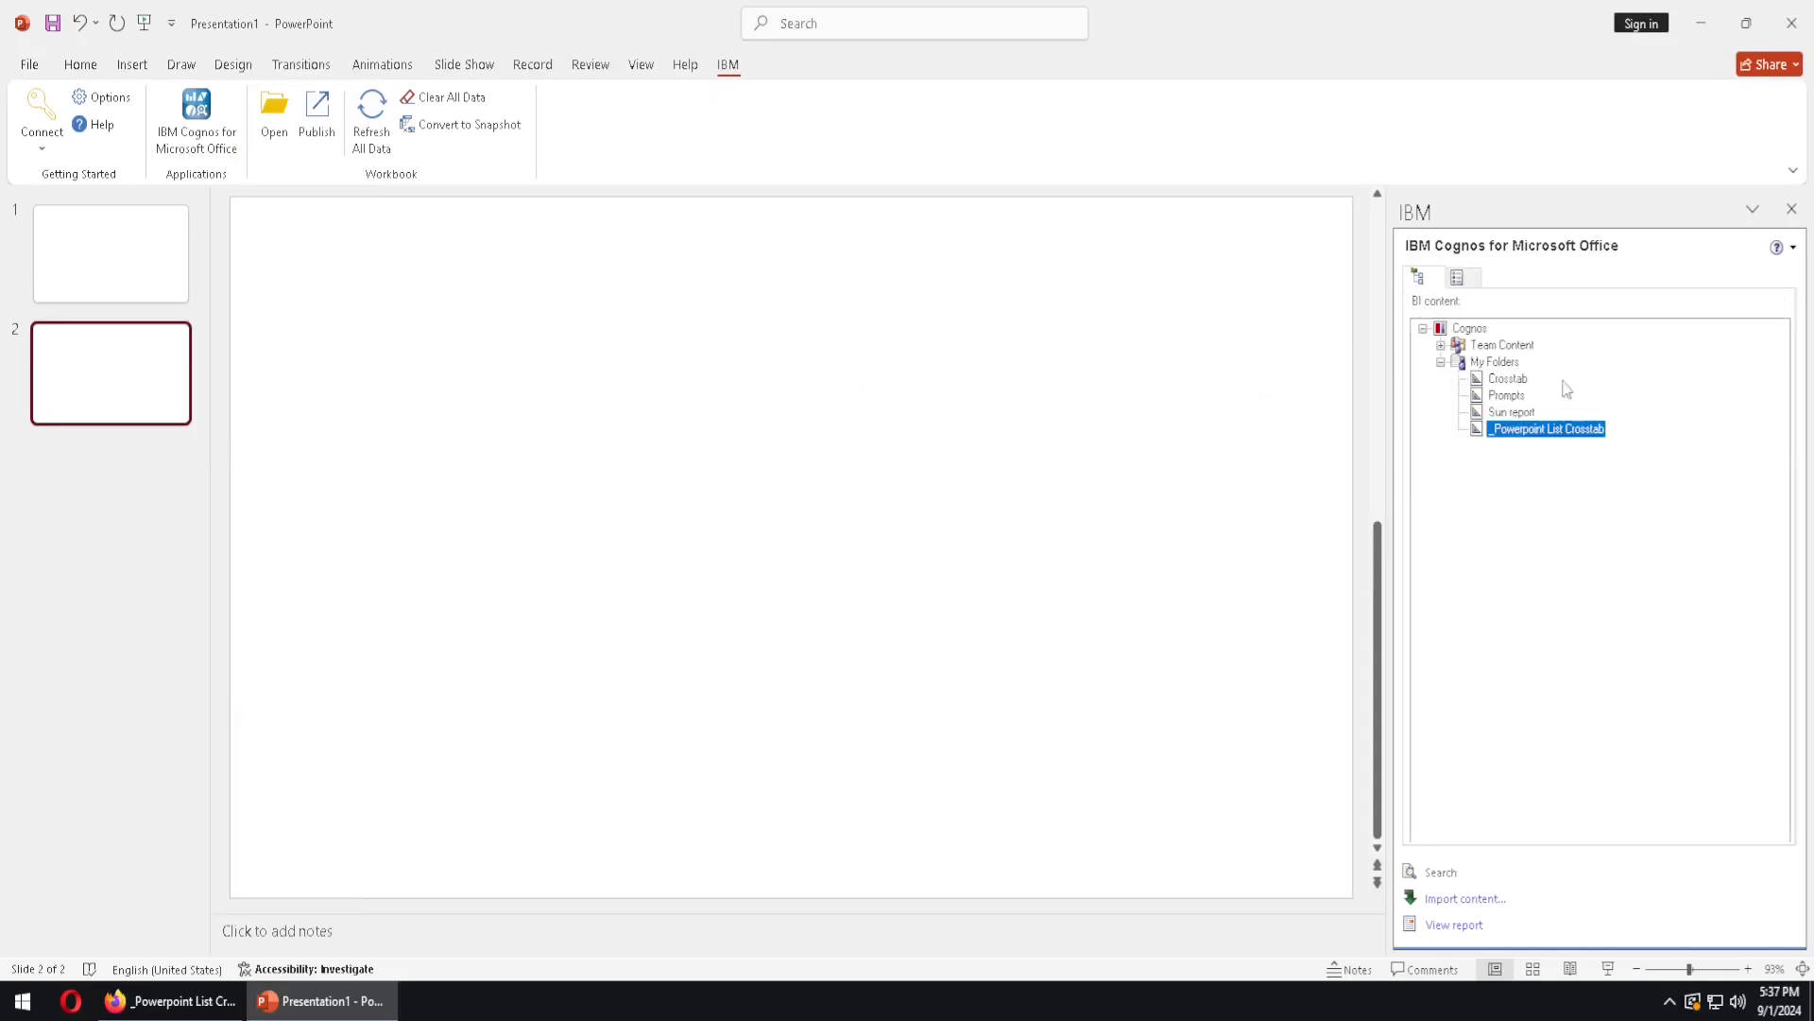
double_click(1553, 430)
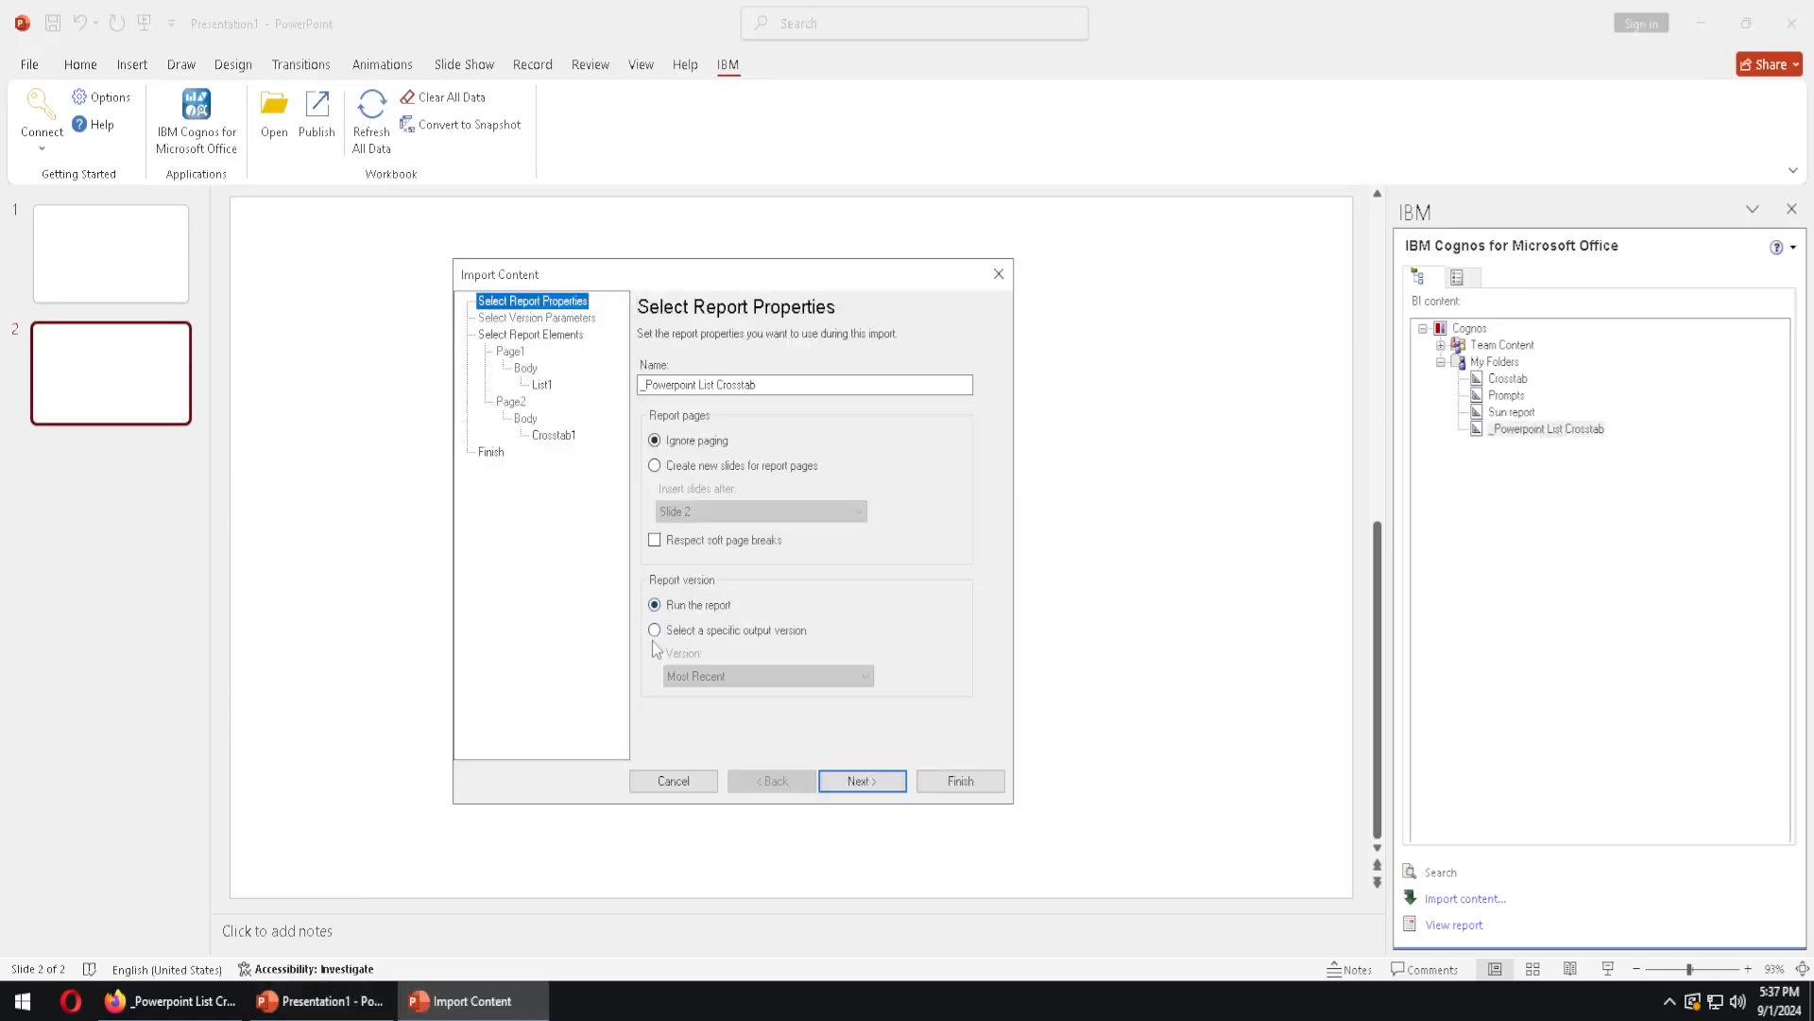
click(655, 630)
click(799, 677)
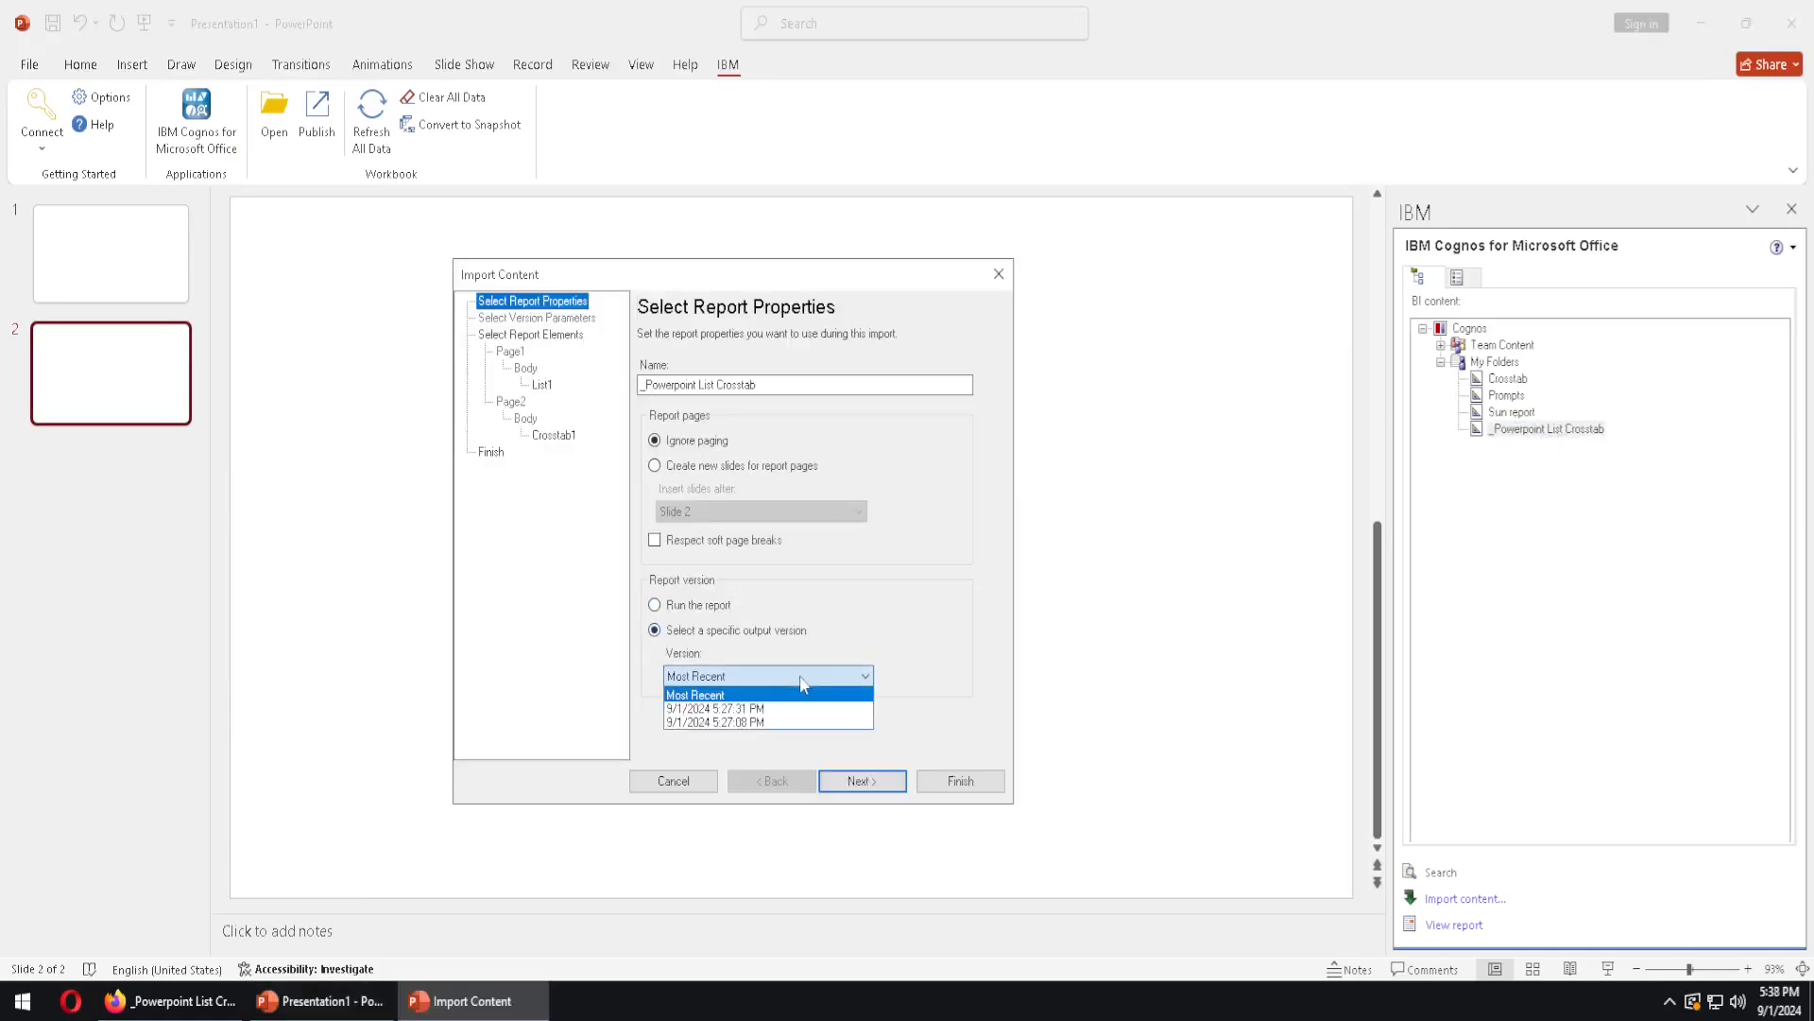
click(746, 708)
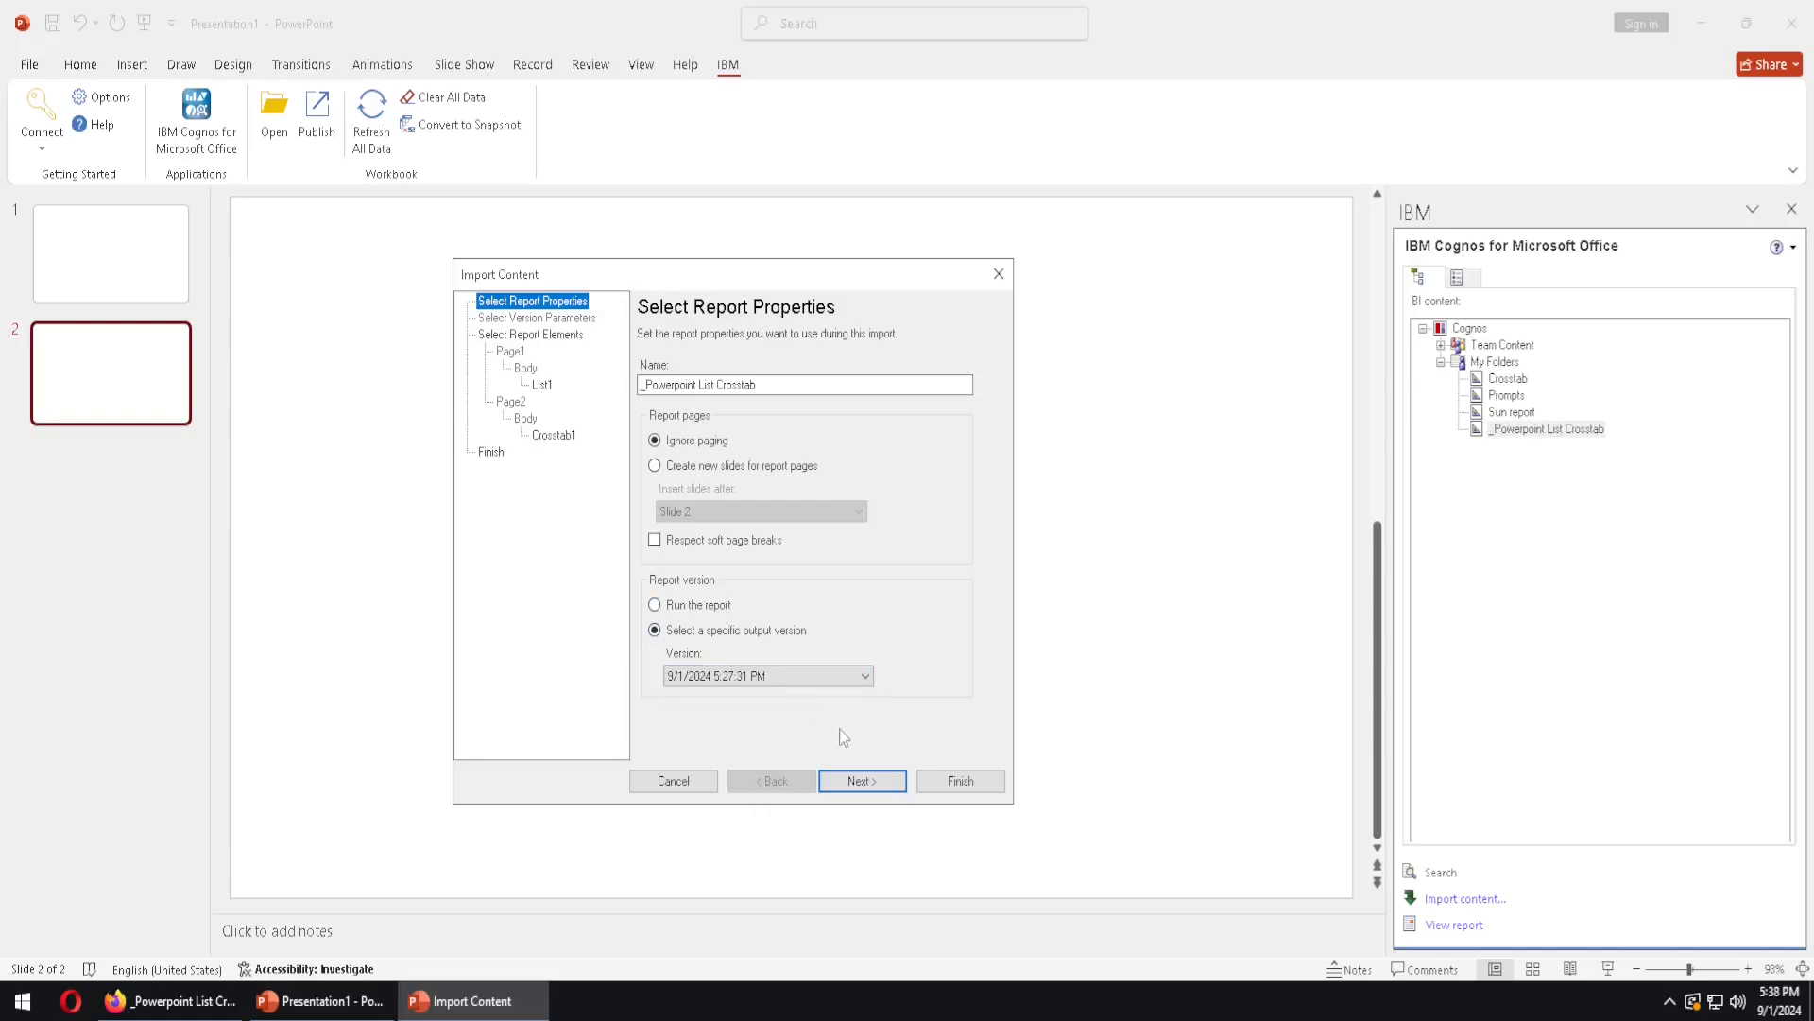
click(961, 781)
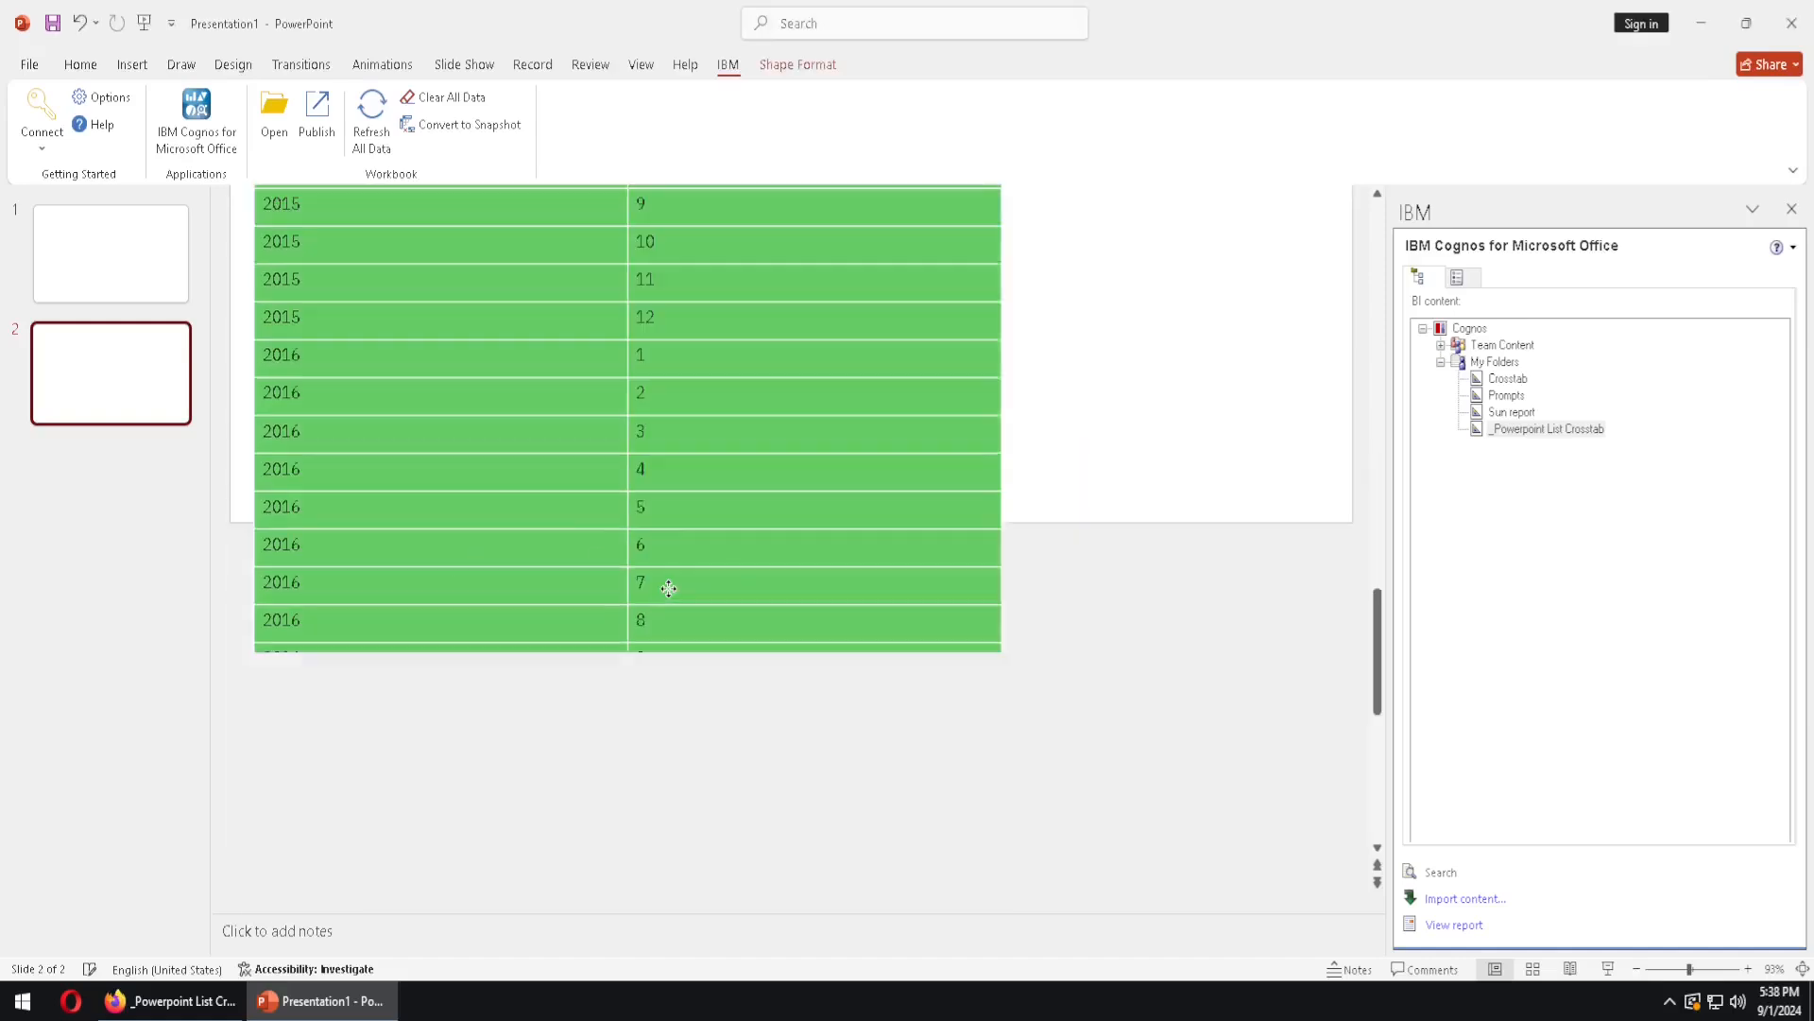
scroll(1172, 425, up, 10)
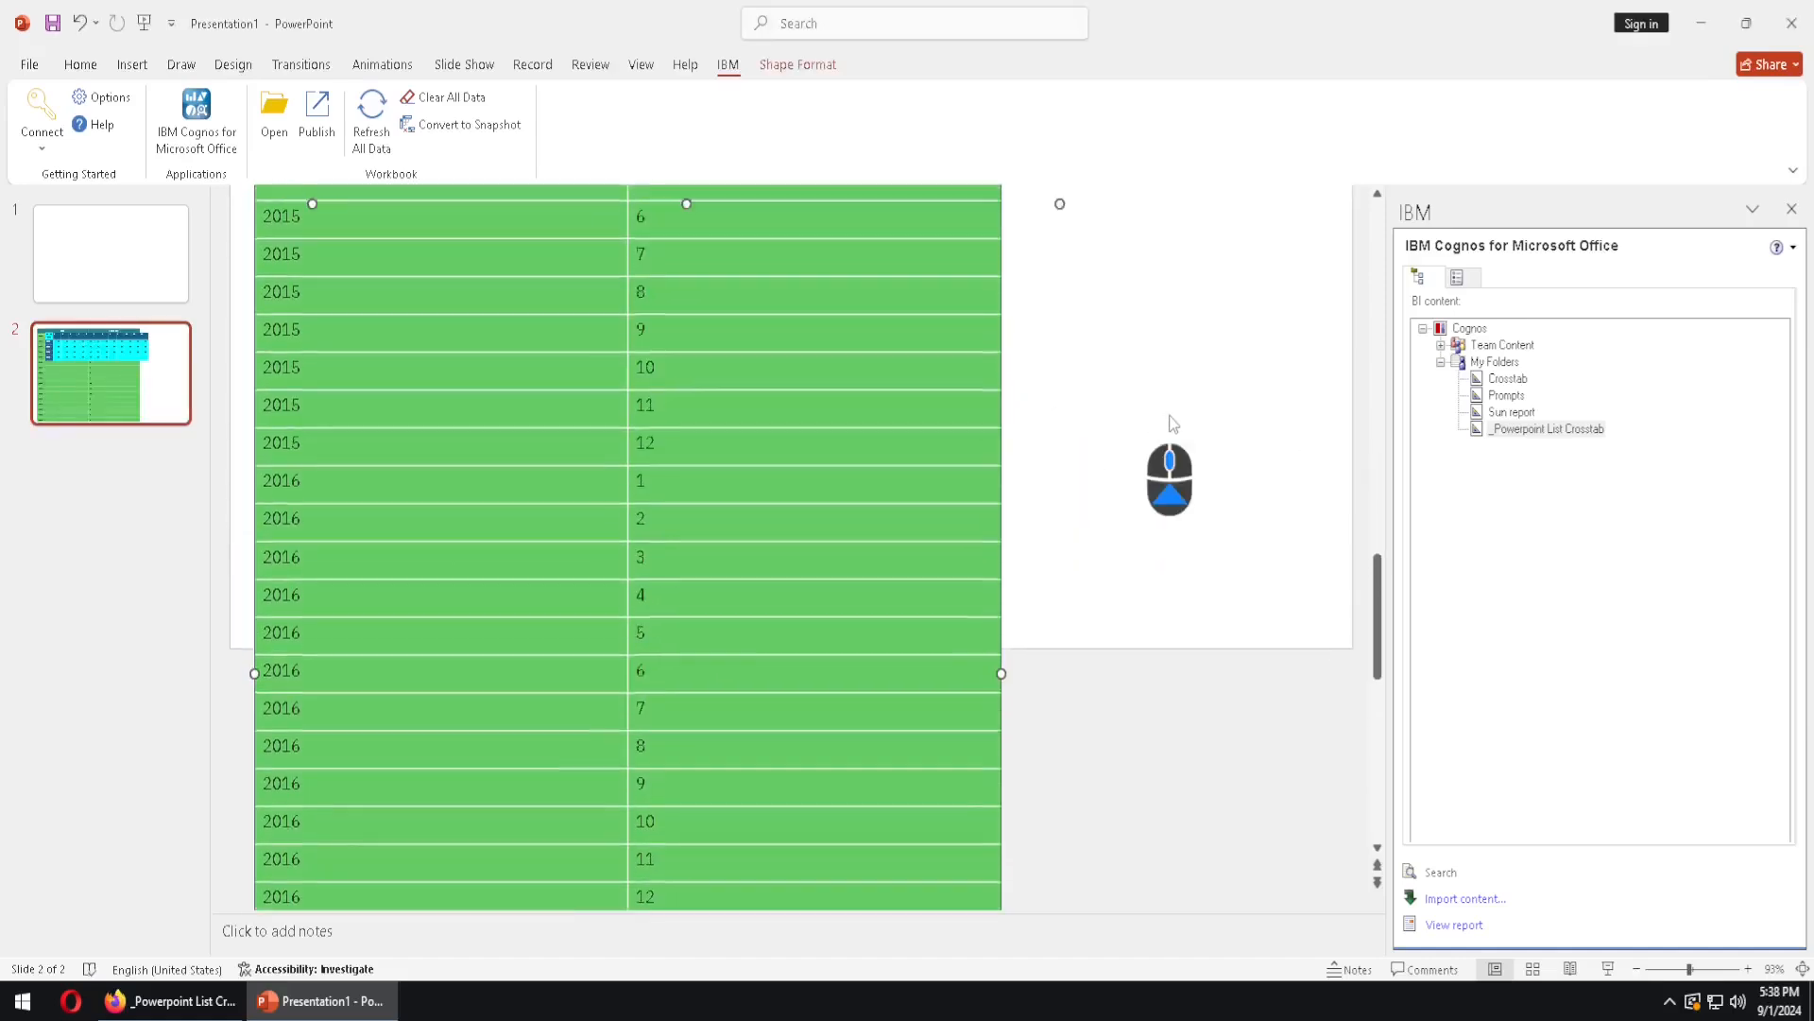
scroll(791, 458, down, 3)
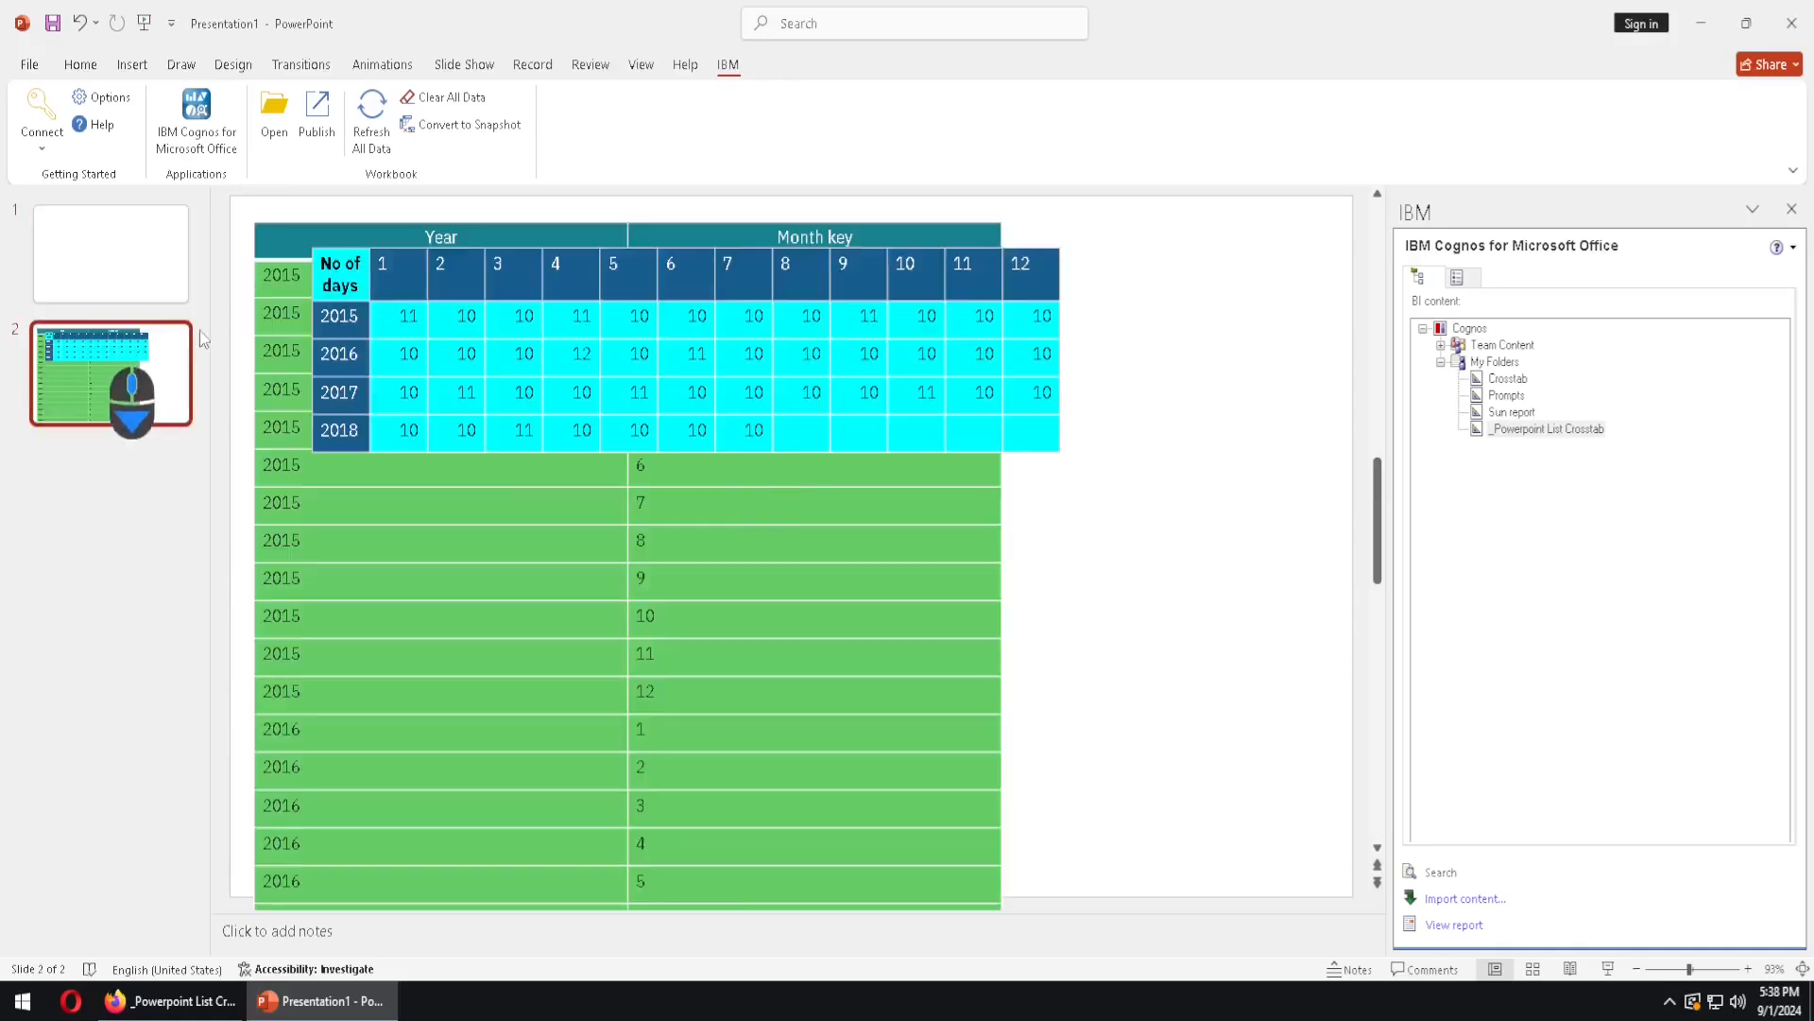
Select the imported crosstab and the list in turn to check which table tools are available for each.
click(329, 270)
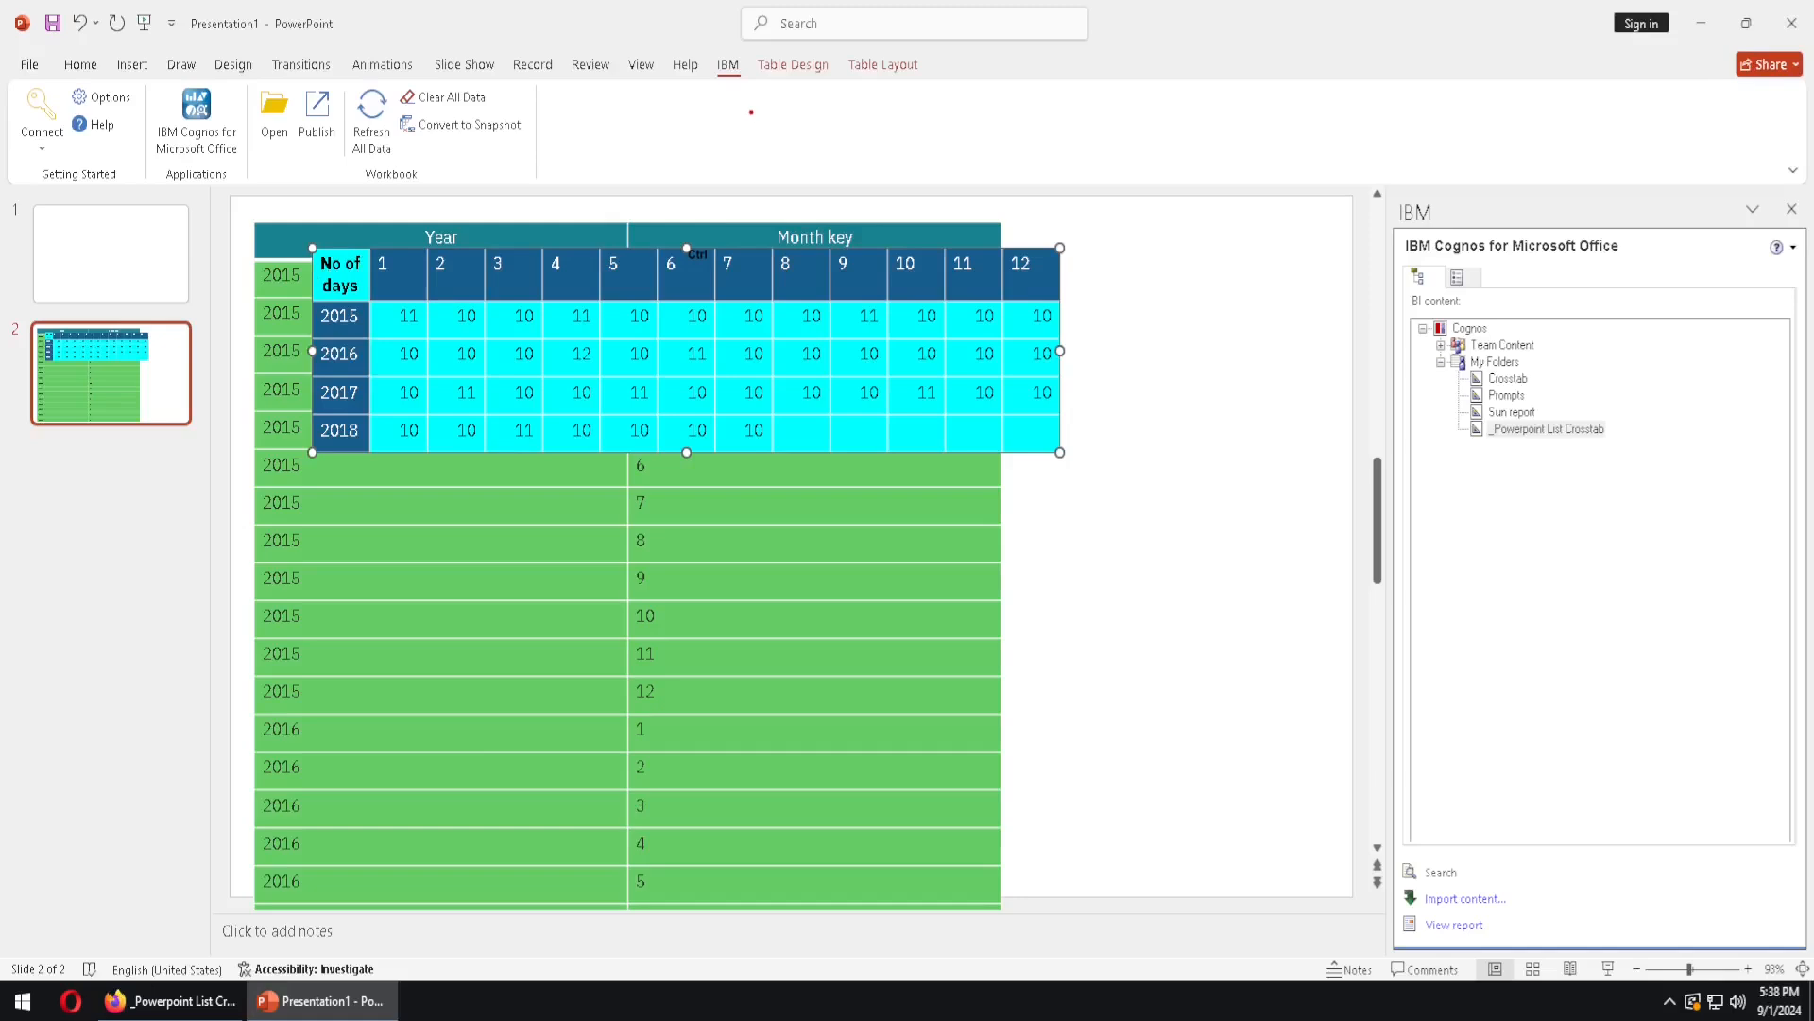
drag(721, 113, 992, 39)
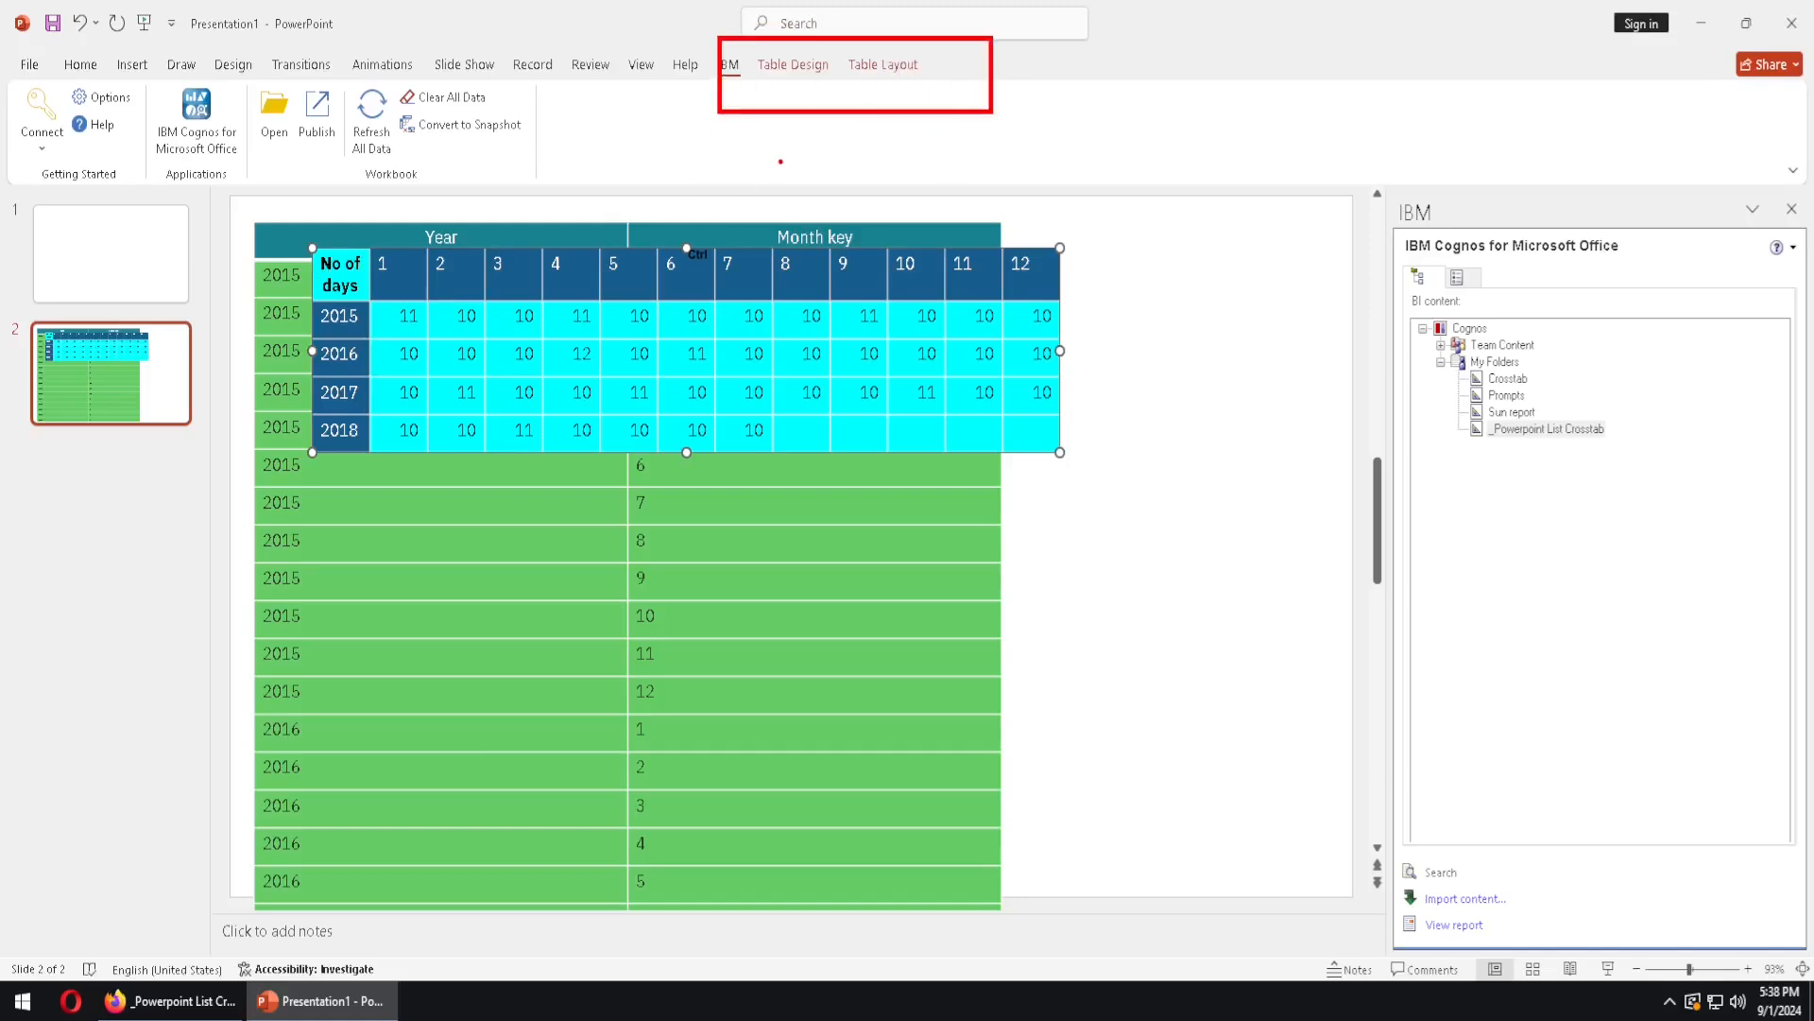
click(273, 234)
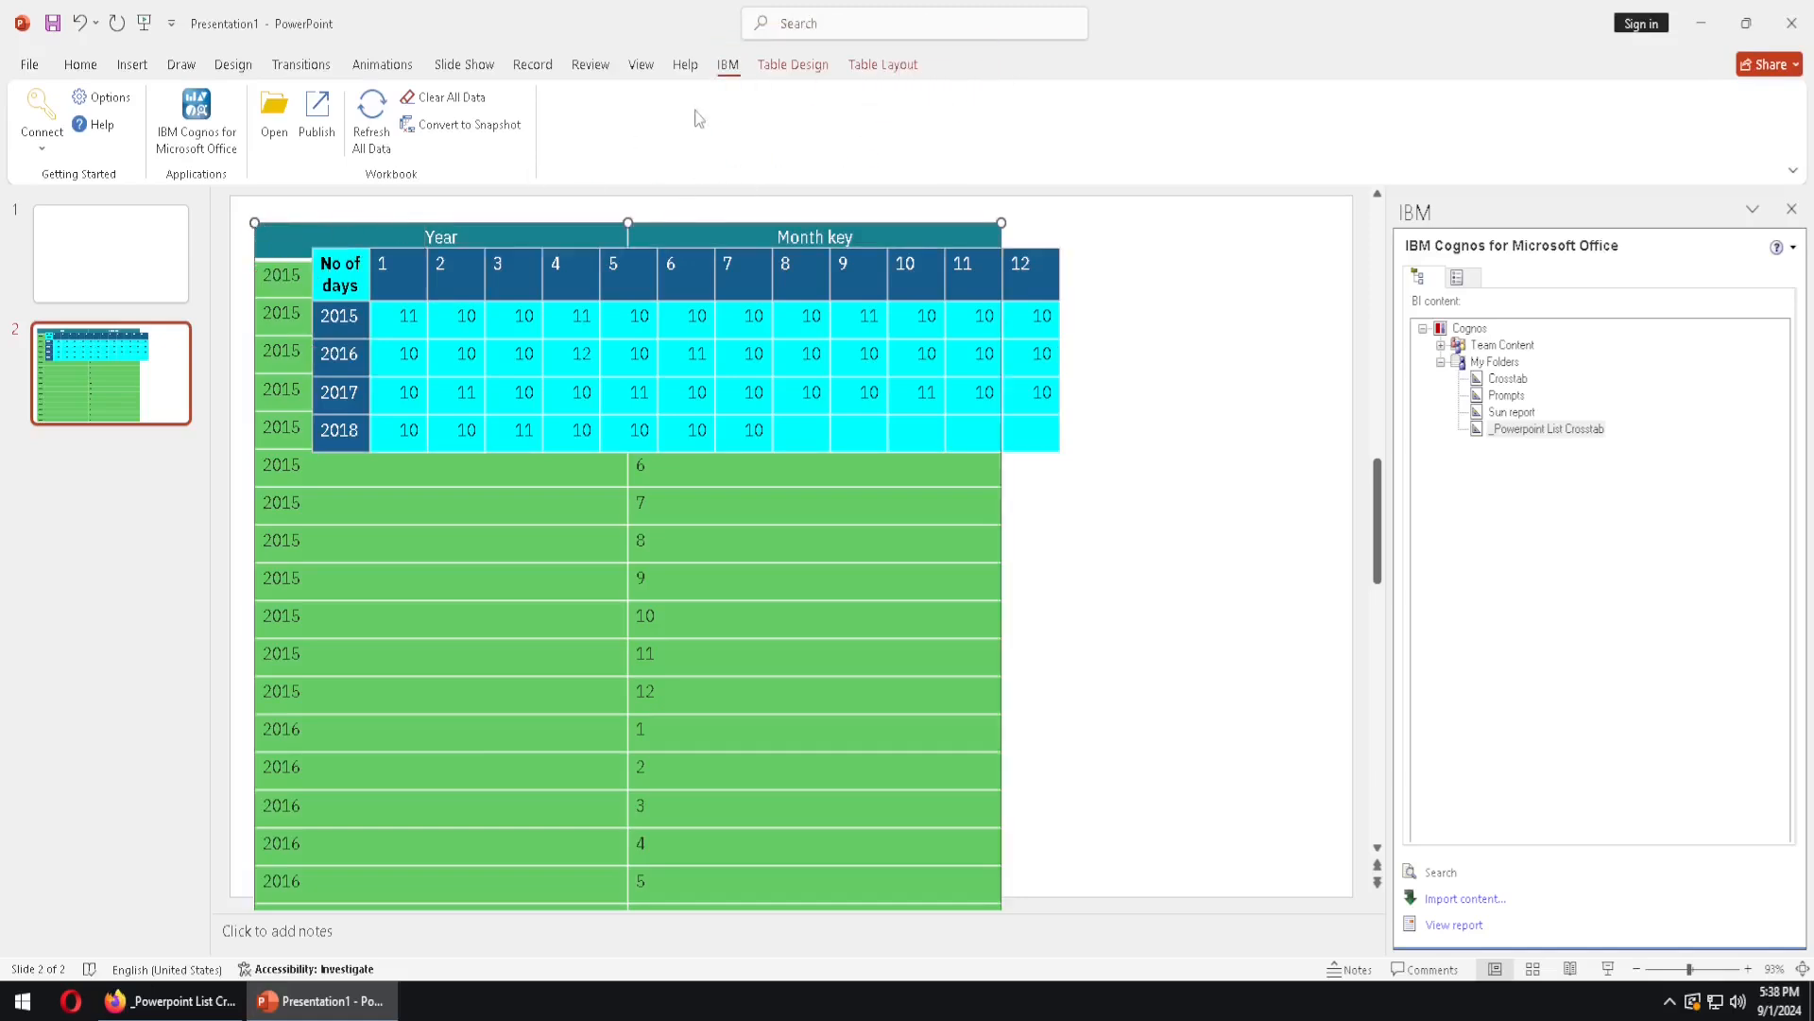
drag(739, 111, 948, 38)
Remove the imported _Powerpoint List Crosstab report together with its data.
click(1456, 279)
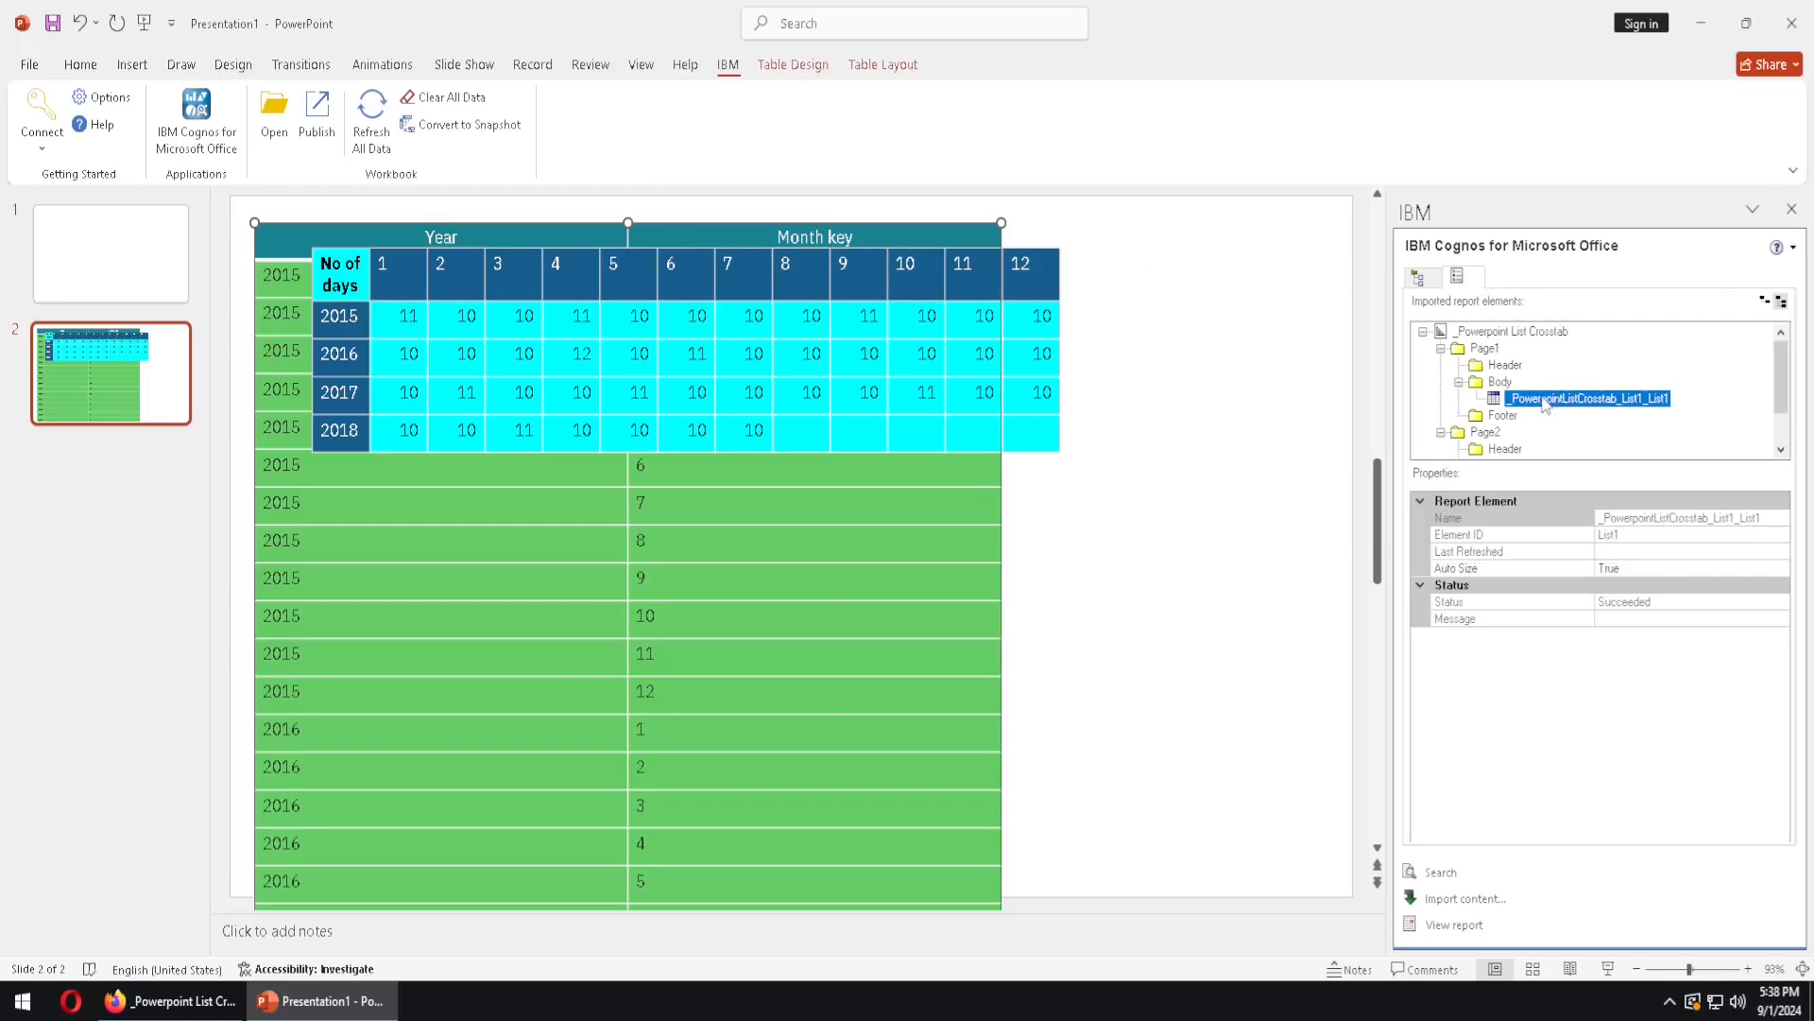
right_click(1516, 333)
click(1488, 500)
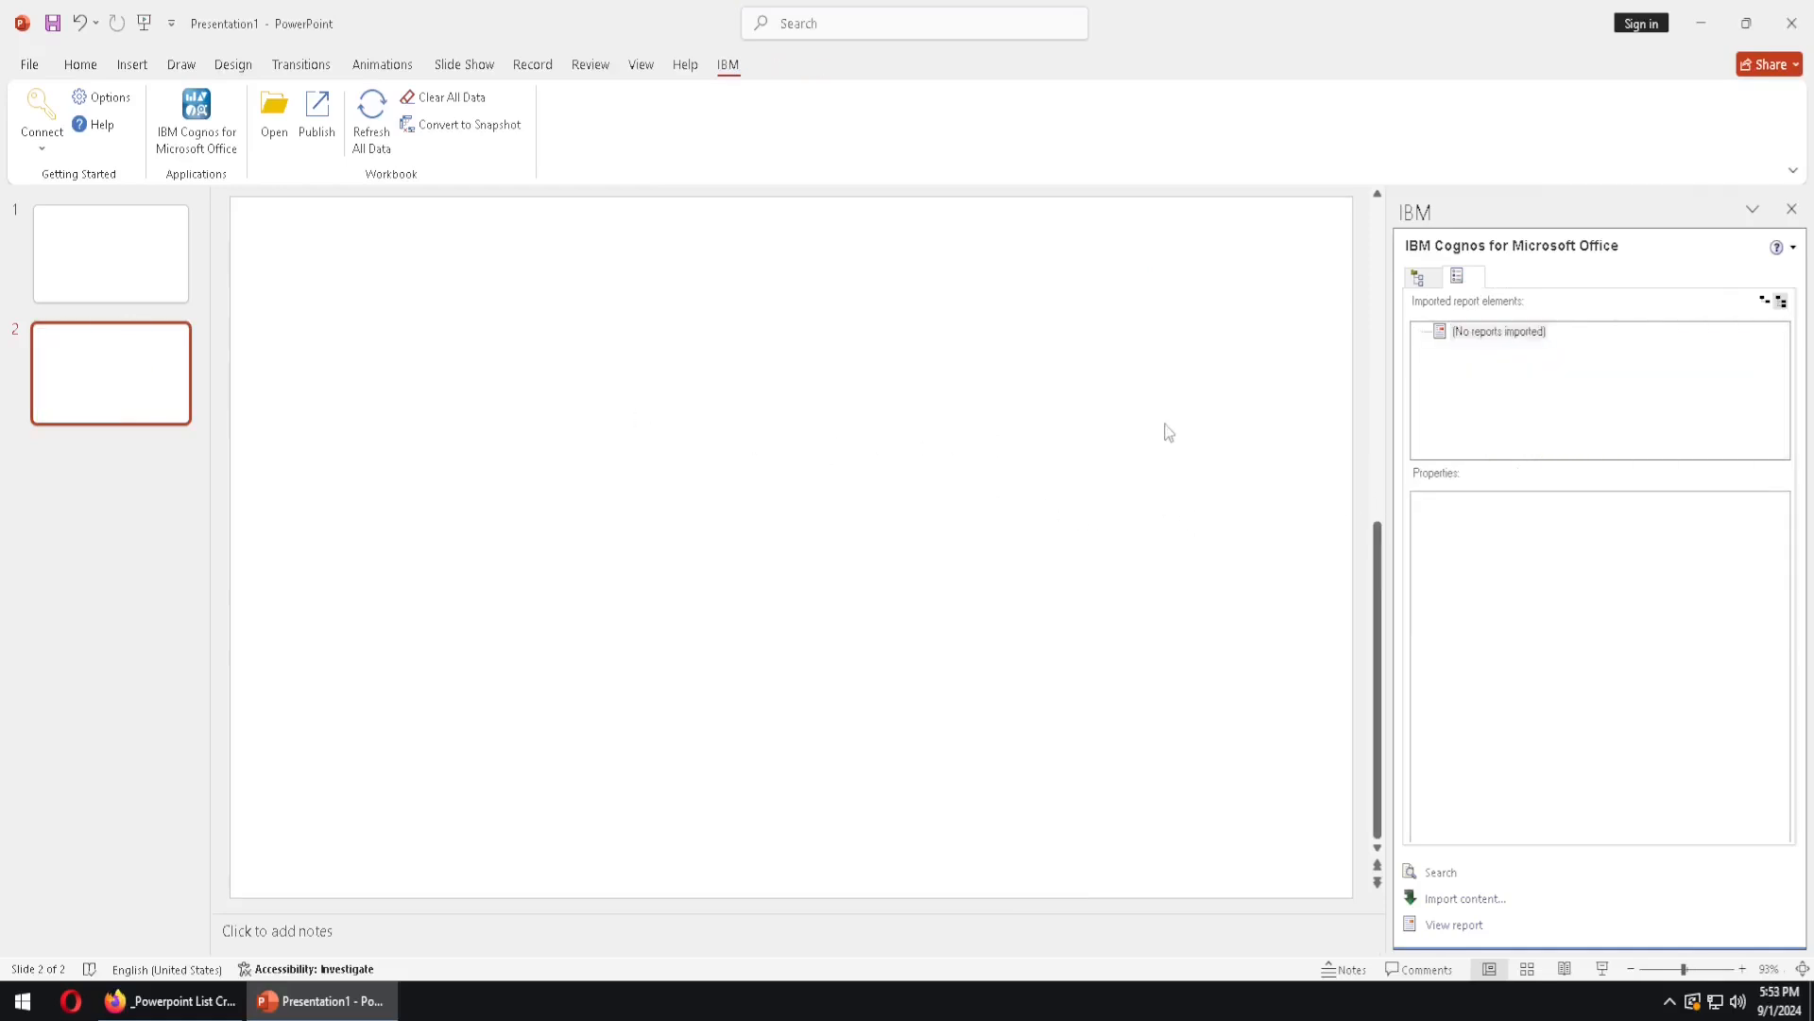
Start importing _Powerpoint Crosstab and try Slide 1, Slide 2 and <New Slide> as the location for Crosstab1.
click(1420, 280)
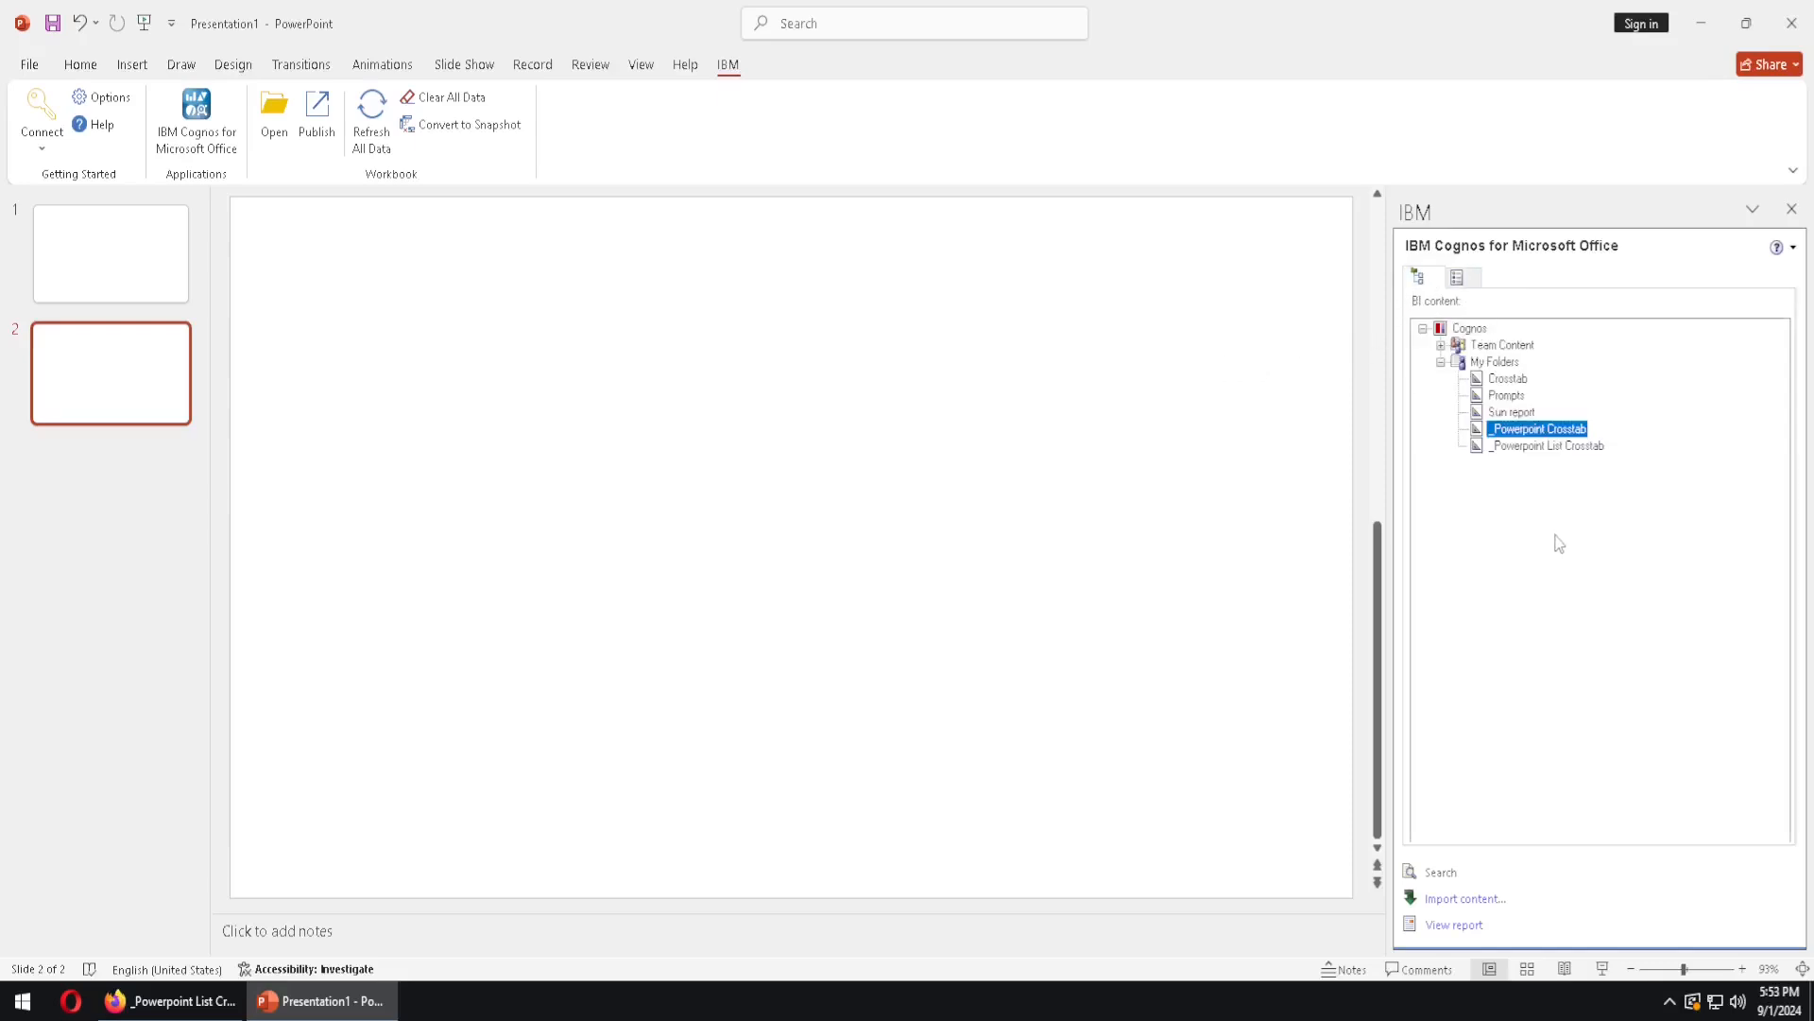
double_click(1553, 431)
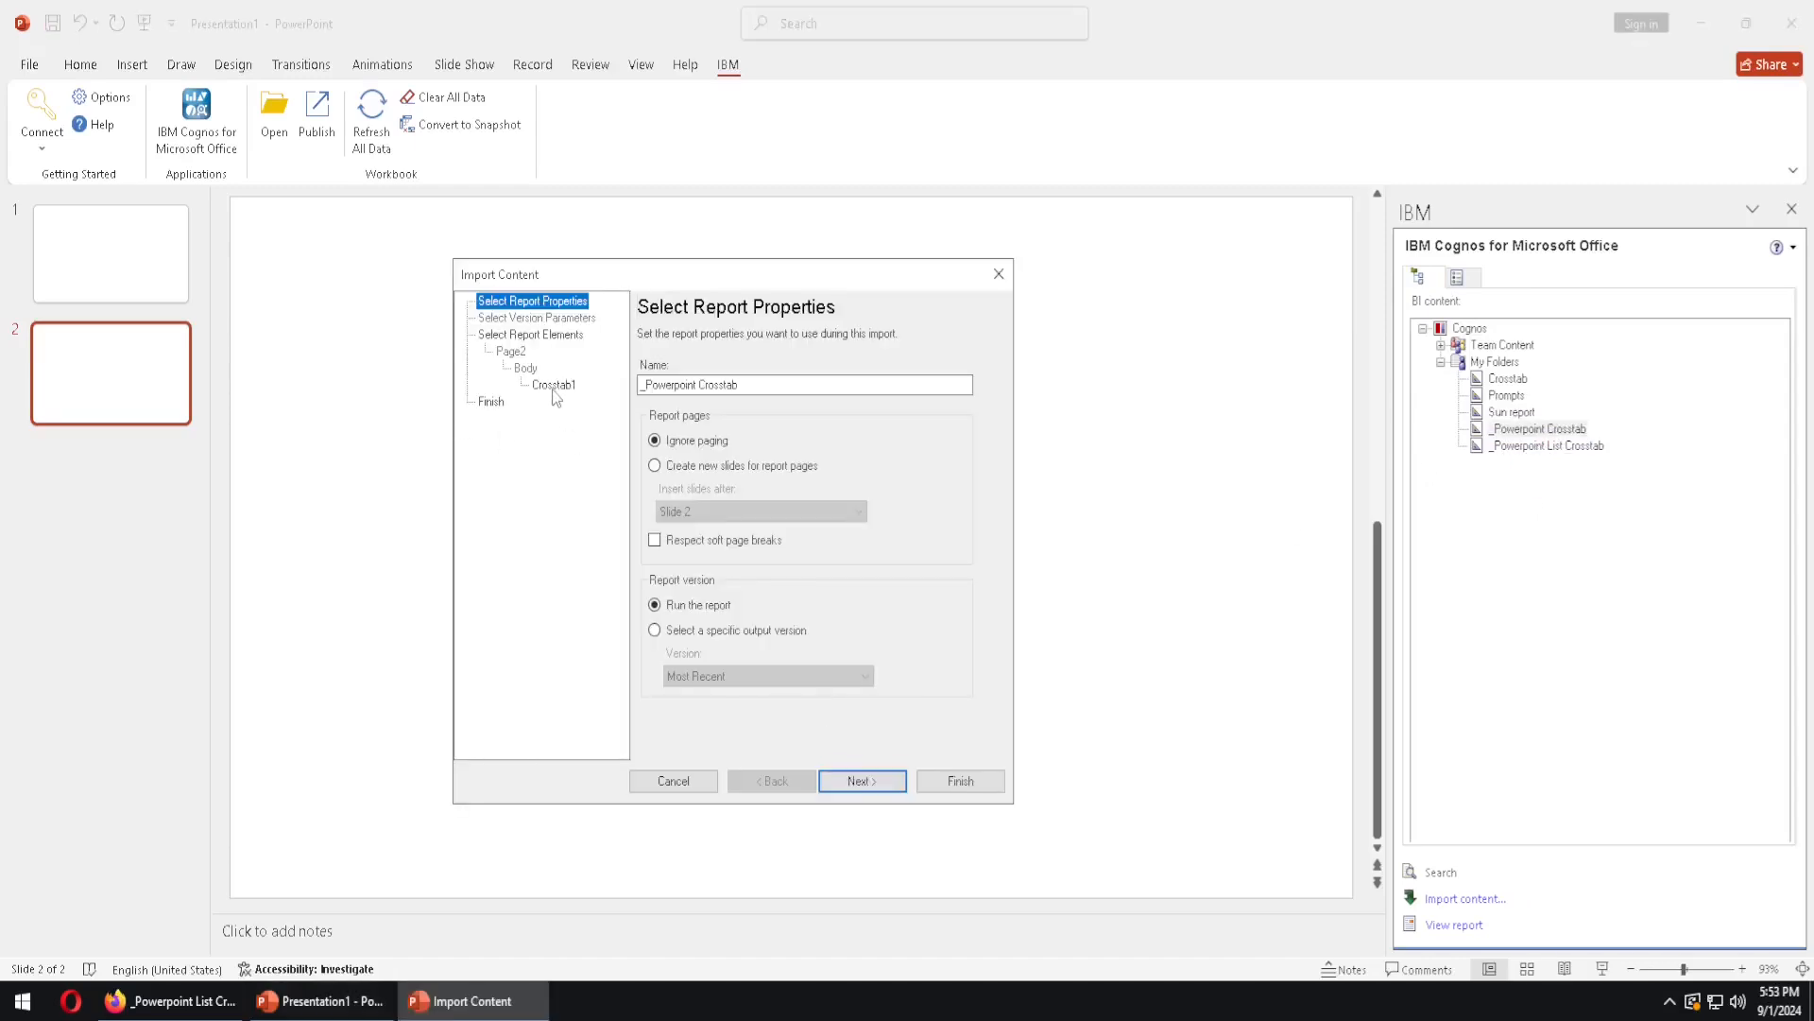
click(554, 385)
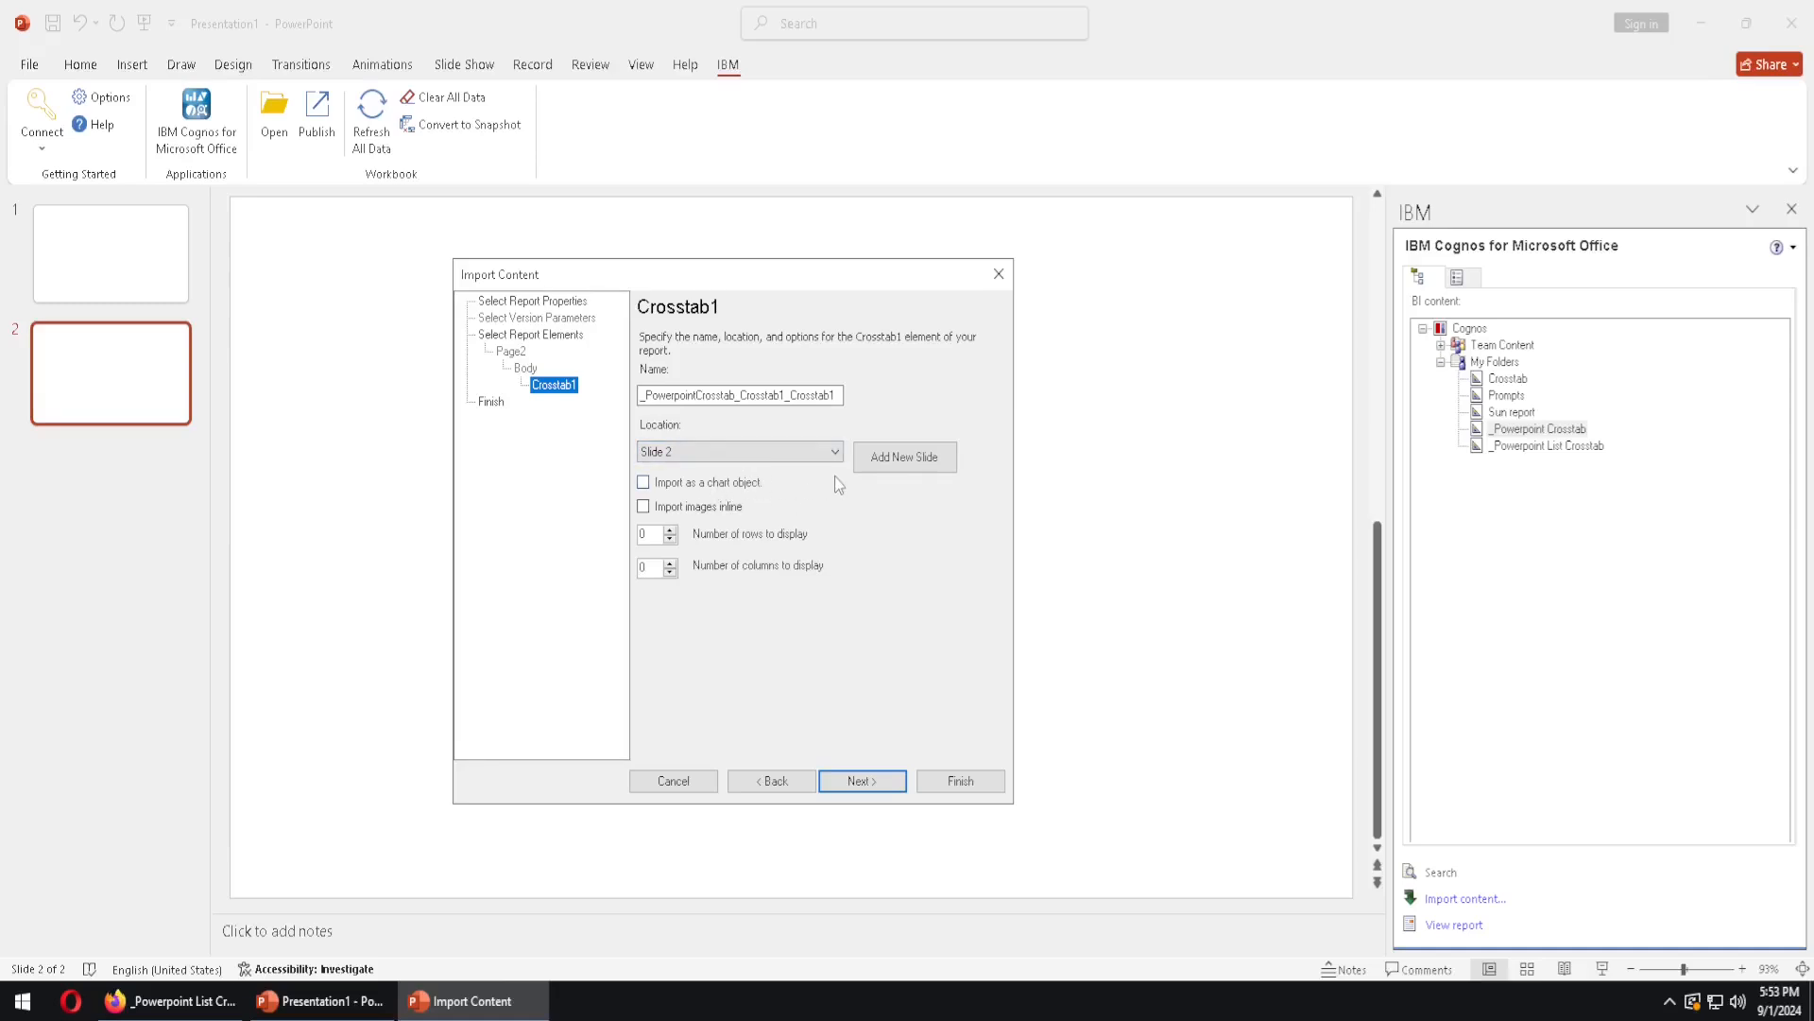
click(835, 452)
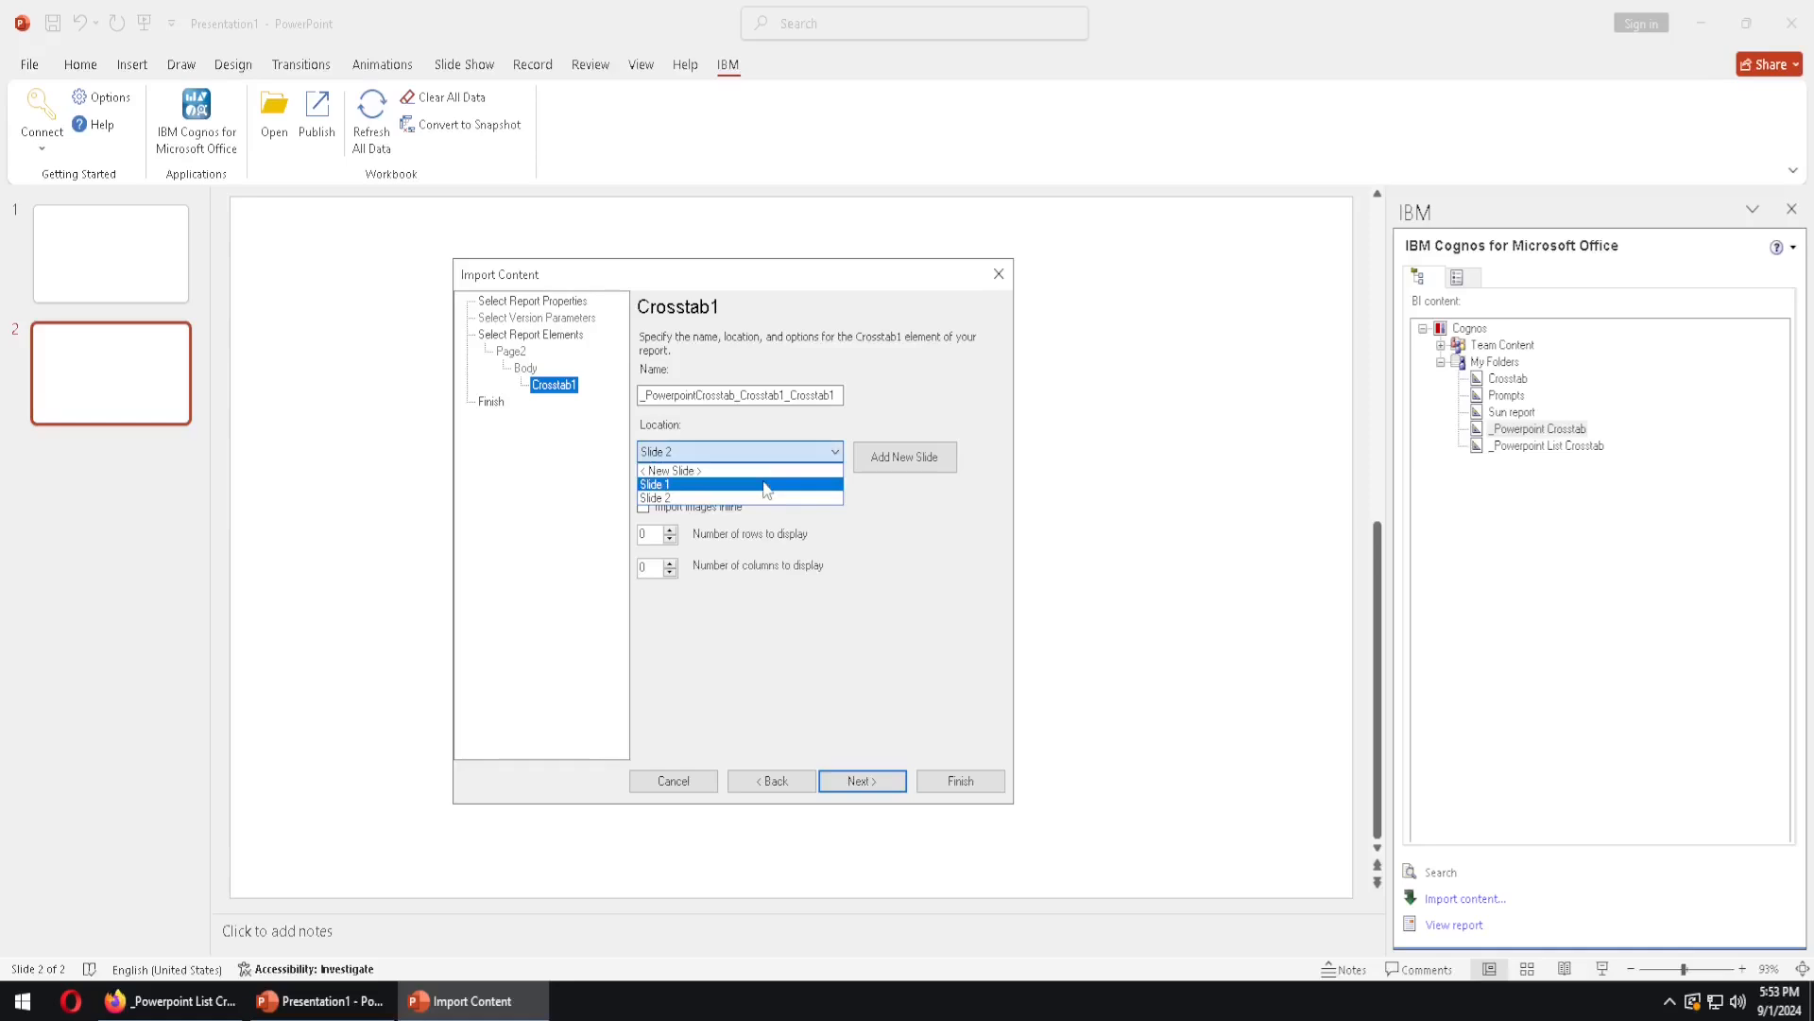
click(813, 484)
click(830, 453)
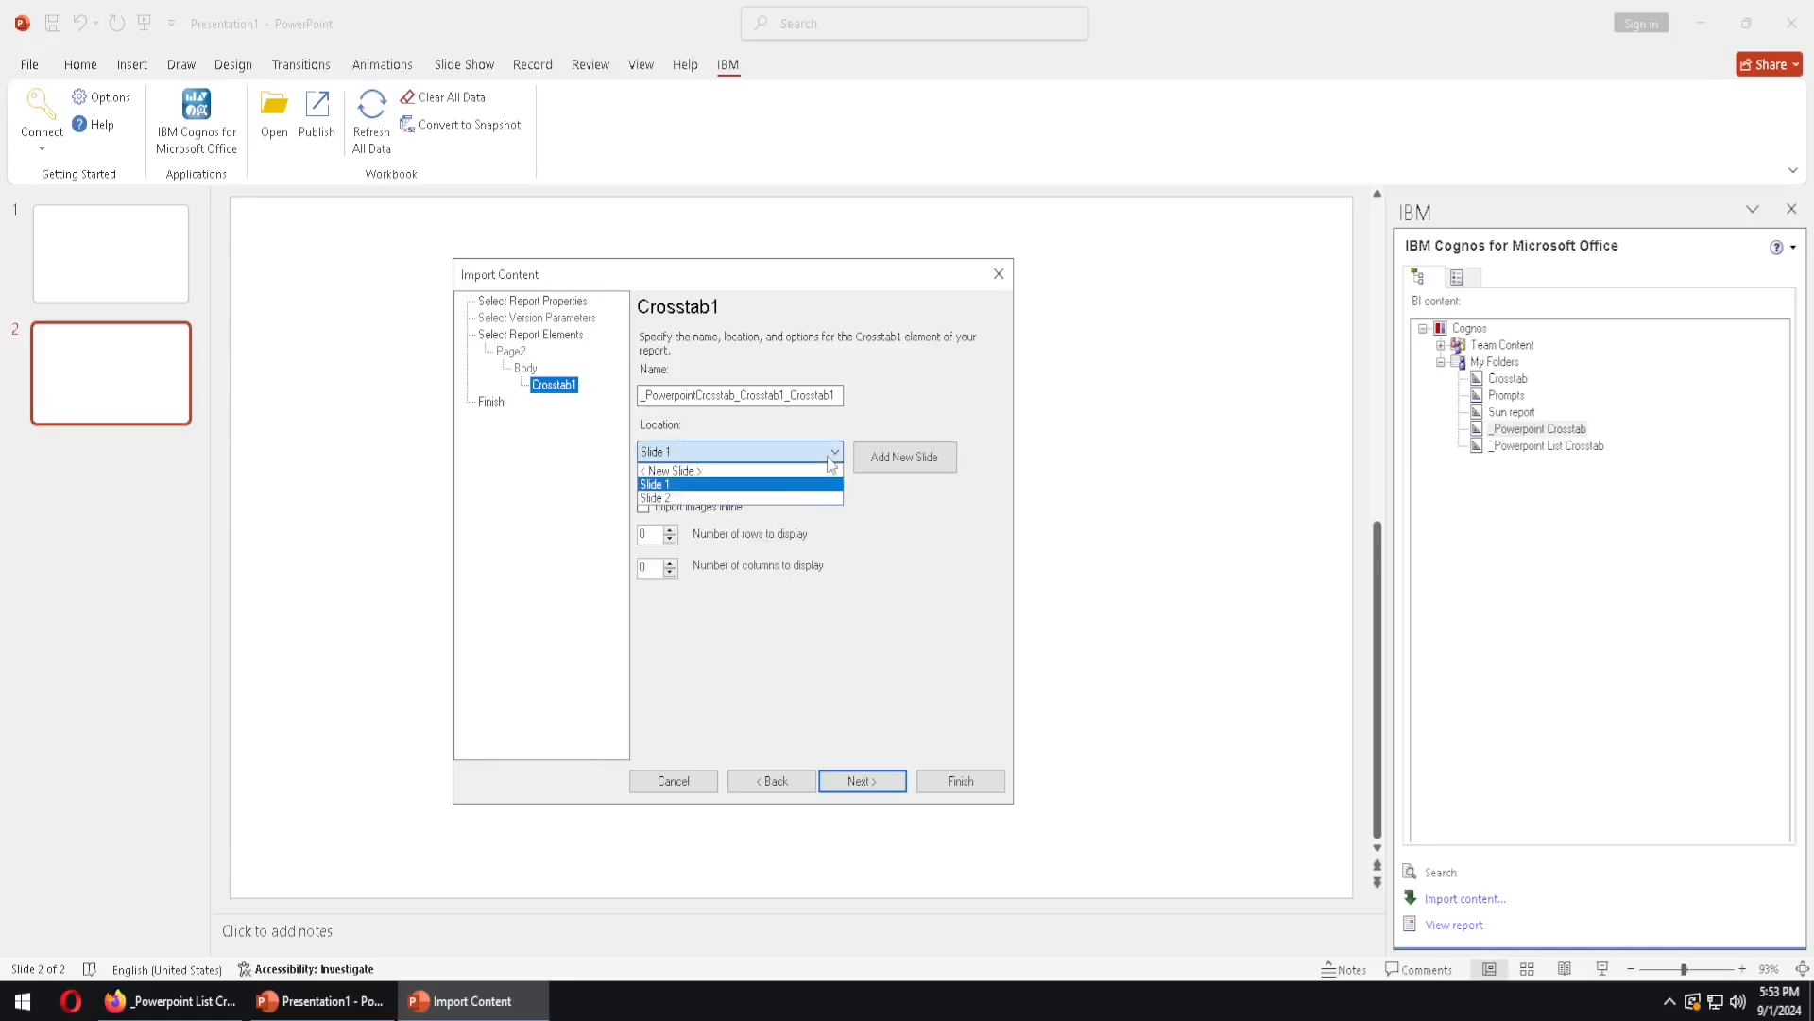
click(780, 498)
click(775, 452)
click(718, 470)
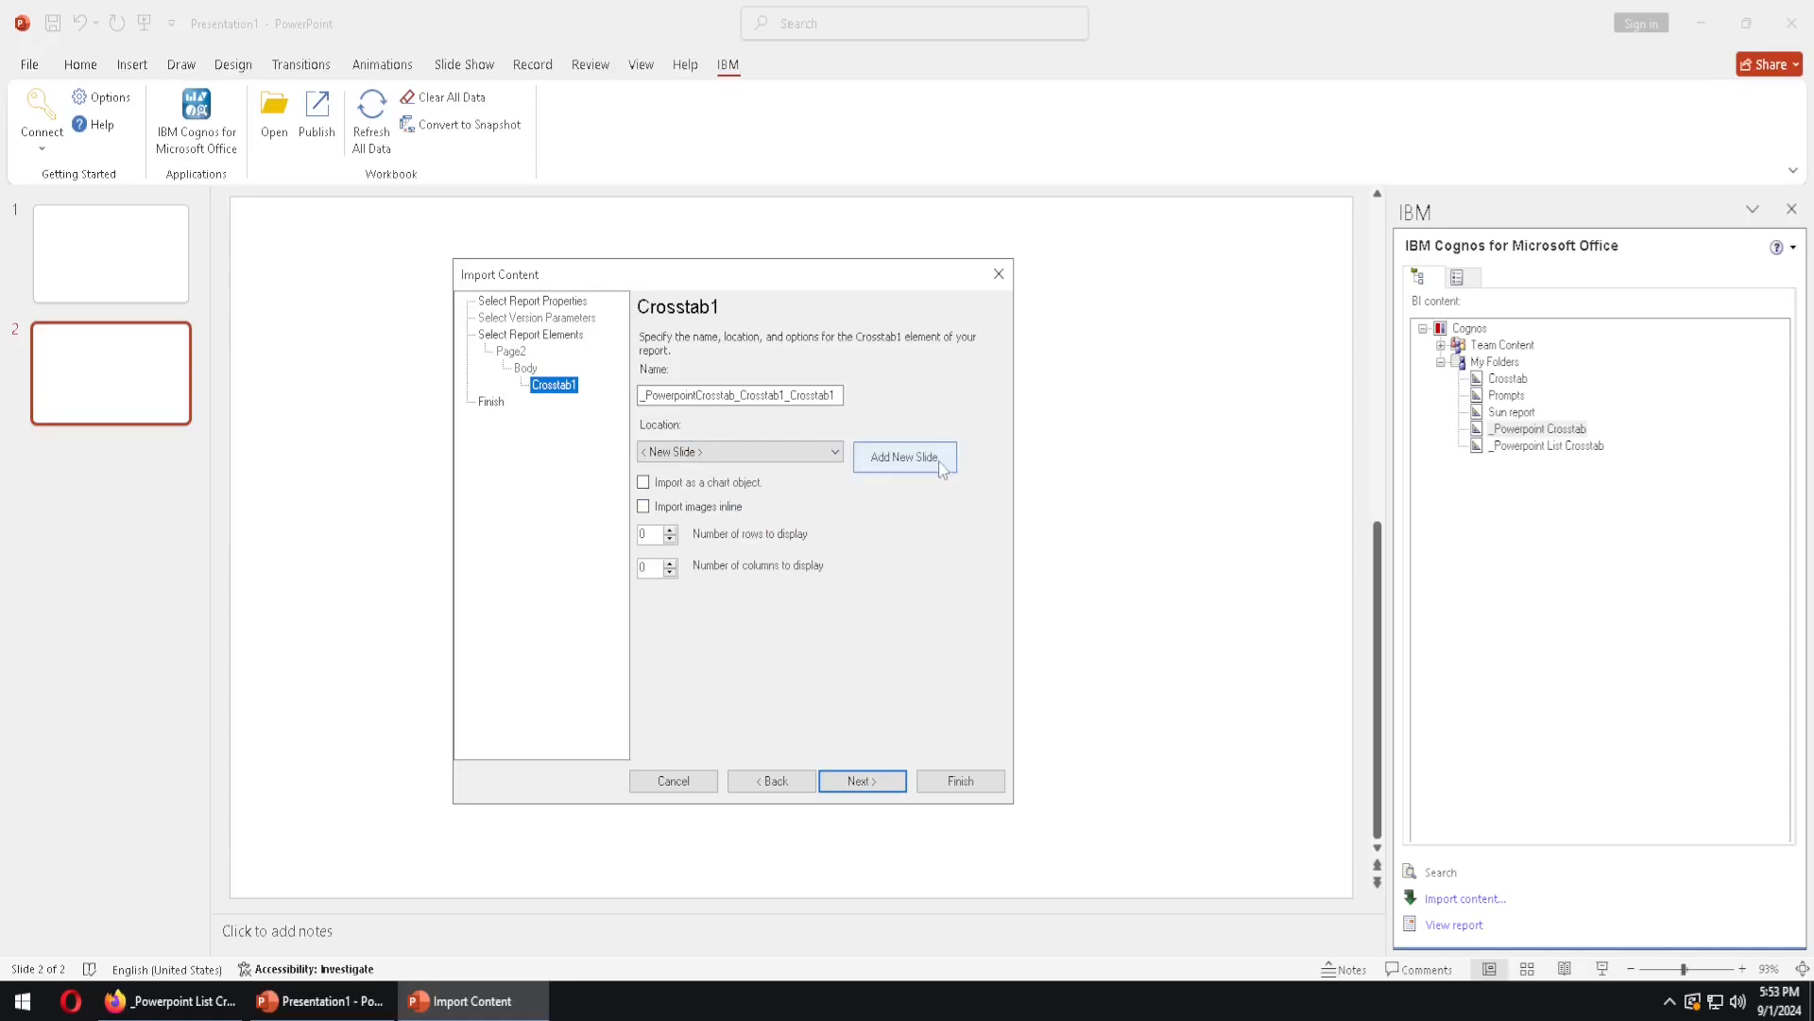
Add two new slides from the import settings, set the Crosstab1 location to <New Slide>, and finish the import.
click(913, 459)
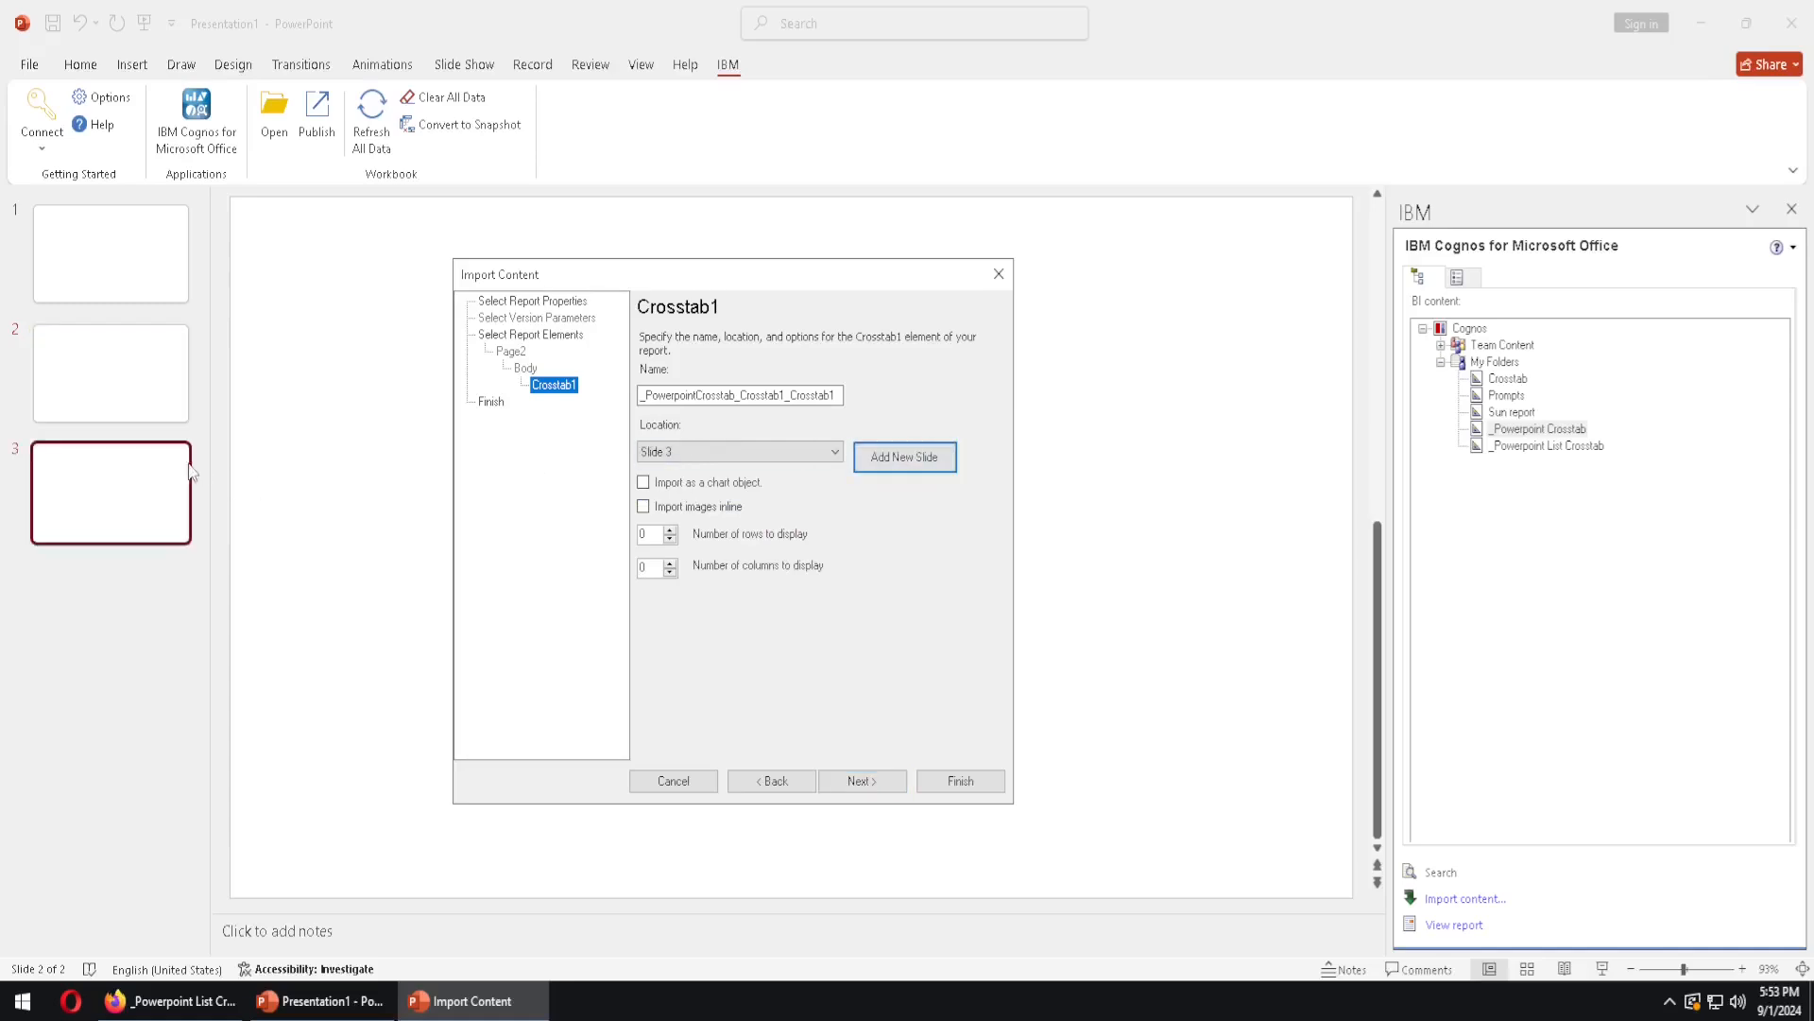
click(904, 457)
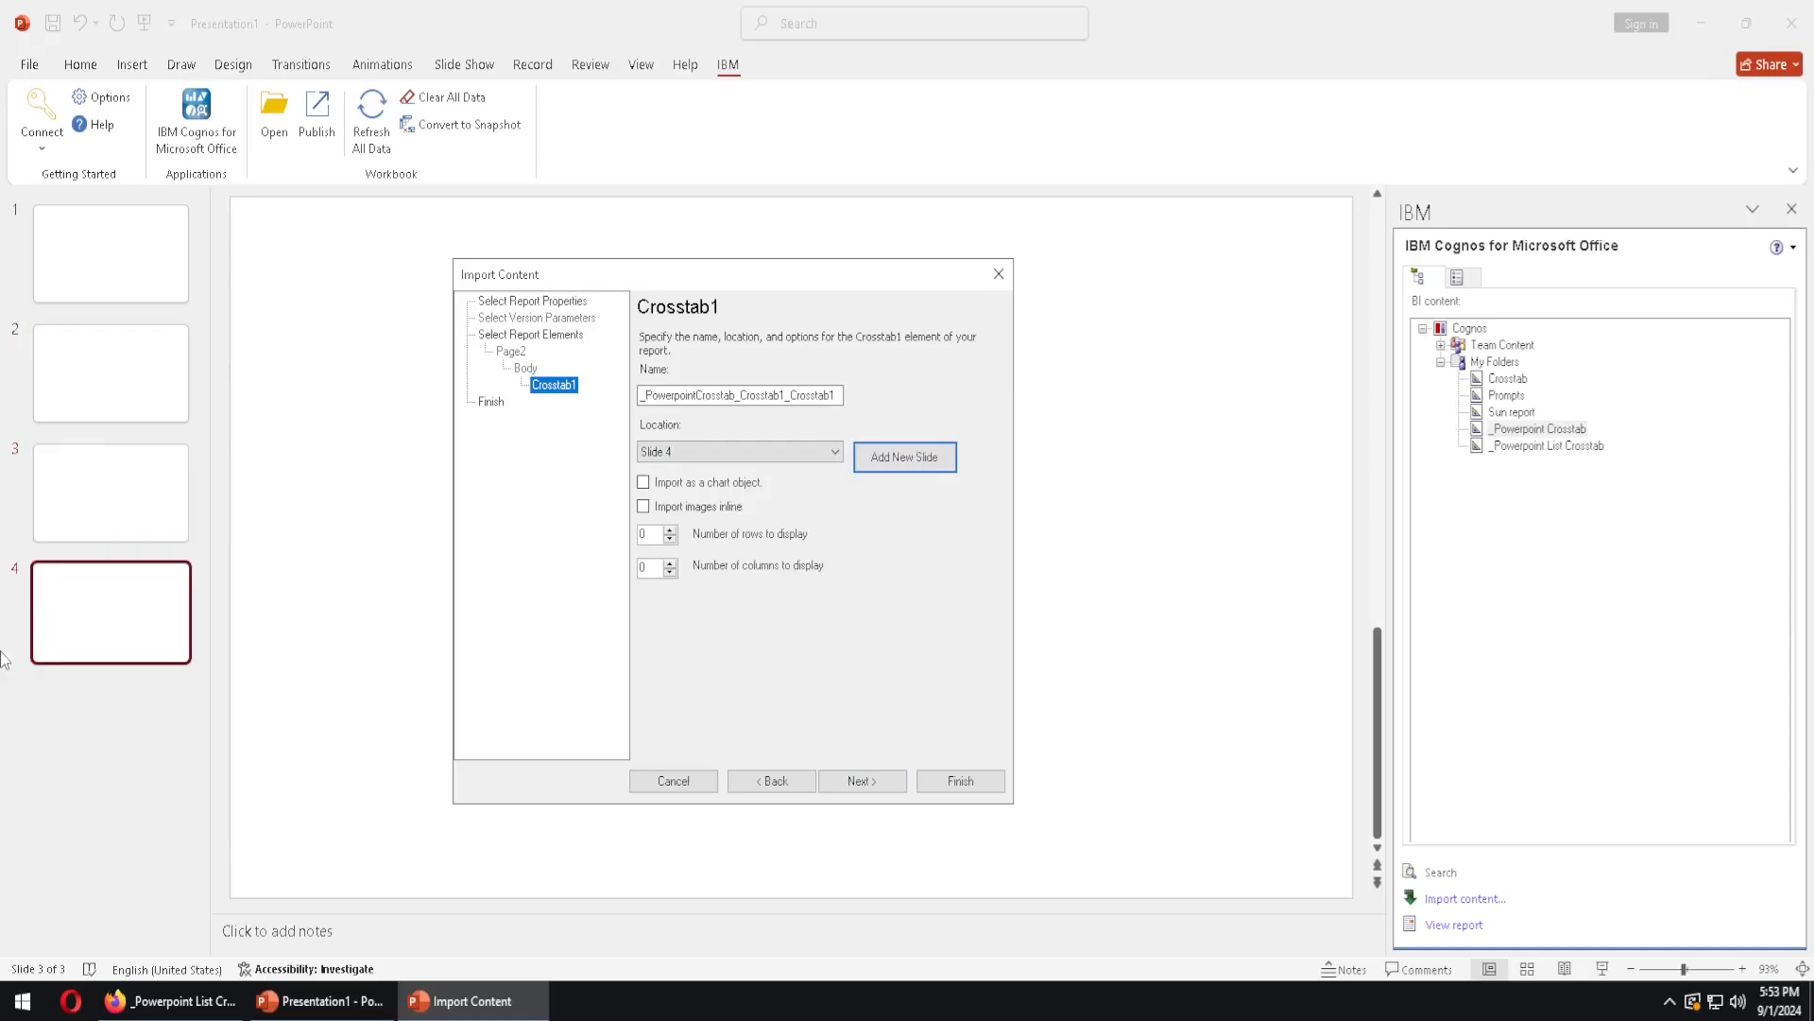
click(835, 454)
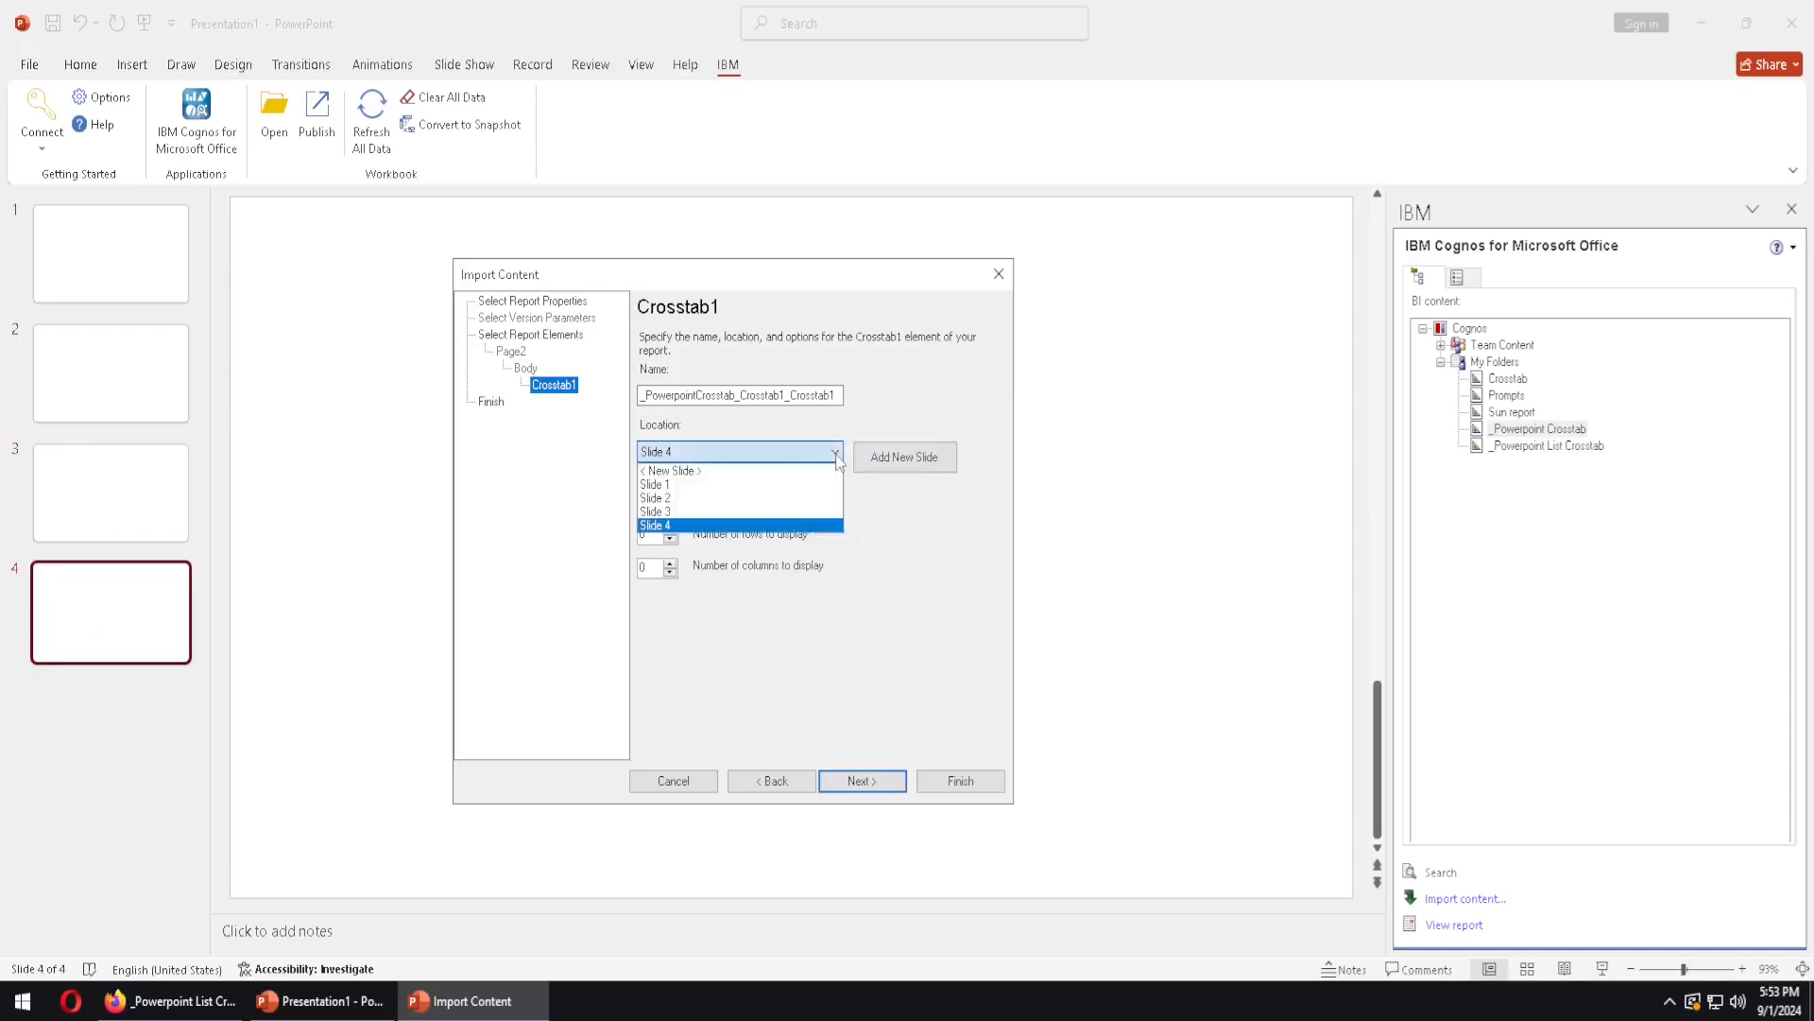
click(766, 471)
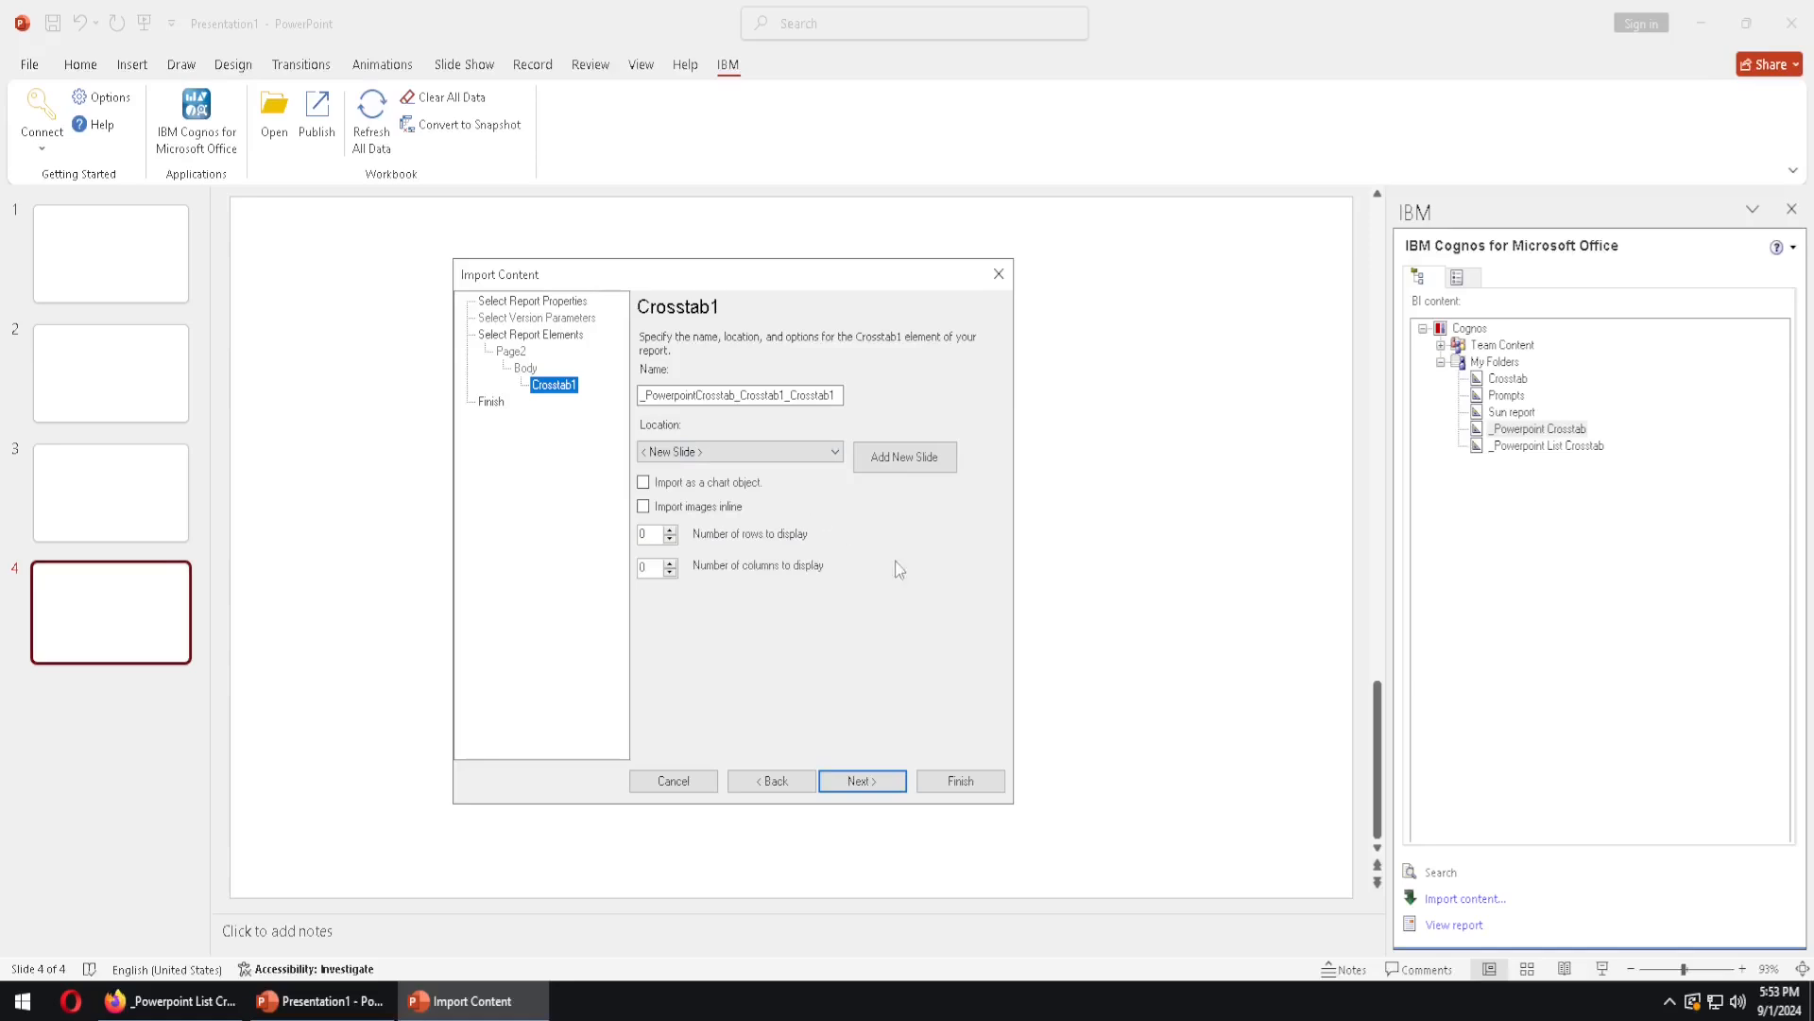
click(961, 782)
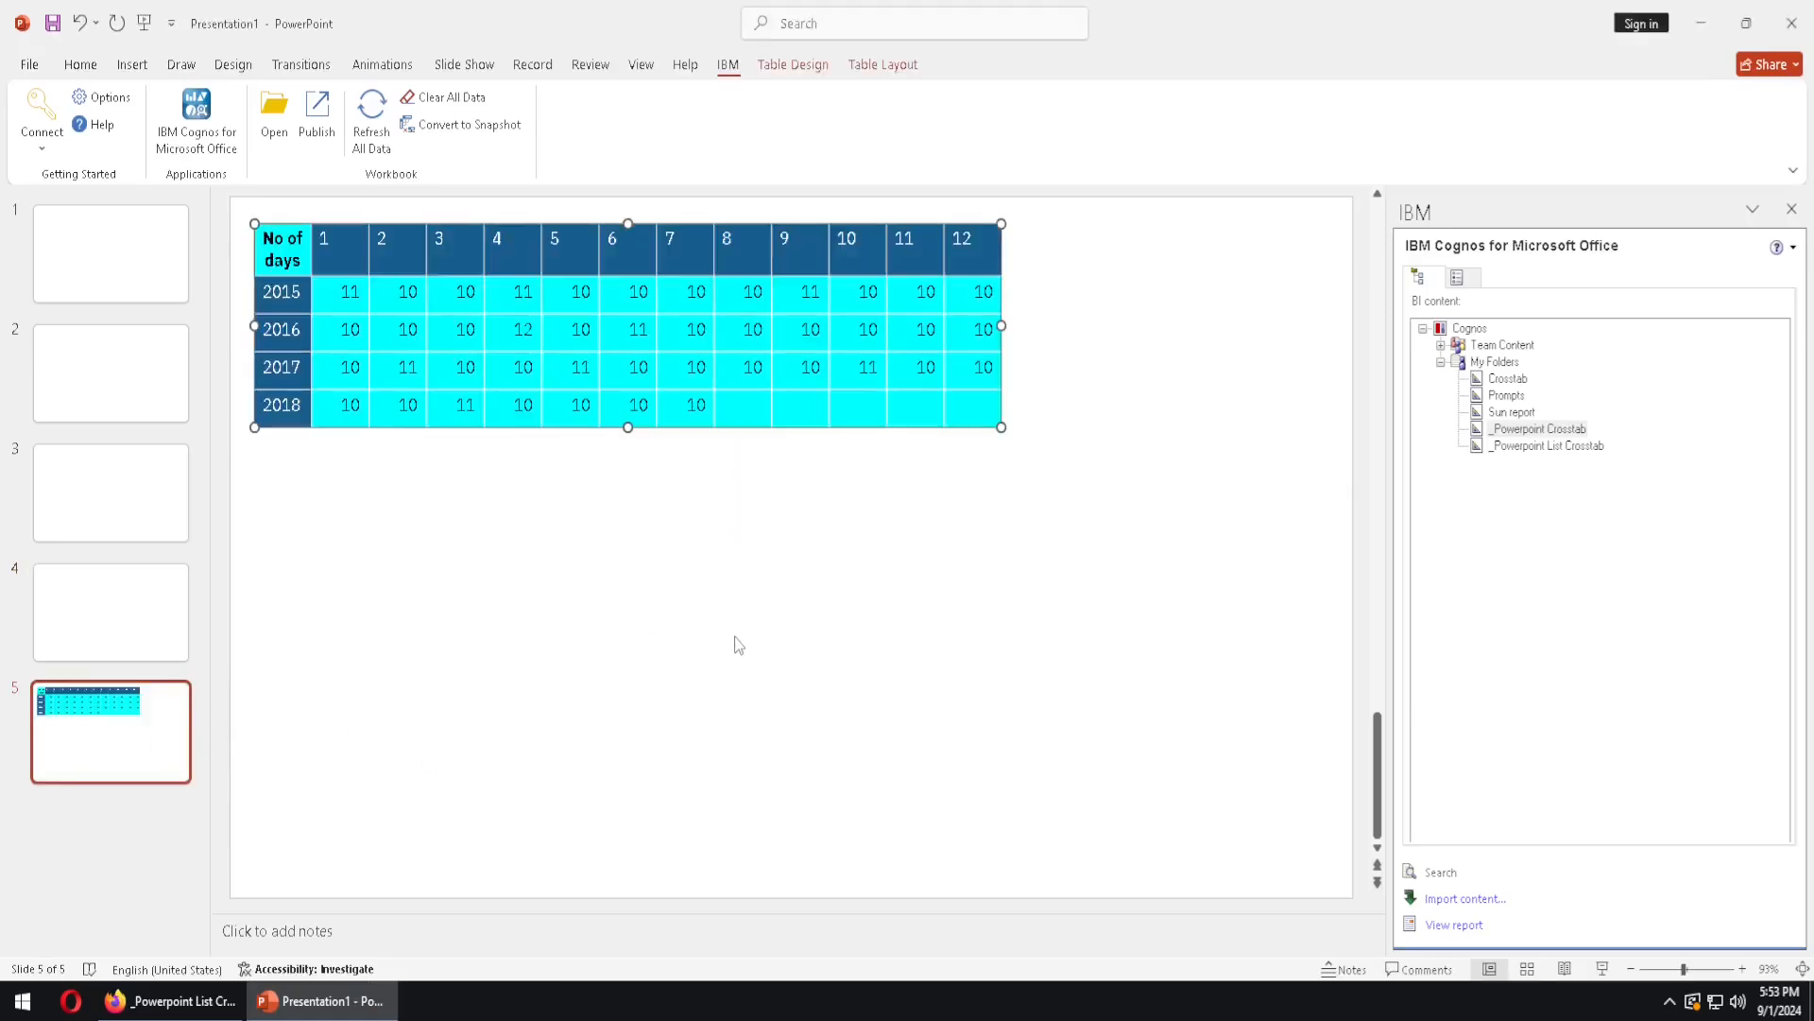
Remove the imported crosstab report with its data and delete the three empty slides after Slide 2.
right_click(1516, 342)
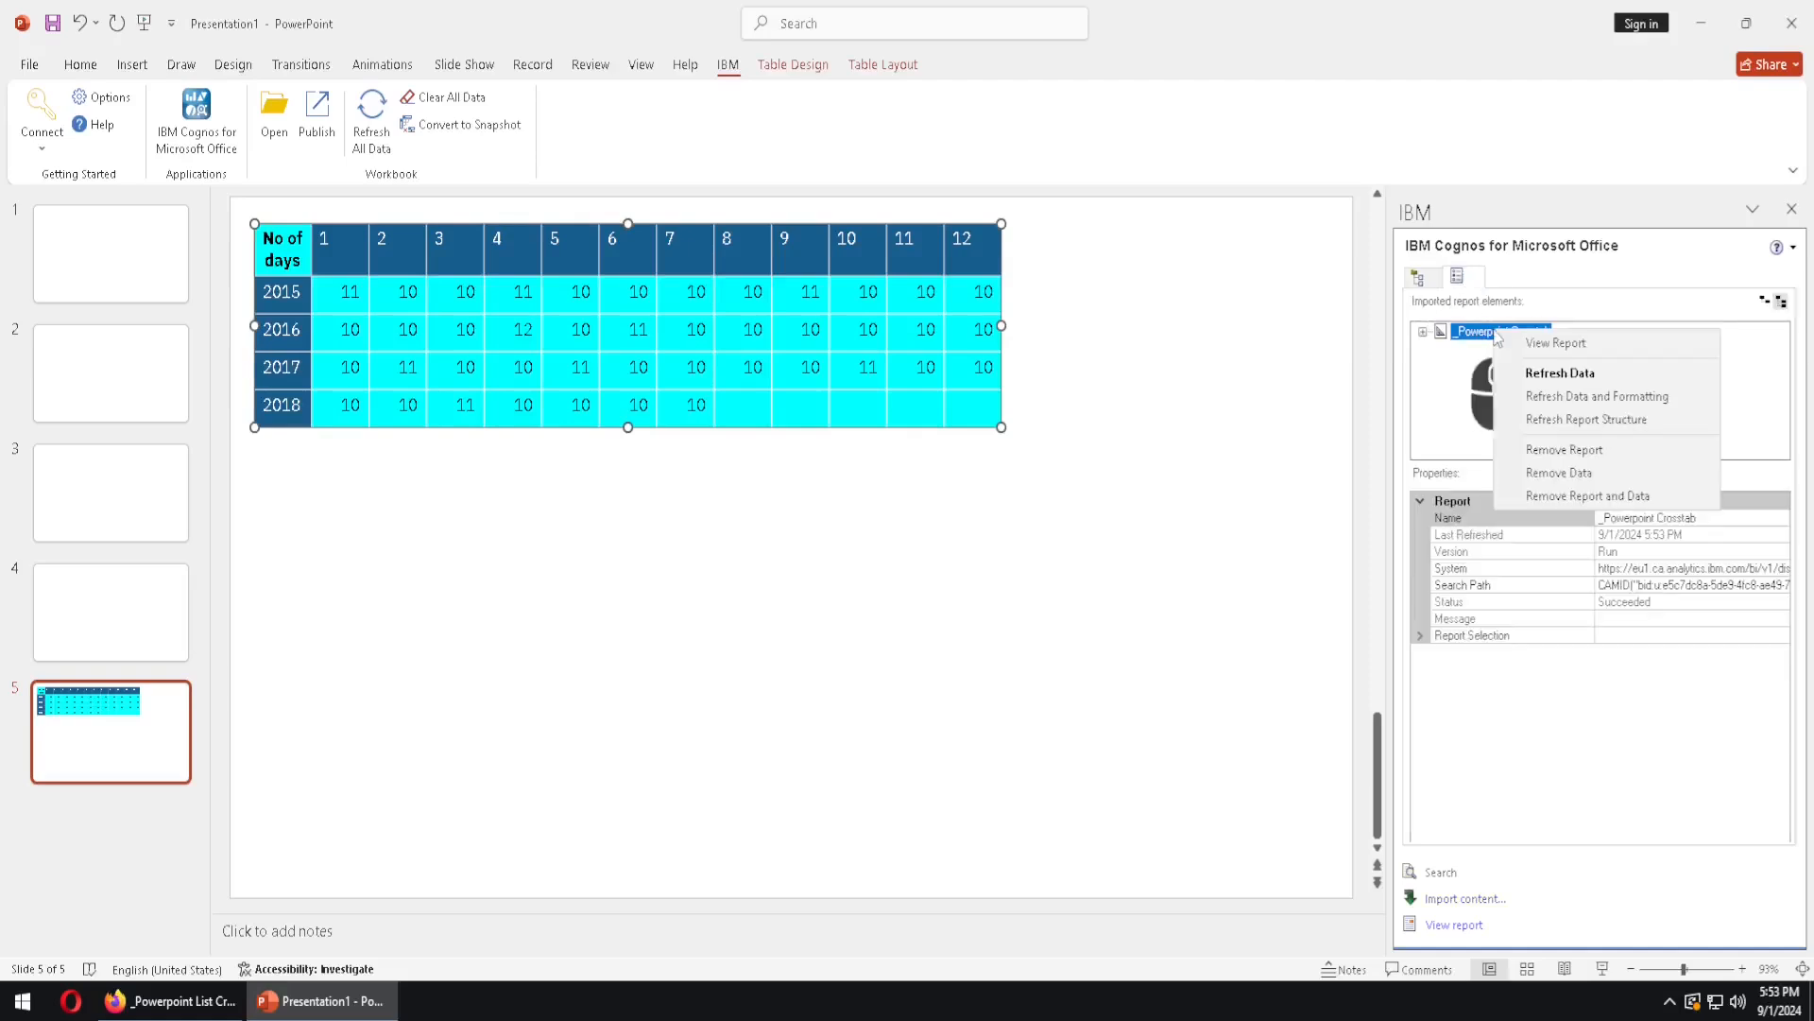
click(1550, 494)
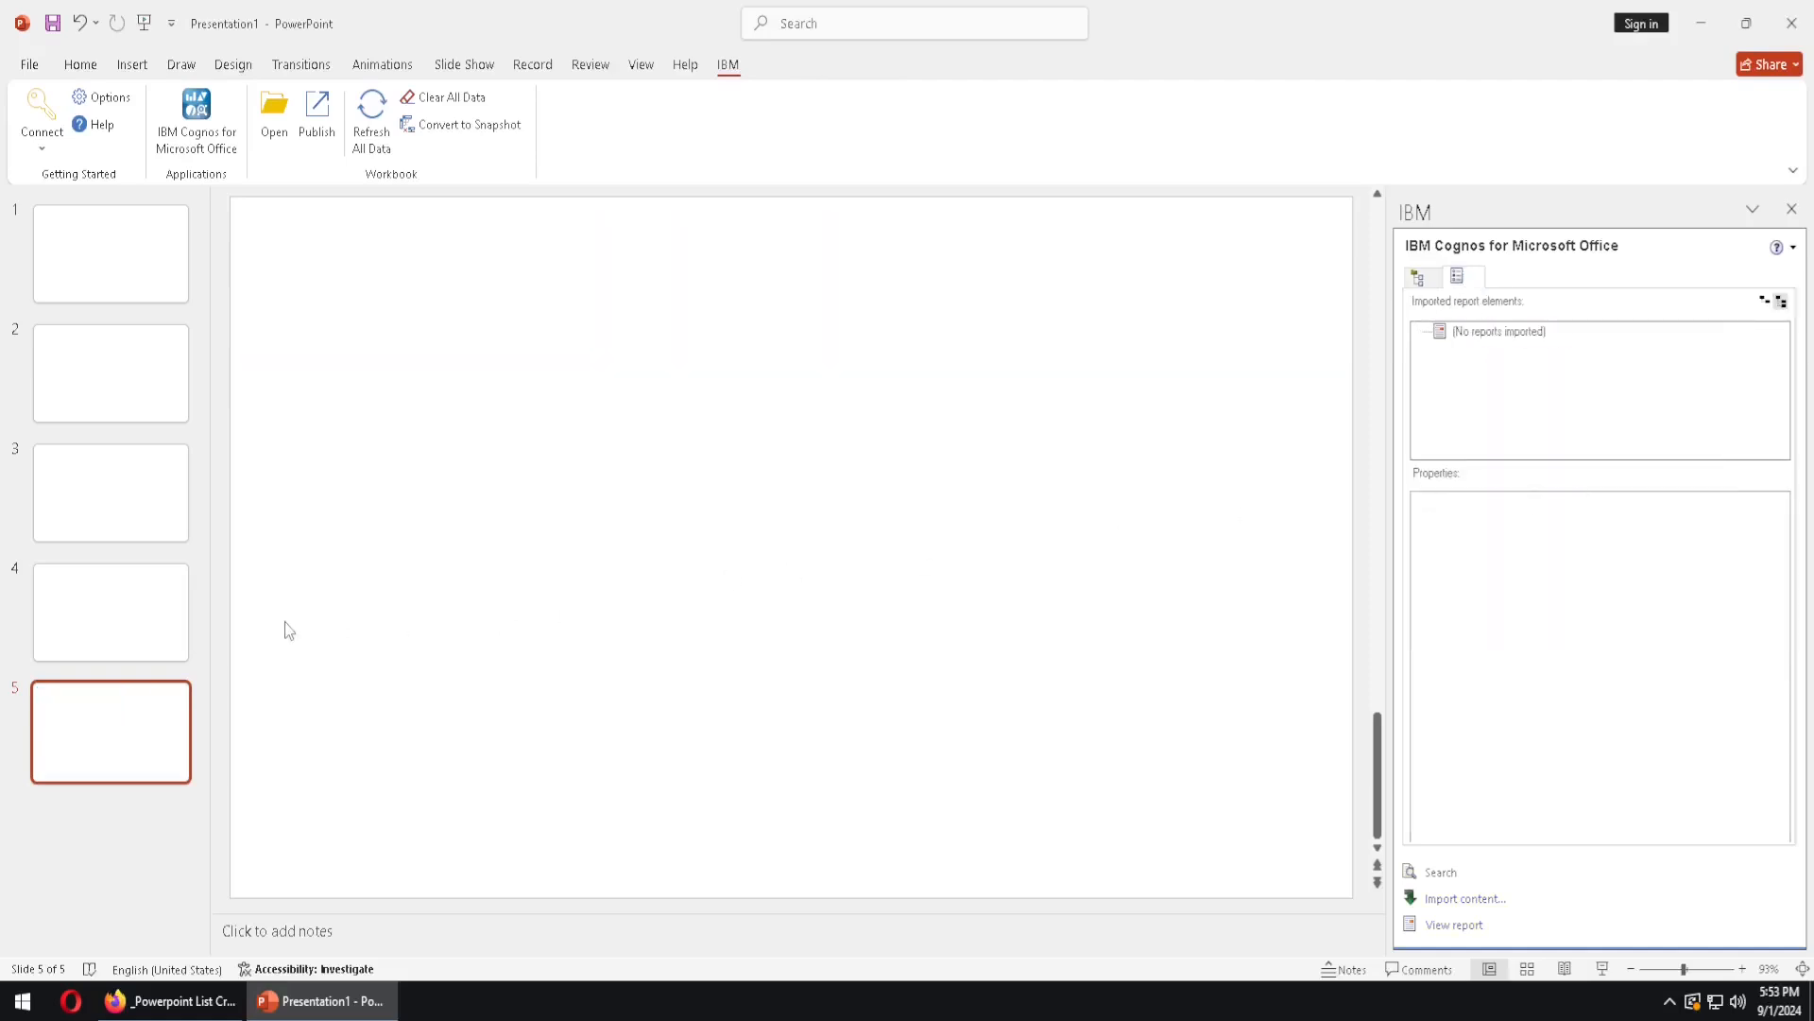
right_click(131, 626)
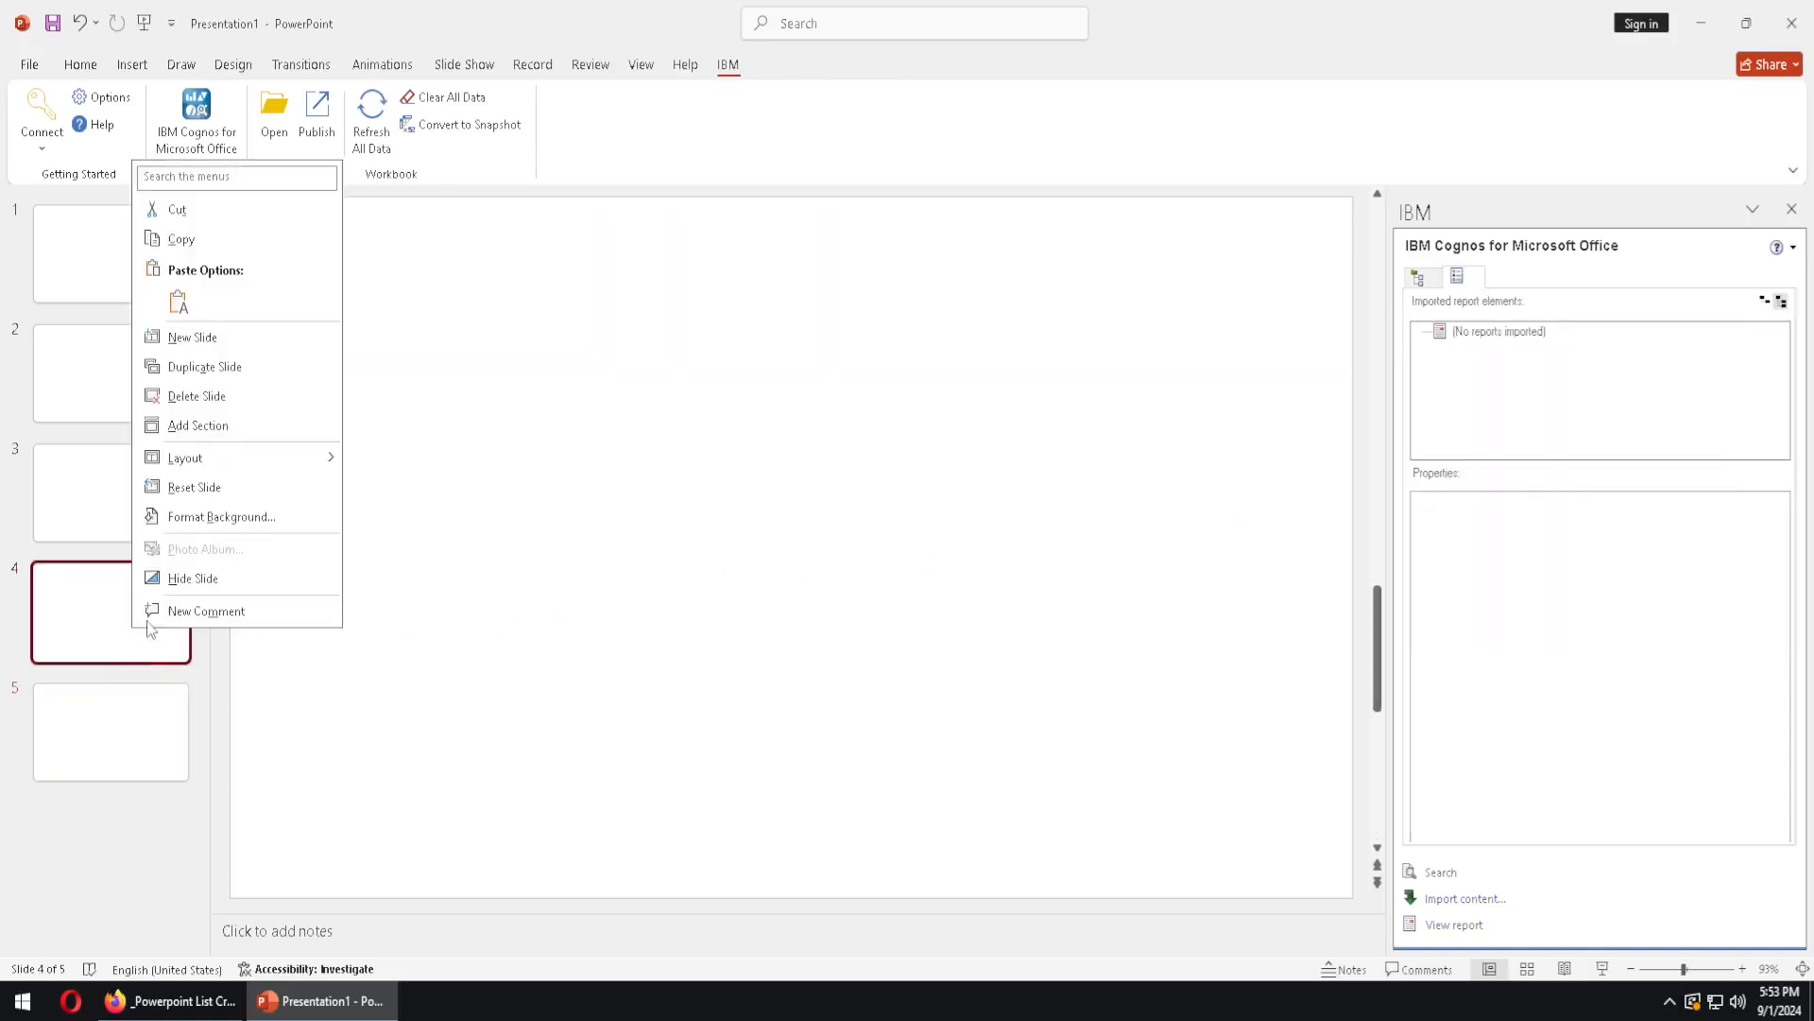
click(225, 396)
right_click(95, 515)
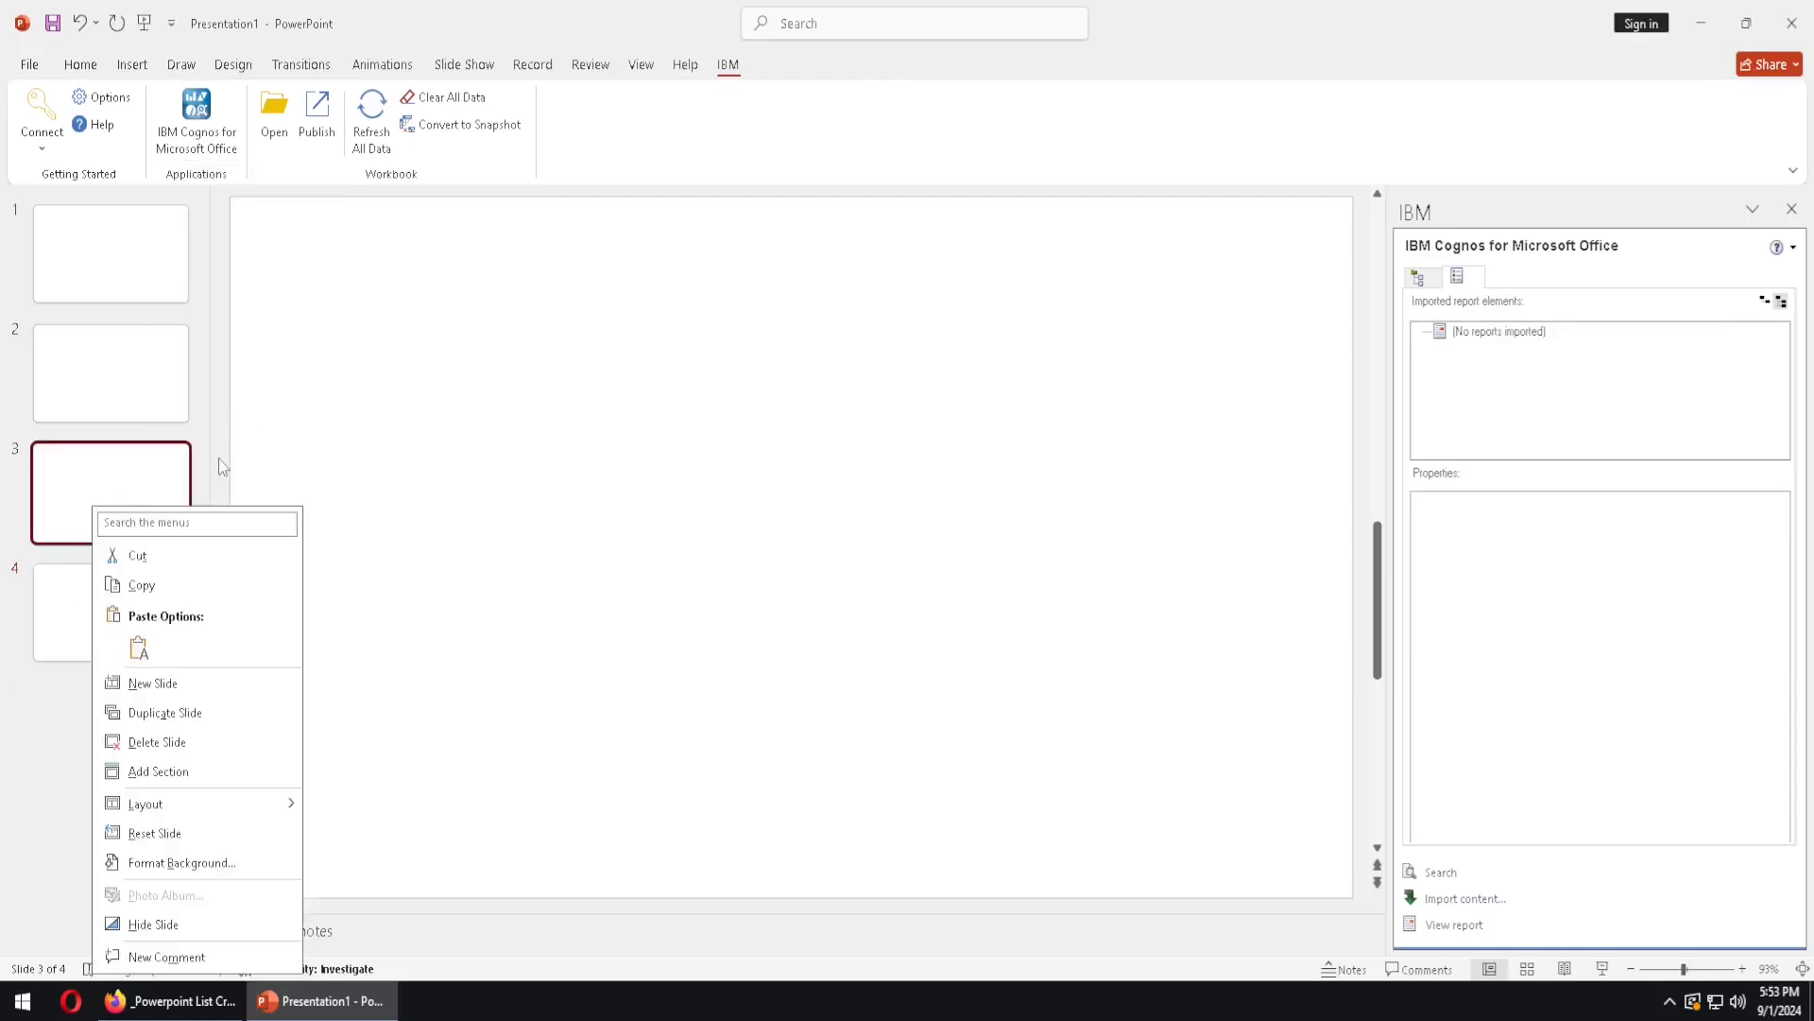
click(213, 741)
right_click(152, 488)
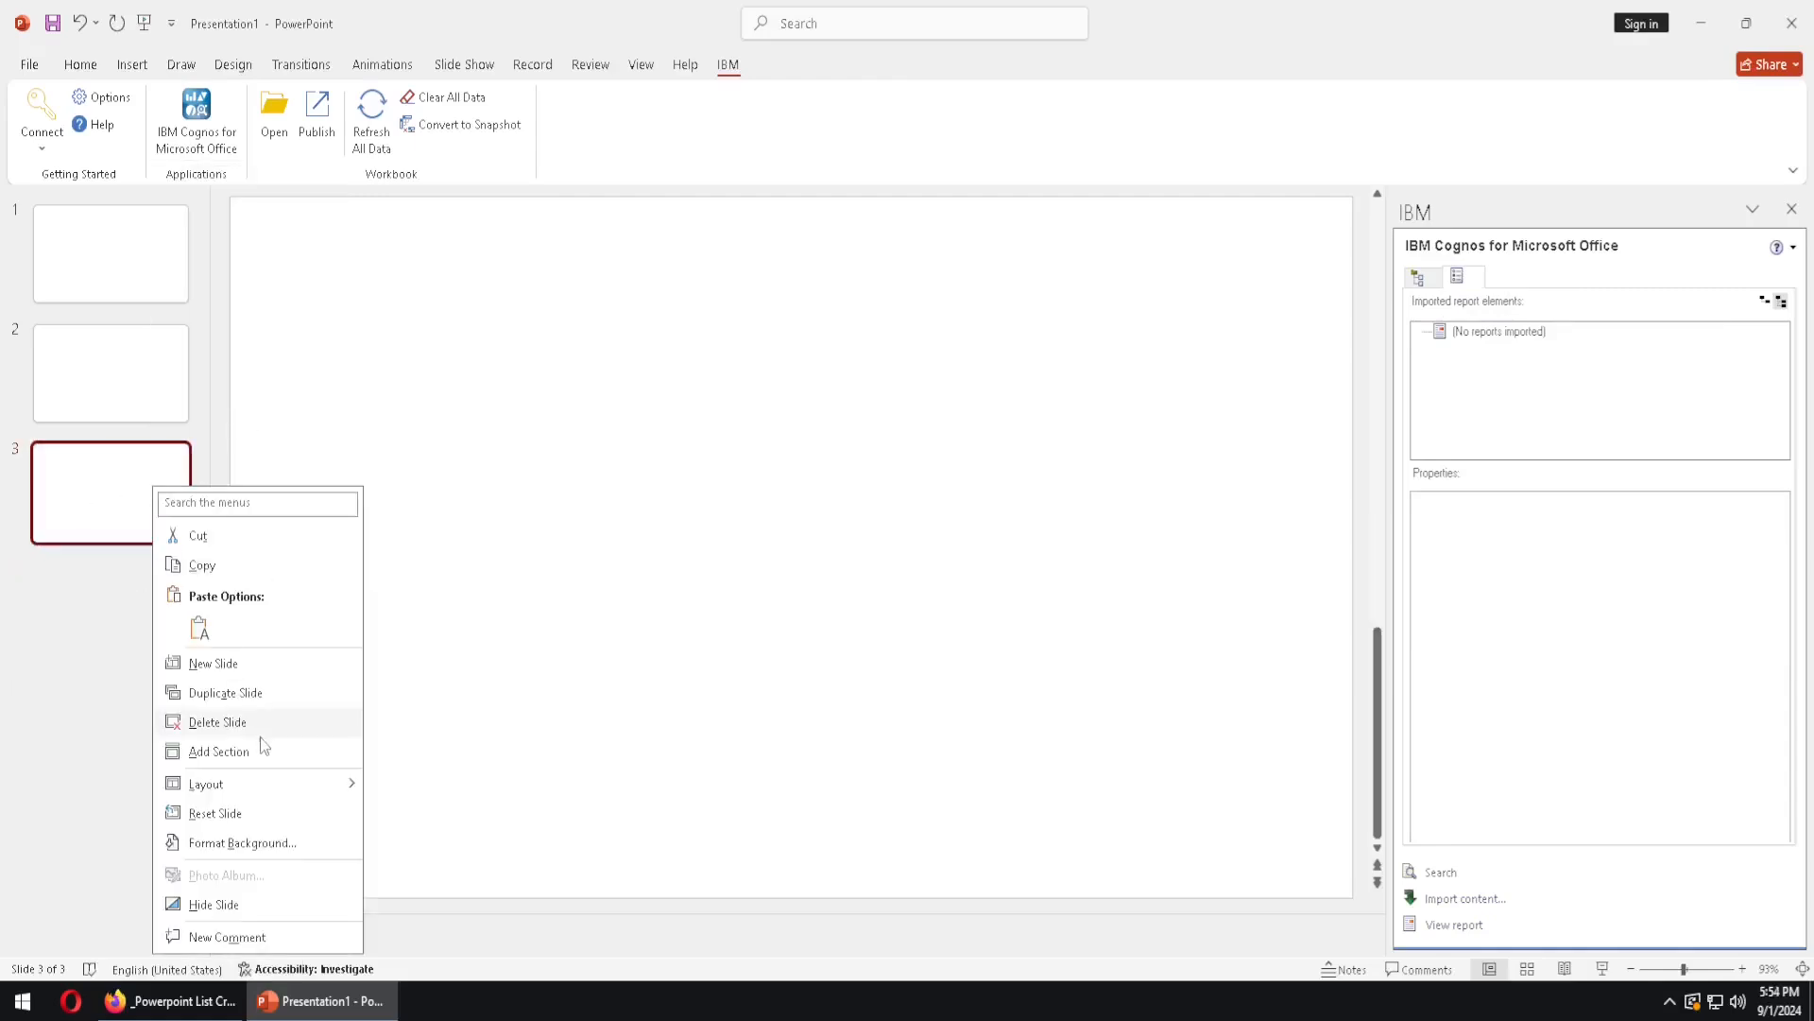
click(218, 723)
Import Crosstab1 from the _Powerpoint Crosstab report into Slide 2 as a chart object.
click(1434, 284)
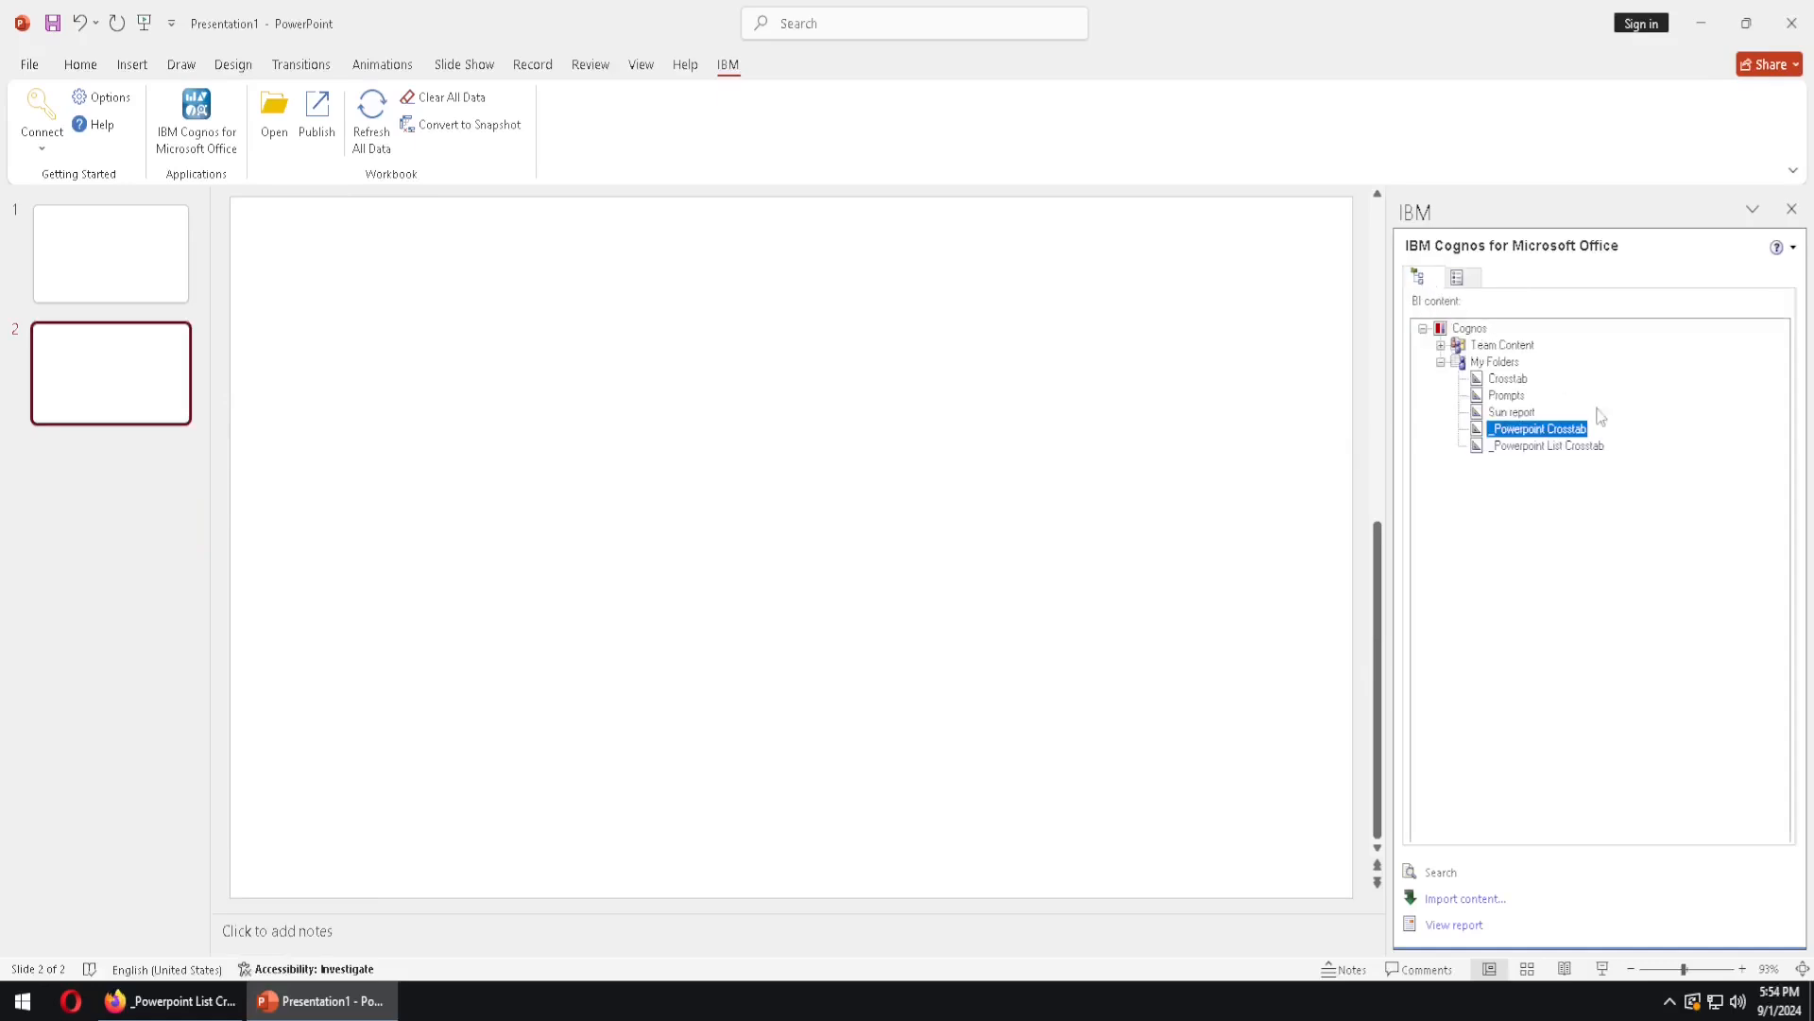
double_click(1575, 433)
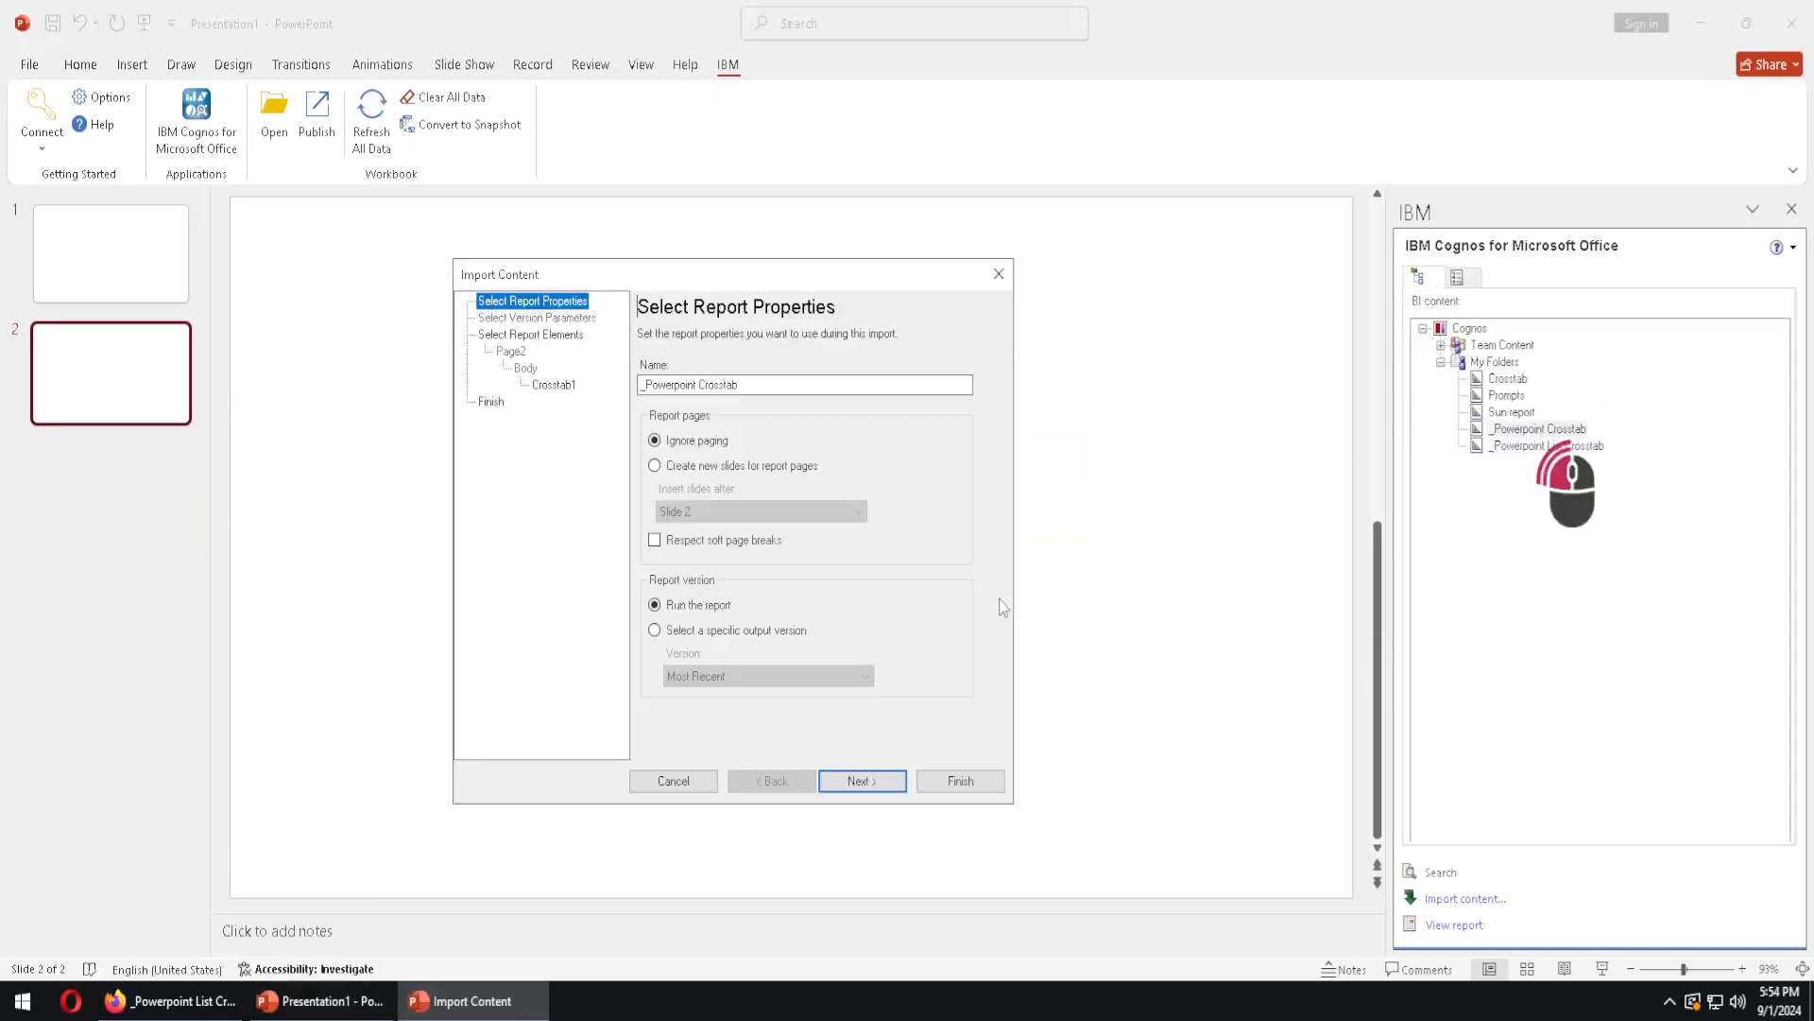
click(553, 385)
click(643, 483)
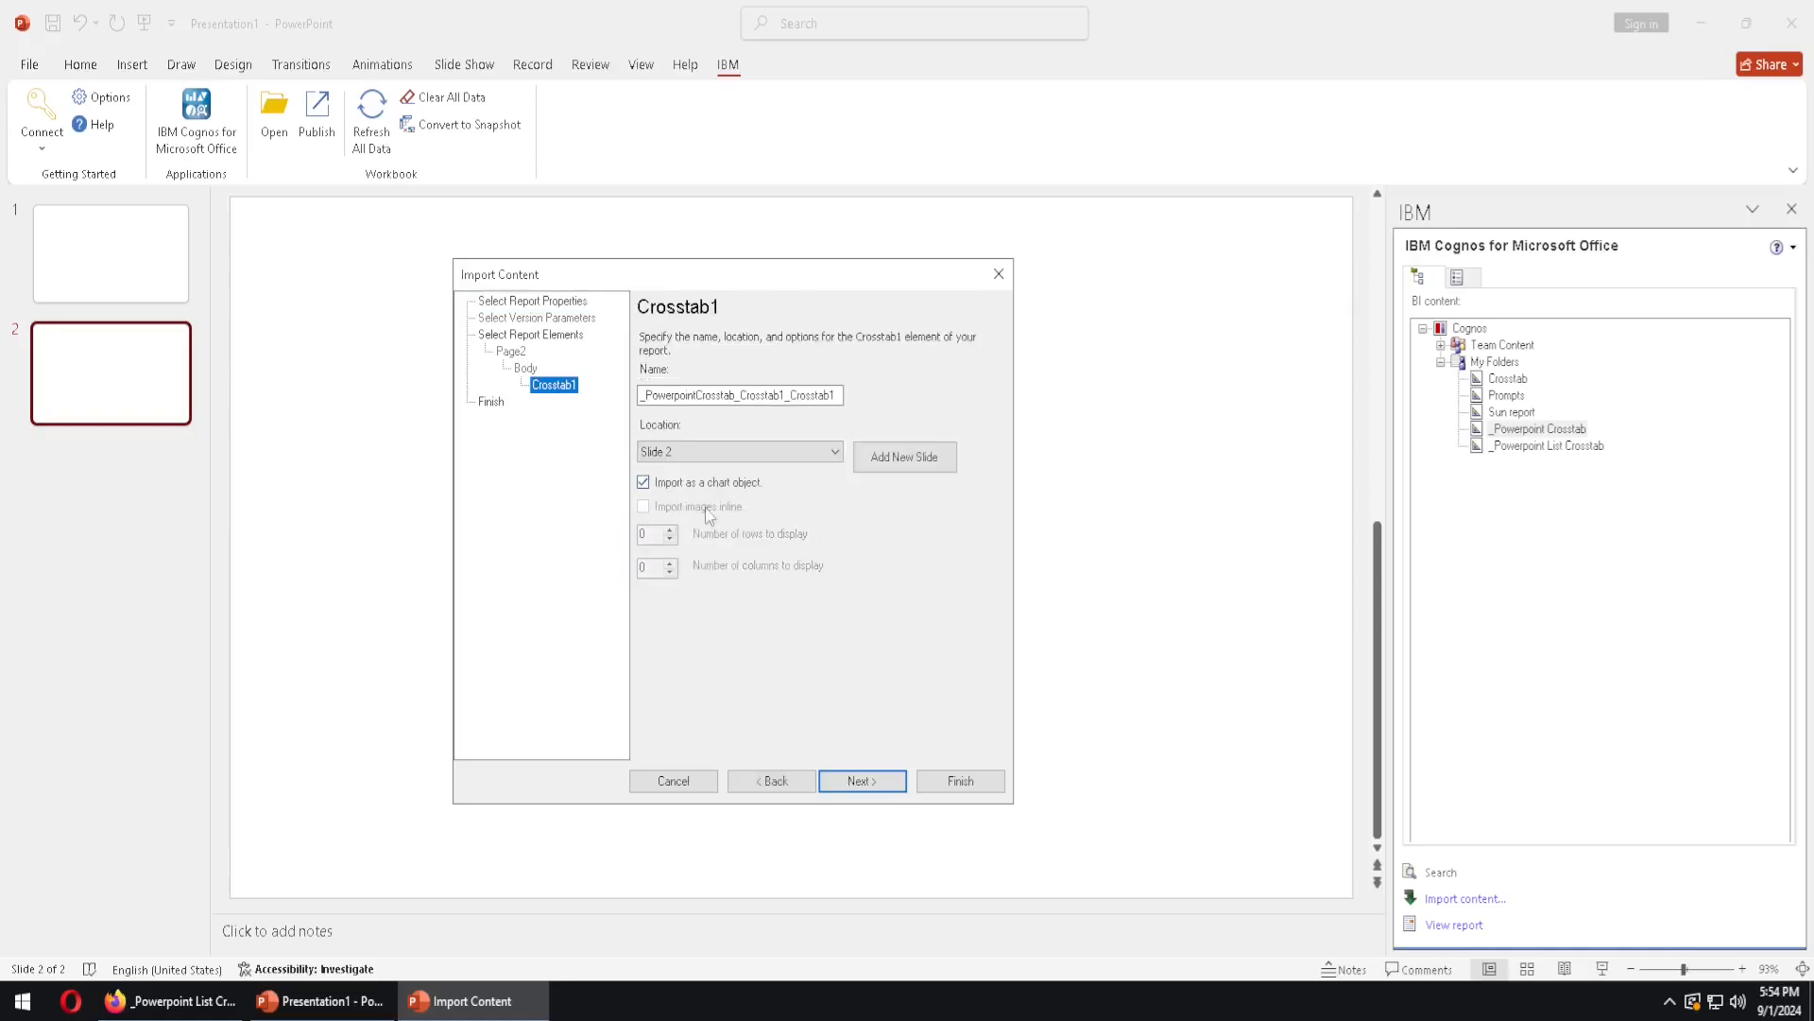
click(960, 781)
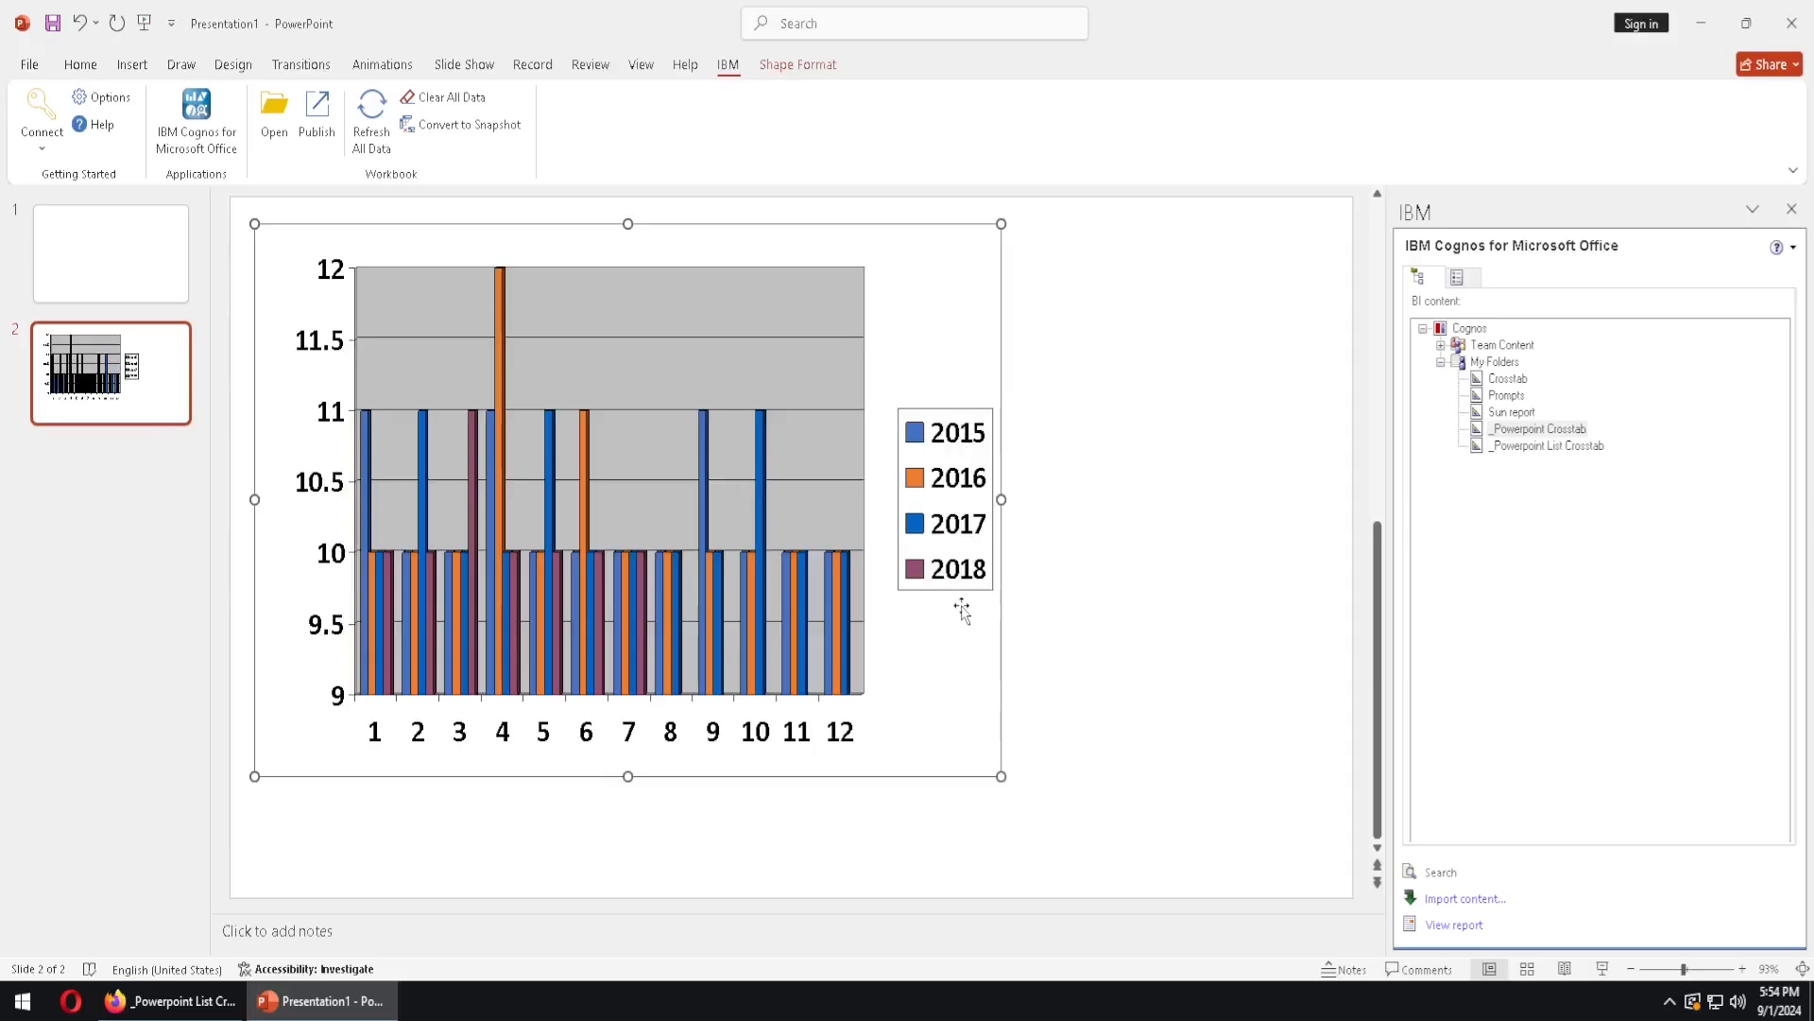
Open the imported chart object for editing, then move its datasheet over the chart and enlarge it.
right_click(937, 320)
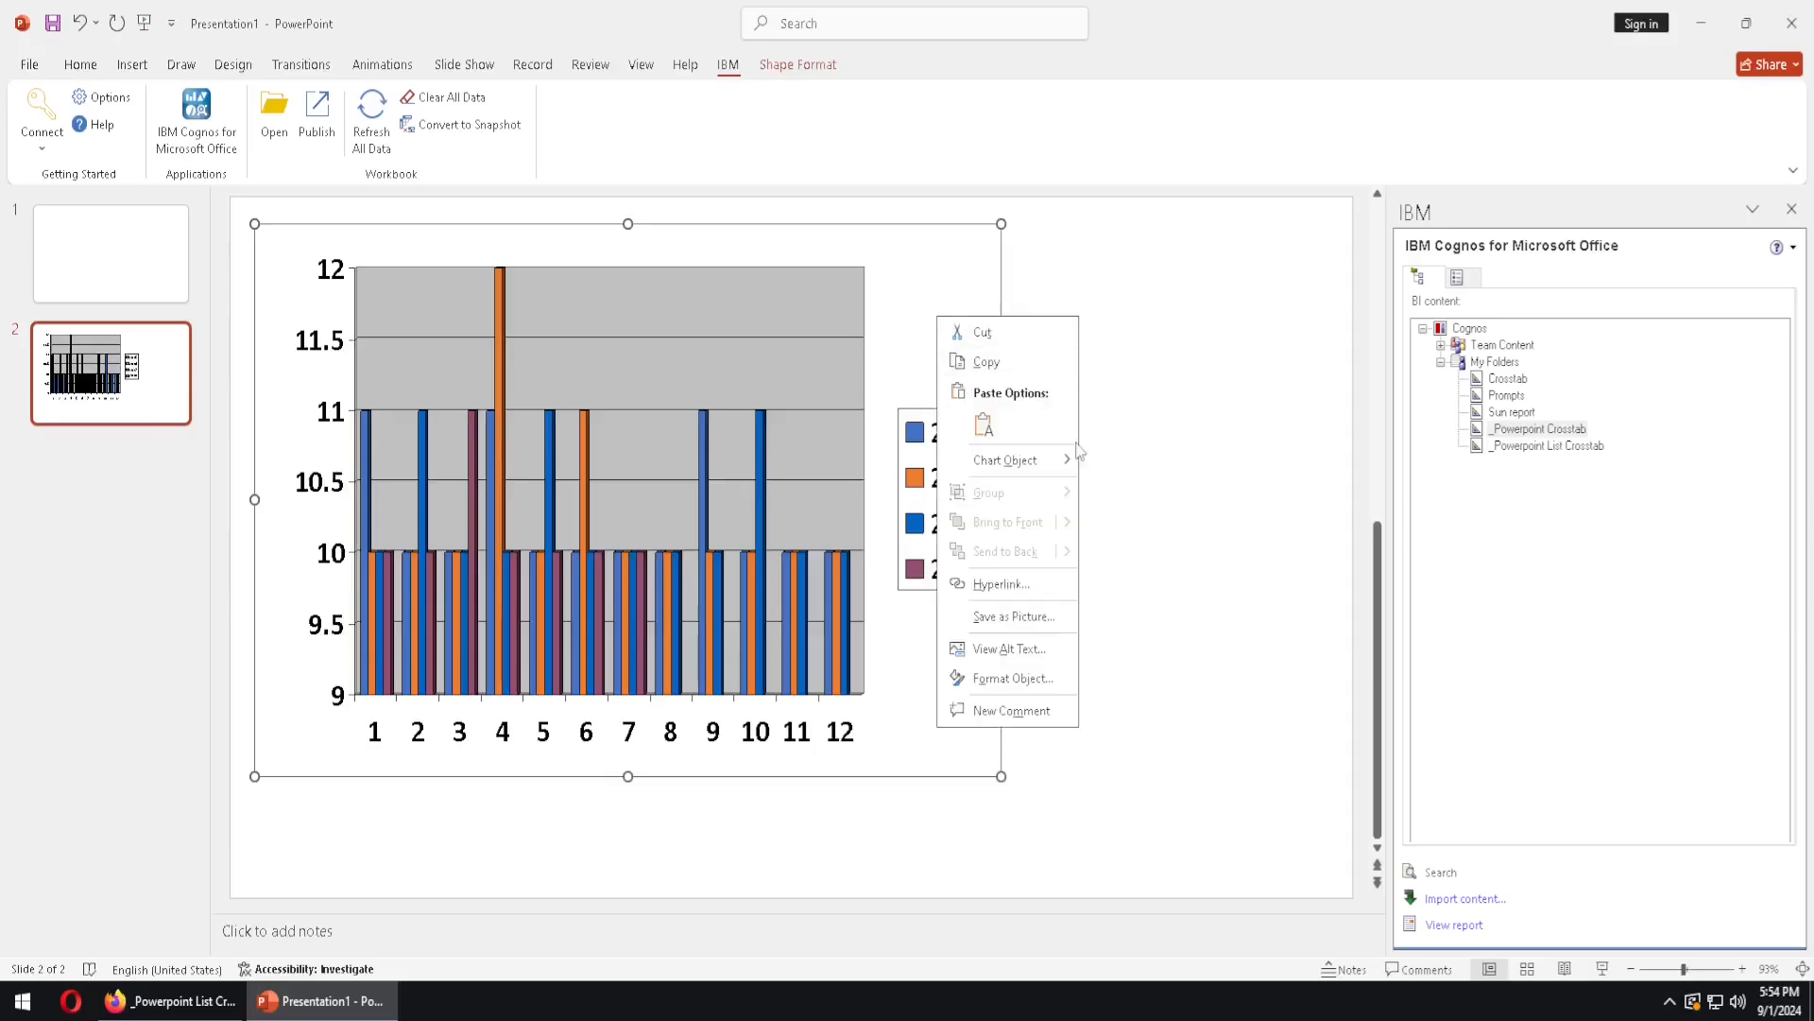
mouse_move(1052, 473)
click(1150, 466)
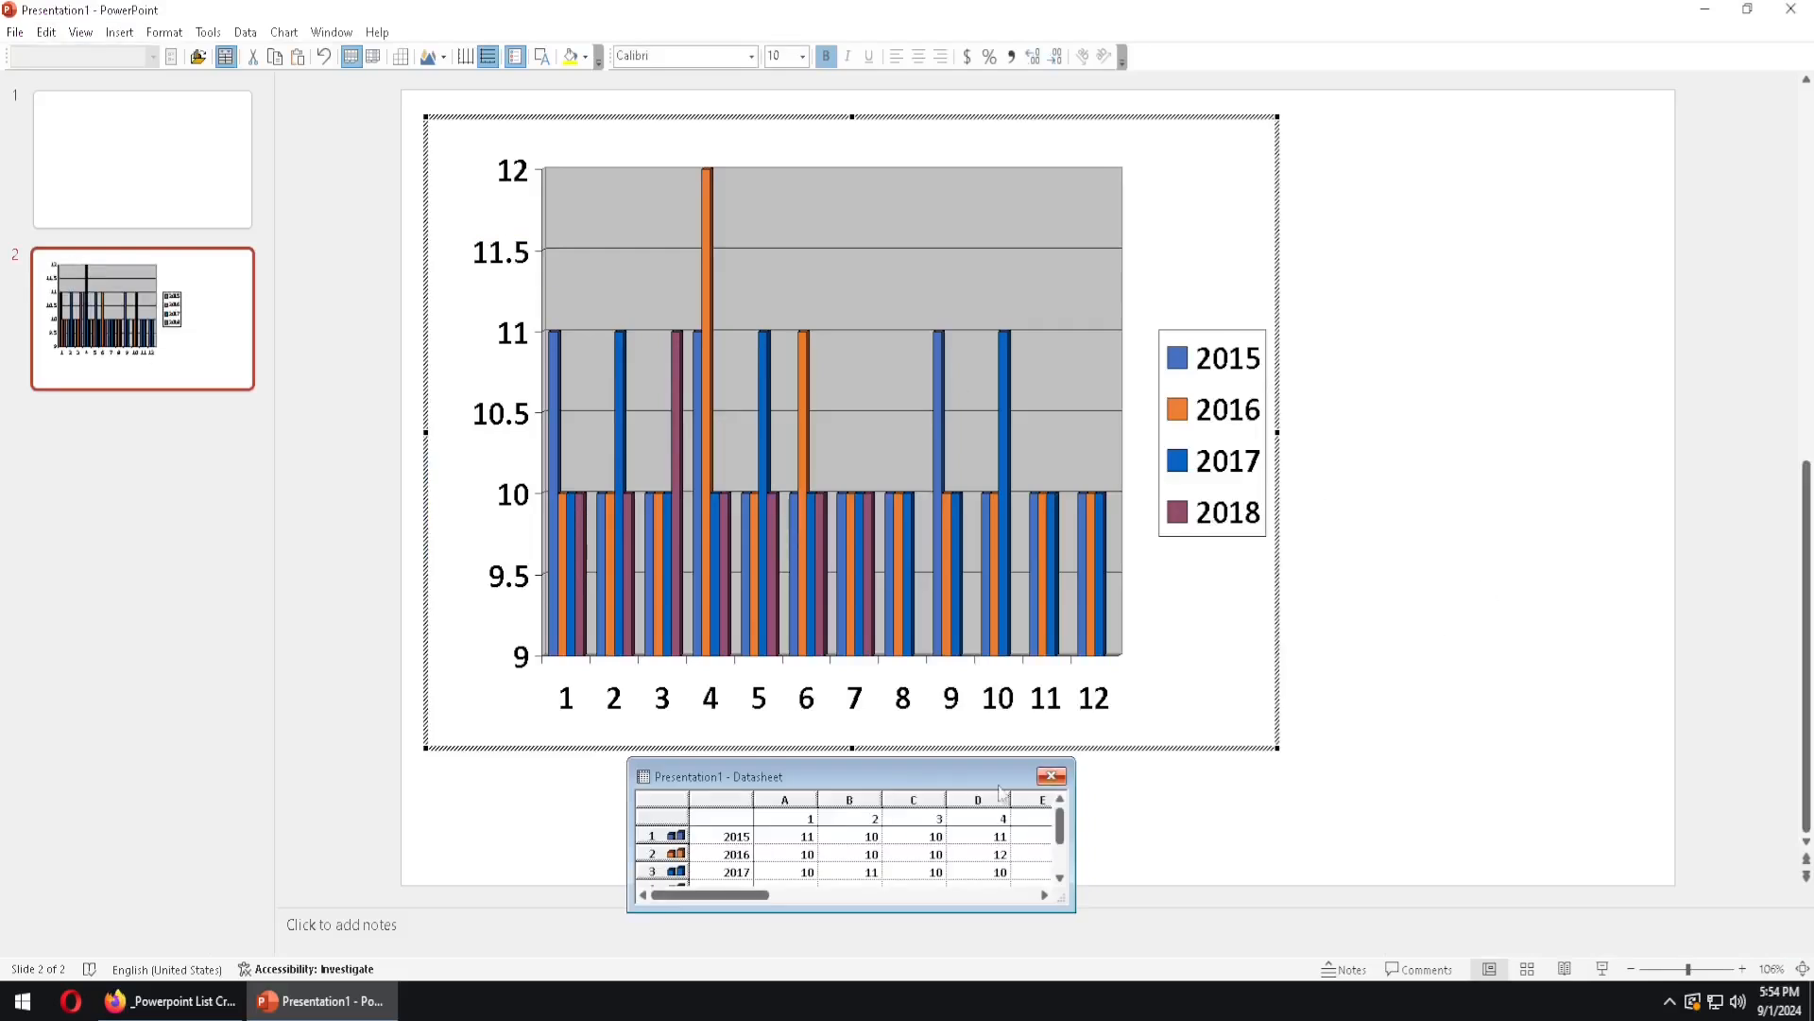
drag(962, 776, 558, 379)
drag(669, 514, 785, 547)
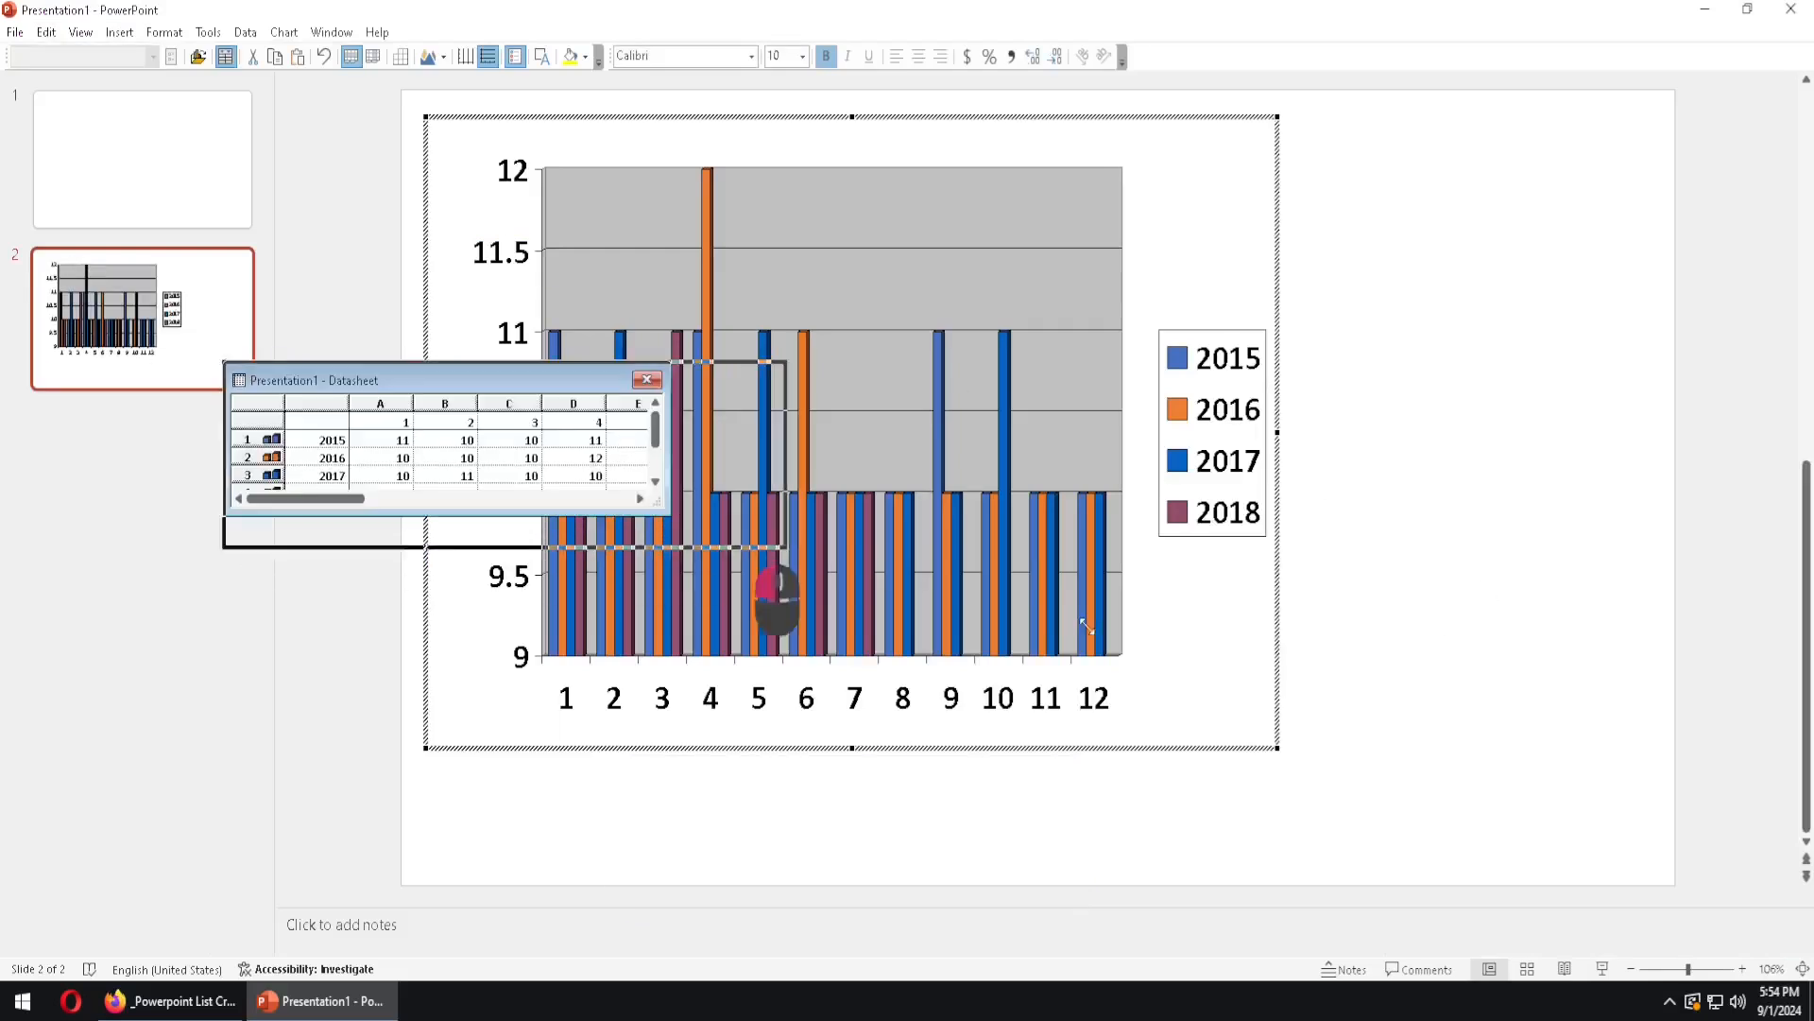
Enlarge the chart's datasheet to show all twelve month columns, then close it and cancel the save prompt.
drag(1087, 625, 1462, 822)
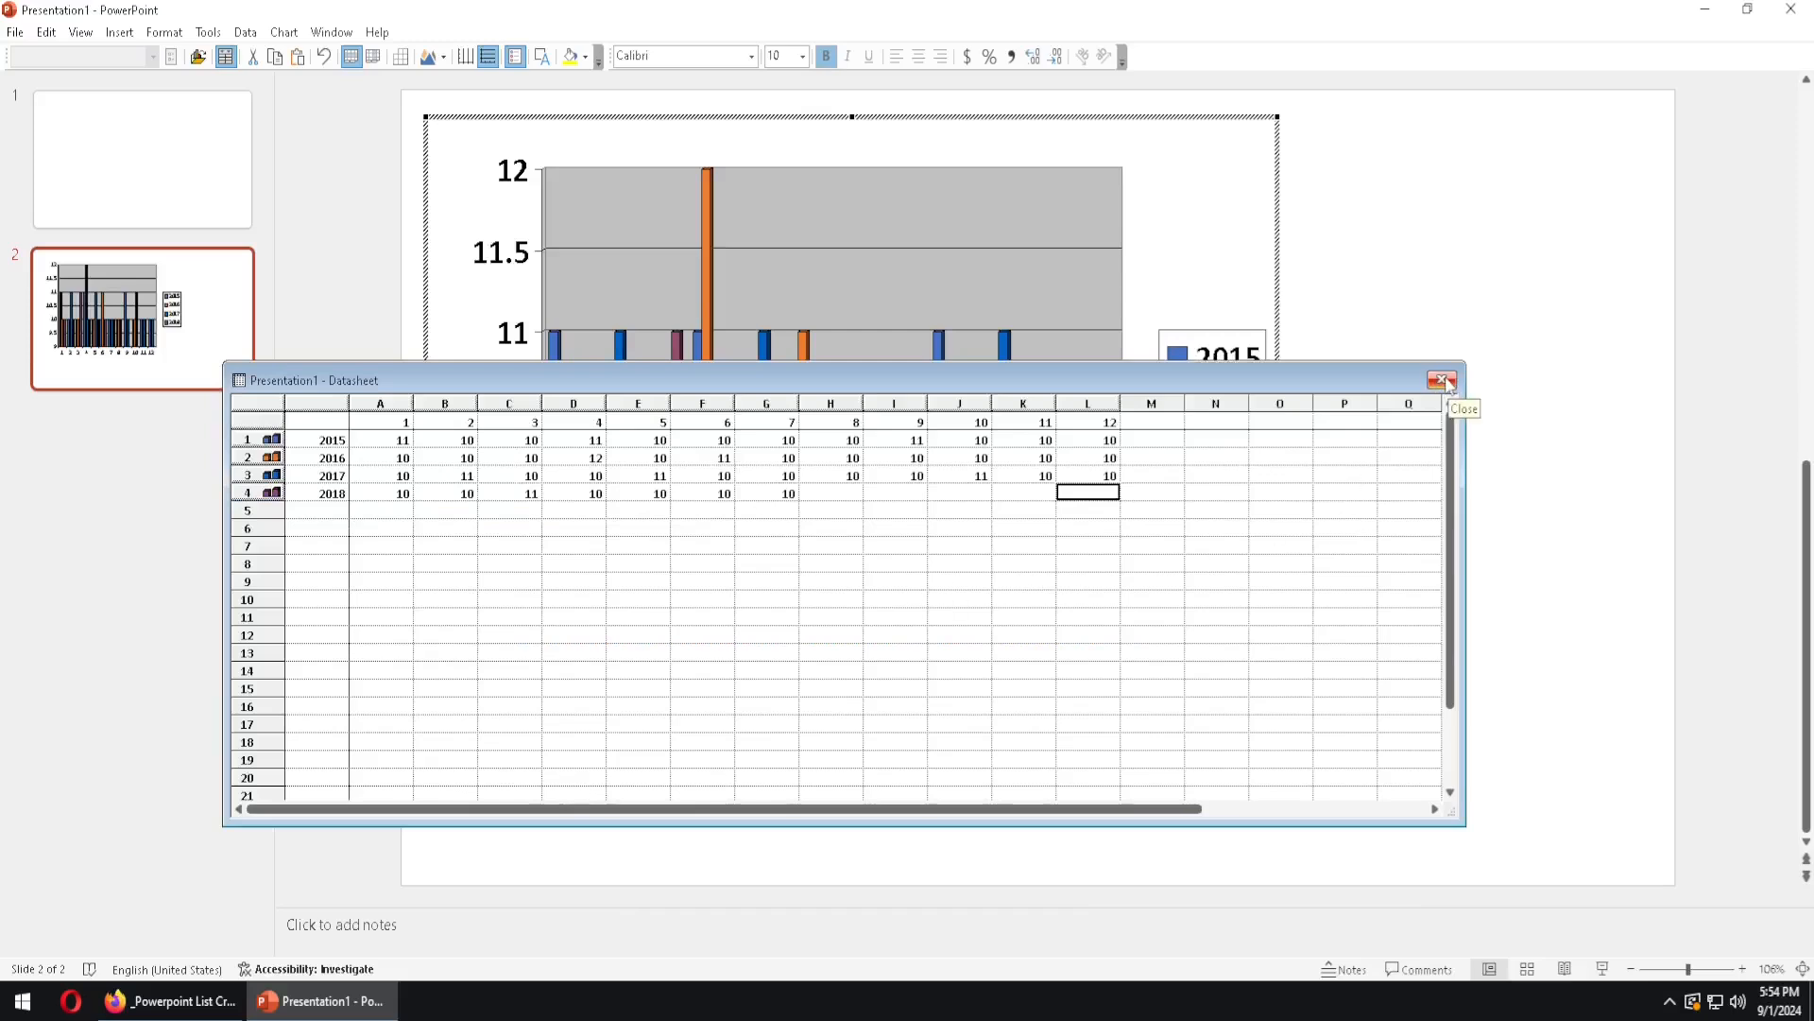
click(1441, 381)
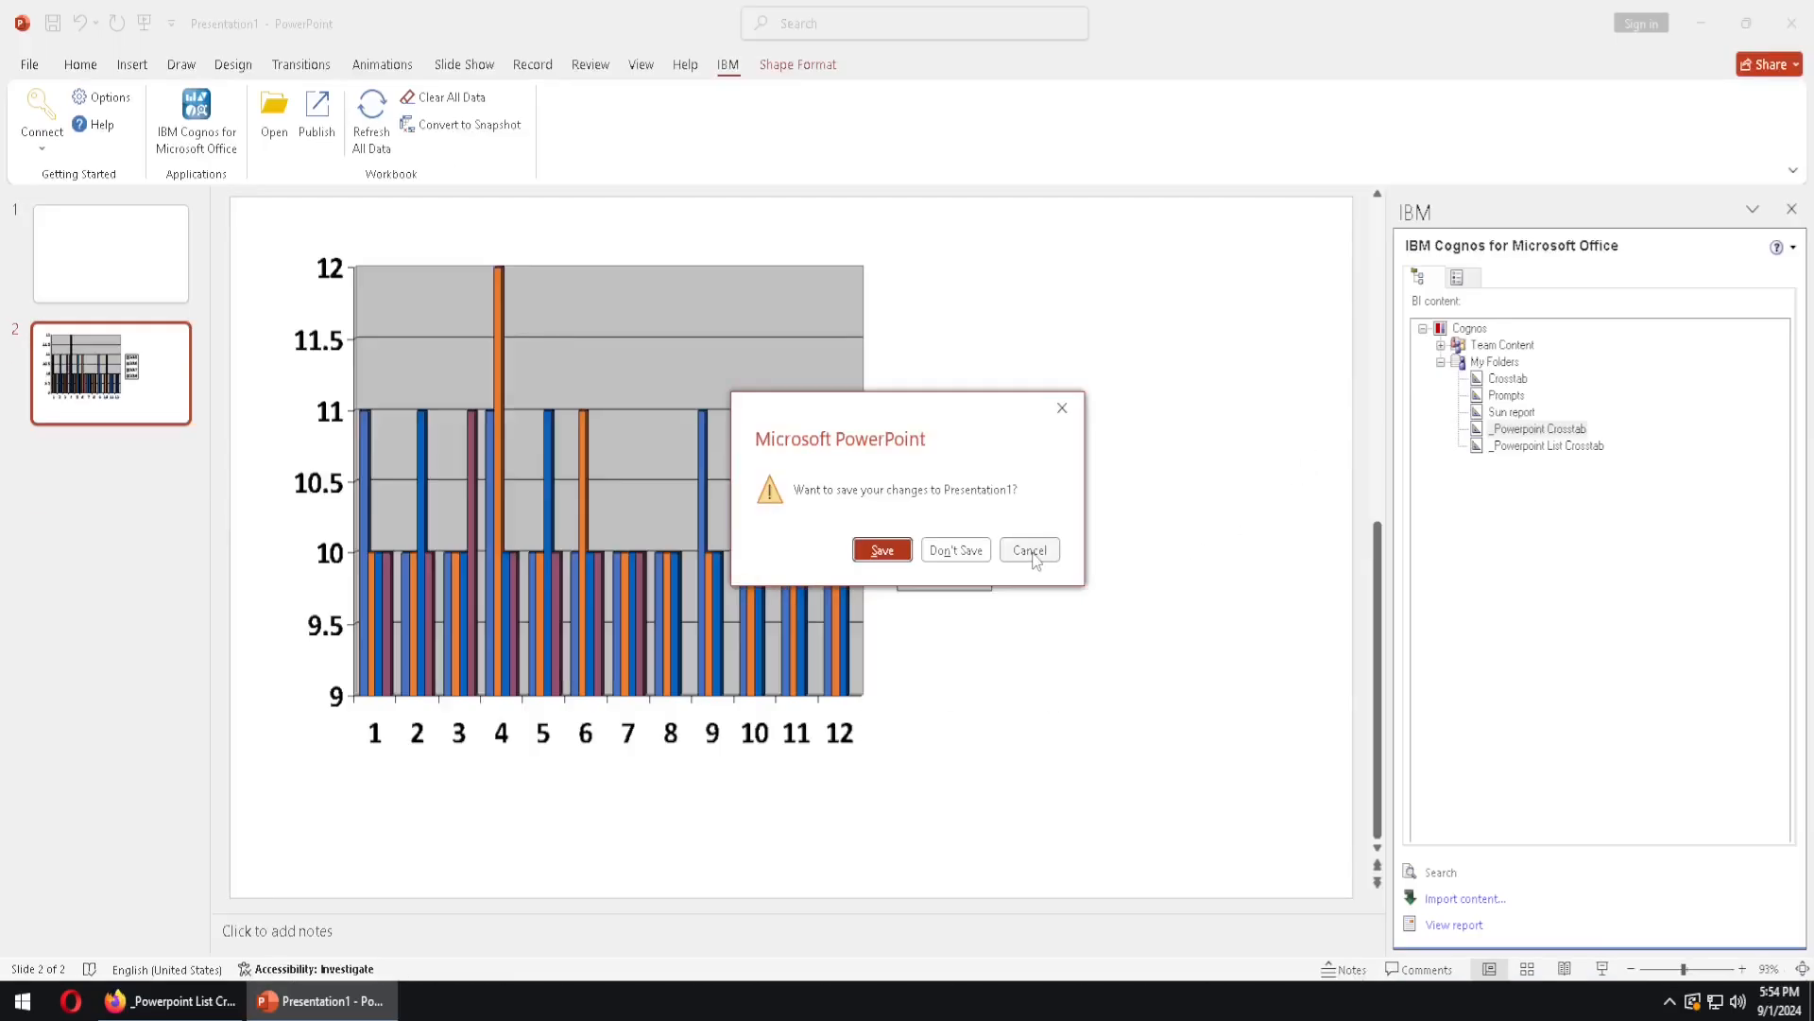
click(1049, 550)
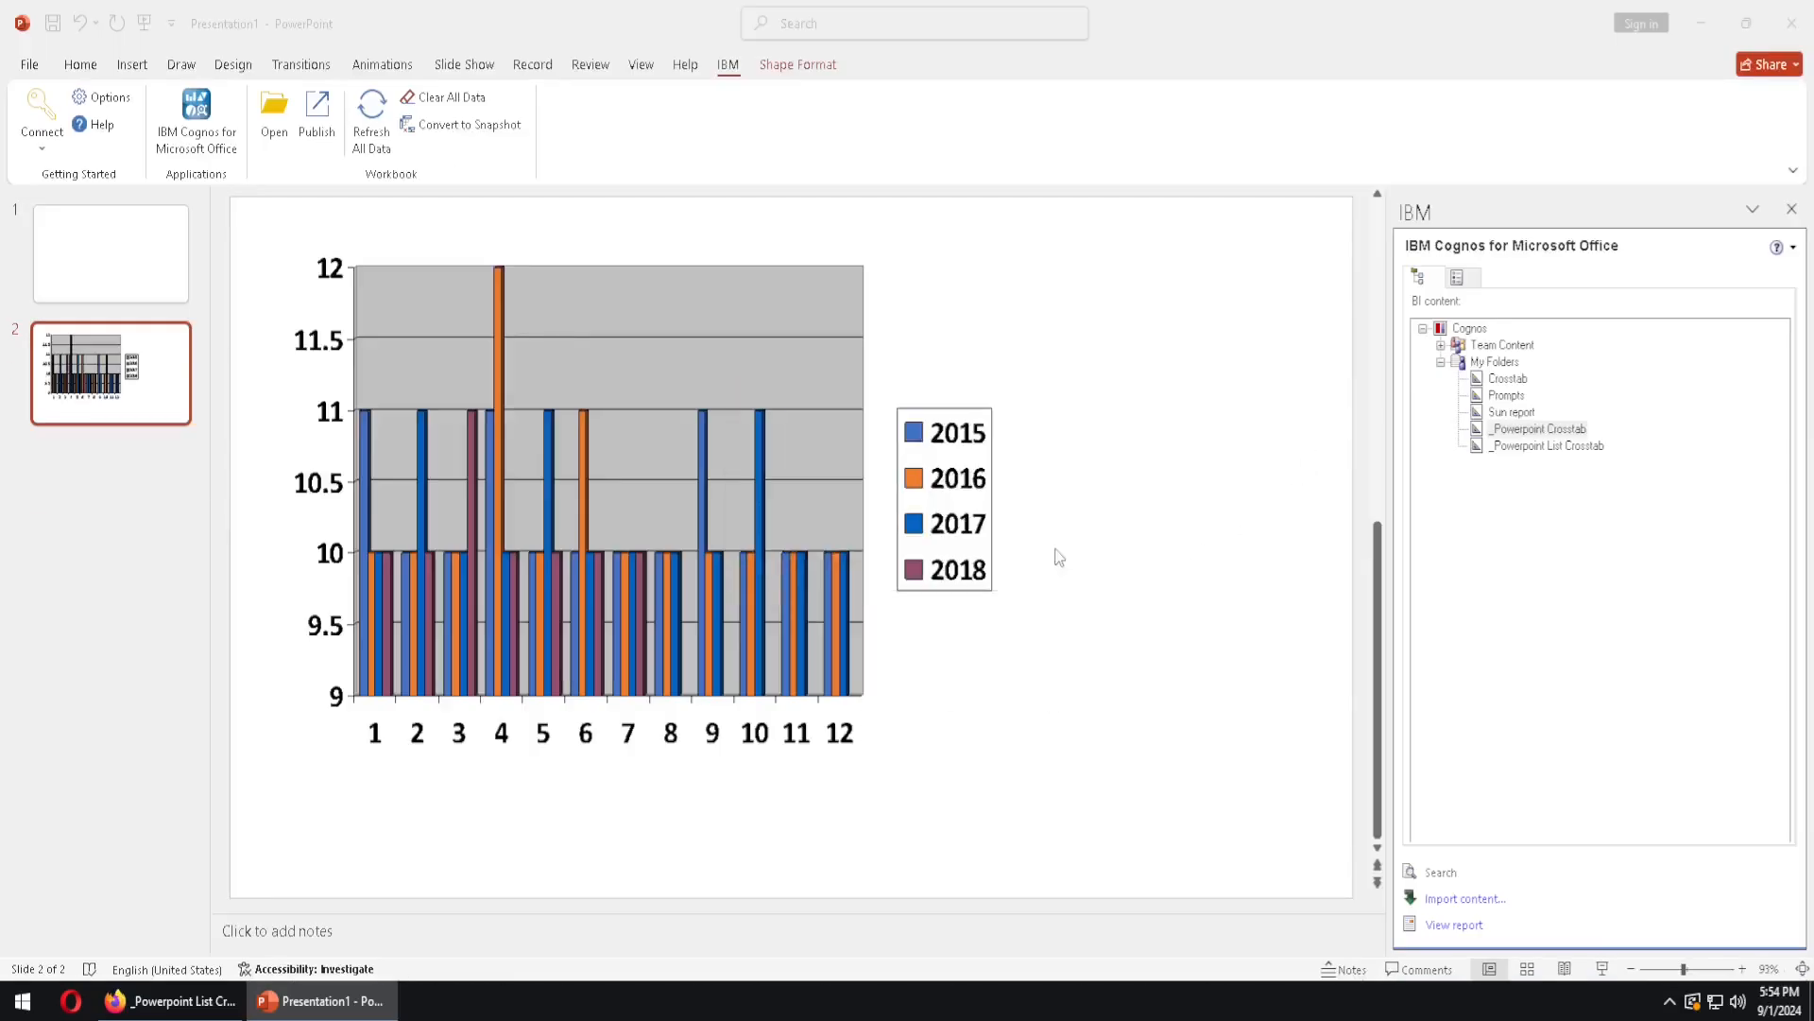
Remove the imported _Powerpoint Crosstab report together with its chart data from Slide 2.
click(1478, 284)
right_click(1504, 344)
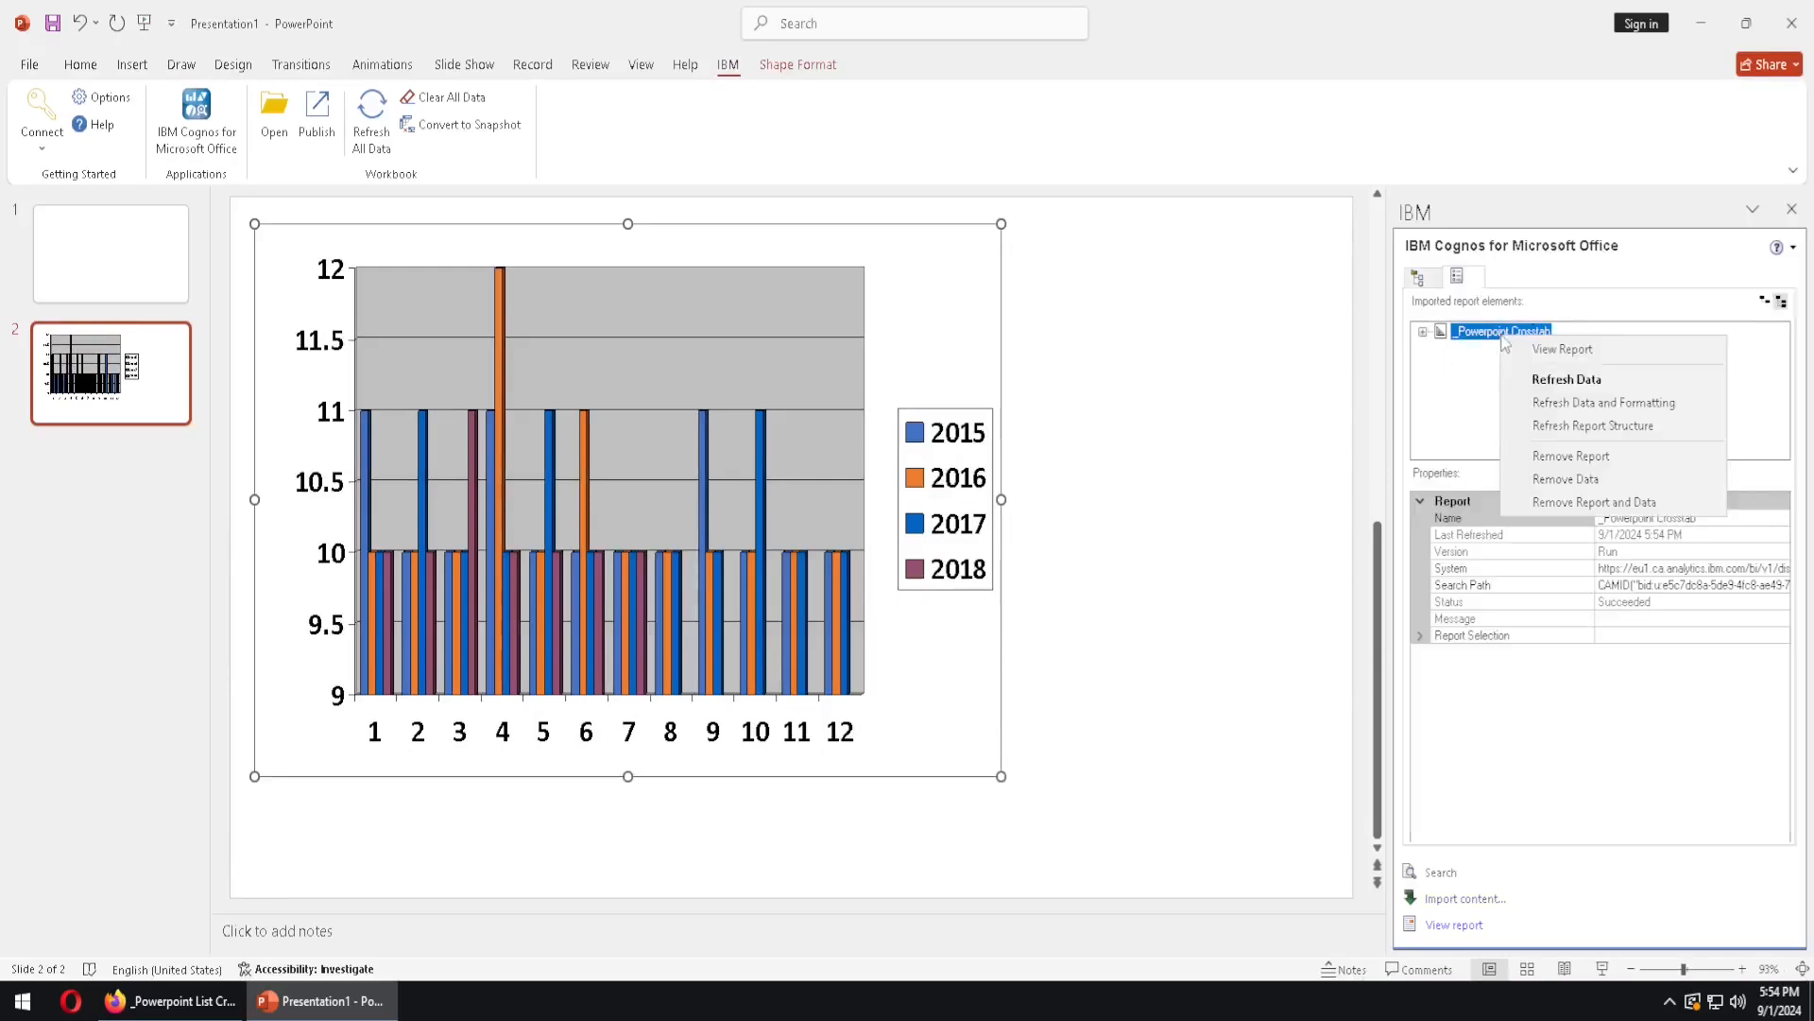
click(1584, 504)
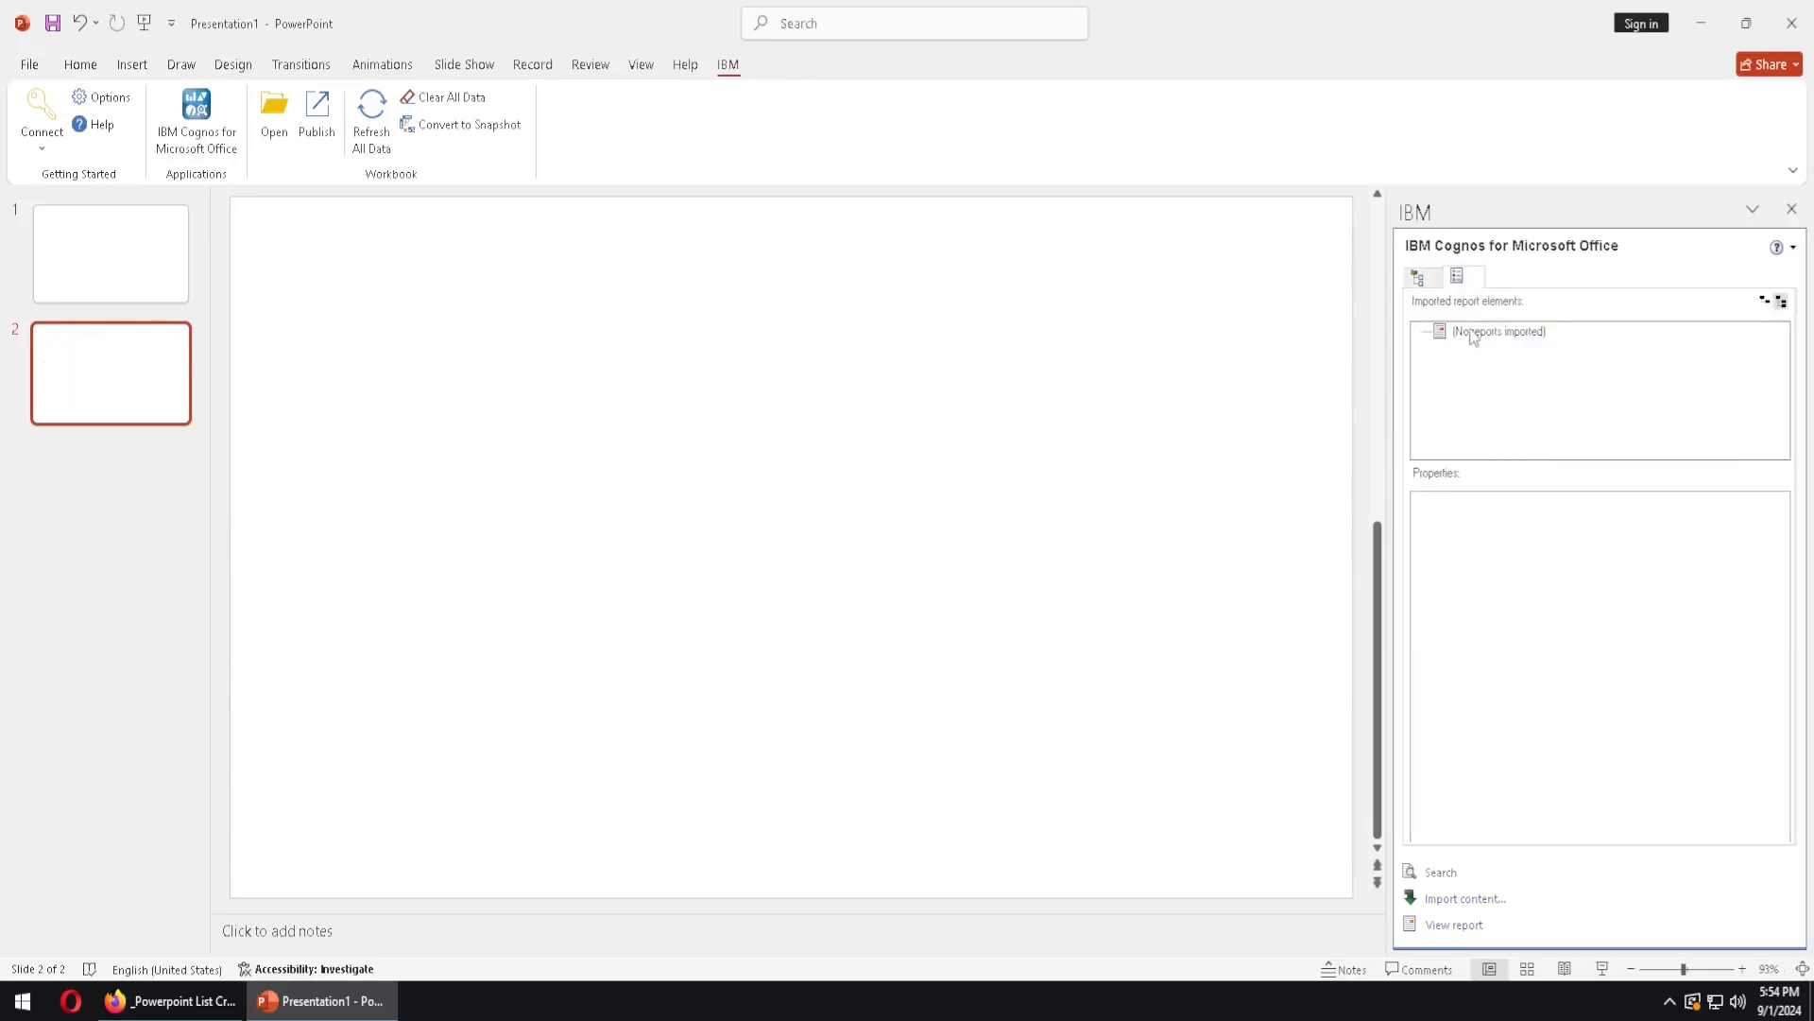
Start importing the _Powerpoint Crosstab report onto Slide 2 and open the Crosstab1 element's settings.
click(1419, 277)
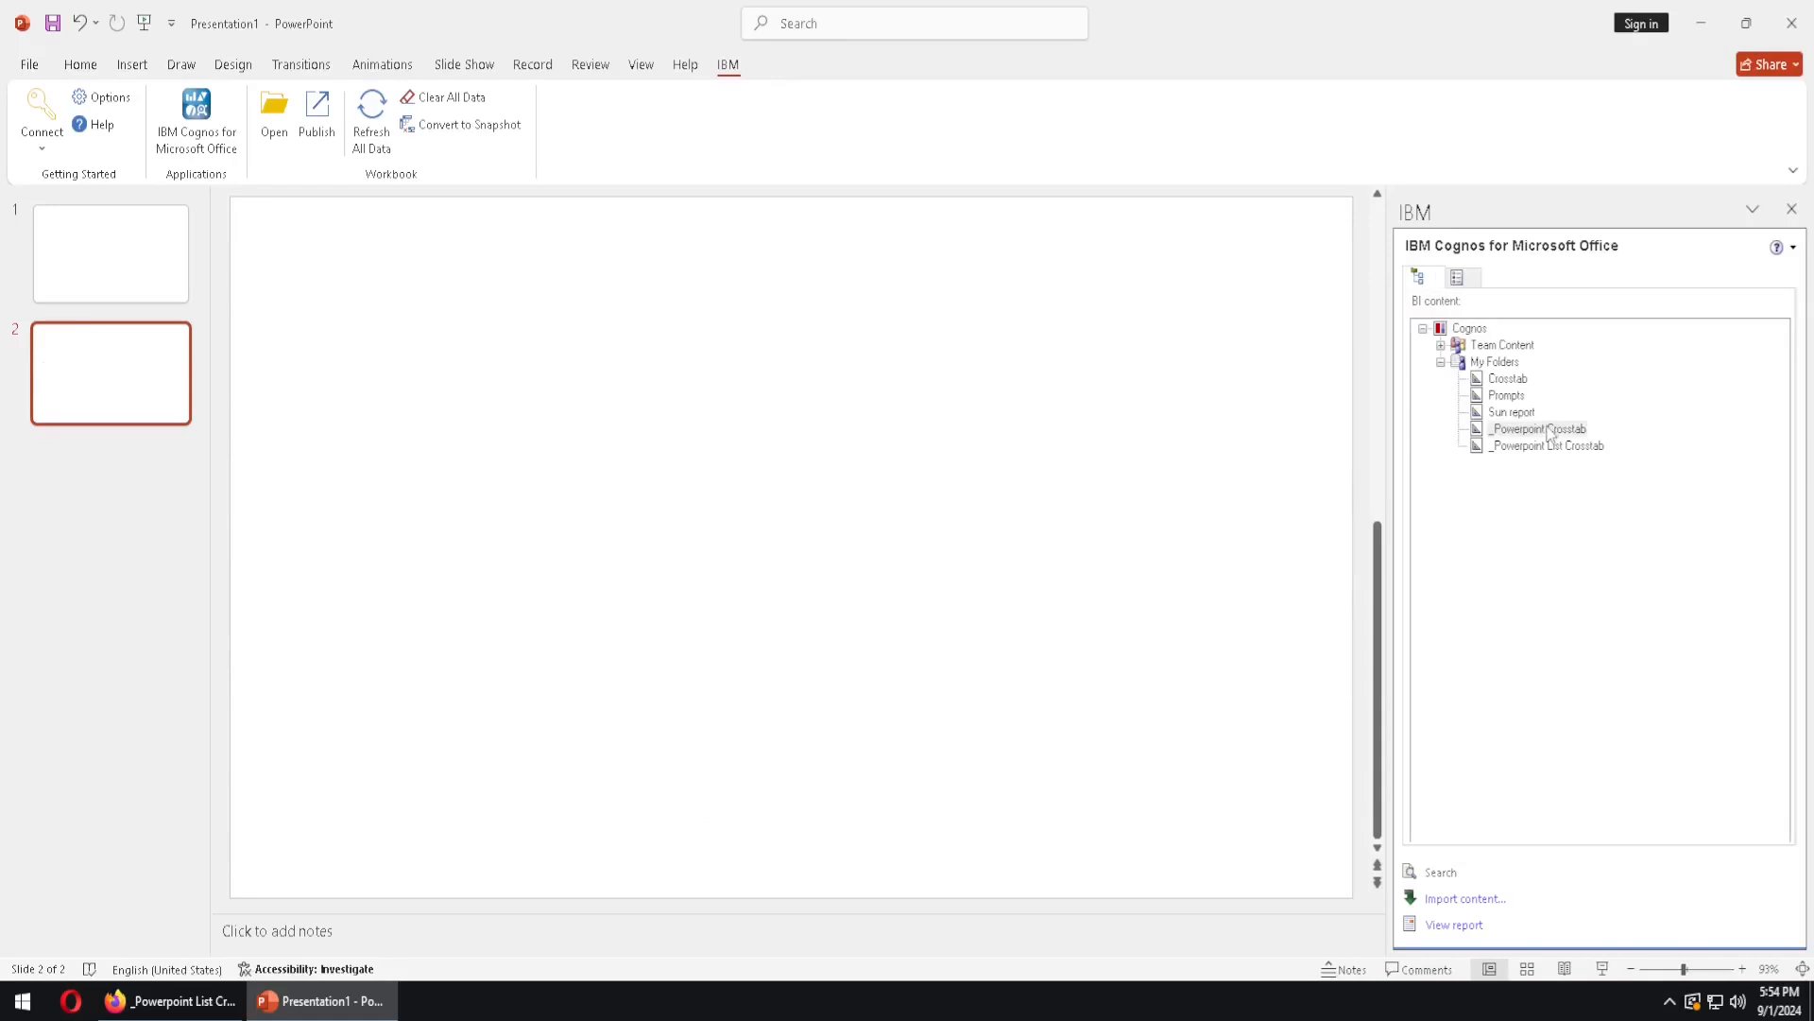
drag(1550, 432, 794, 636)
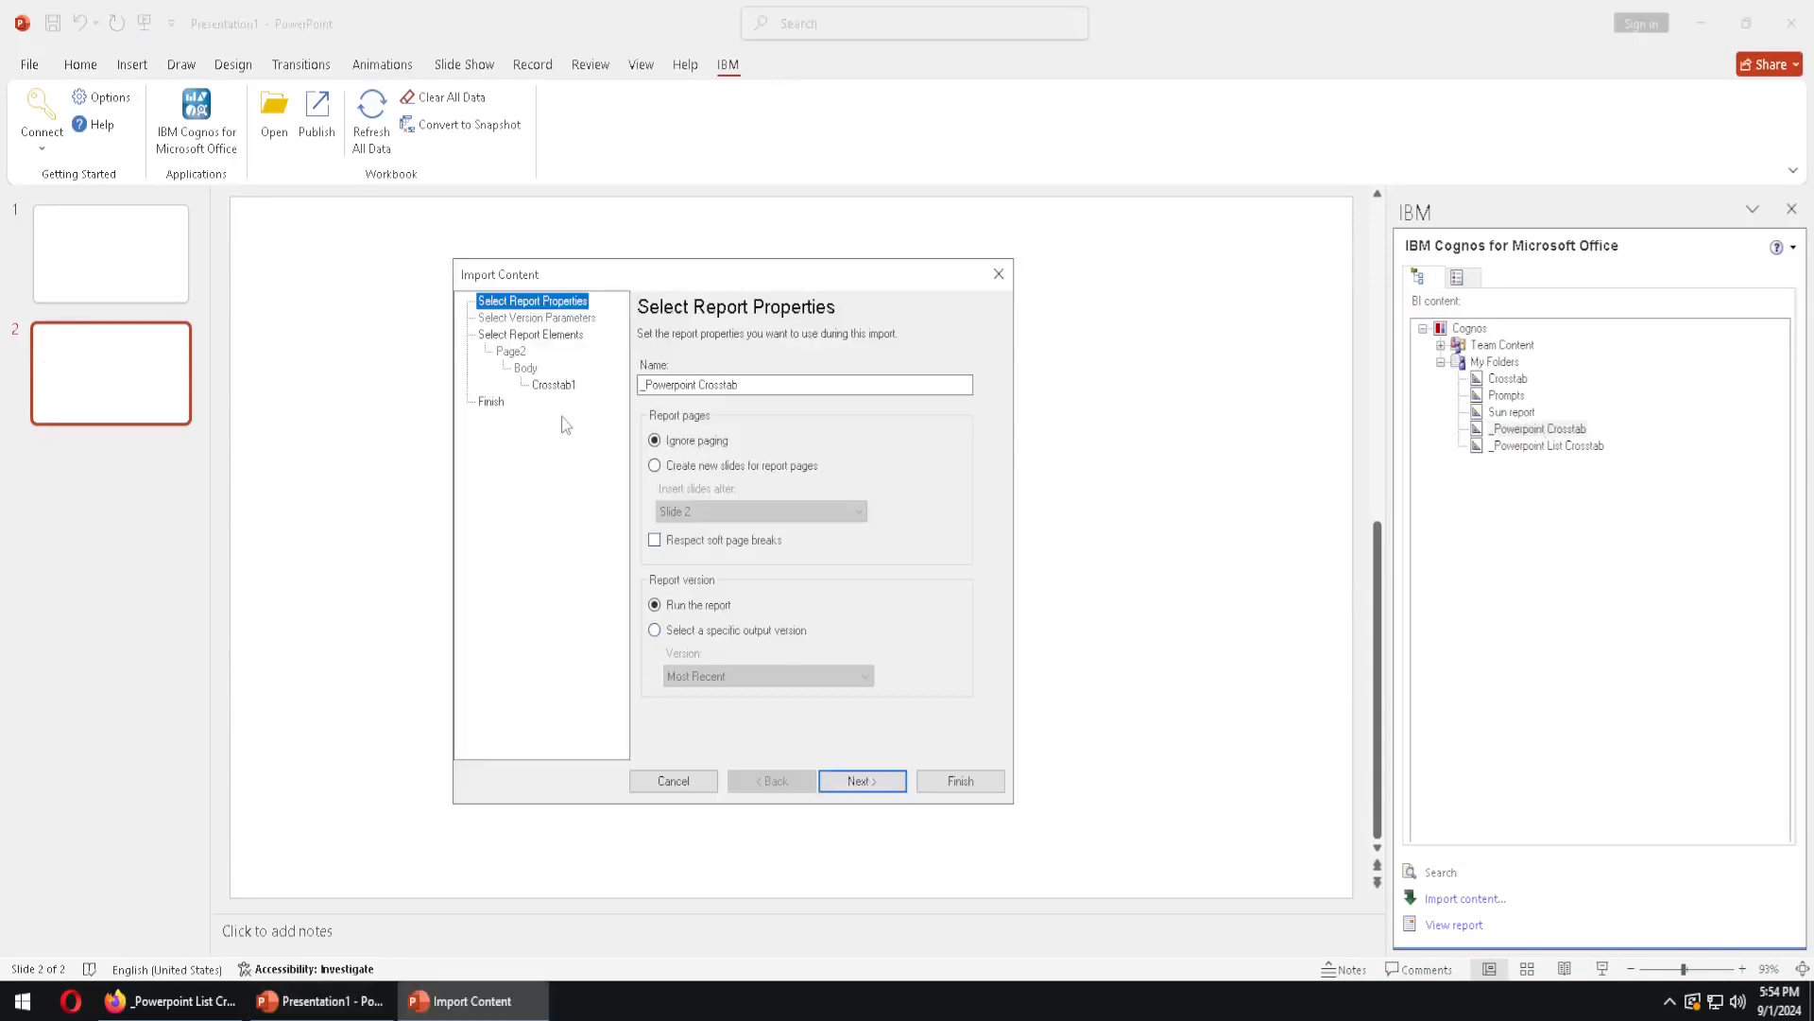
click(556, 385)
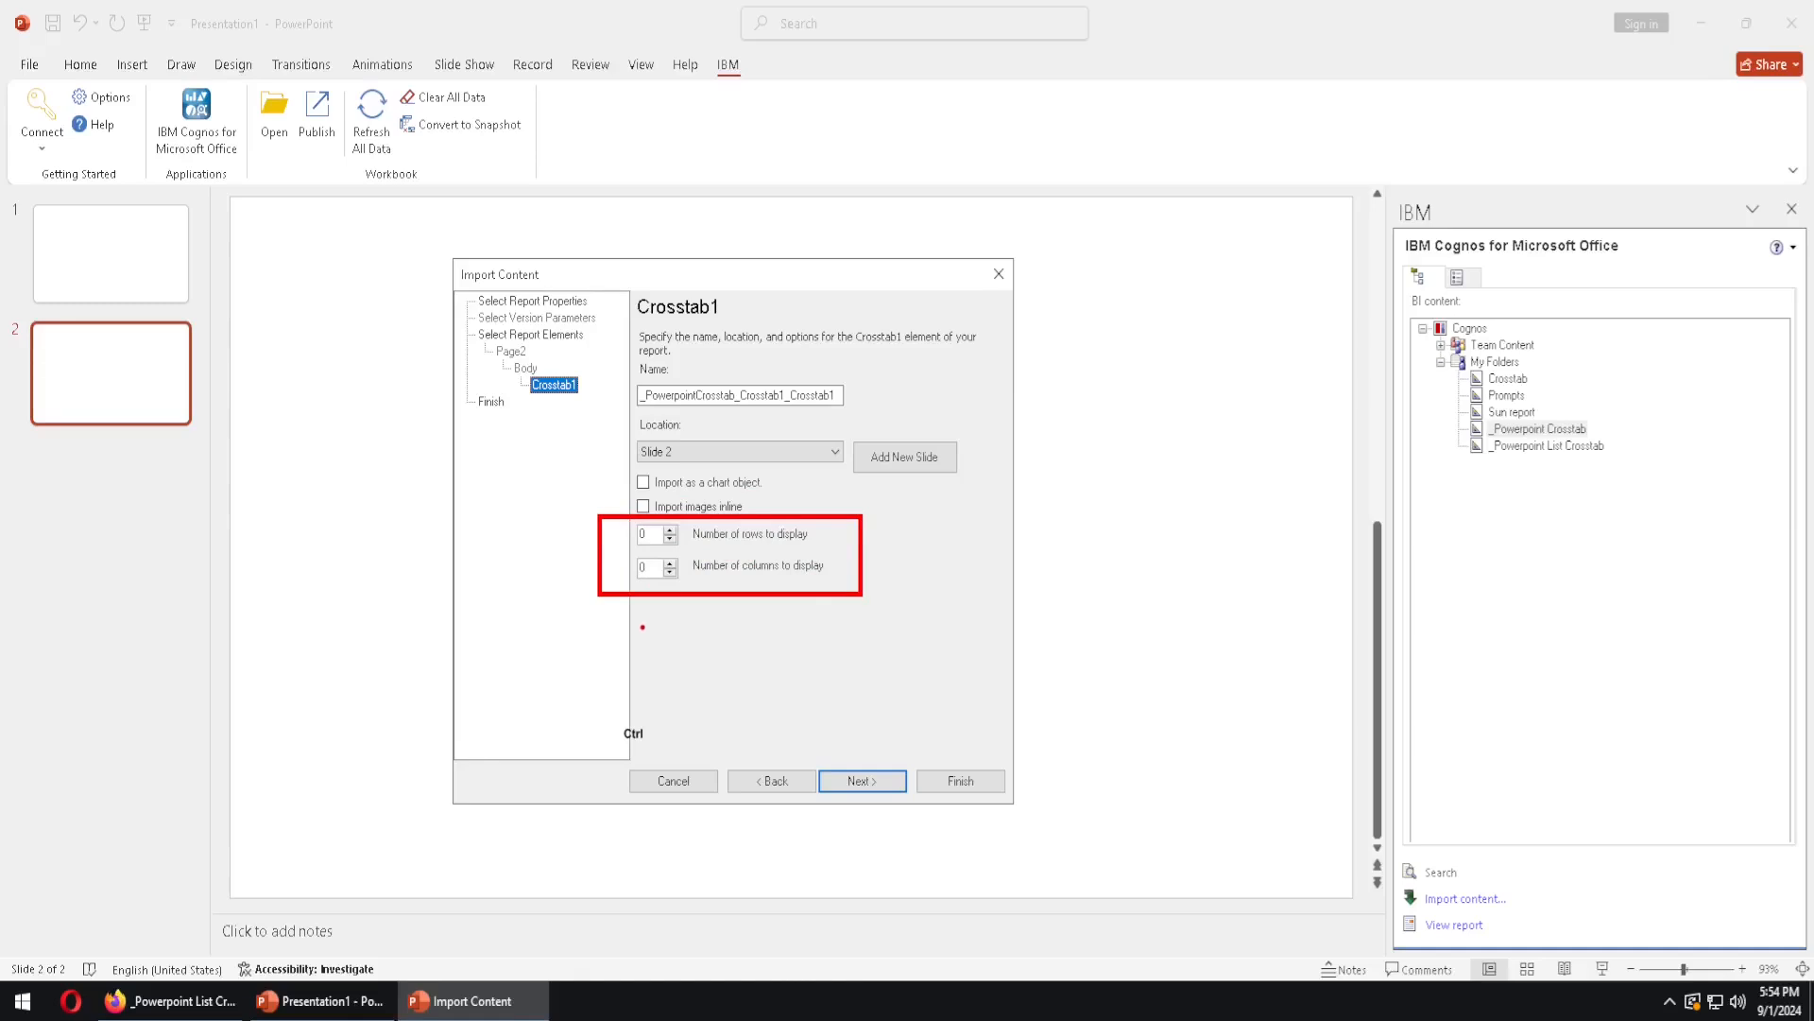
Switch to Cognos Analytics in the browser and show the _Powerpoint Crosstab report in page preview.
click(170, 1000)
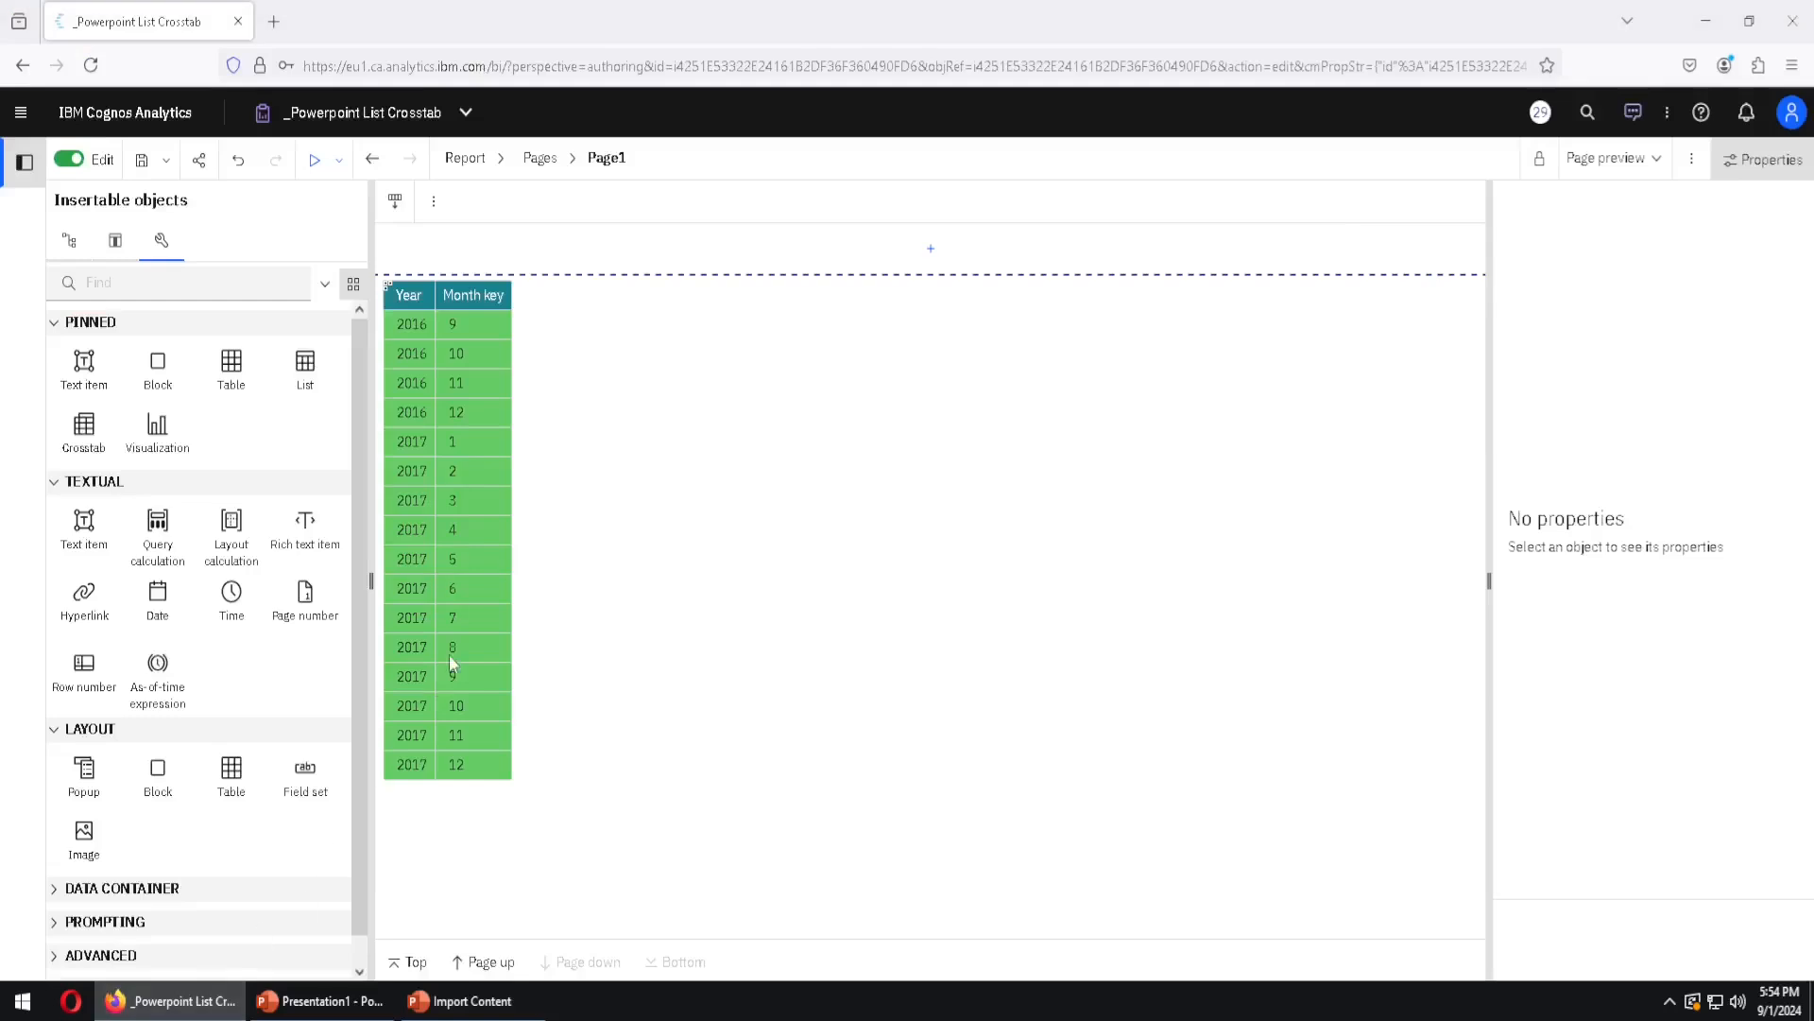
click(461, 113)
click(399, 256)
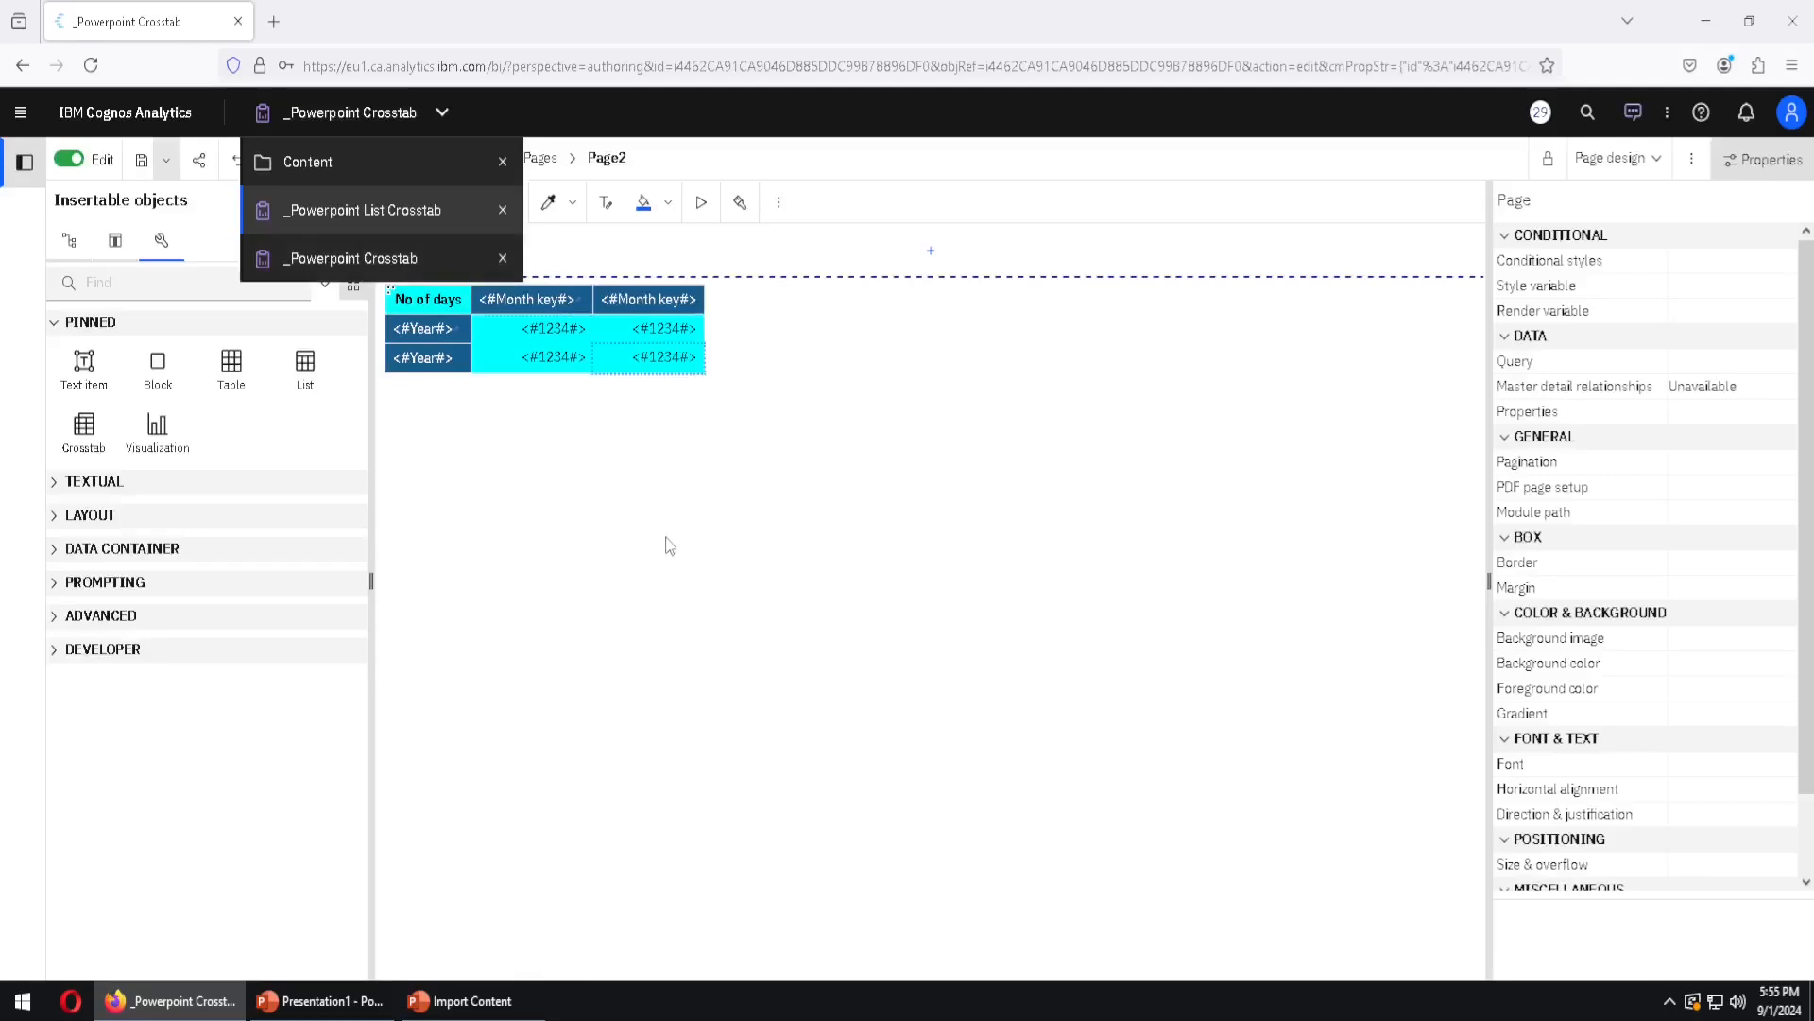
click(1612, 158)
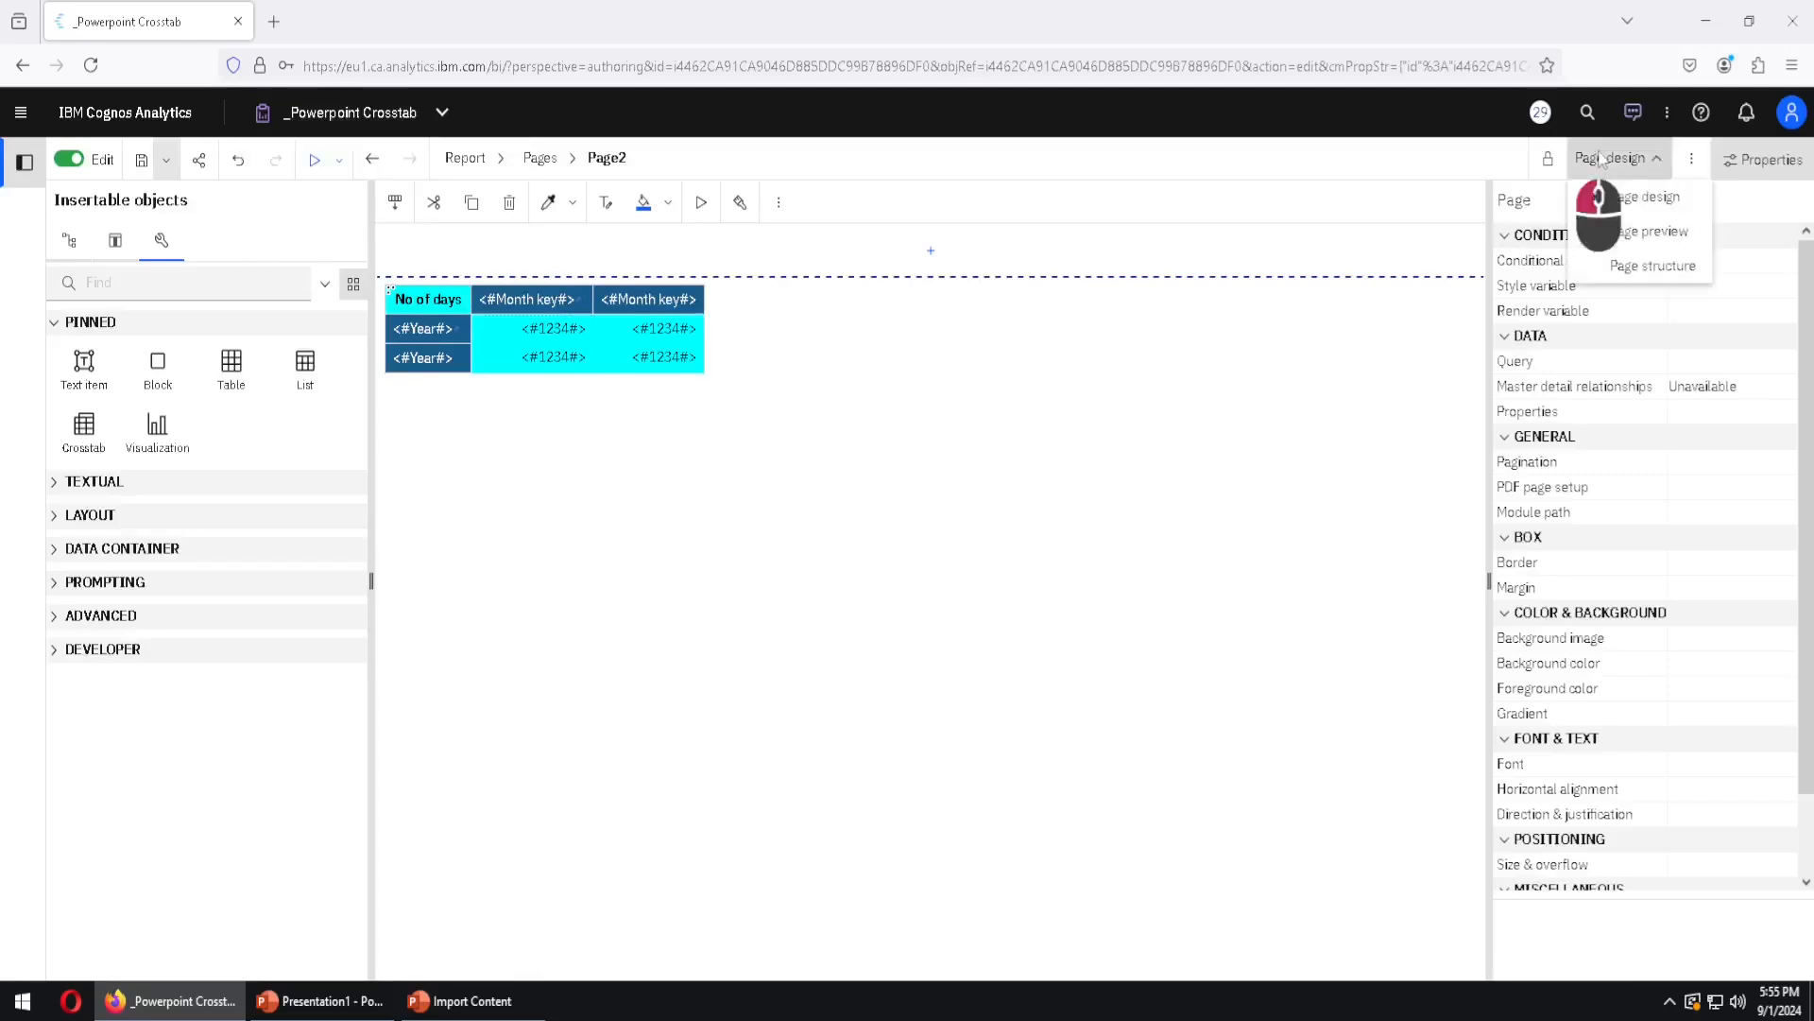
click(1649, 229)
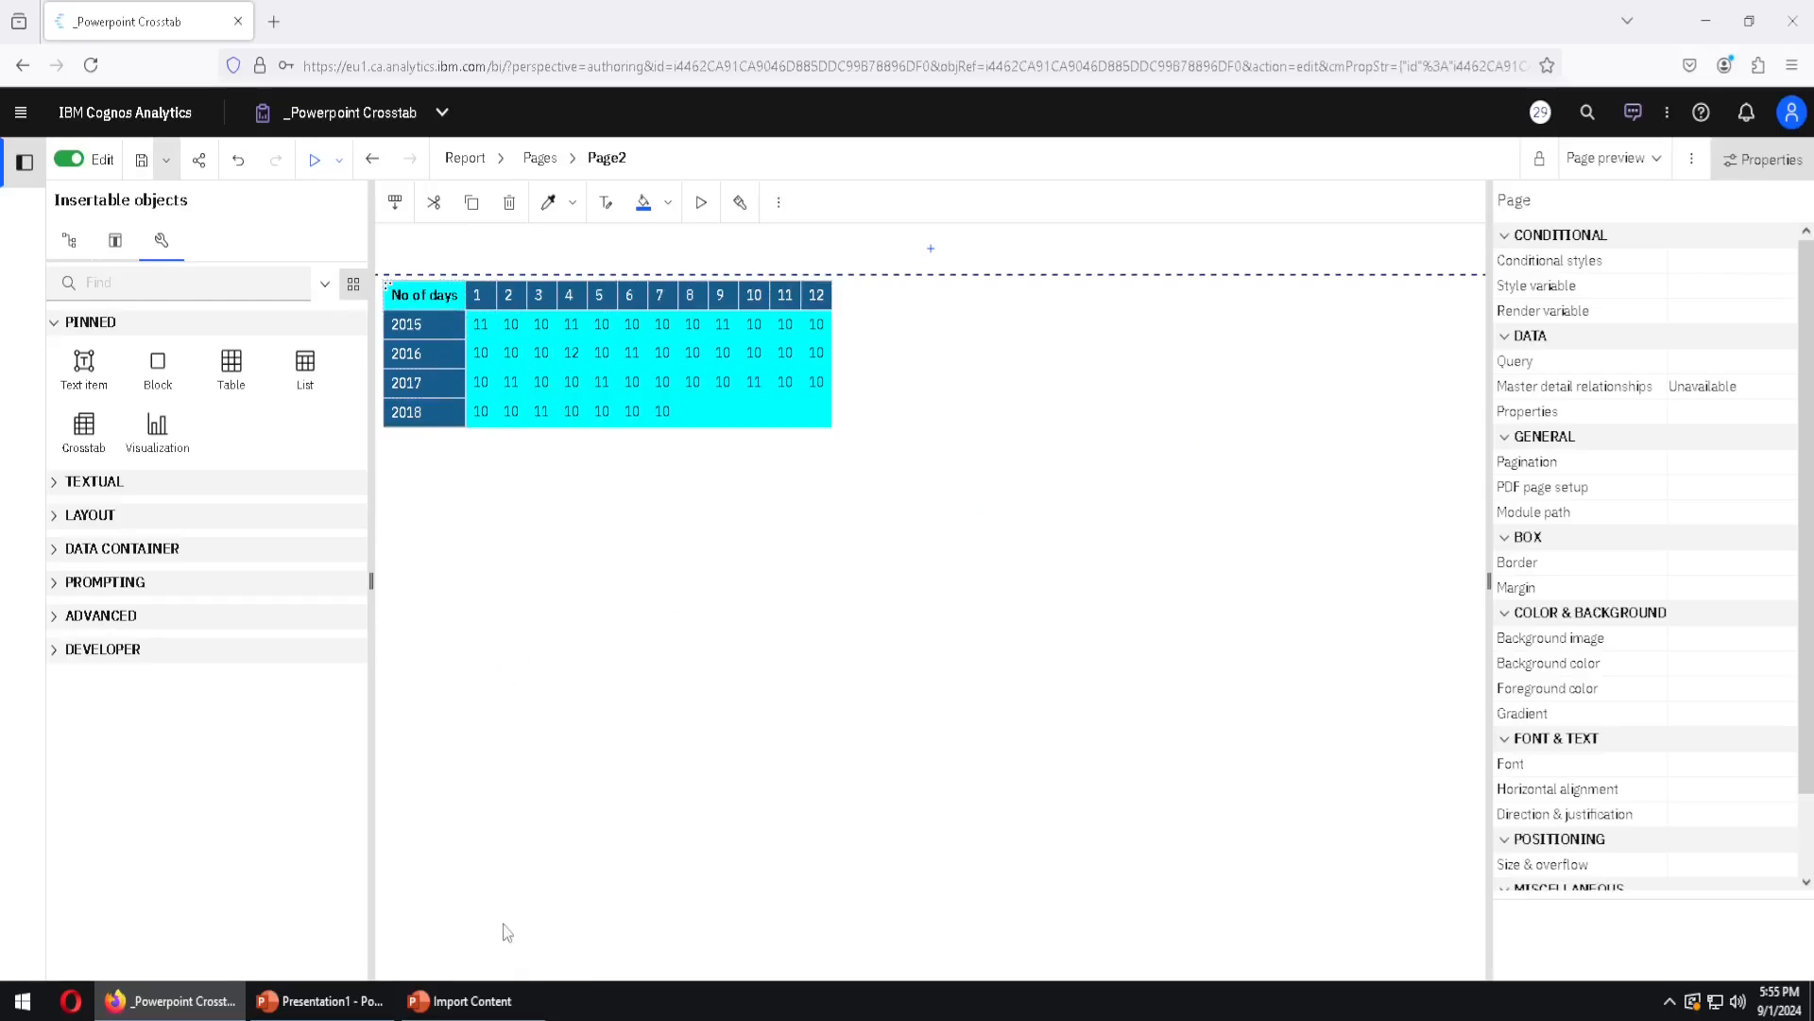
Return to the PowerPoint import, limit Crosstab1 to 2 rows and 6 columns, and finish importing it into Slide 2.
click(472, 999)
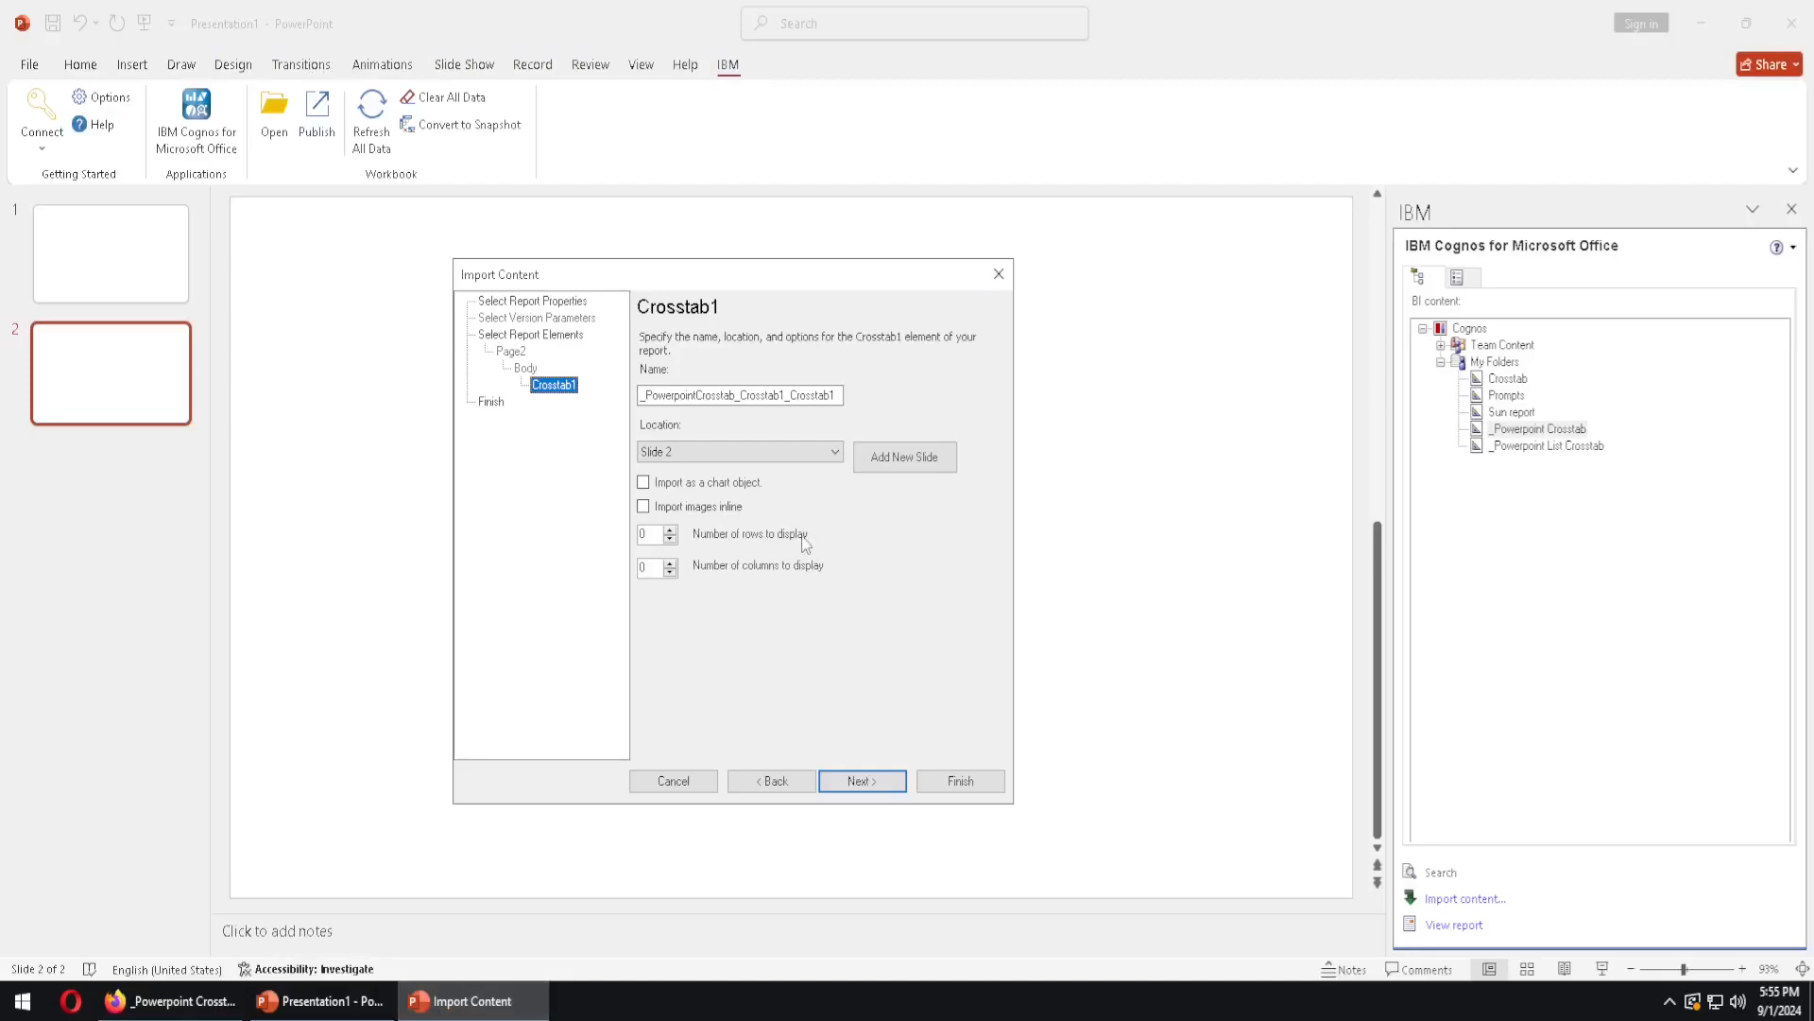
double_click(670, 531)
click(670, 563)
click(961, 781)
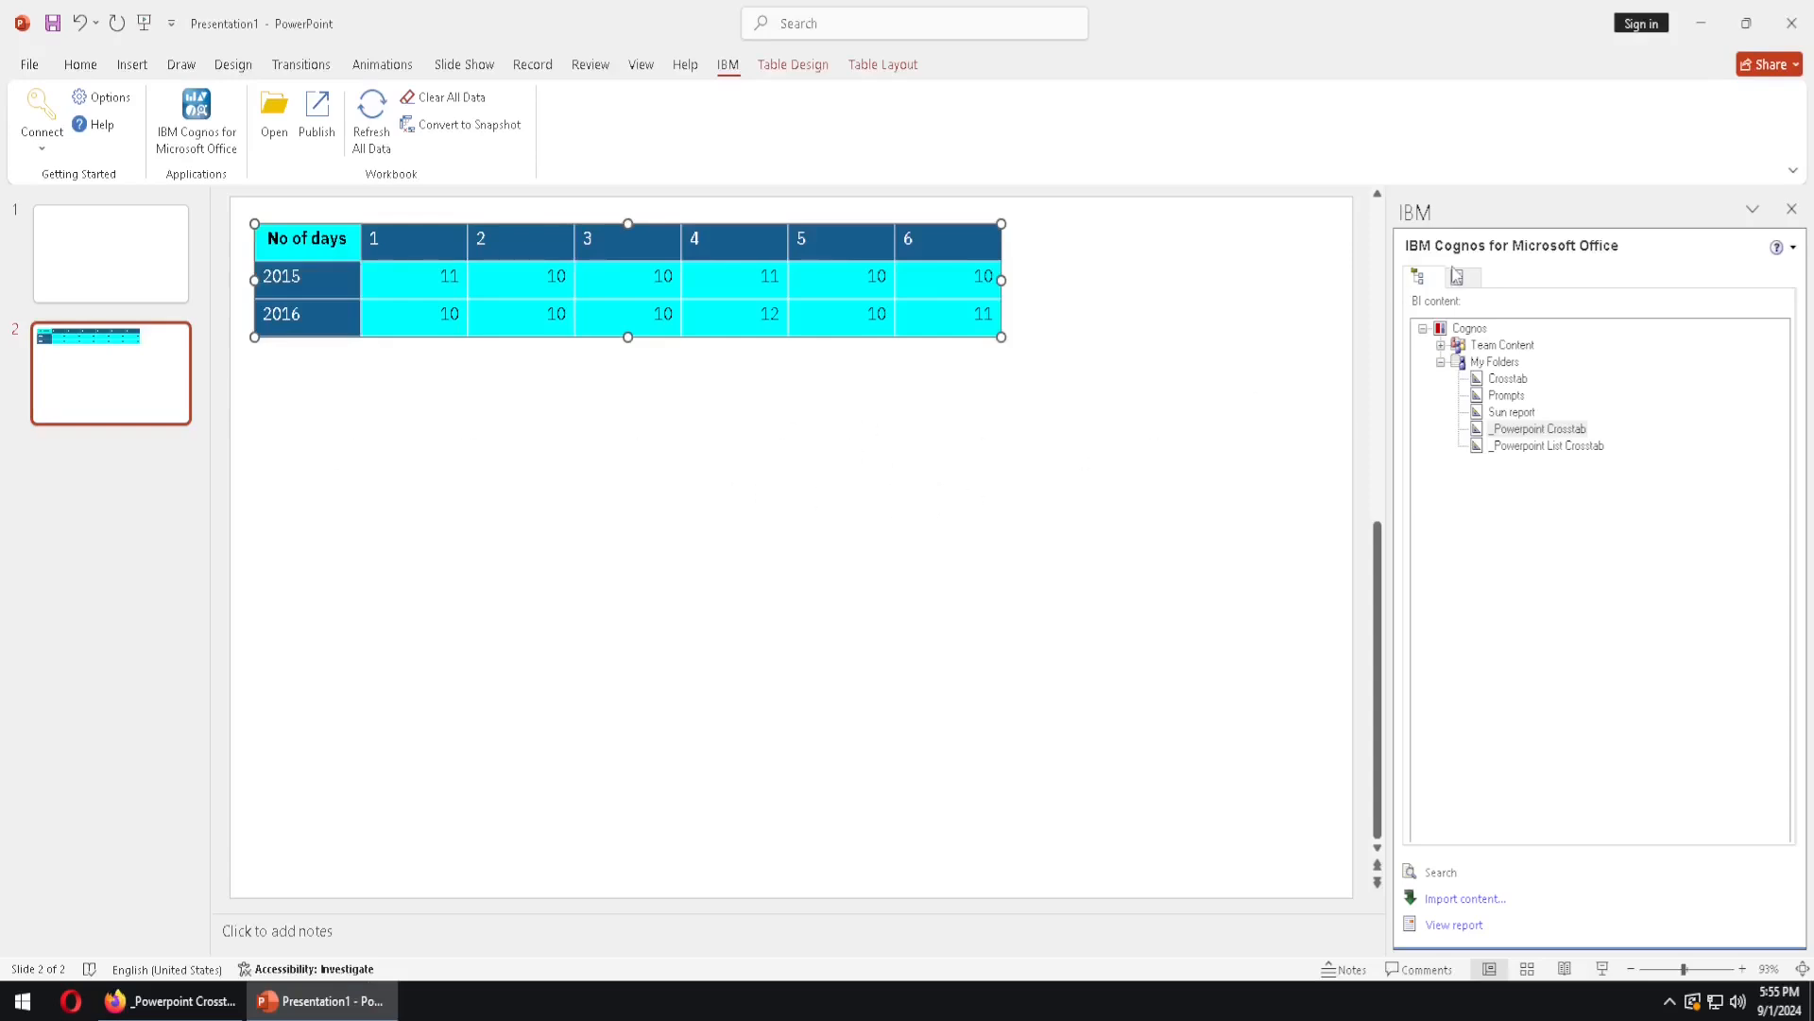
Remove the row- and column-limited crosstab report and its data from Slide 2.
click(1458, 276)
right_click(1498, 342)
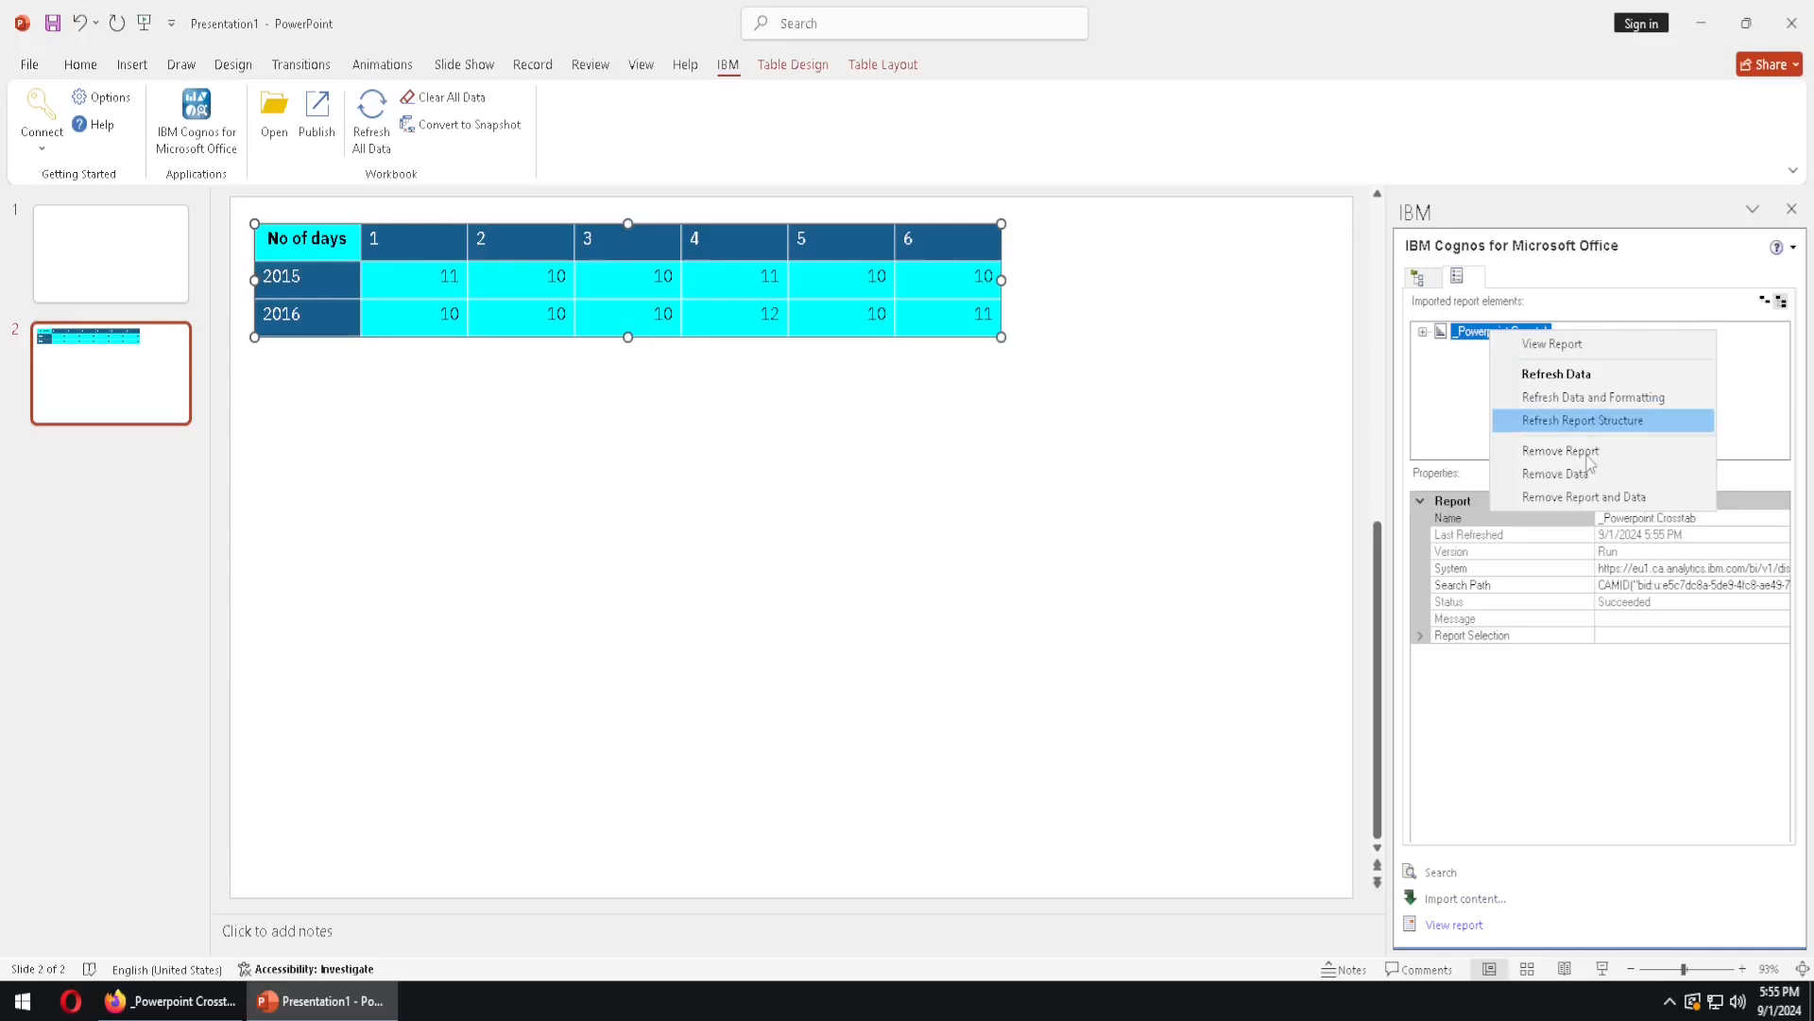
click(1586, 498)
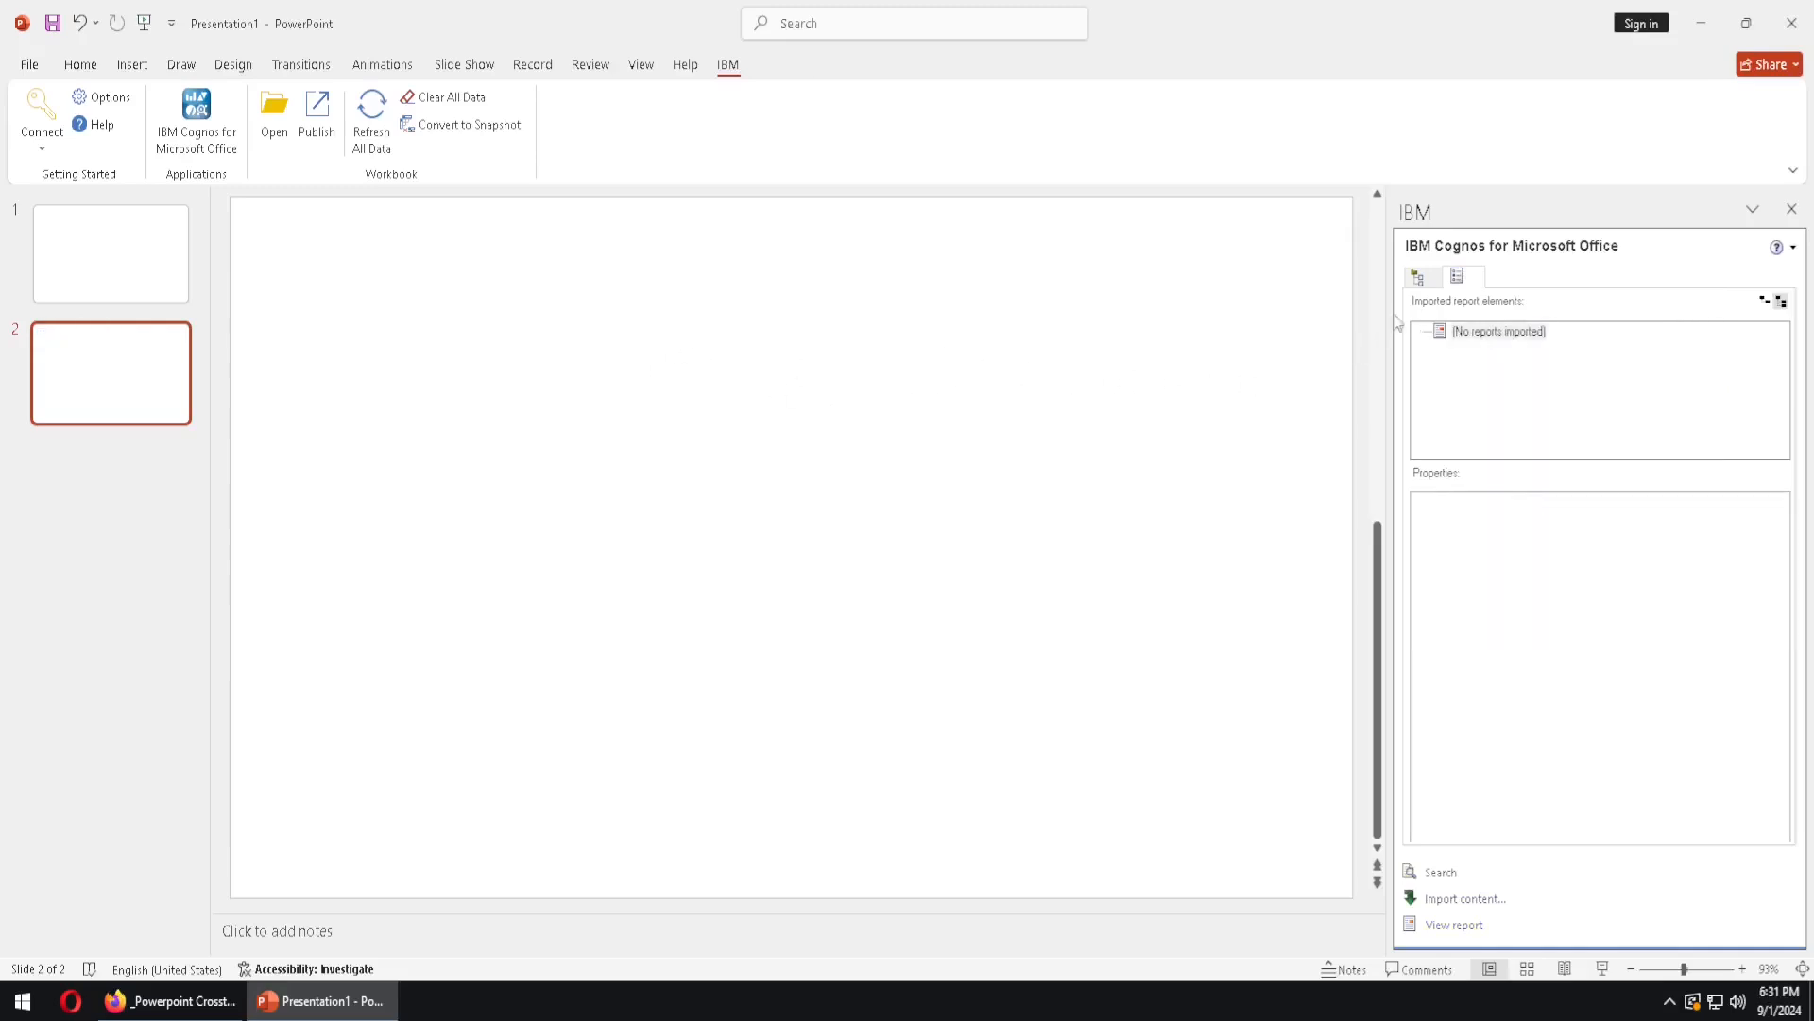
Start importing the _Powerpoint Image report and open the List1 element's settings.
click(1422, 281)
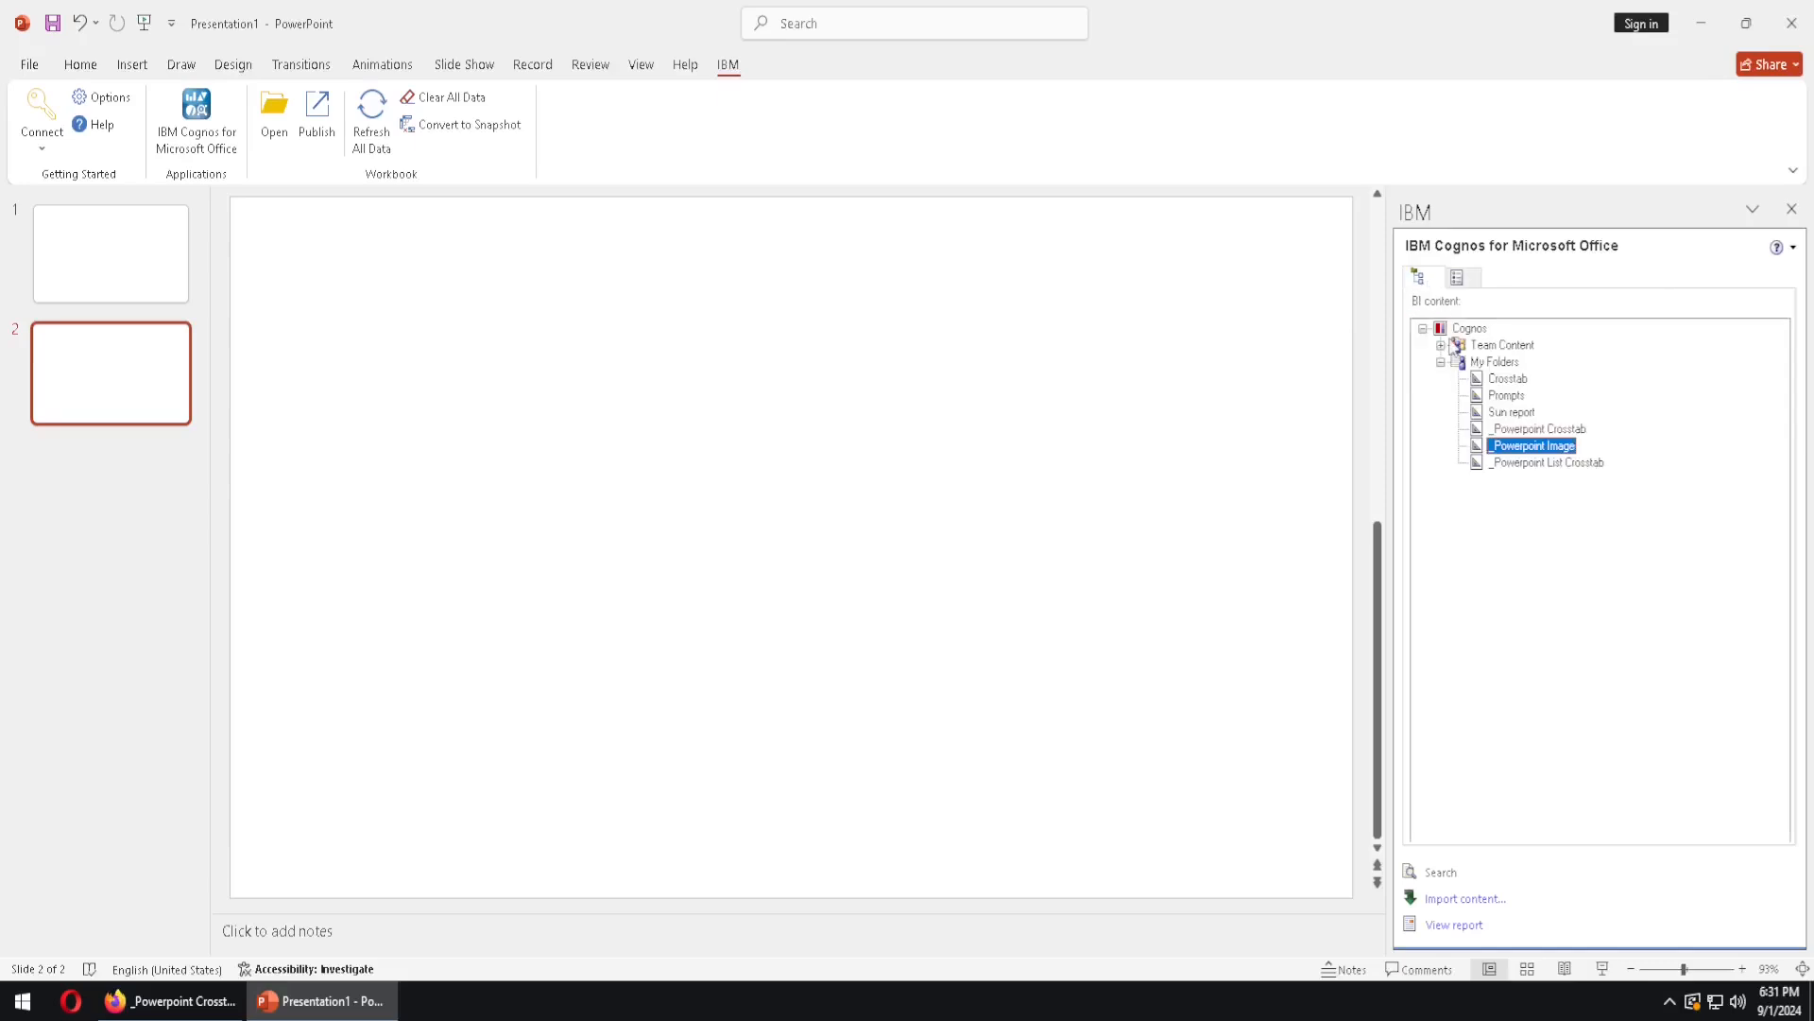
double_click(1554, 448)
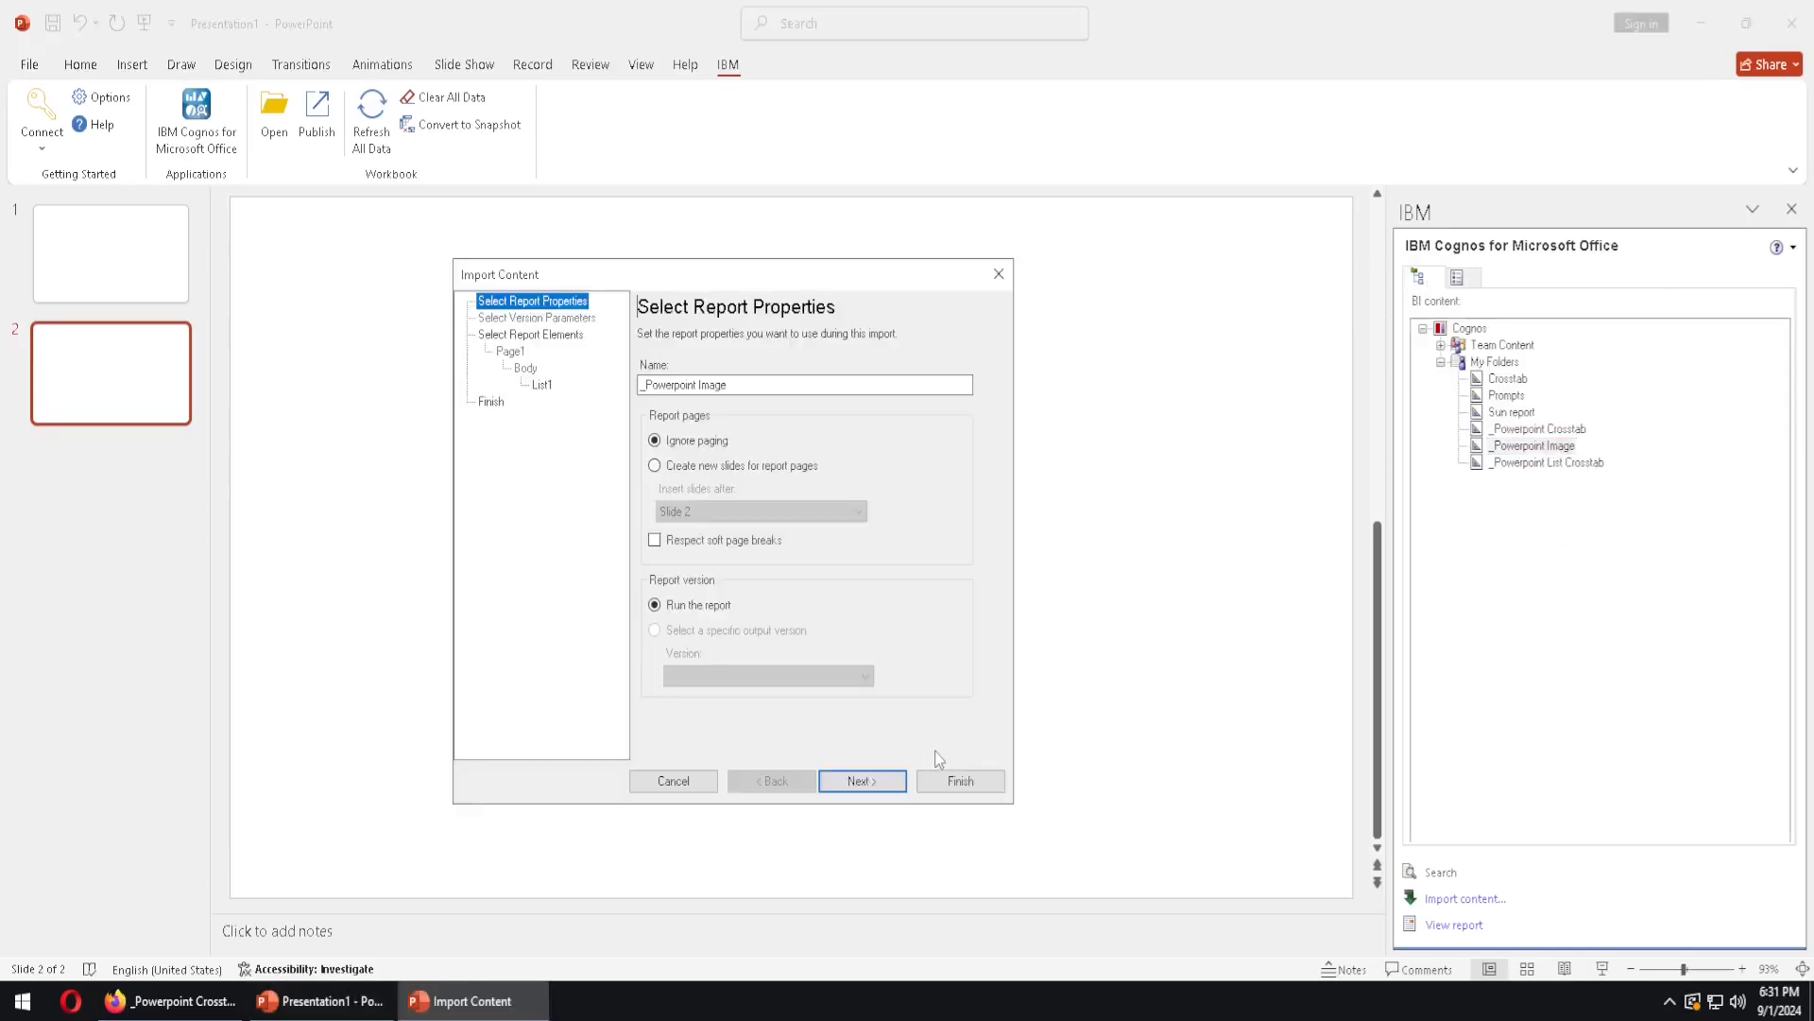
click(542, 386)
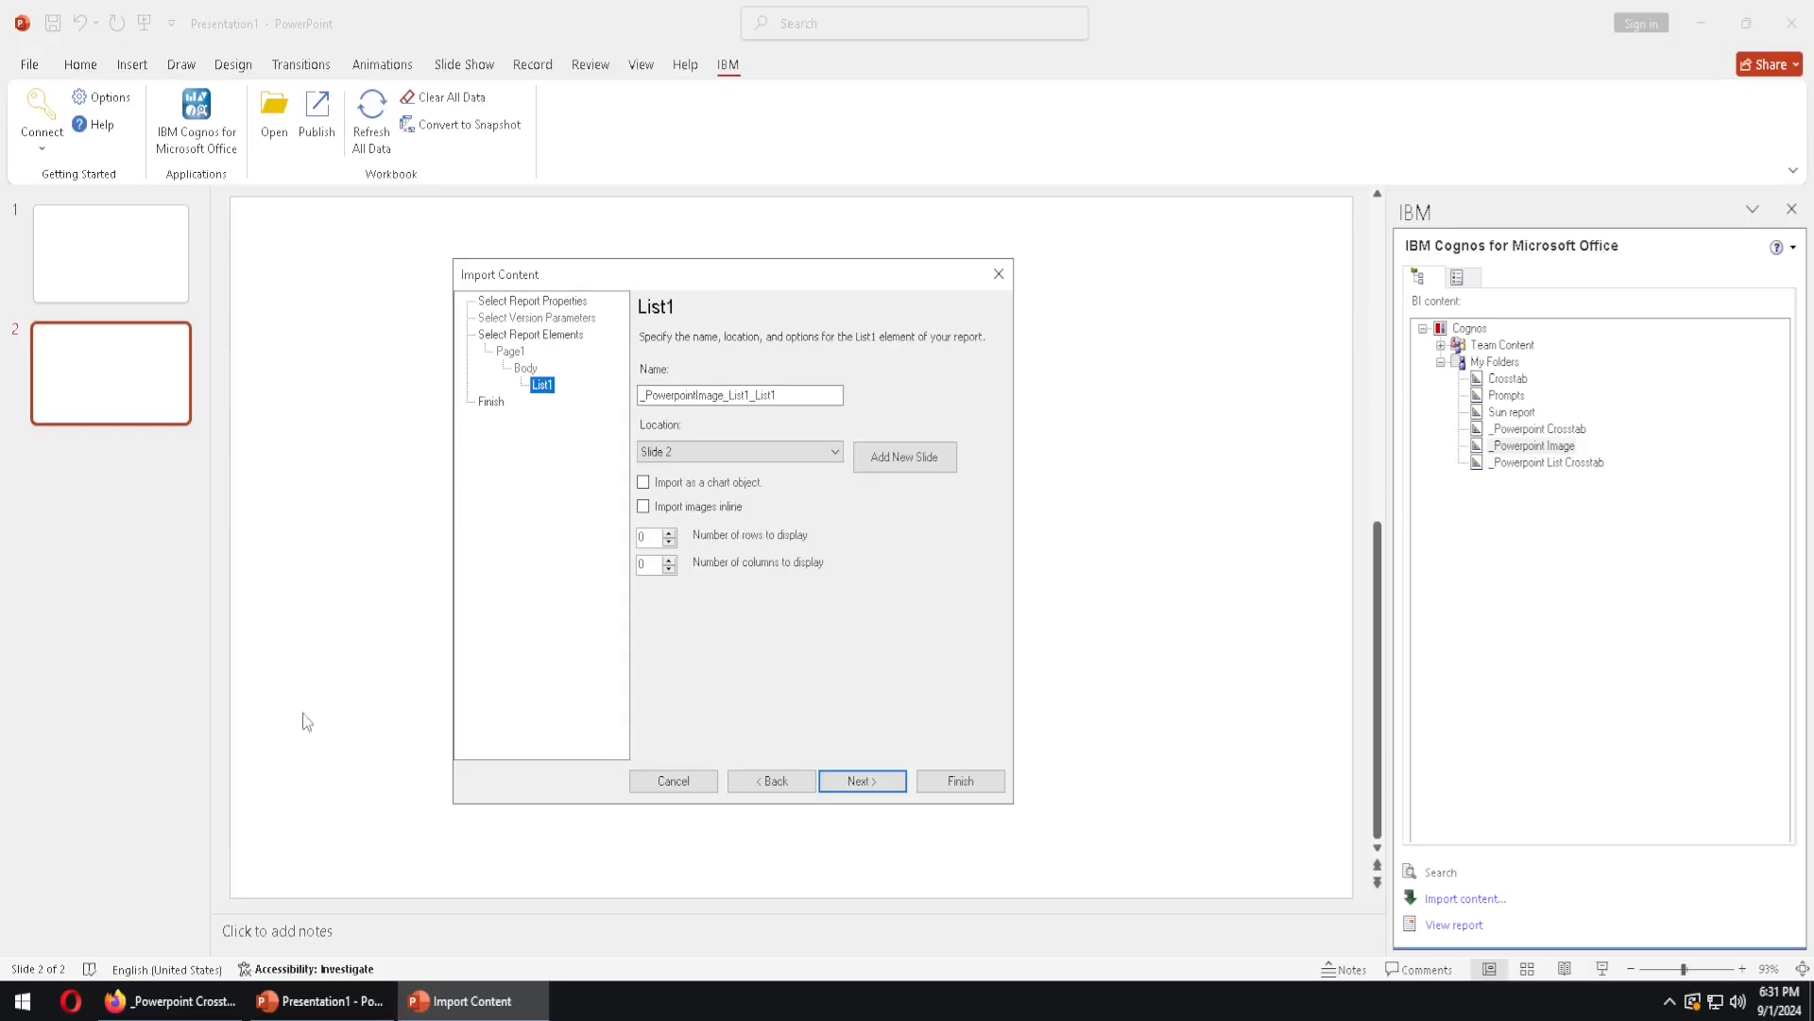
Switch to Cognos Analytics in the browser and view the _Powerpoint Image report with its image column.
click(188, 999)
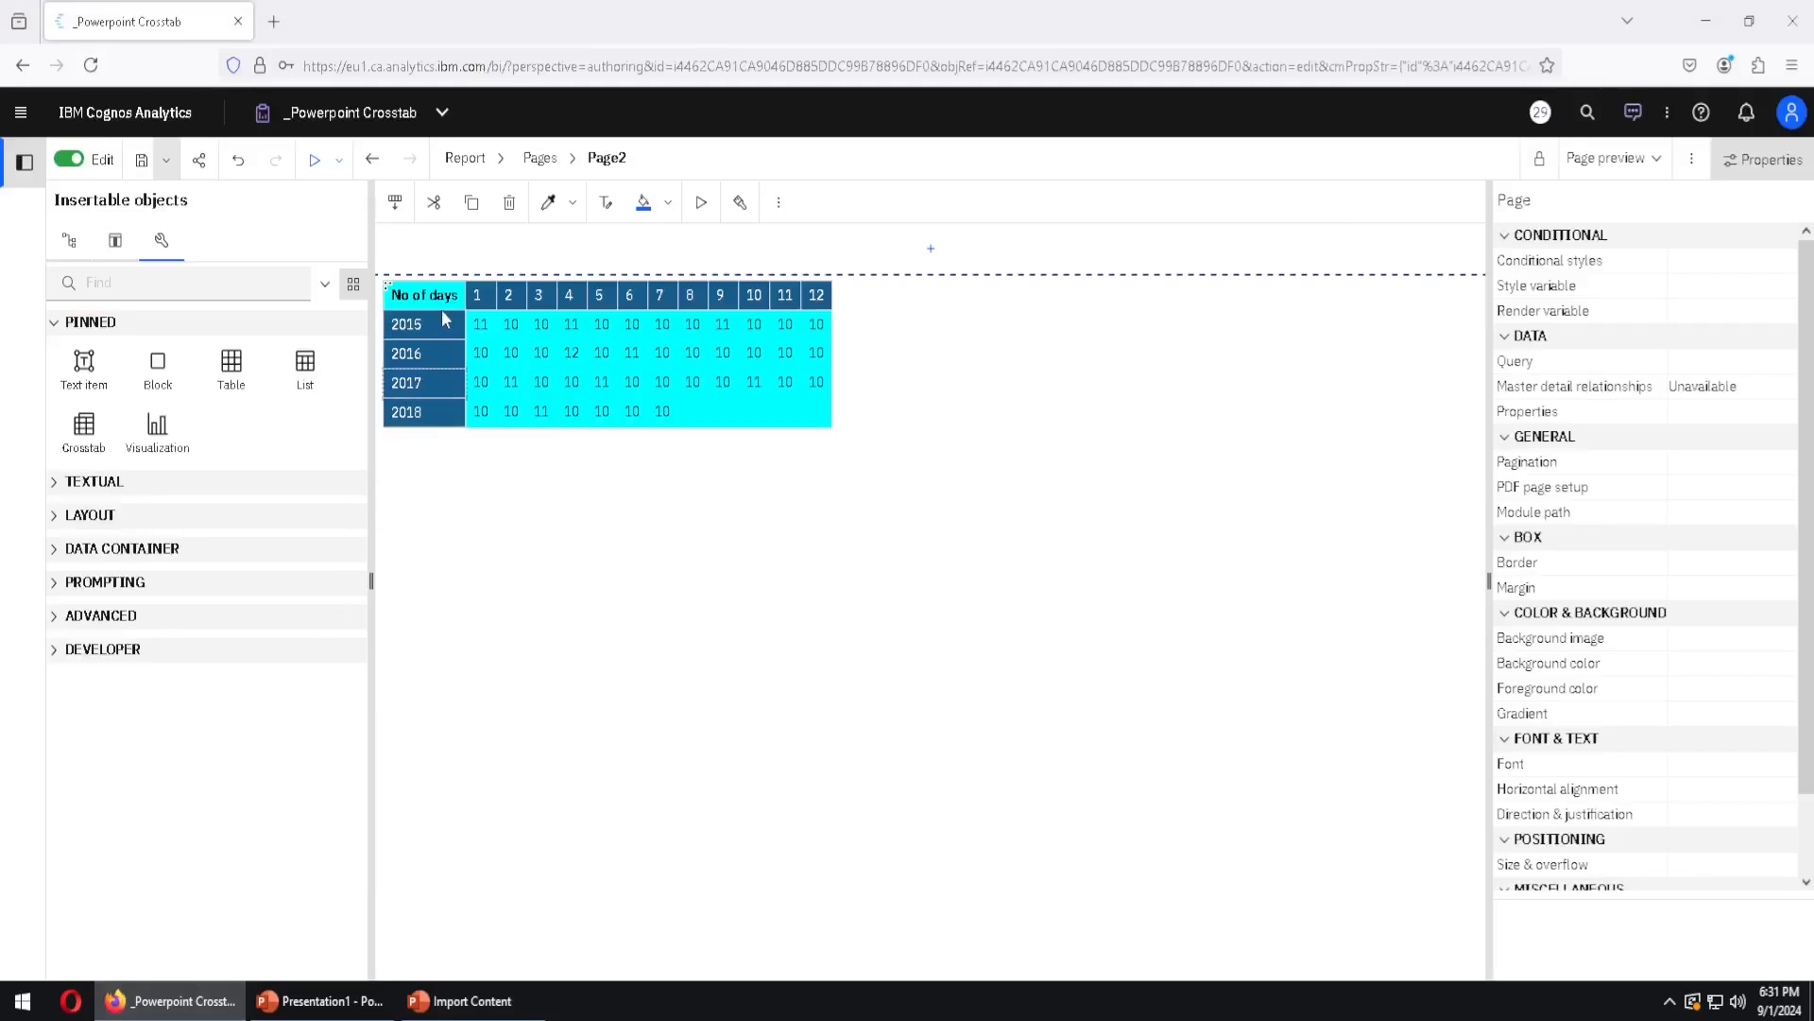
click(441, 112)
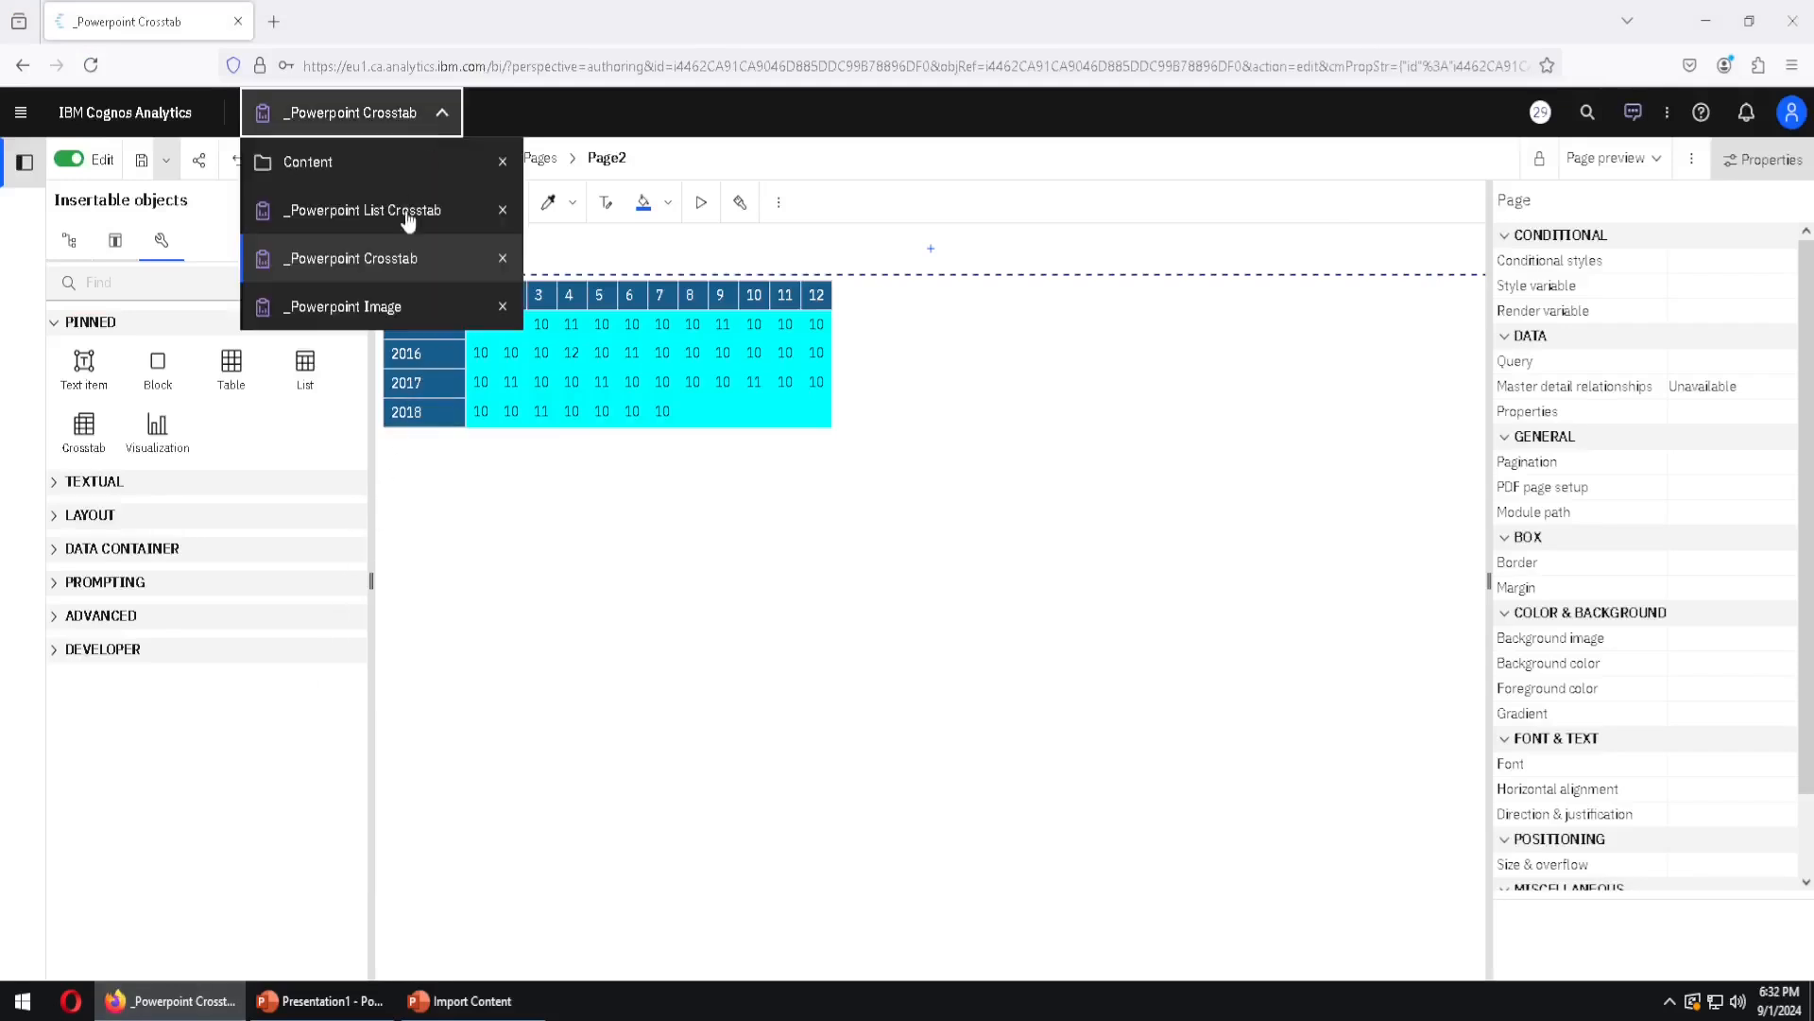
click(379, 308)
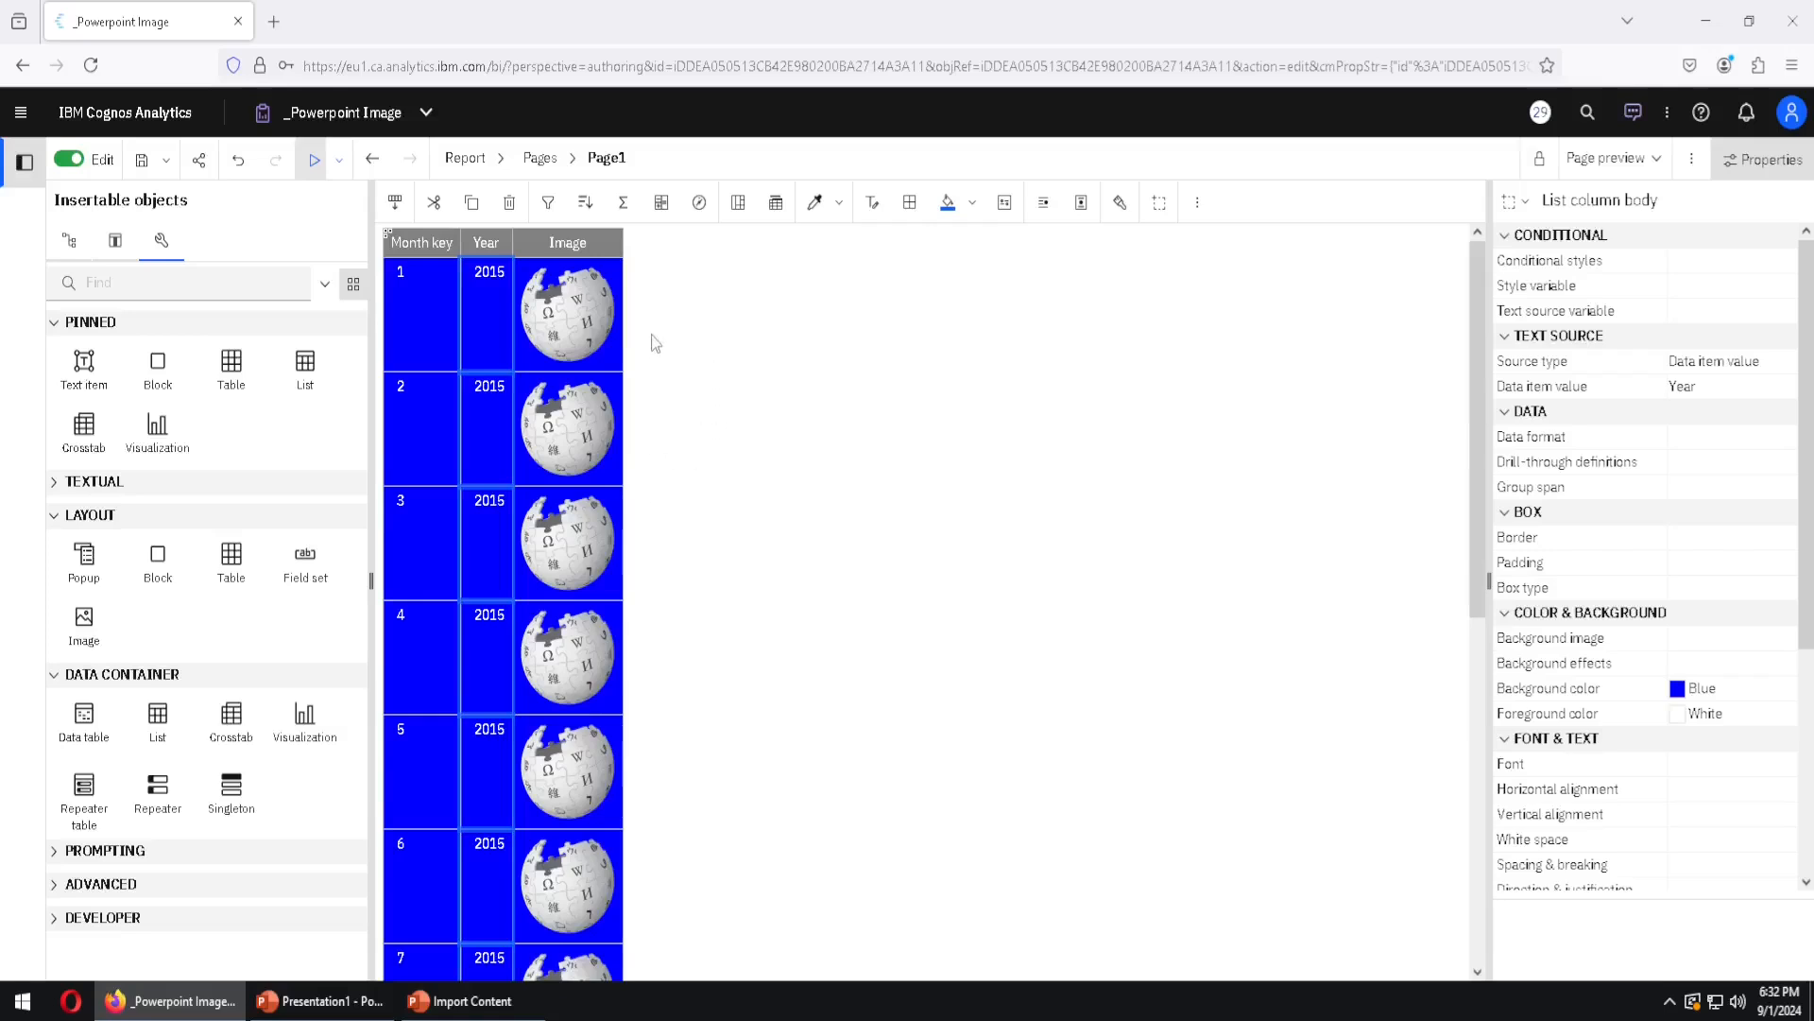
Return to PowerPoint, import List1 into Slide 2 without inline images, and move the month 5 picture out of the table into the empty area beside it.
click(473, 1001)
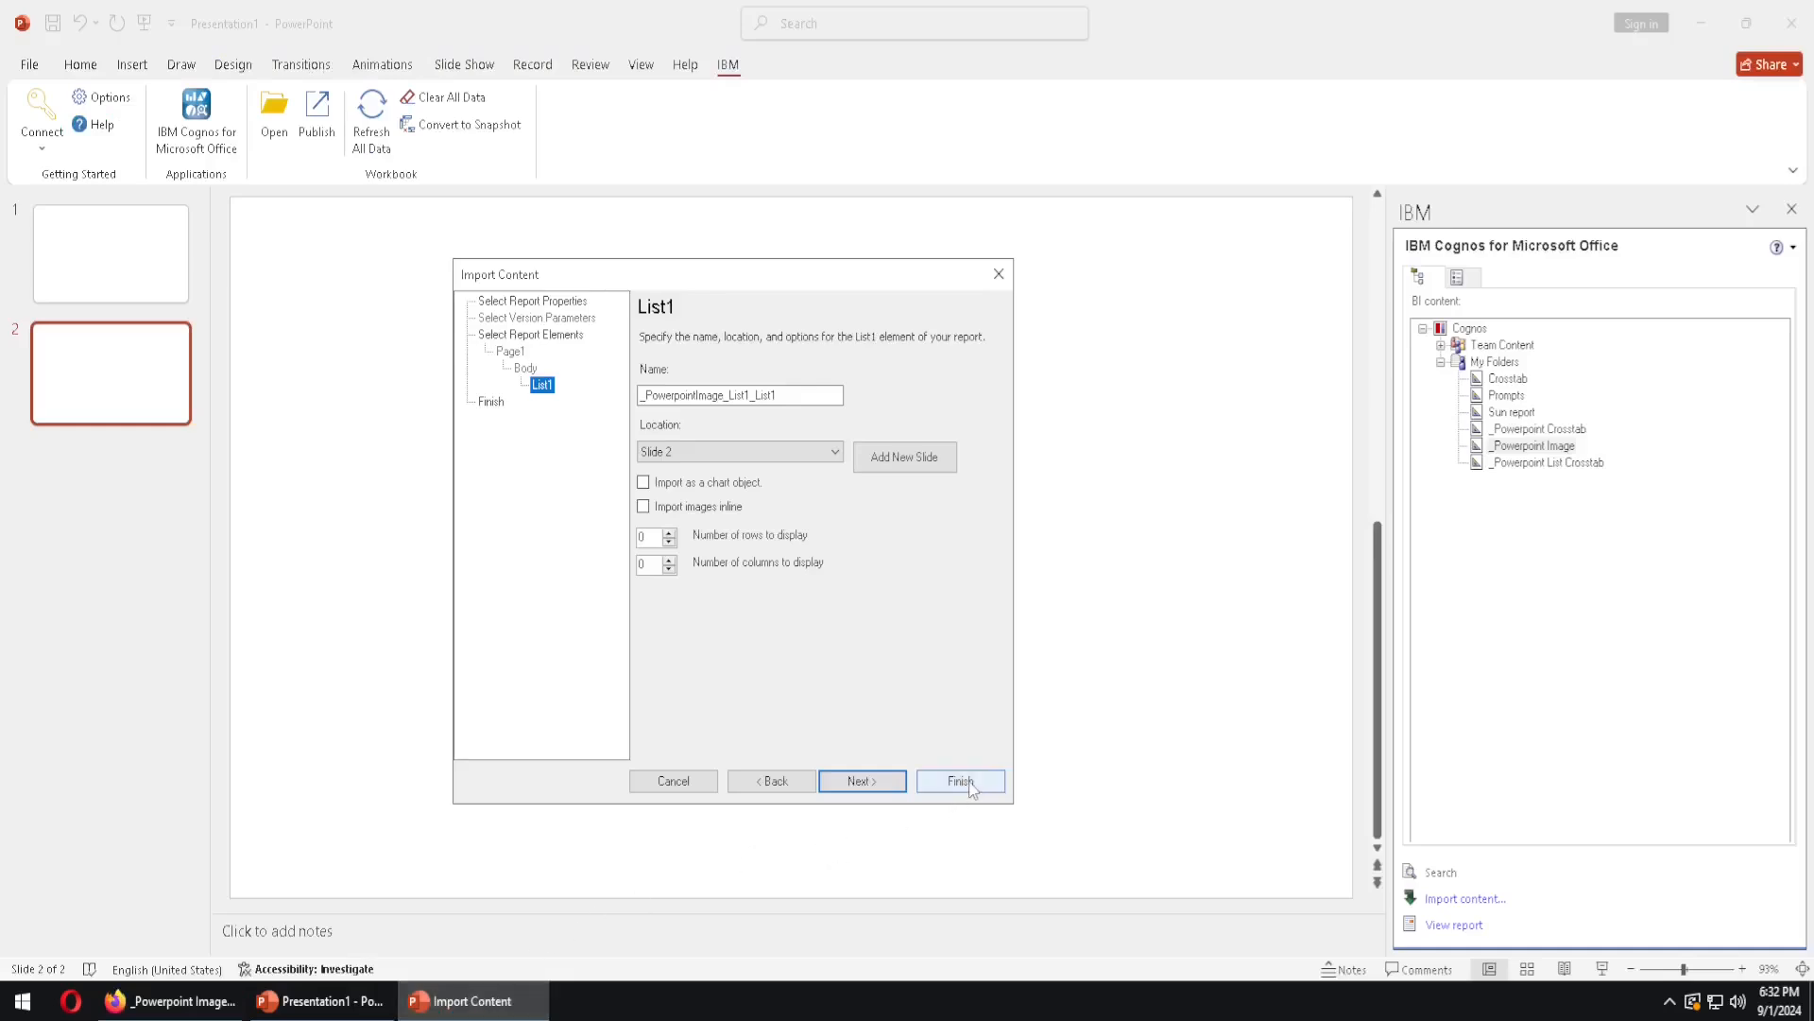
click(960, 781)
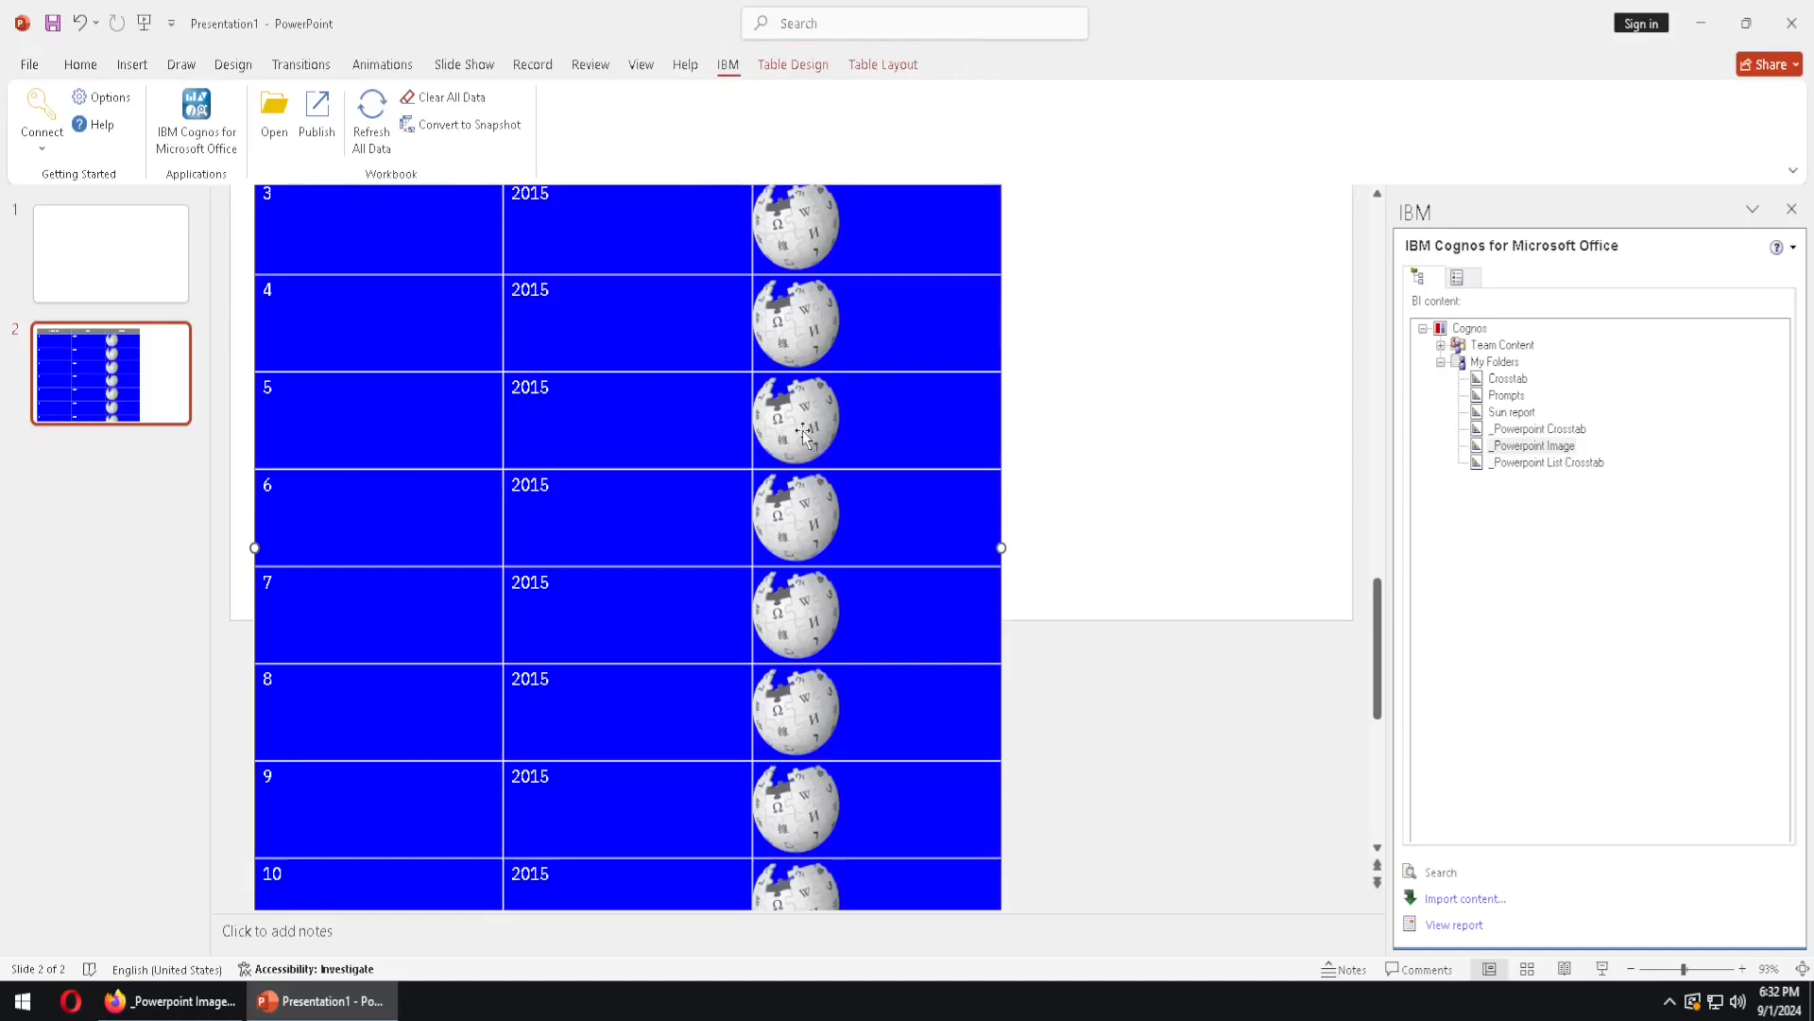
drag(803, 432, 1189, 394)
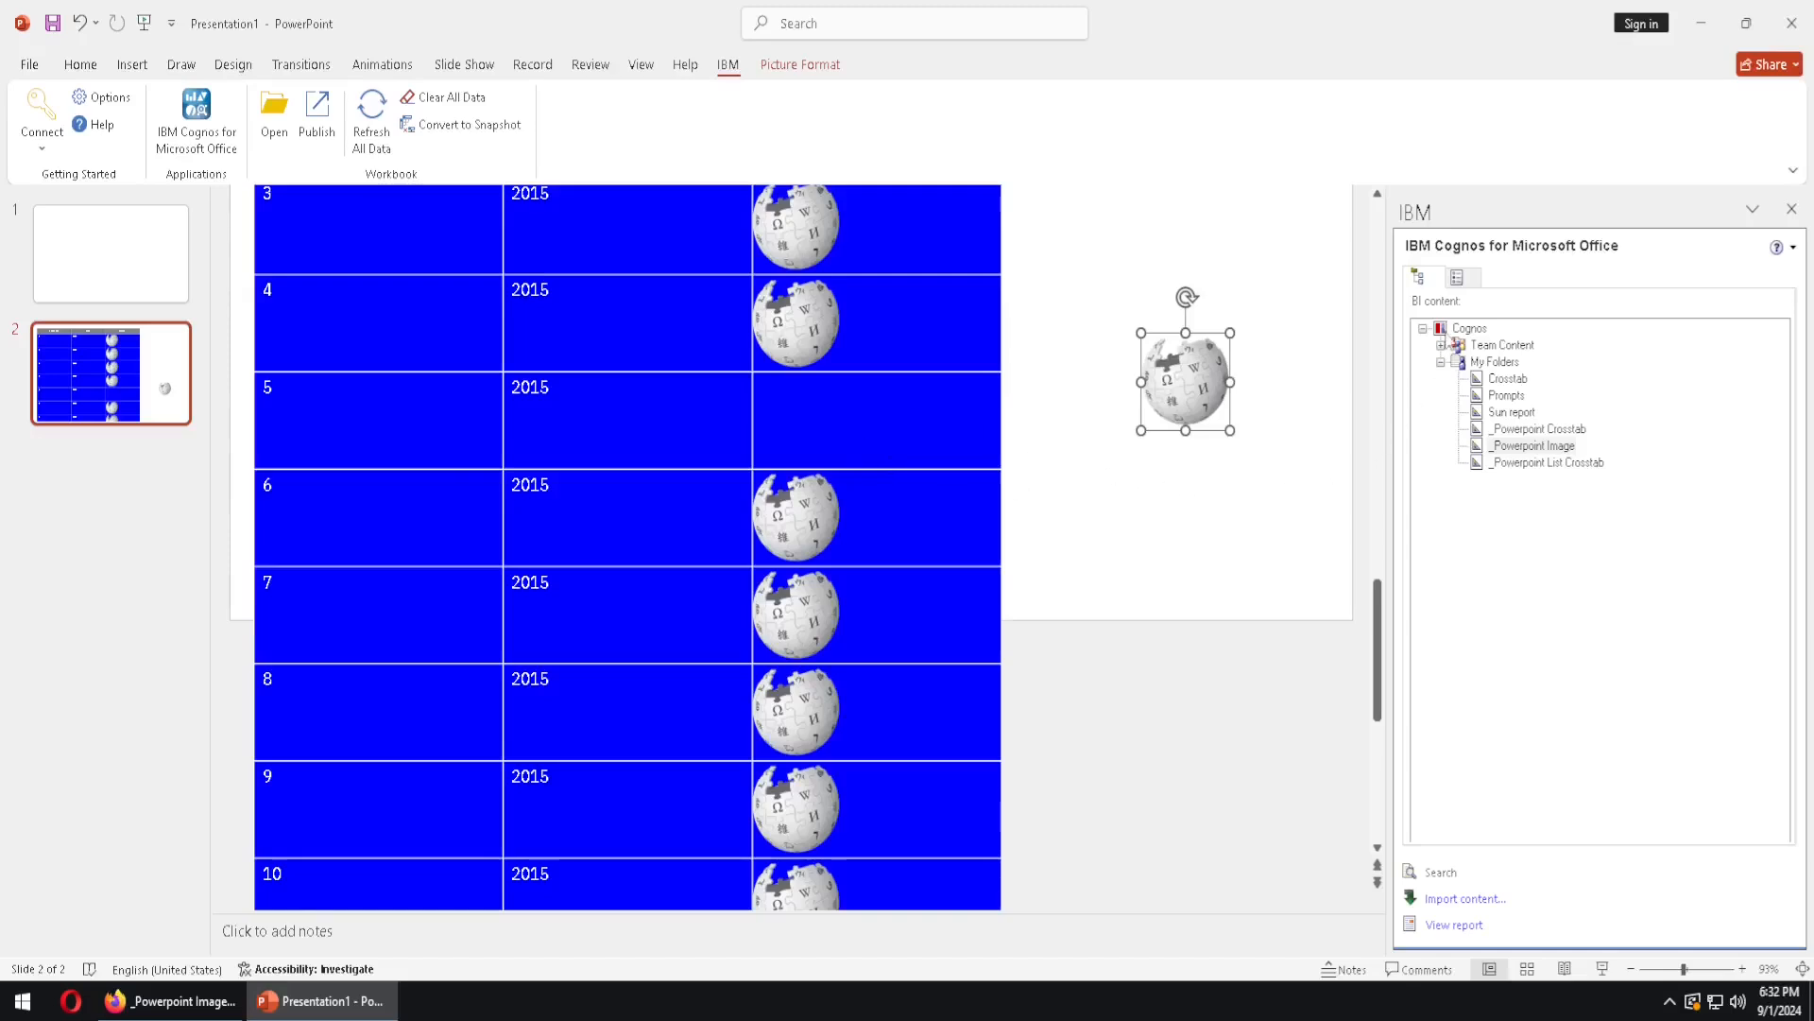
Remove the imported _Powerpoint Image report and its data from Slide 2.
click(1463, 282)
right_click(1498, 344)
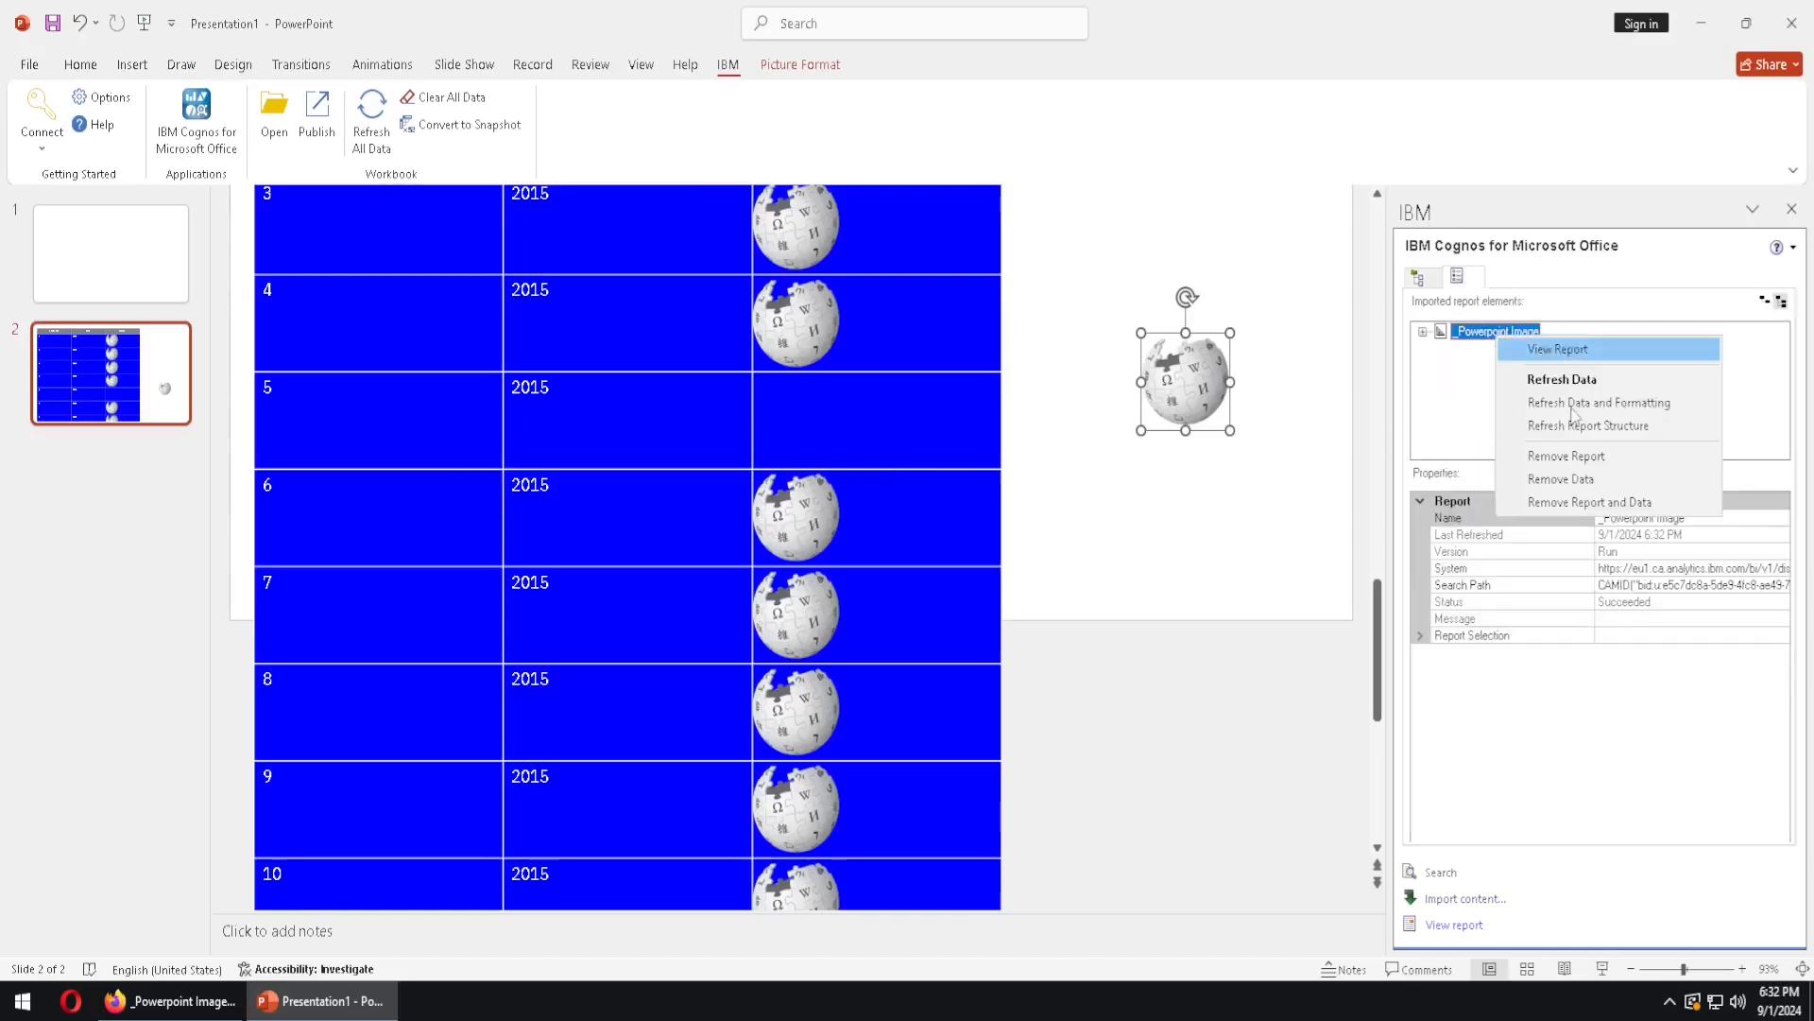
click(1579, 499)
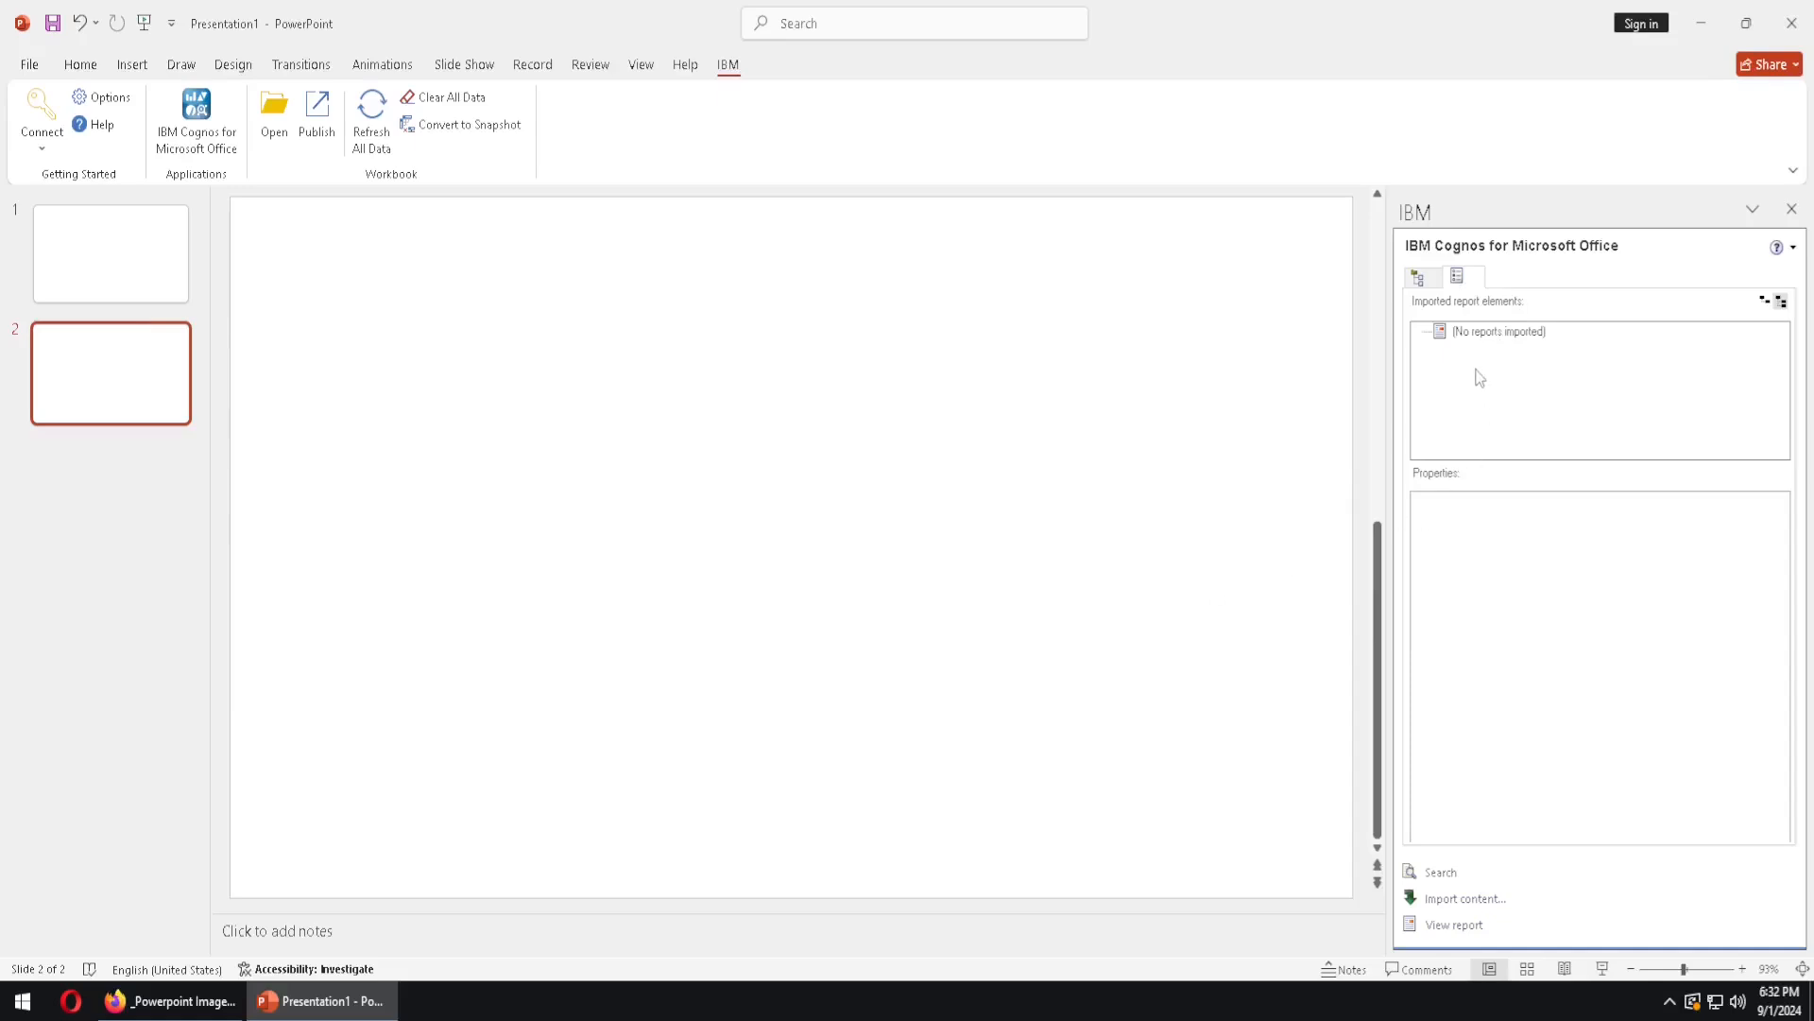
Import List1 from the _Powerpoint Image report into Slide 2 with images placed inline.
click(1419, 275)
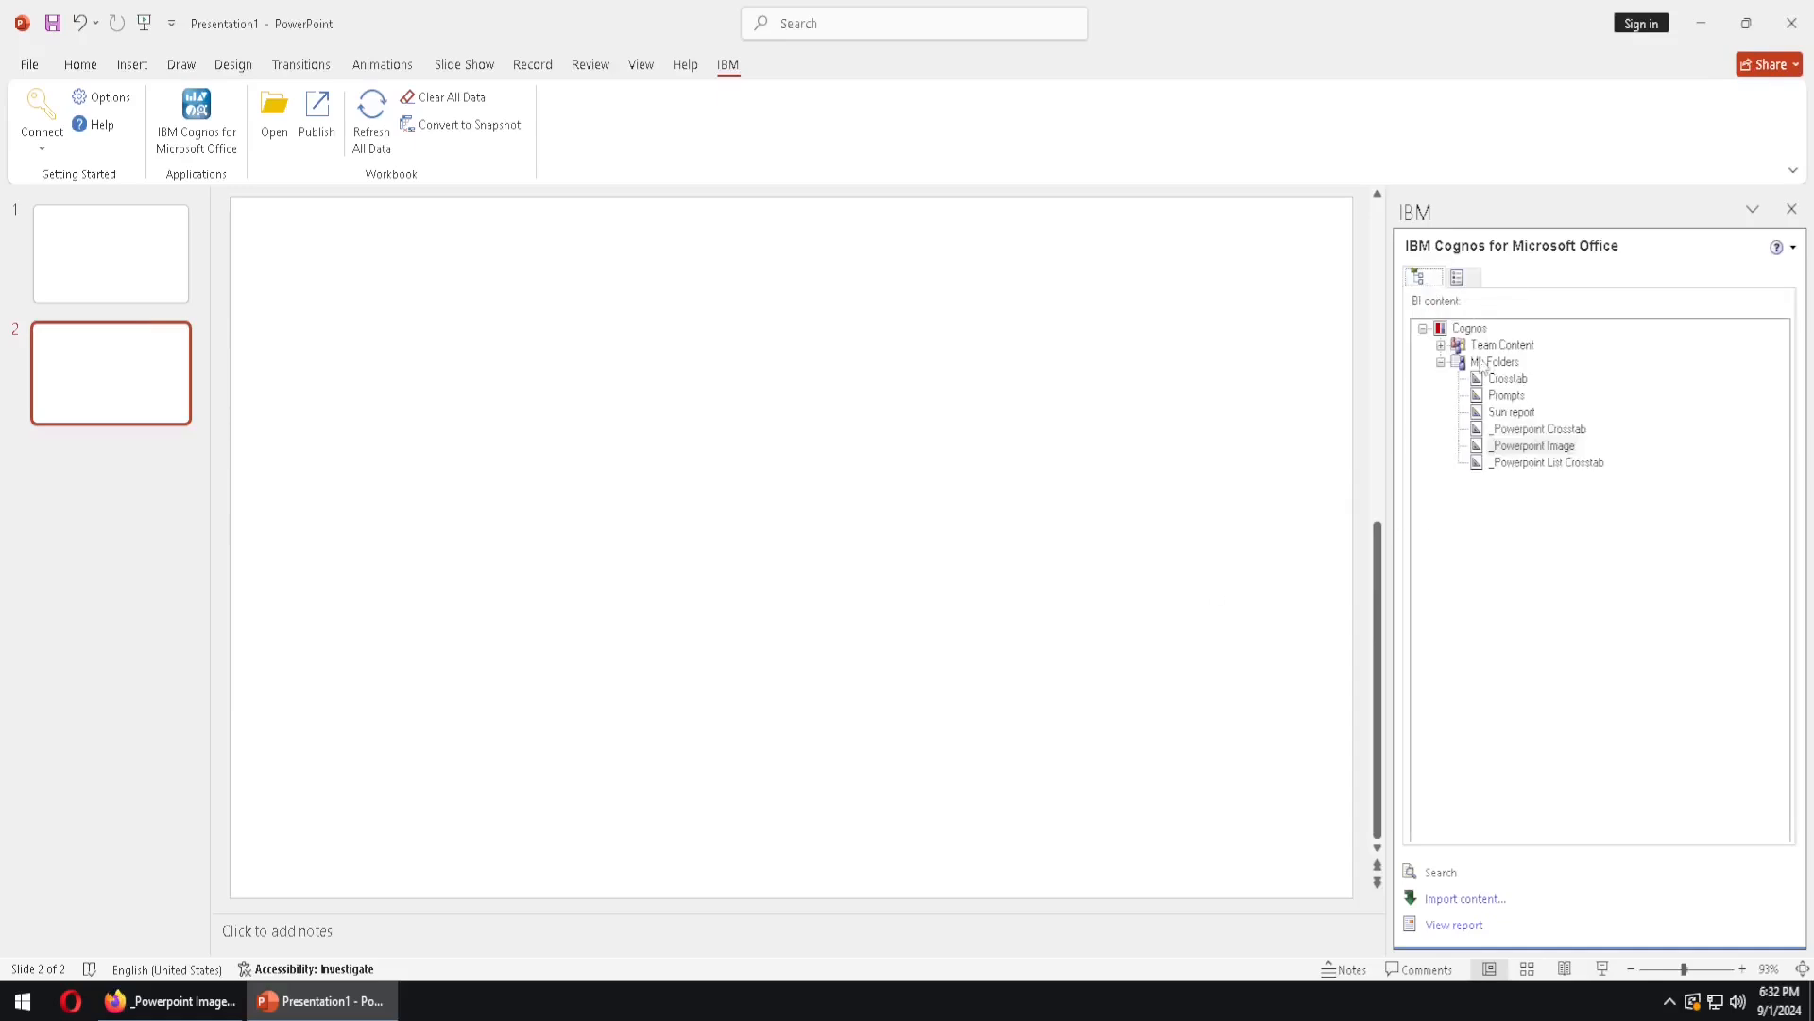
double_click(1548, 451)
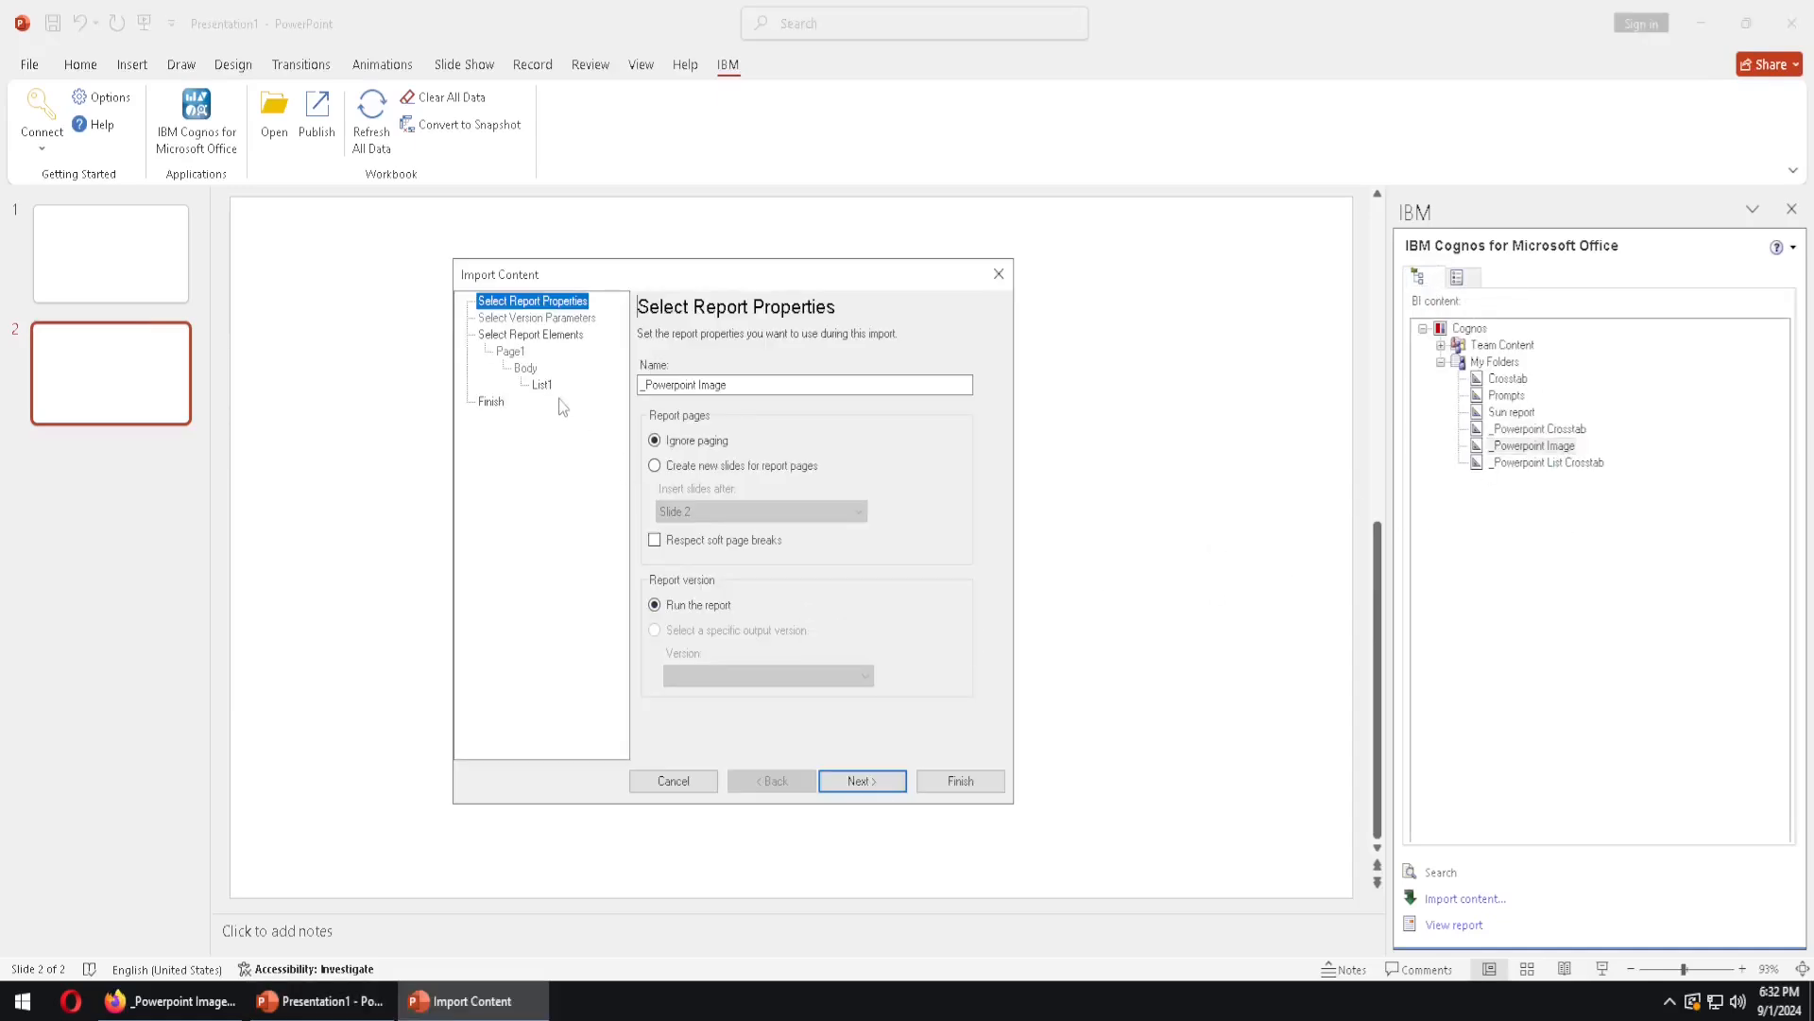
click(541, 385)
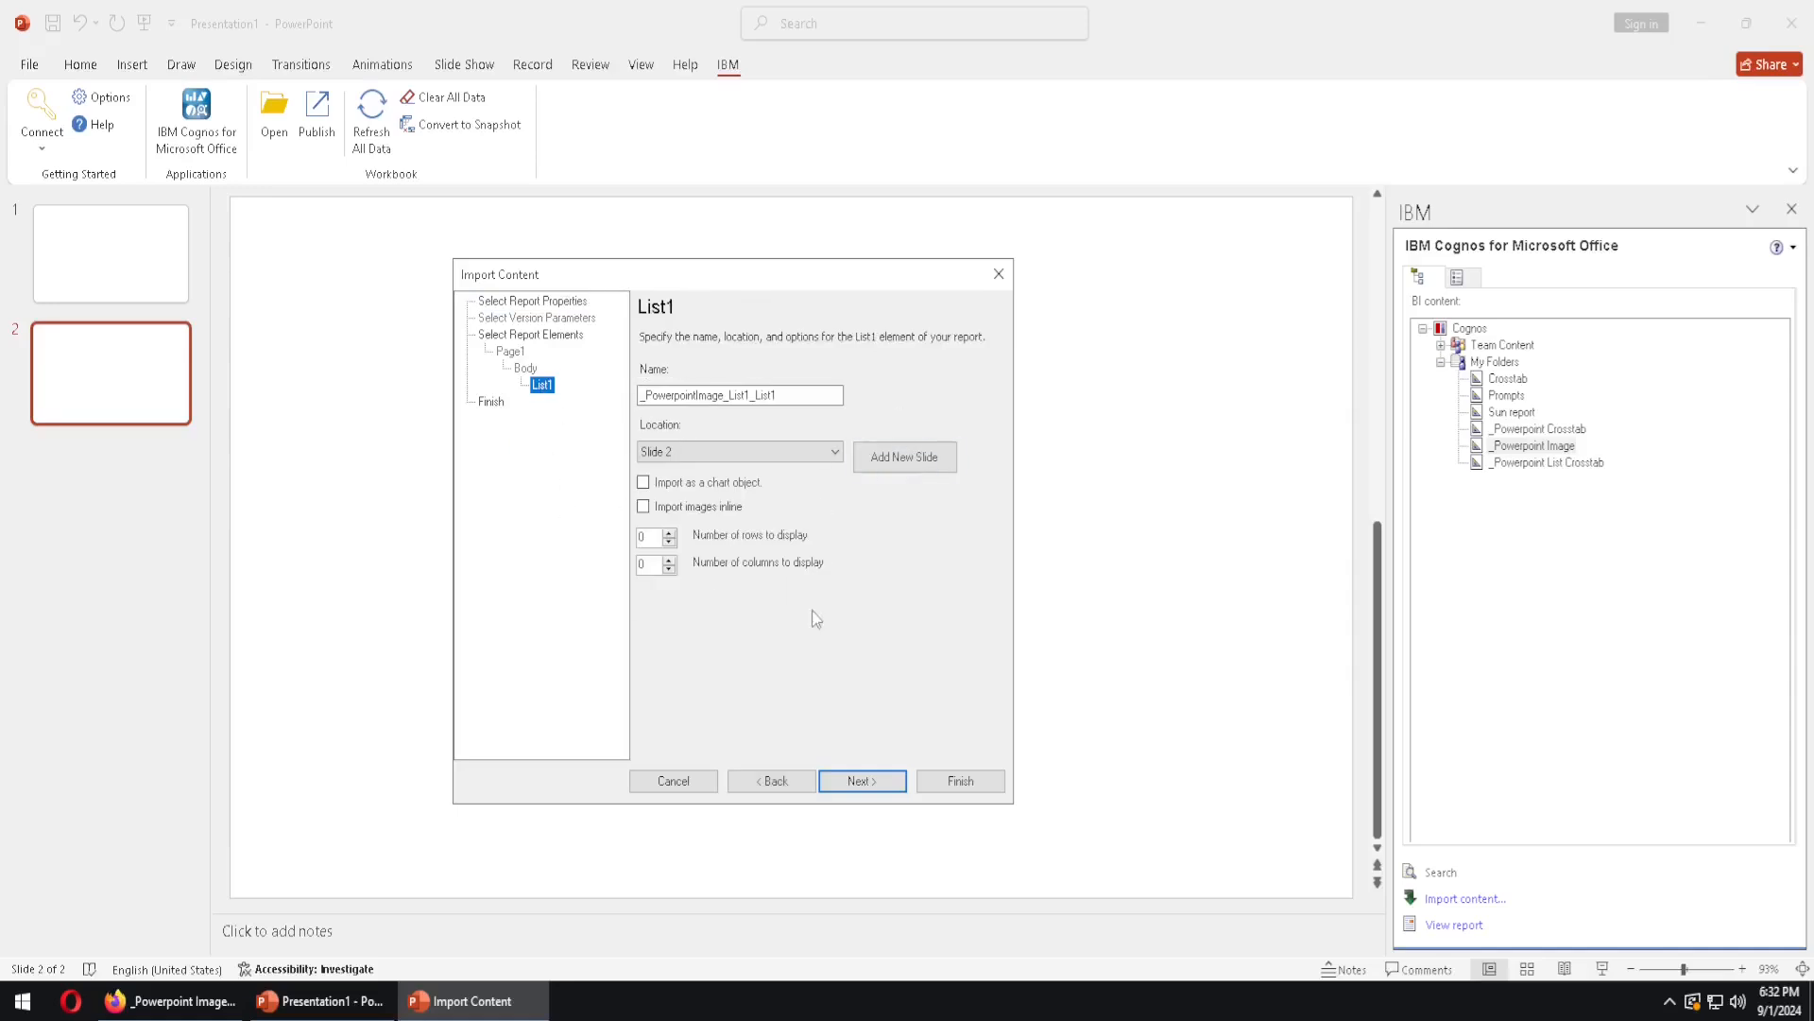
click(644, 509)
click(961, 781)
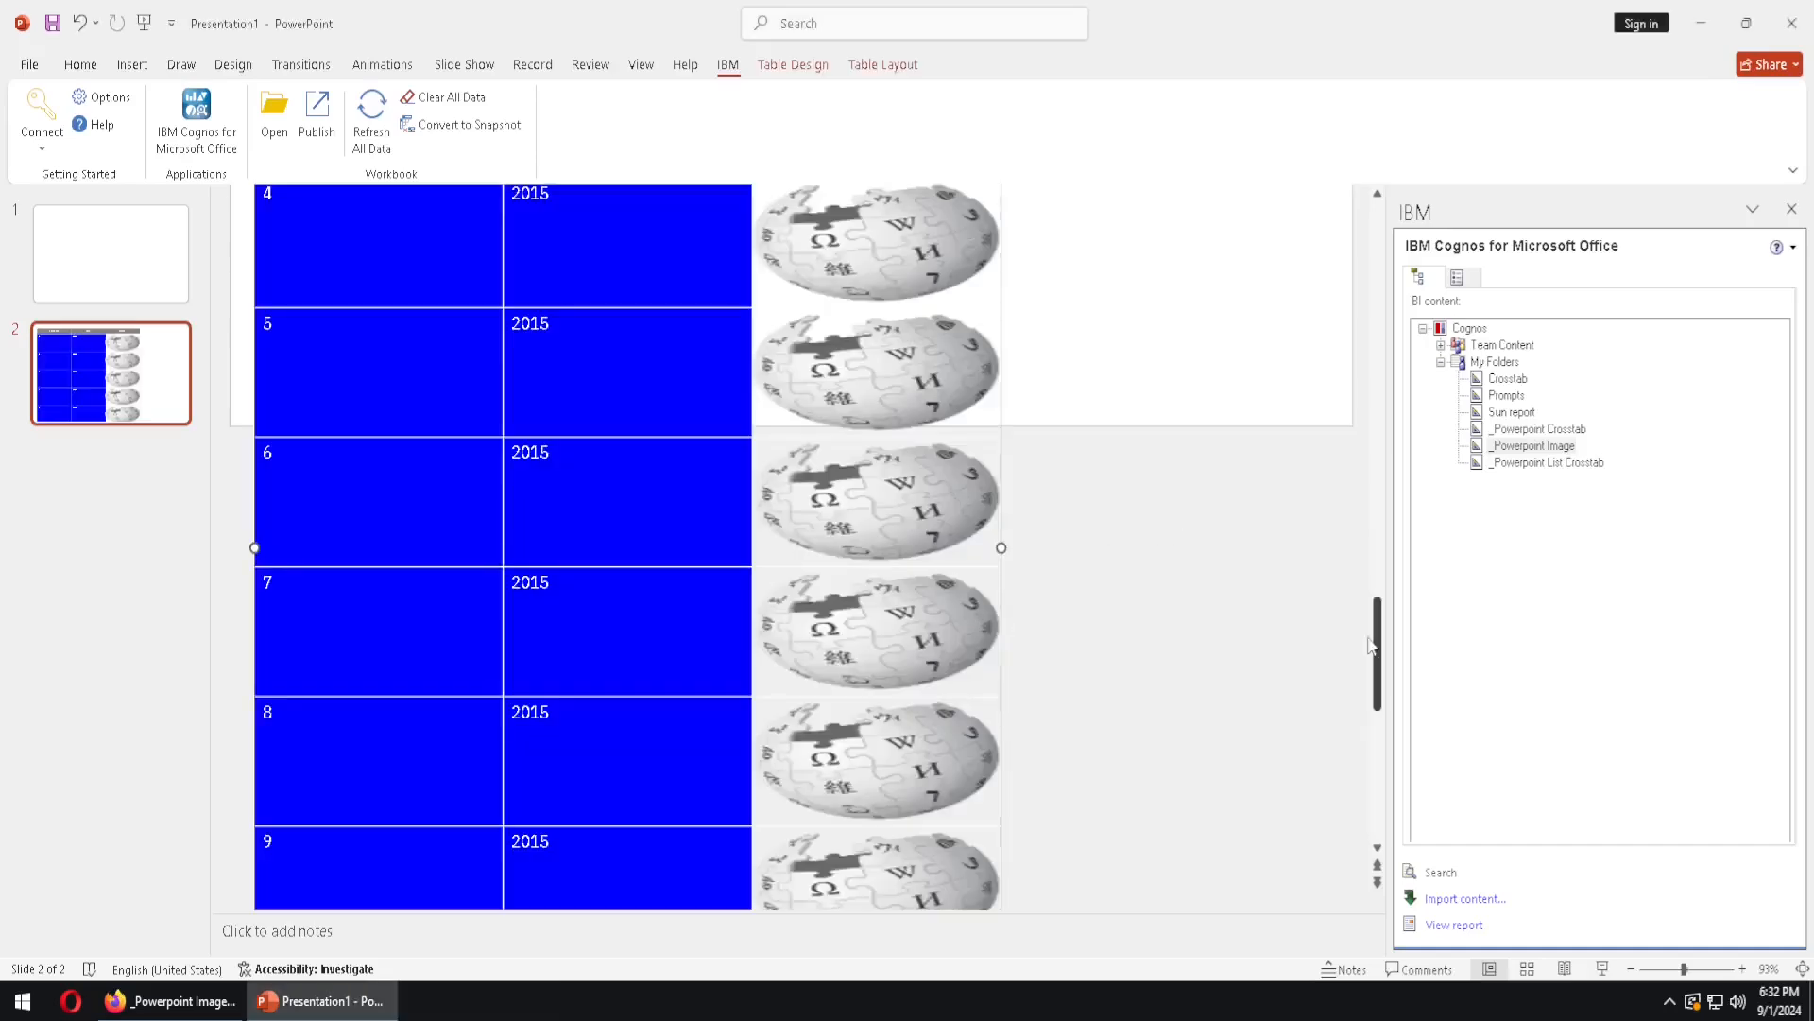
Fill the Image cell of month 1 on Slide 2 with the dark airplane picture from the online Airplane pictures.
drag(1375, 639, 1318, 455)
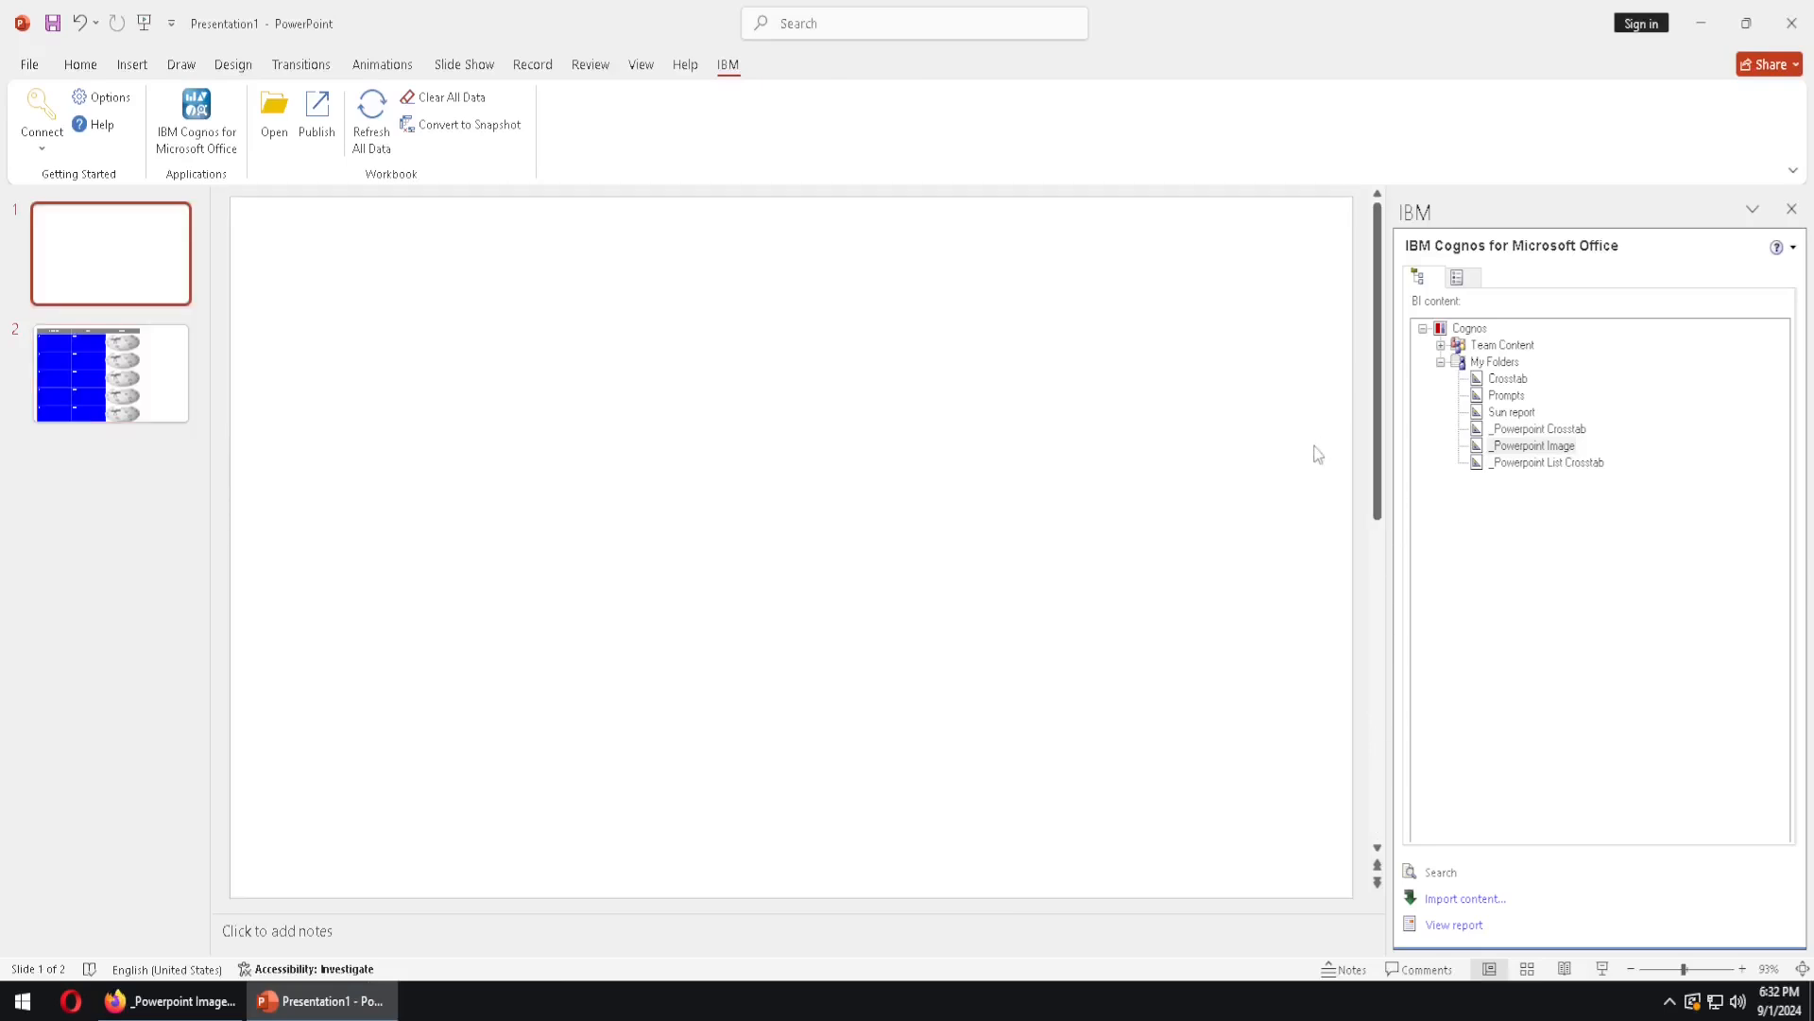
click(179, 387)
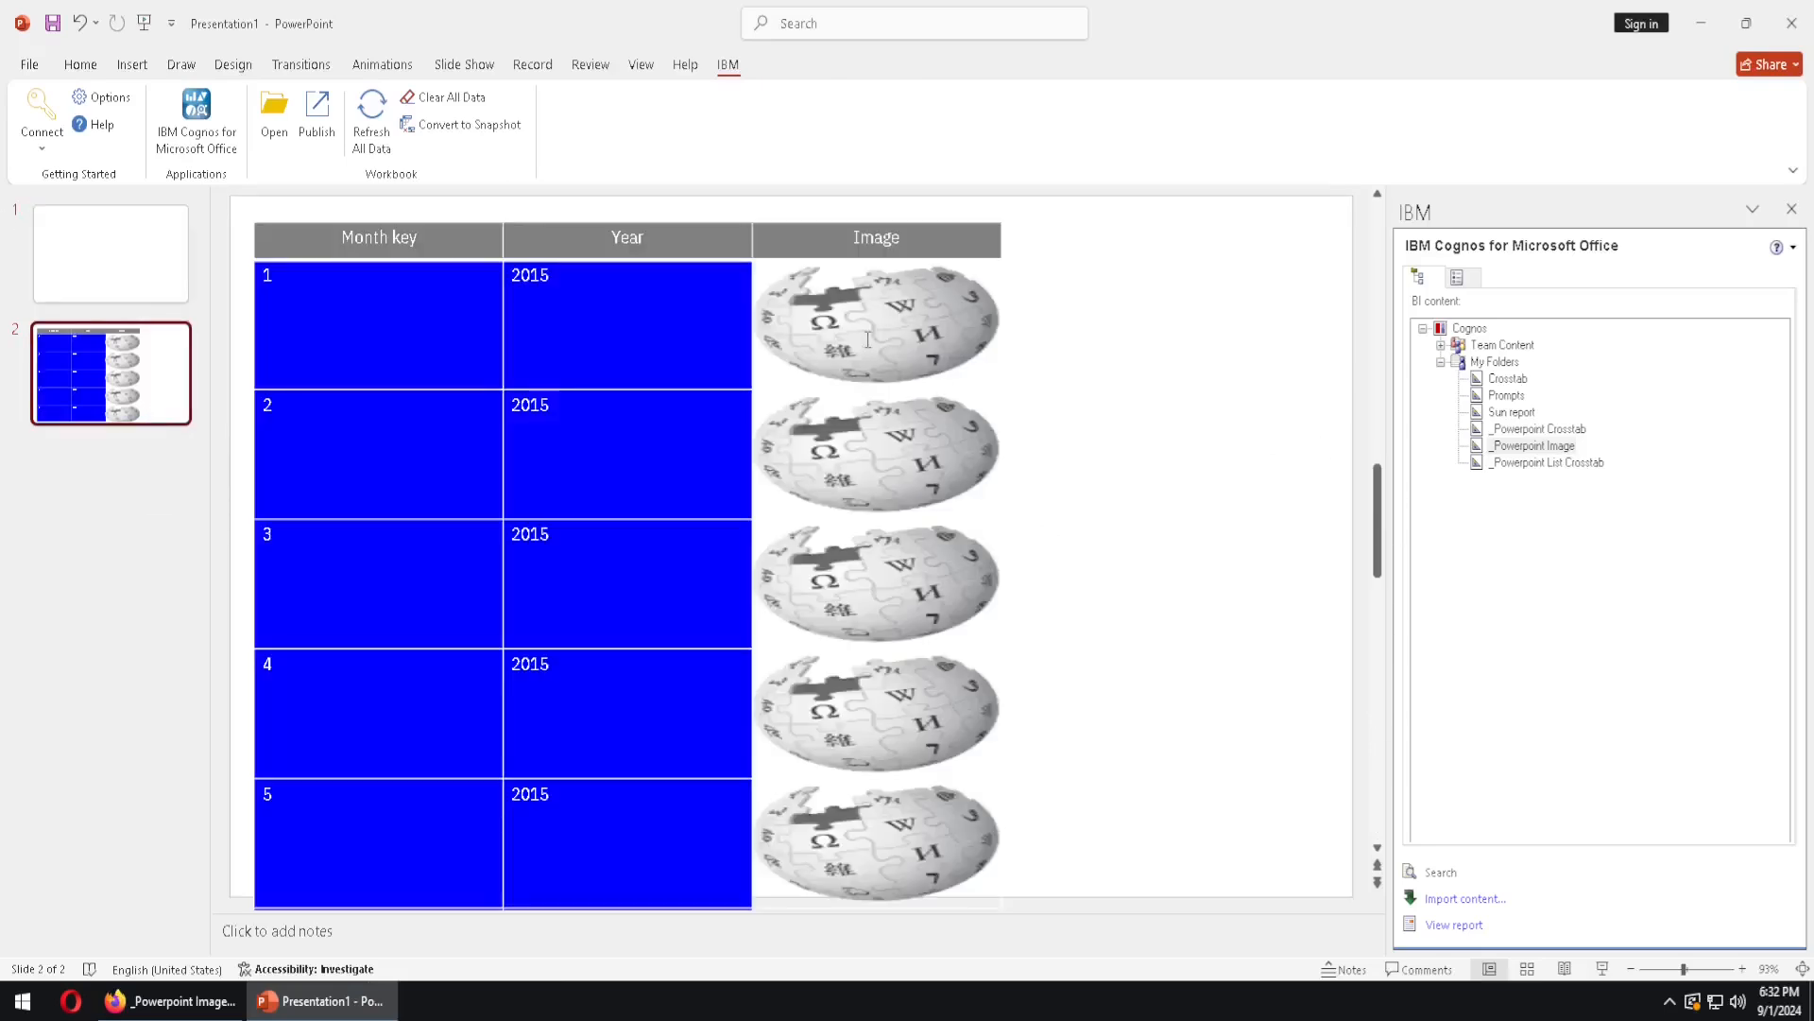
click(800, 337)
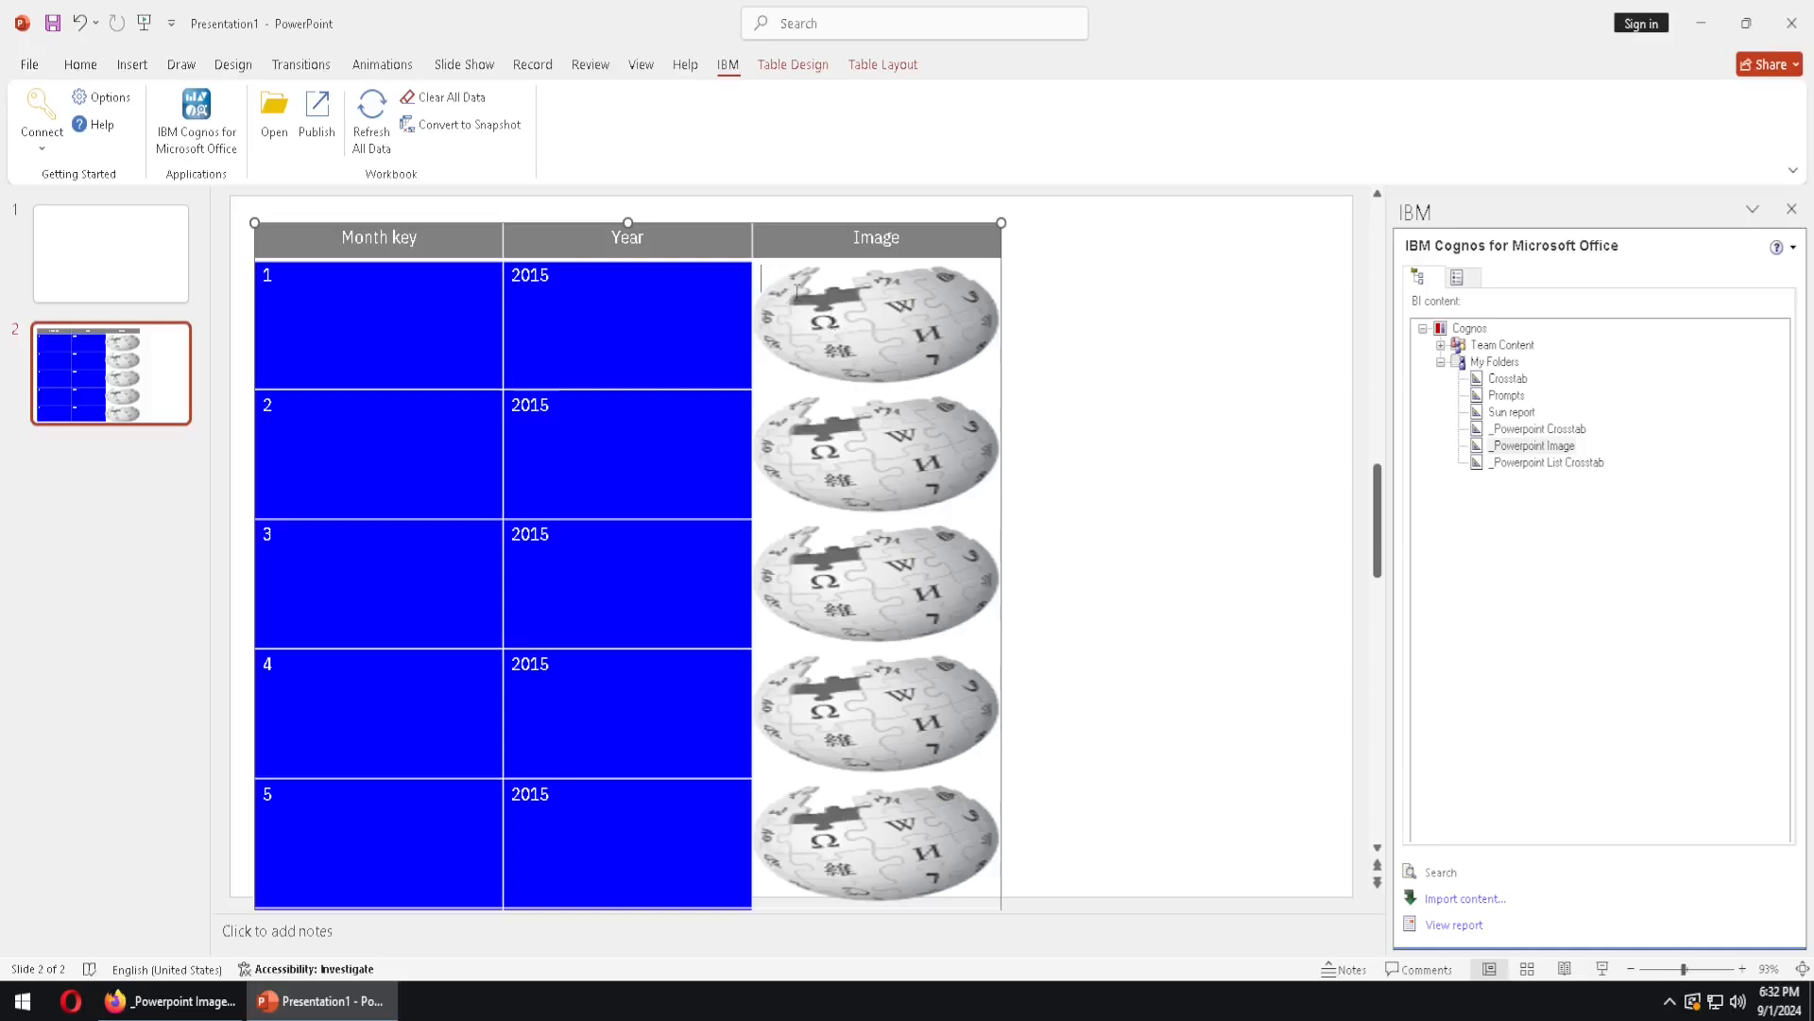
click(805, 66)
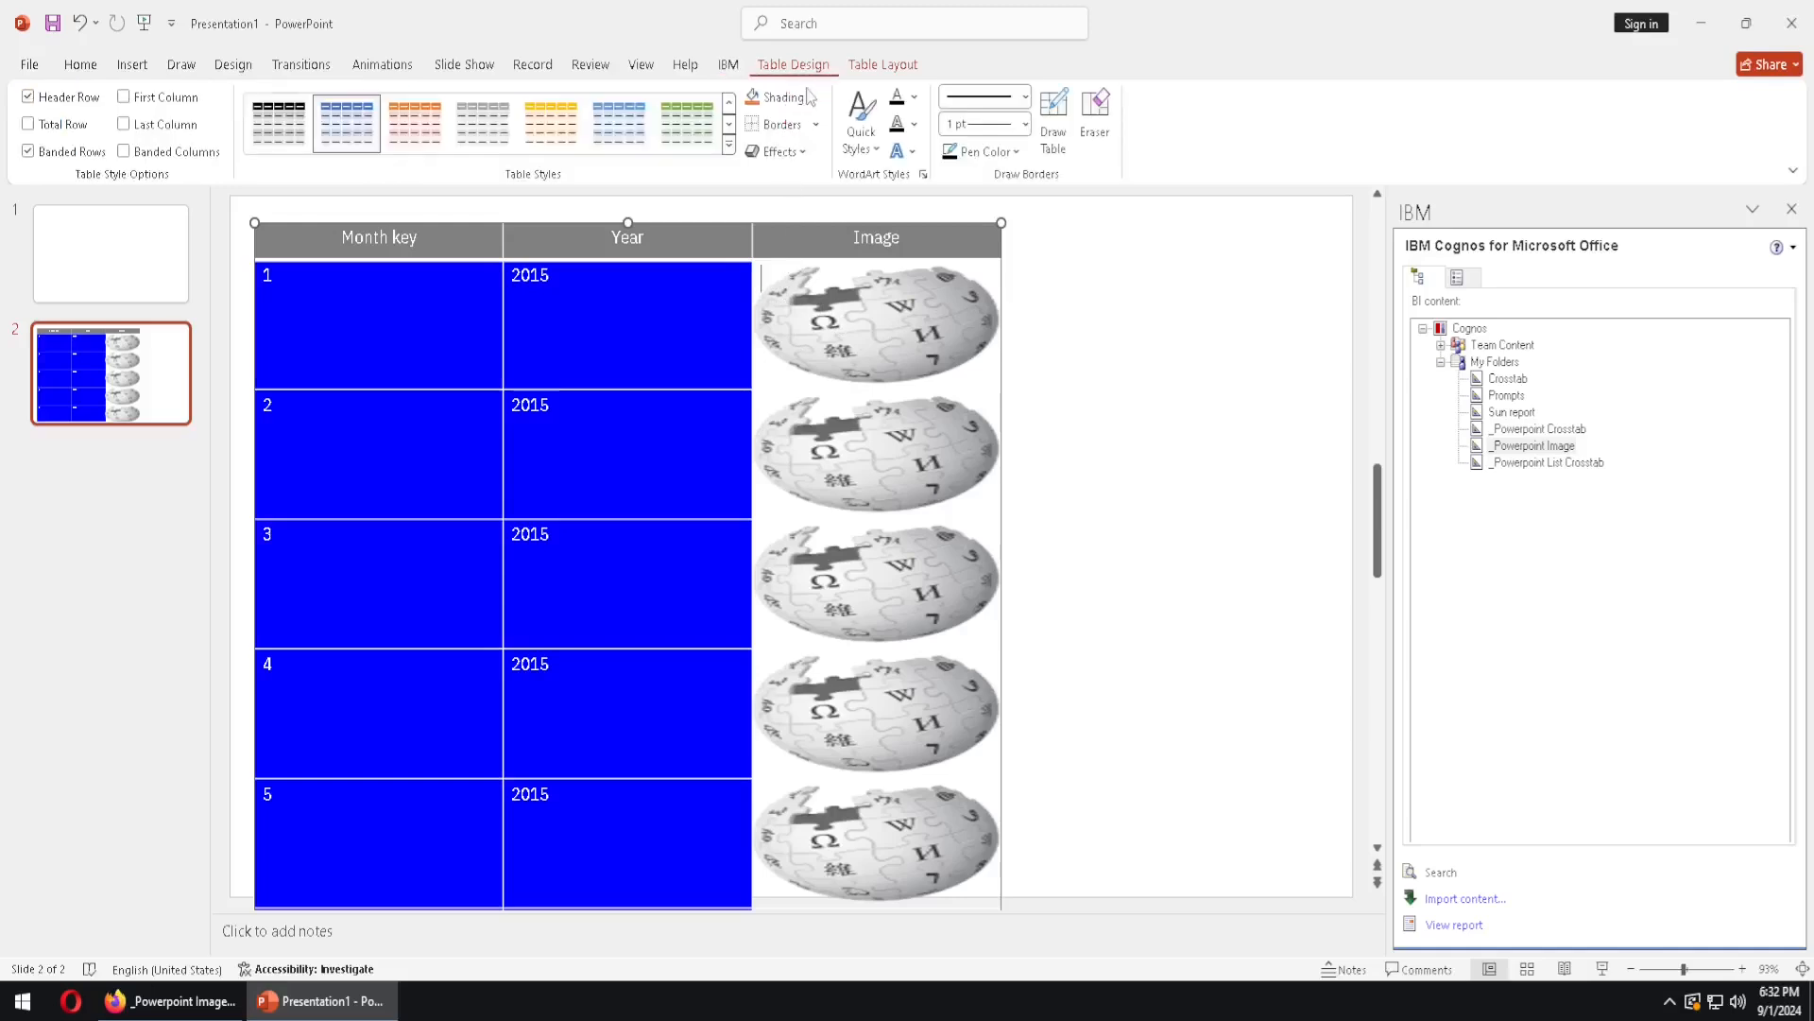
click(811, 98)
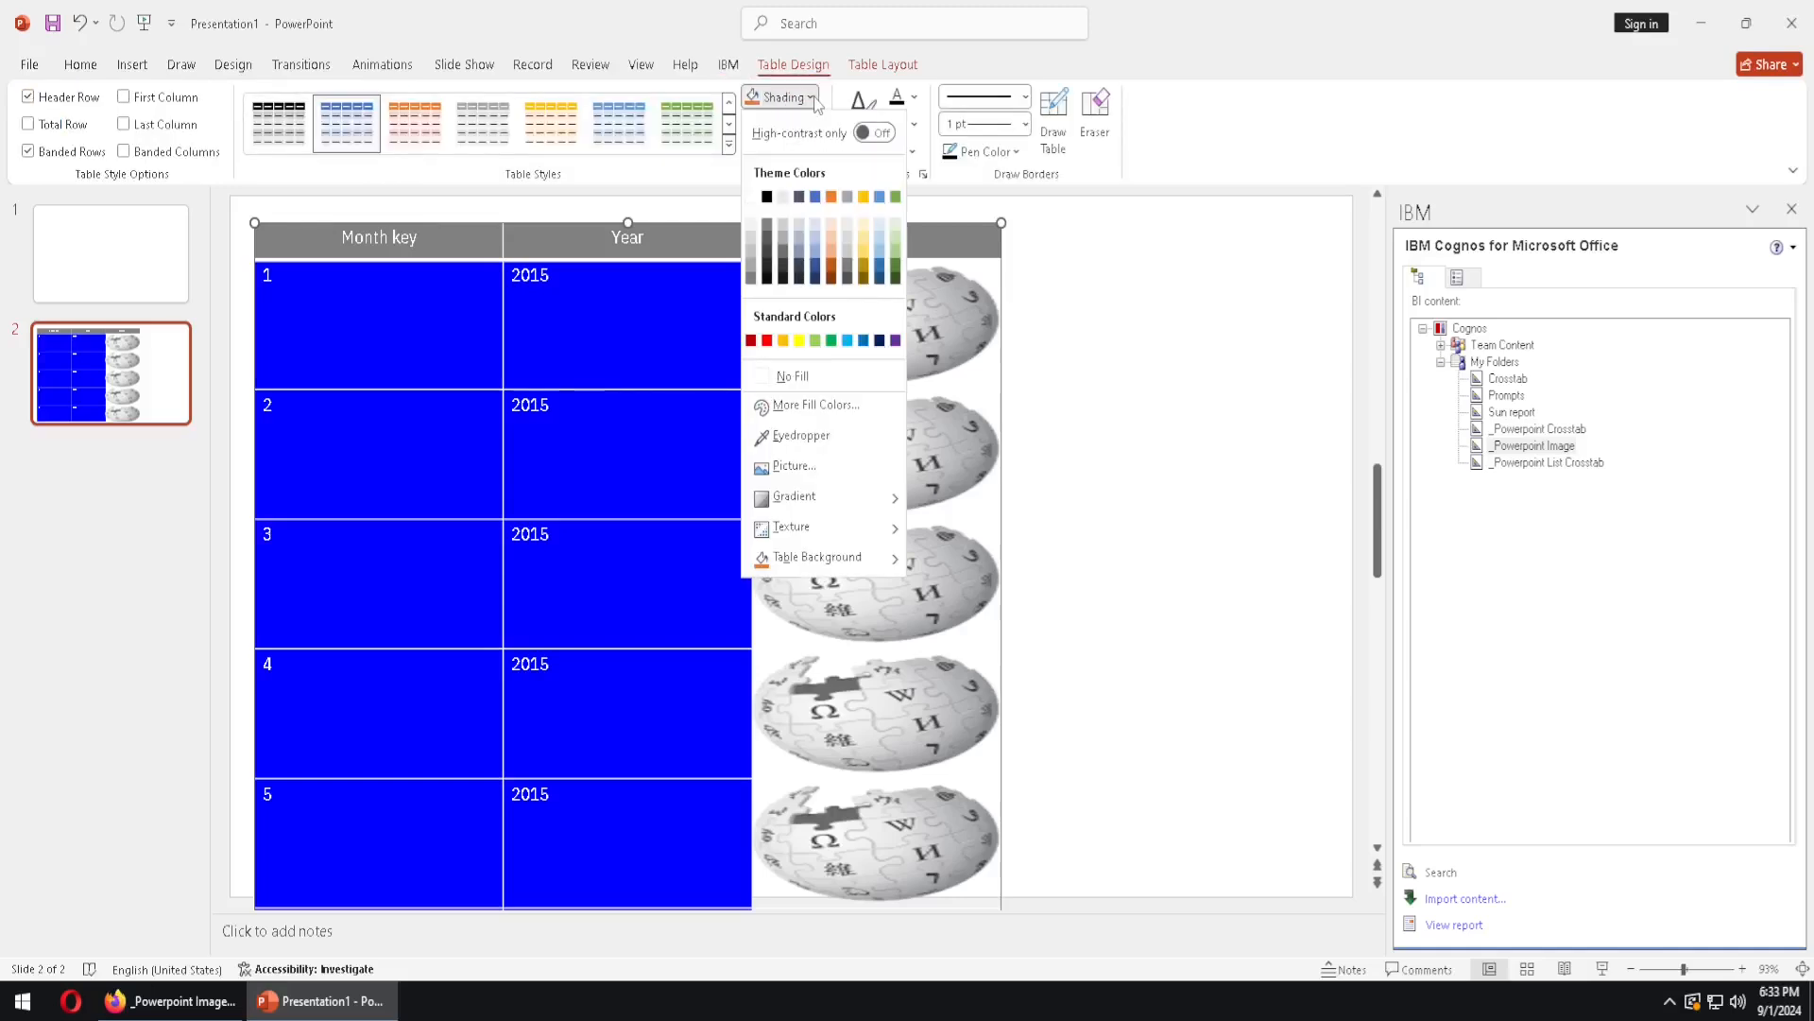
click(822, 469)
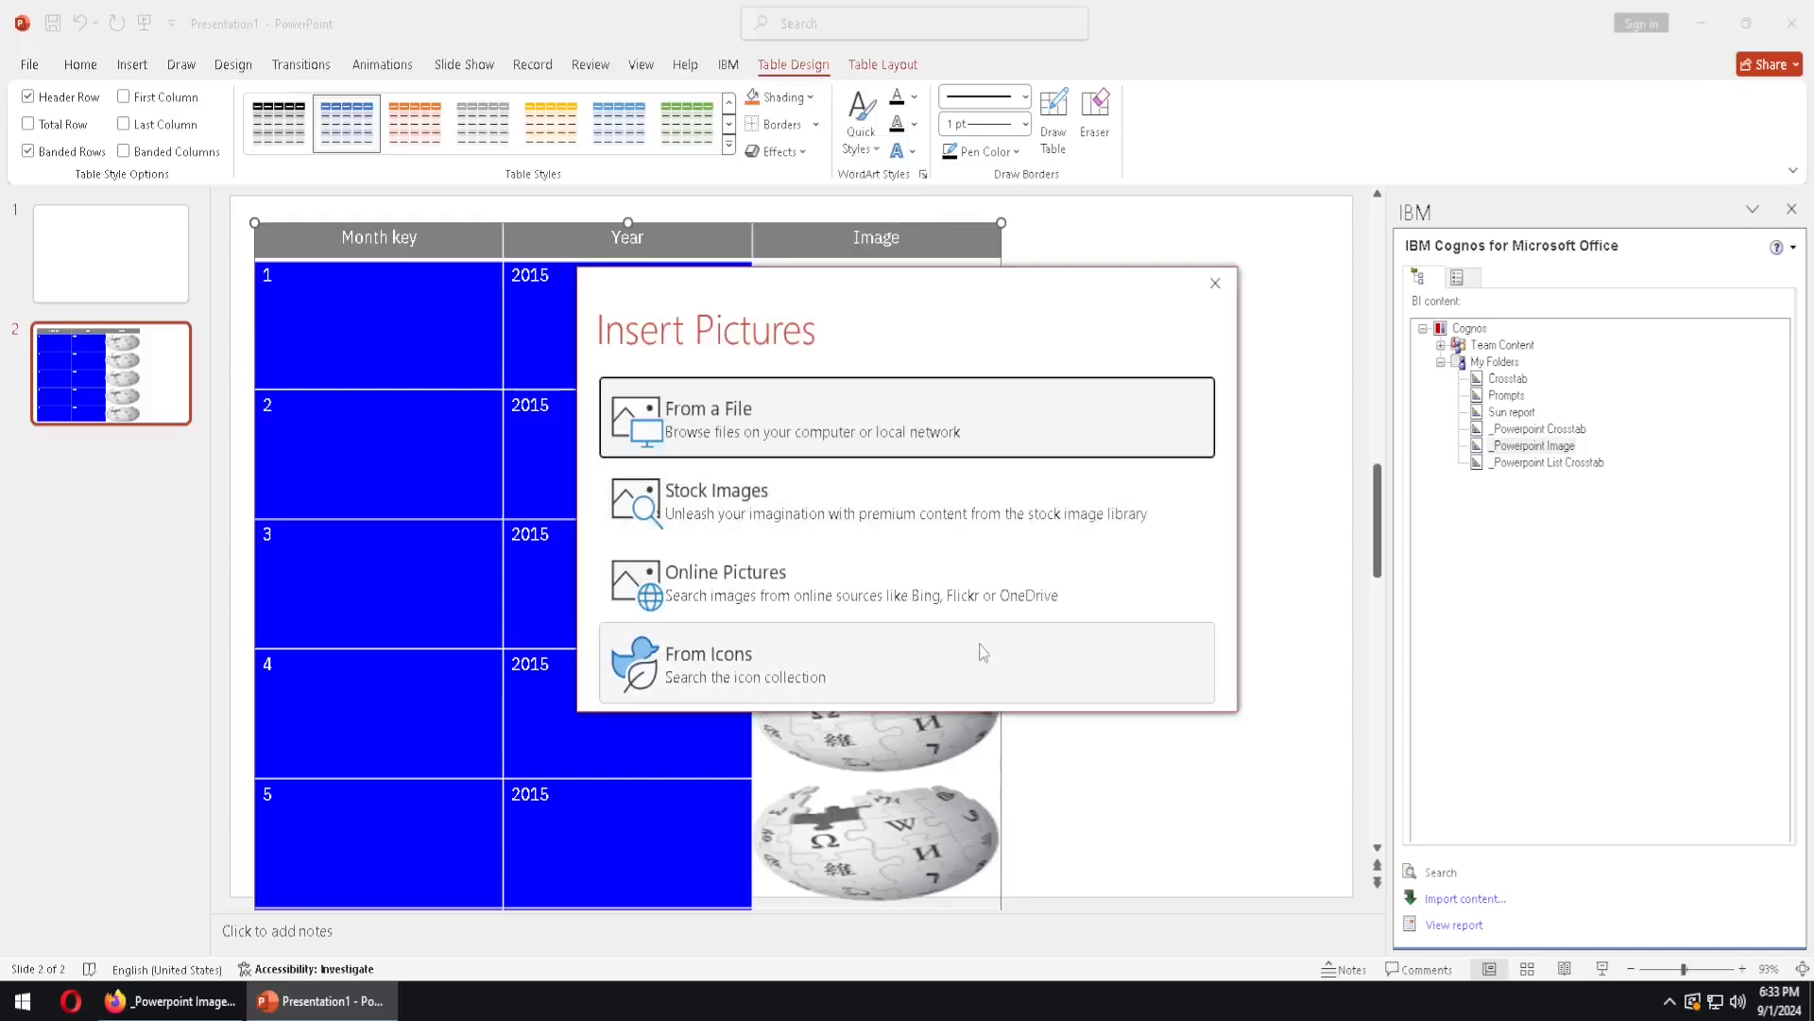
click(780, 573)
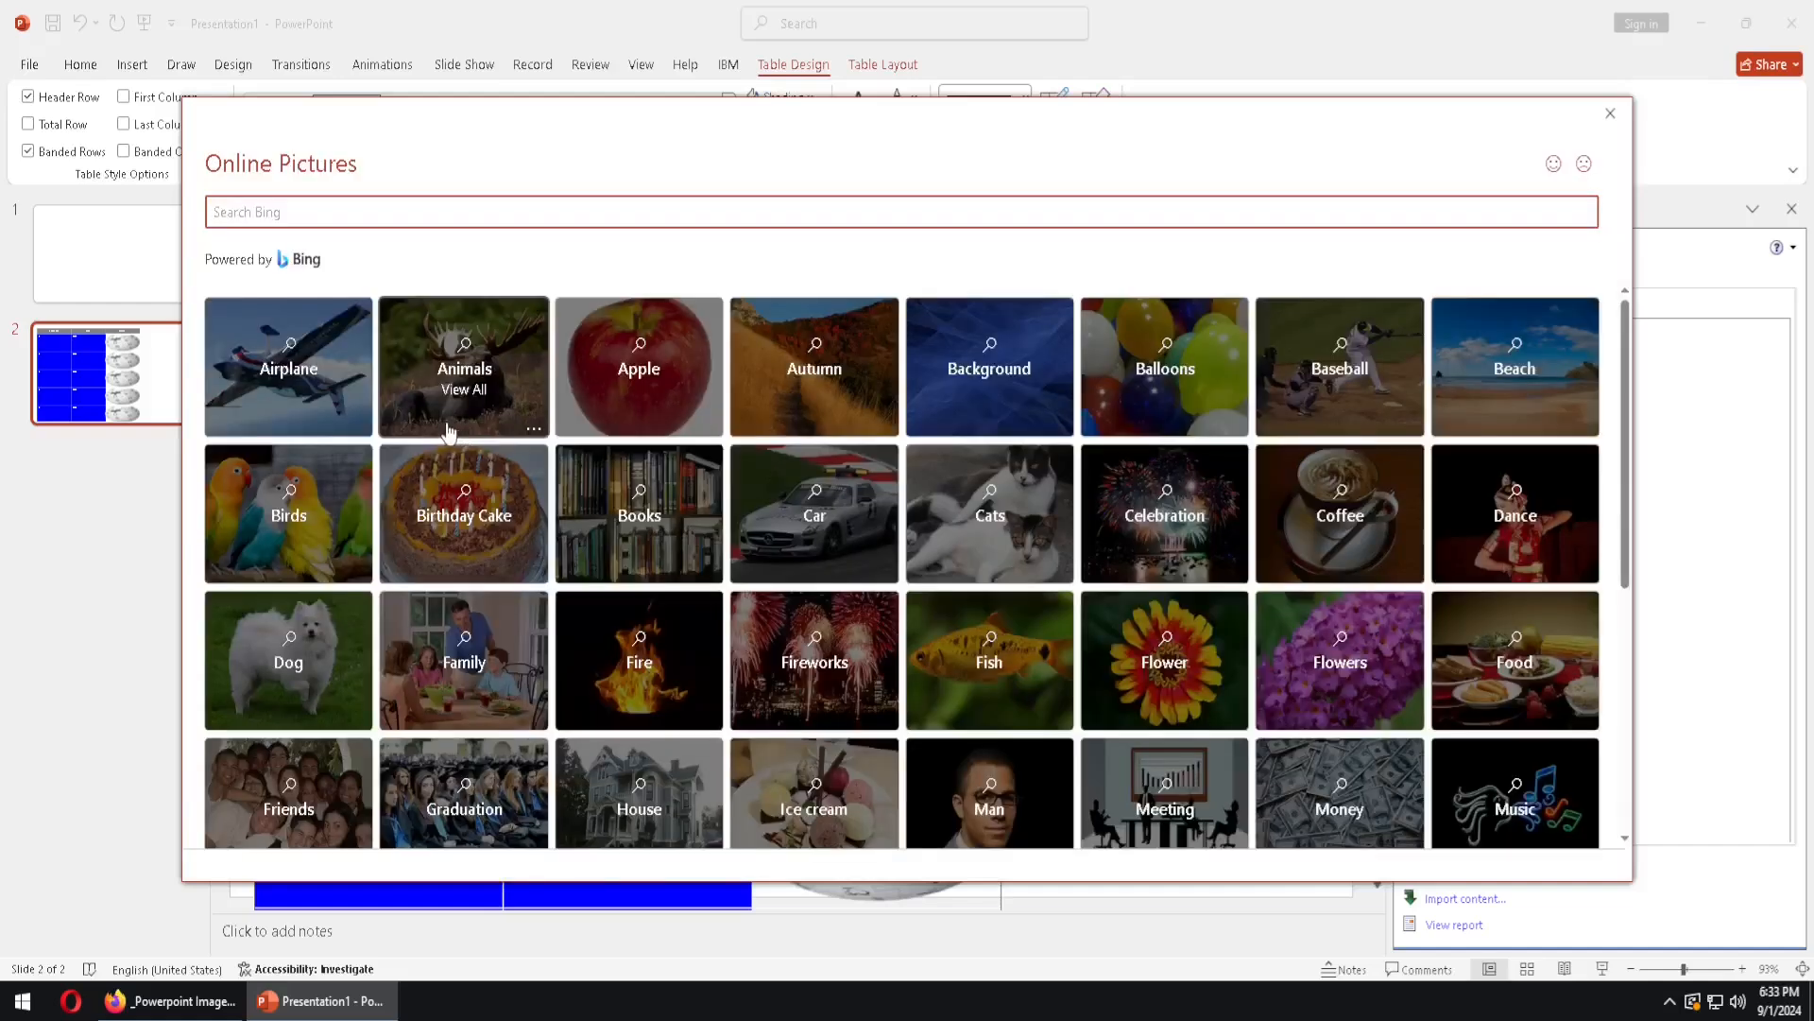
click(298, 371)
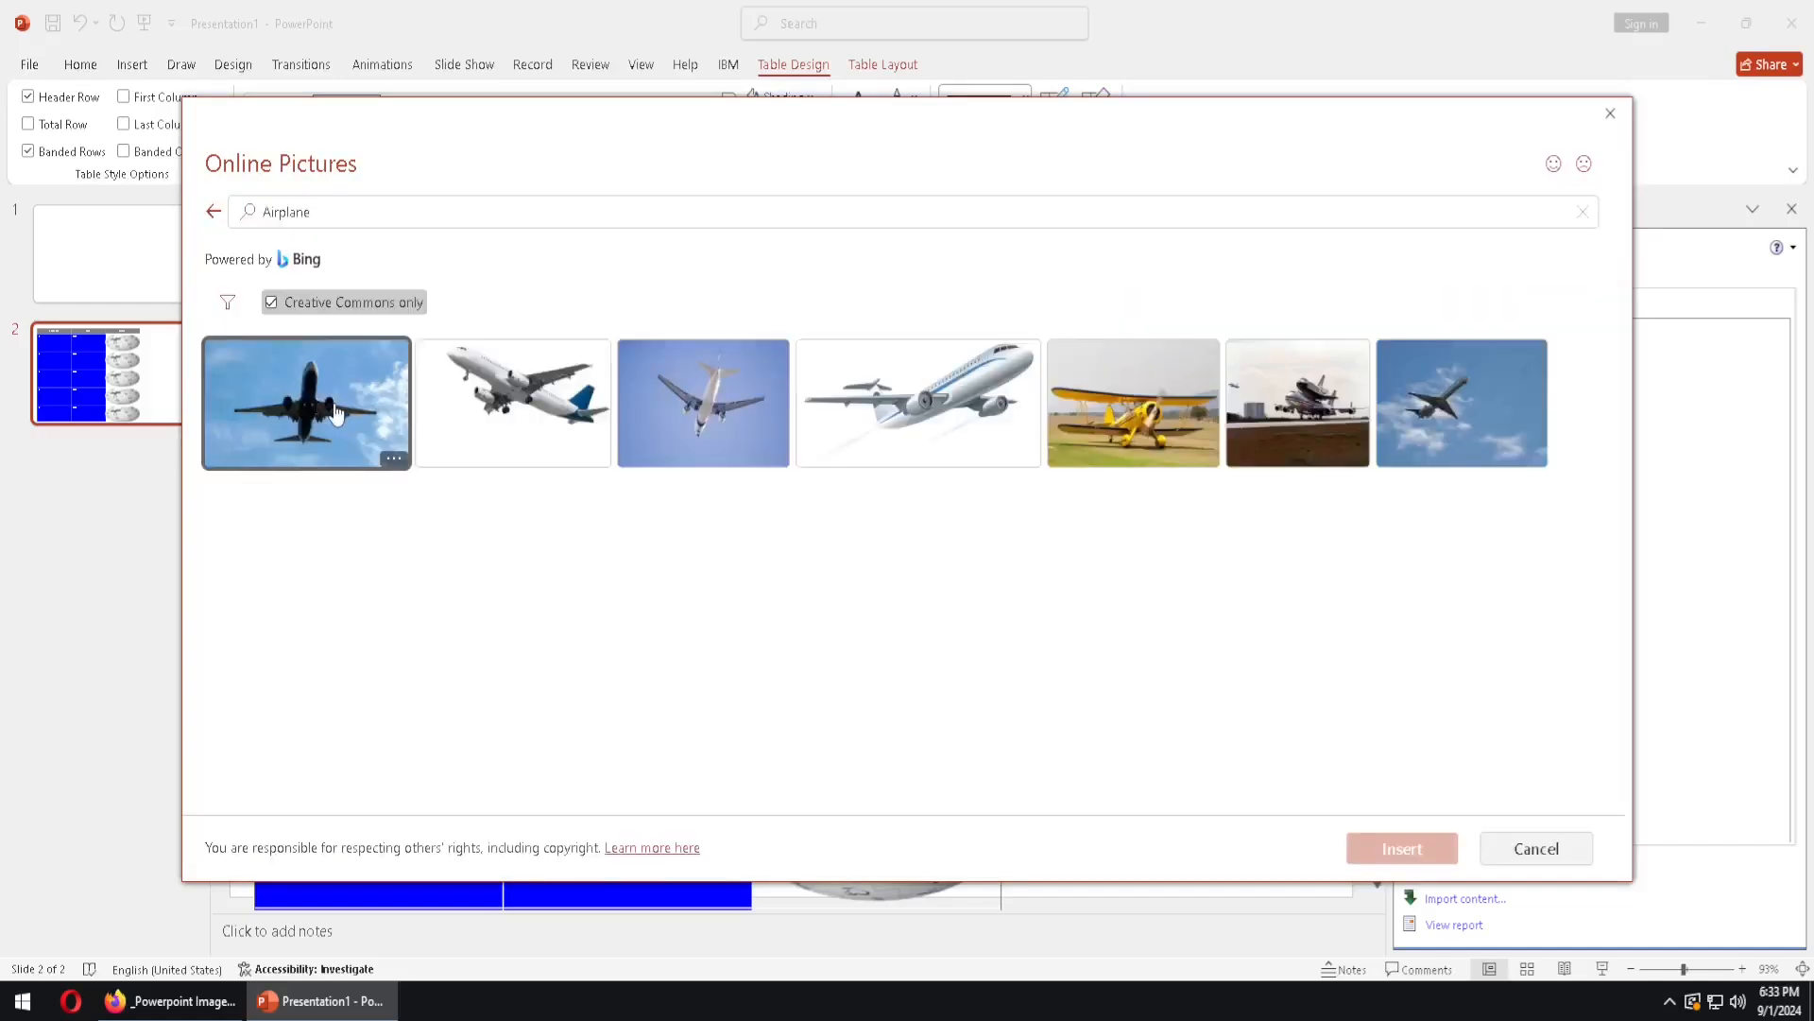
click(336, 412)
click(1420, 853)
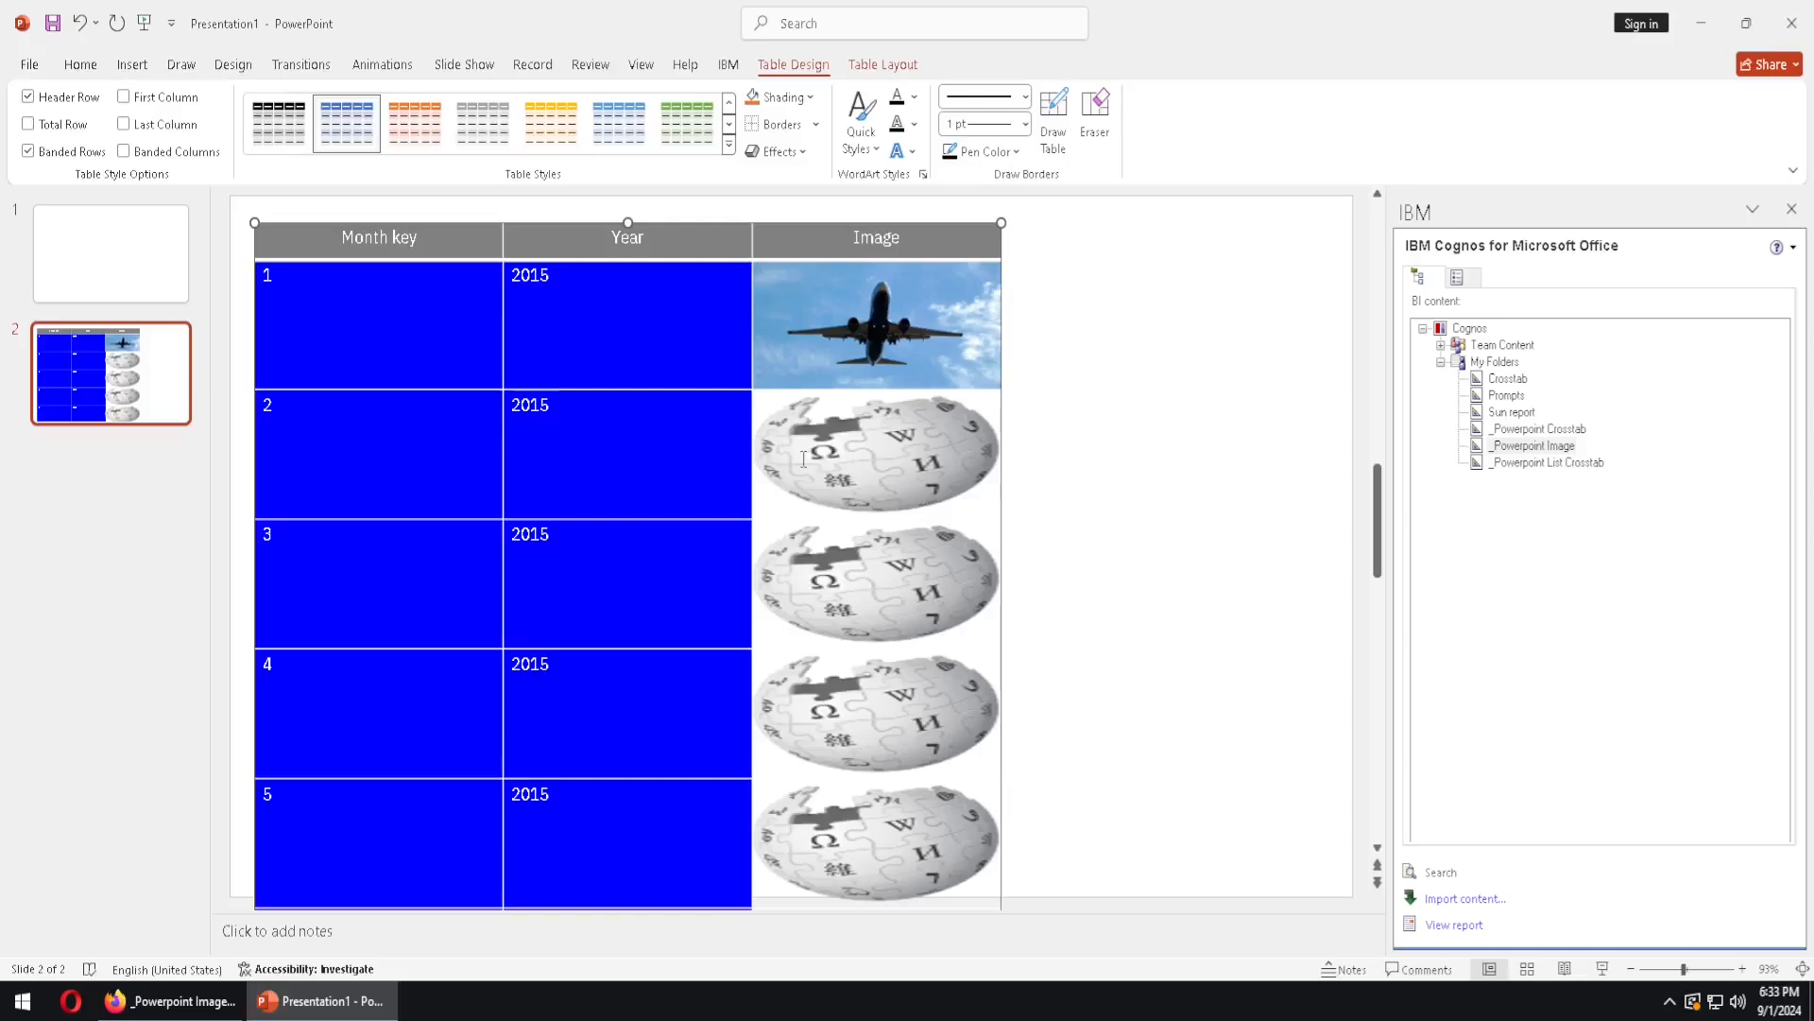
Refresh all imported Cognos data, using the option to refresh the data only.
click(730, 68)
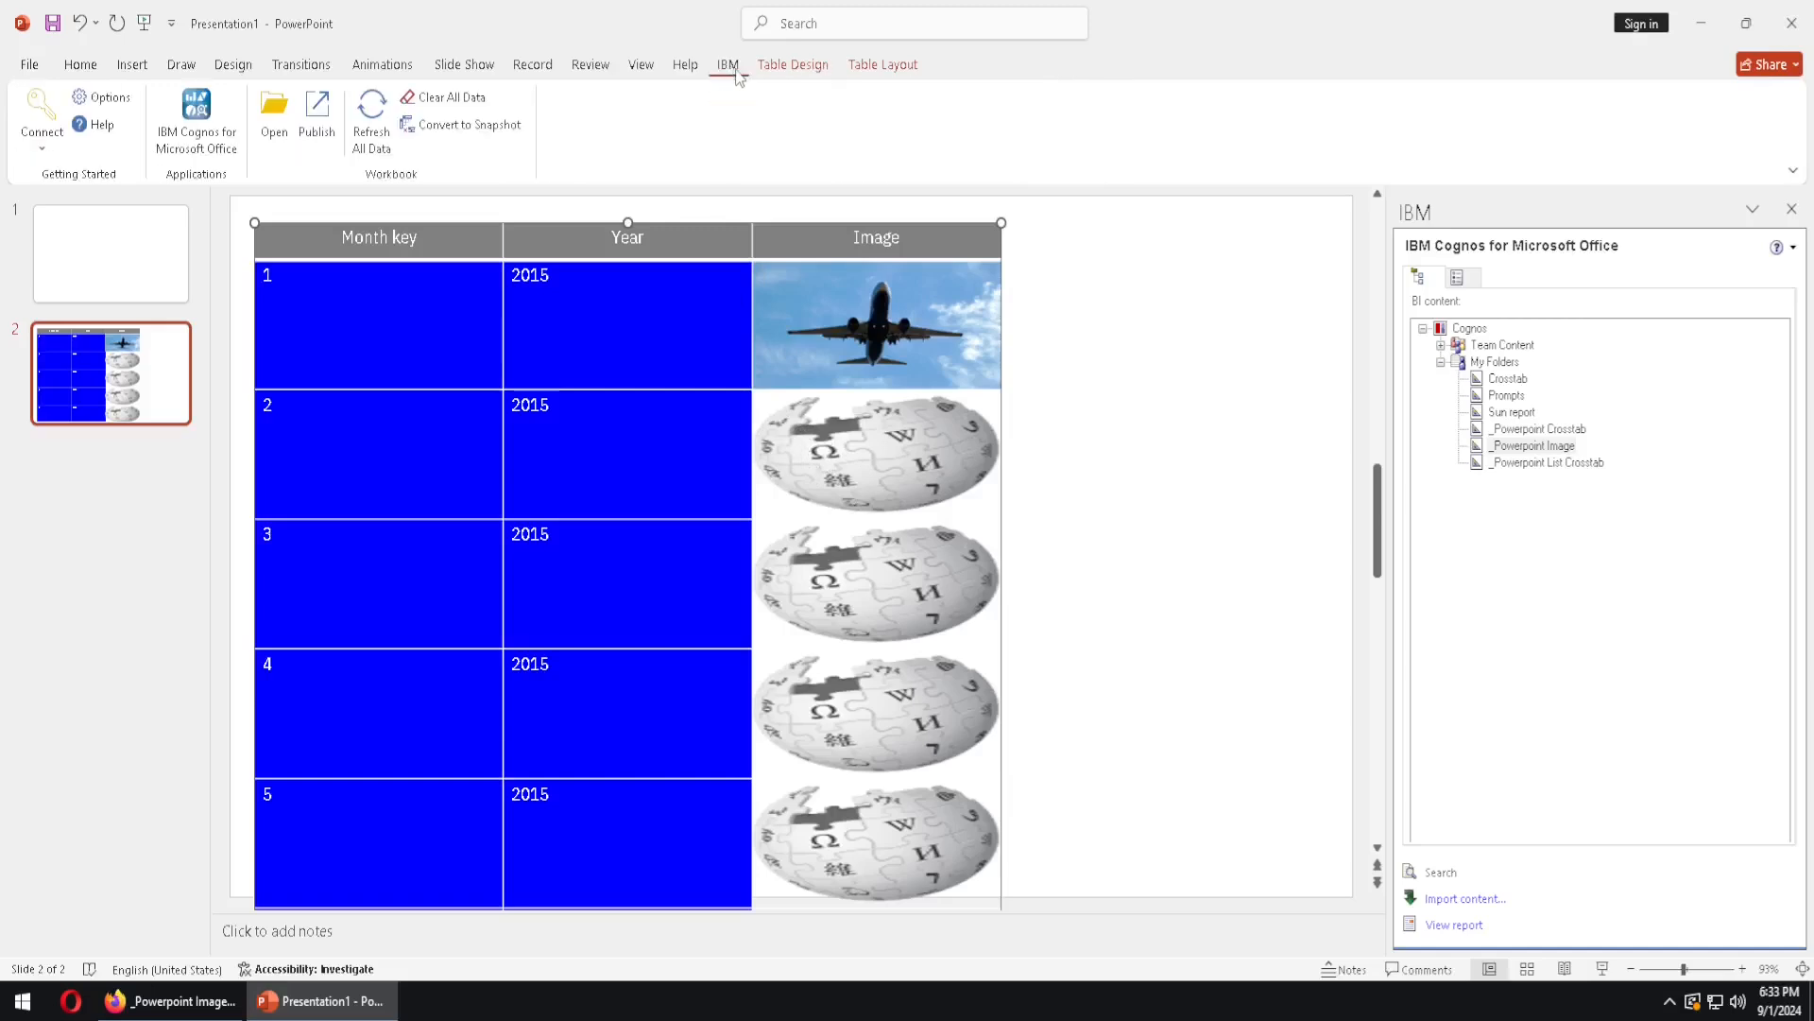
click(371, 118)
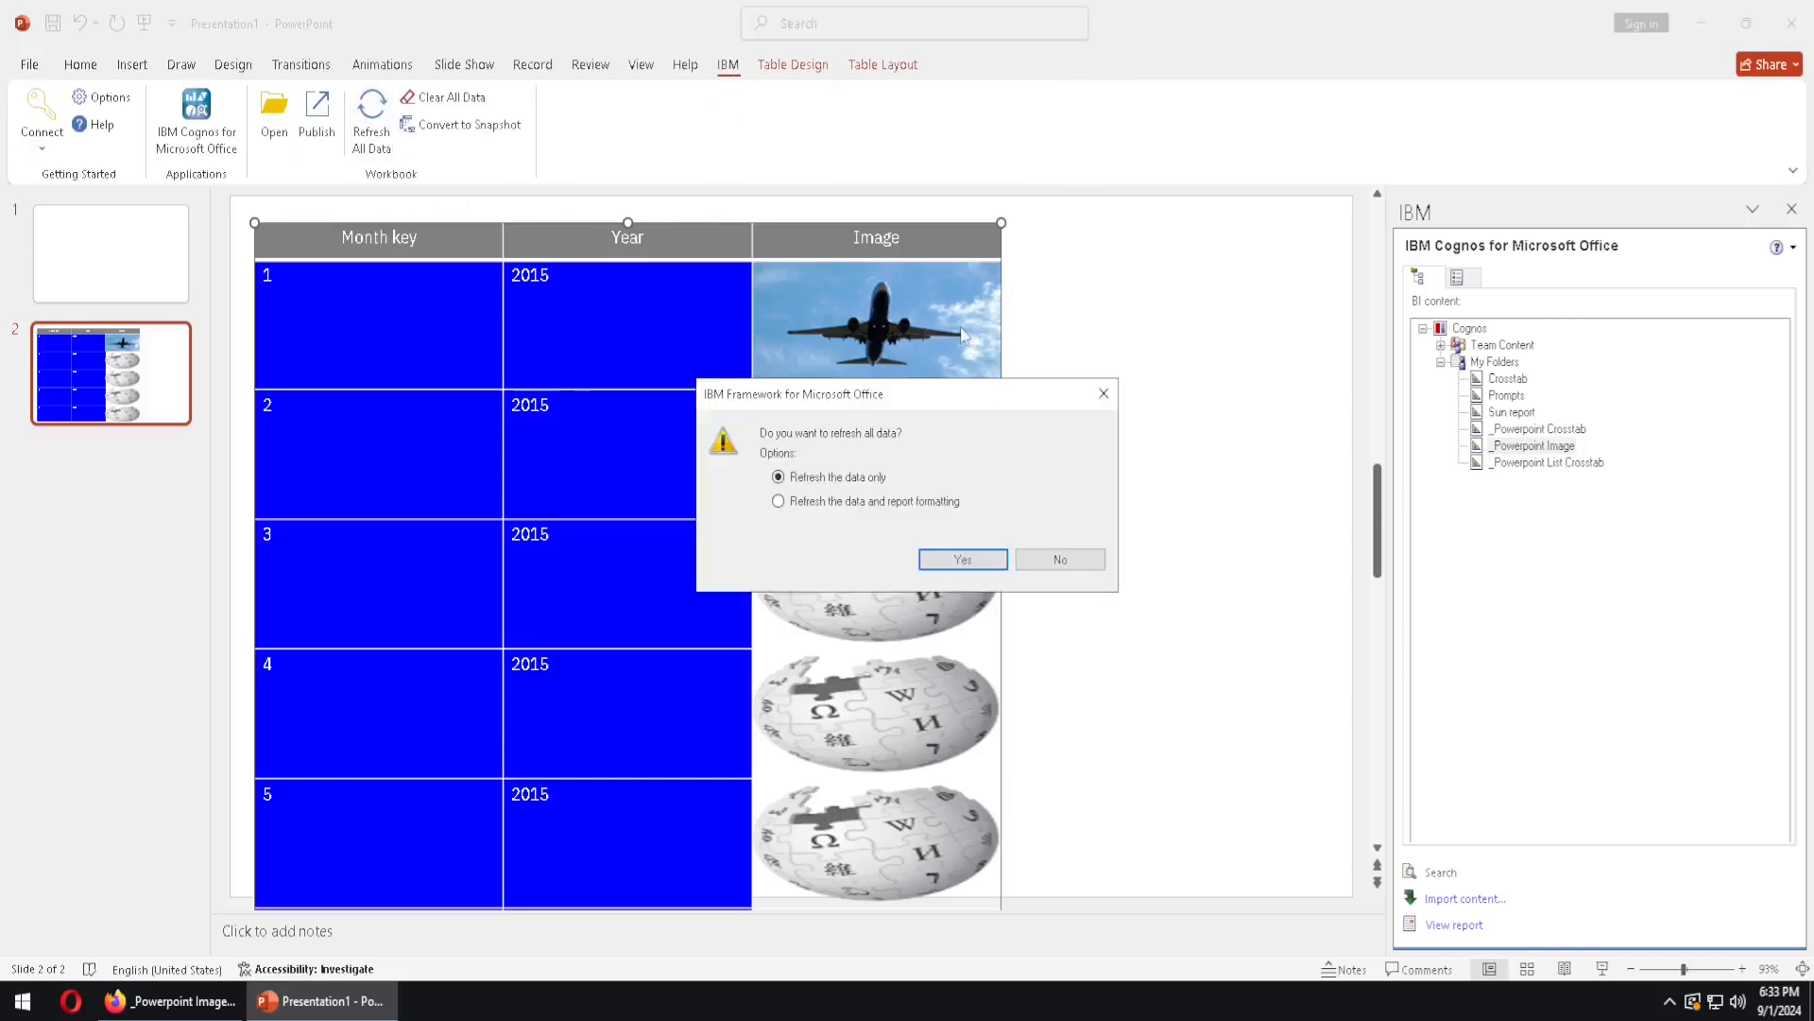
click(978, 559)
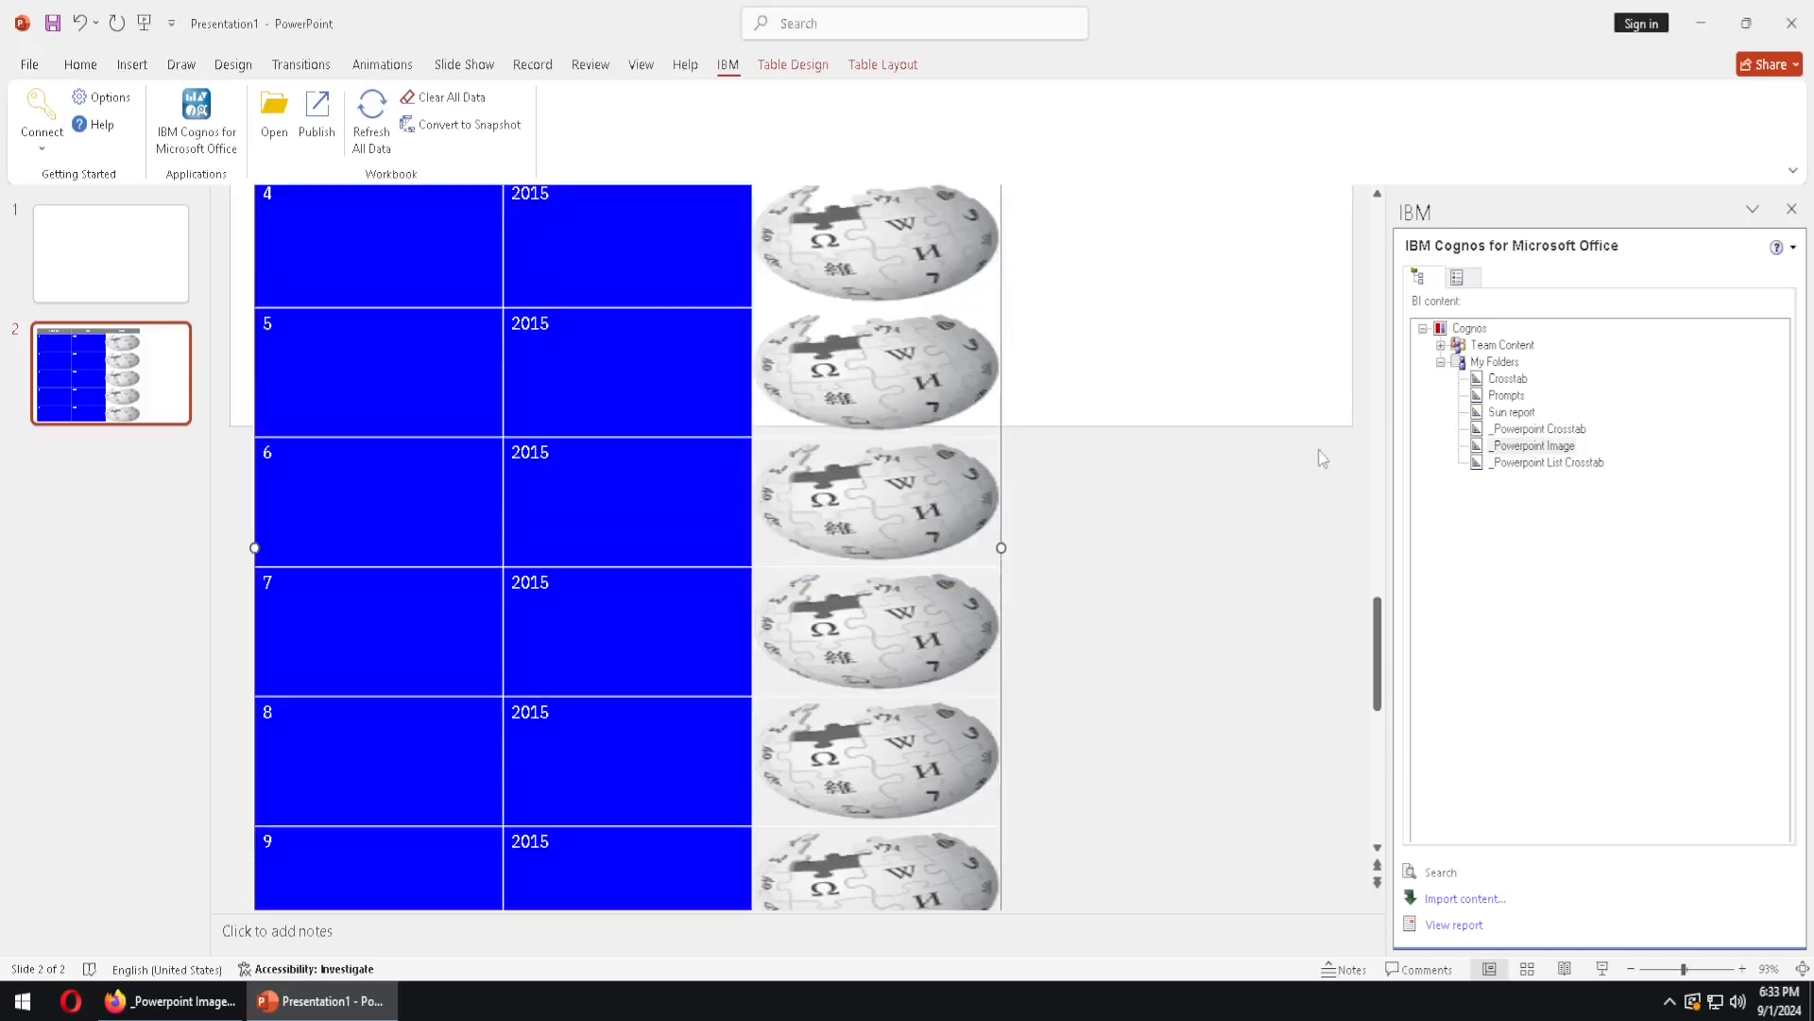
Remove the imported _Powerpoint Image report together with its data.
click(1470, 275)
right_click(1503, 335)
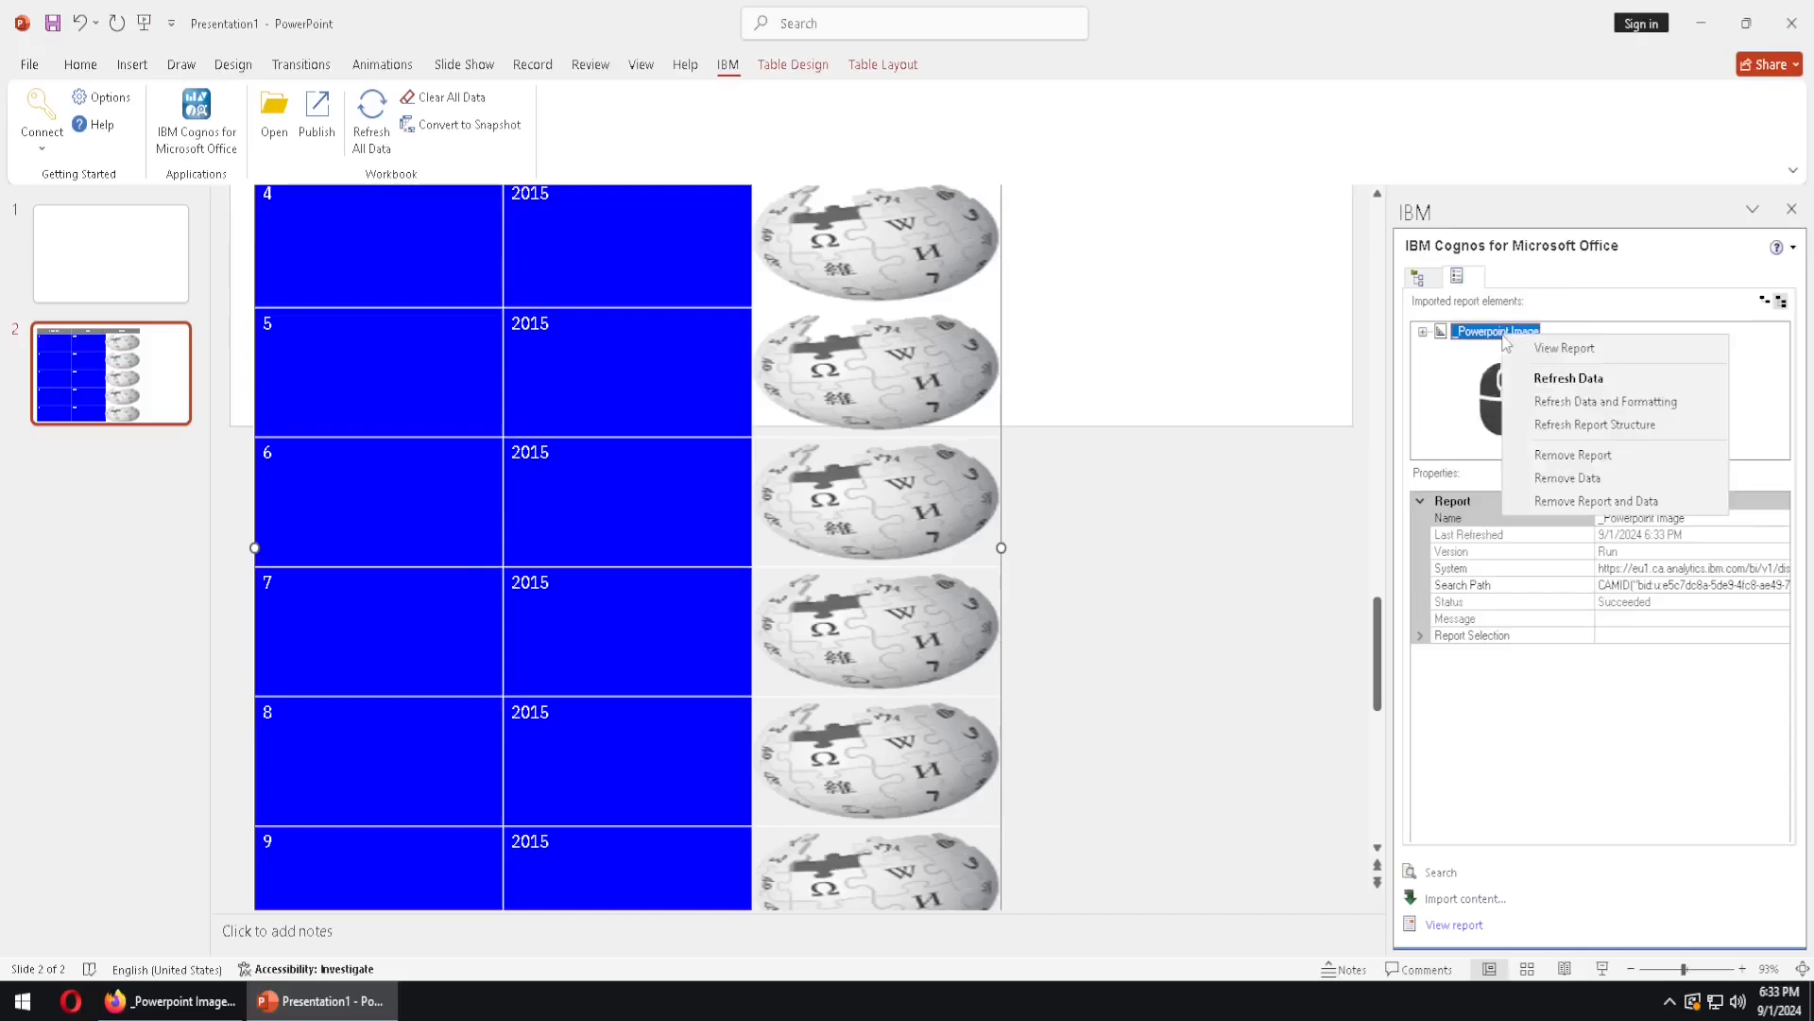
click(1604, 501)
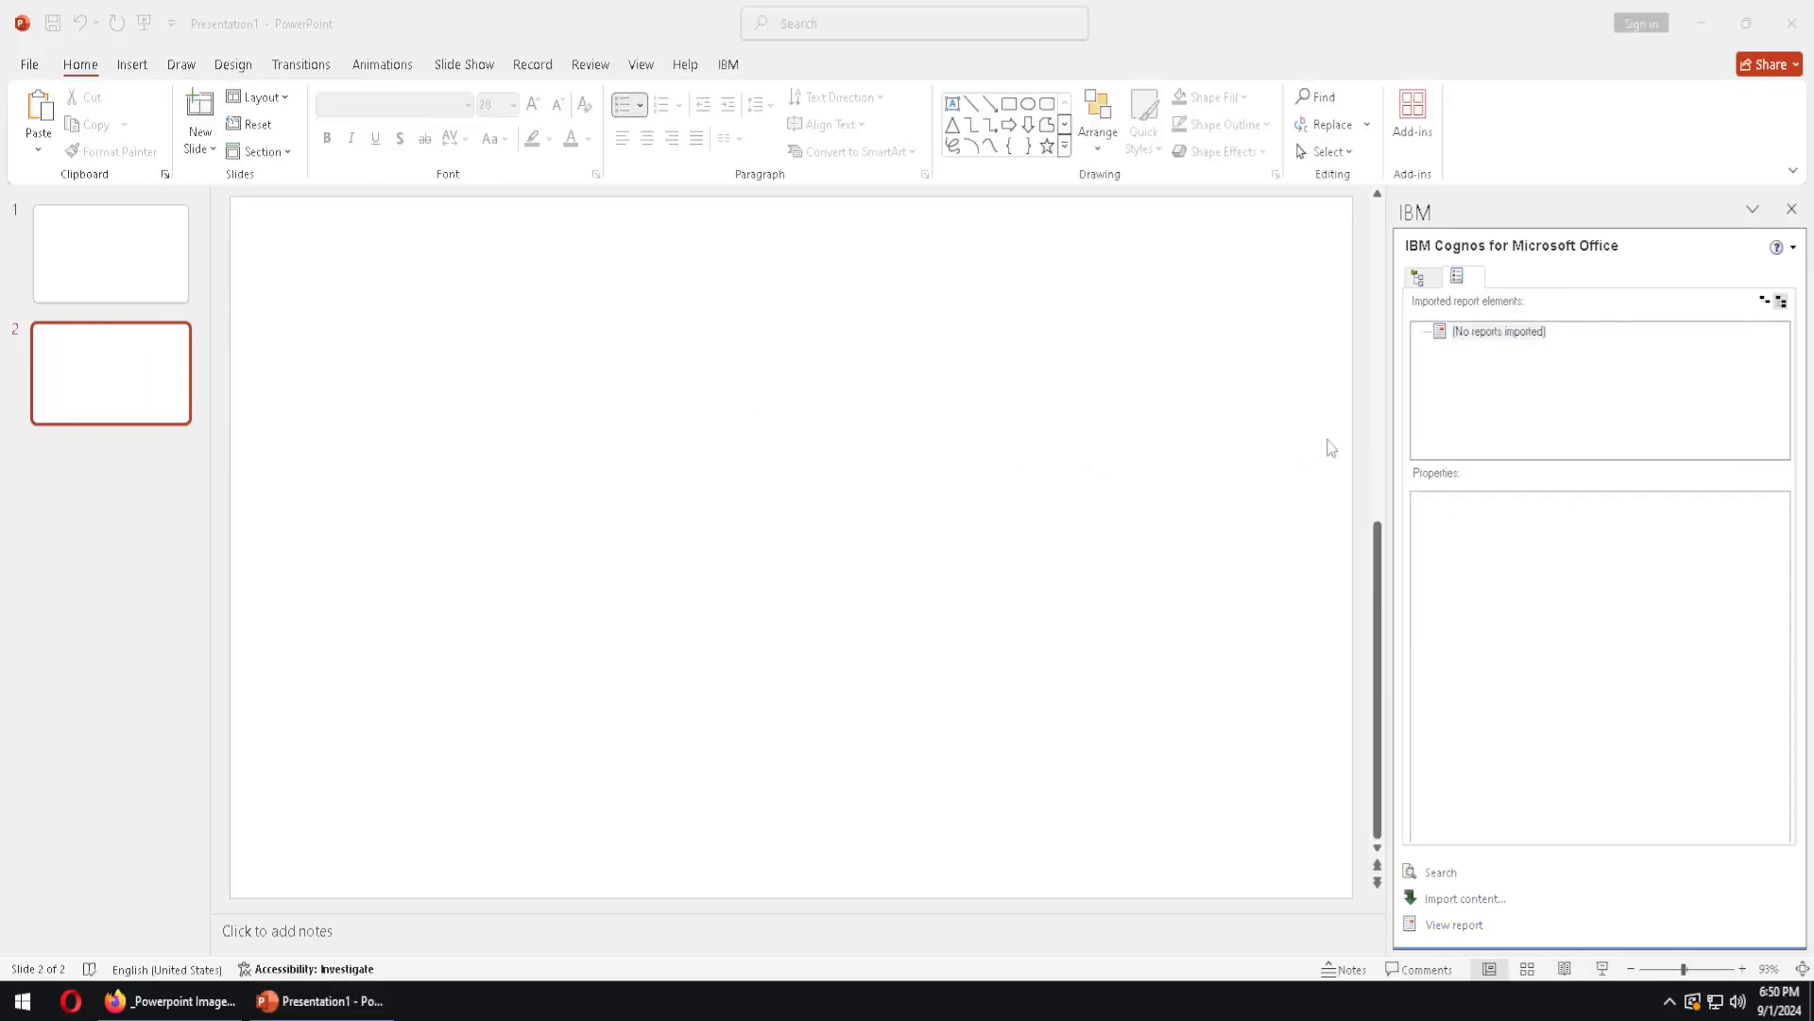
Start importing the _Powerpoint visualization report and display the import settings of its Pie chart1 element.
click(1439, 281)
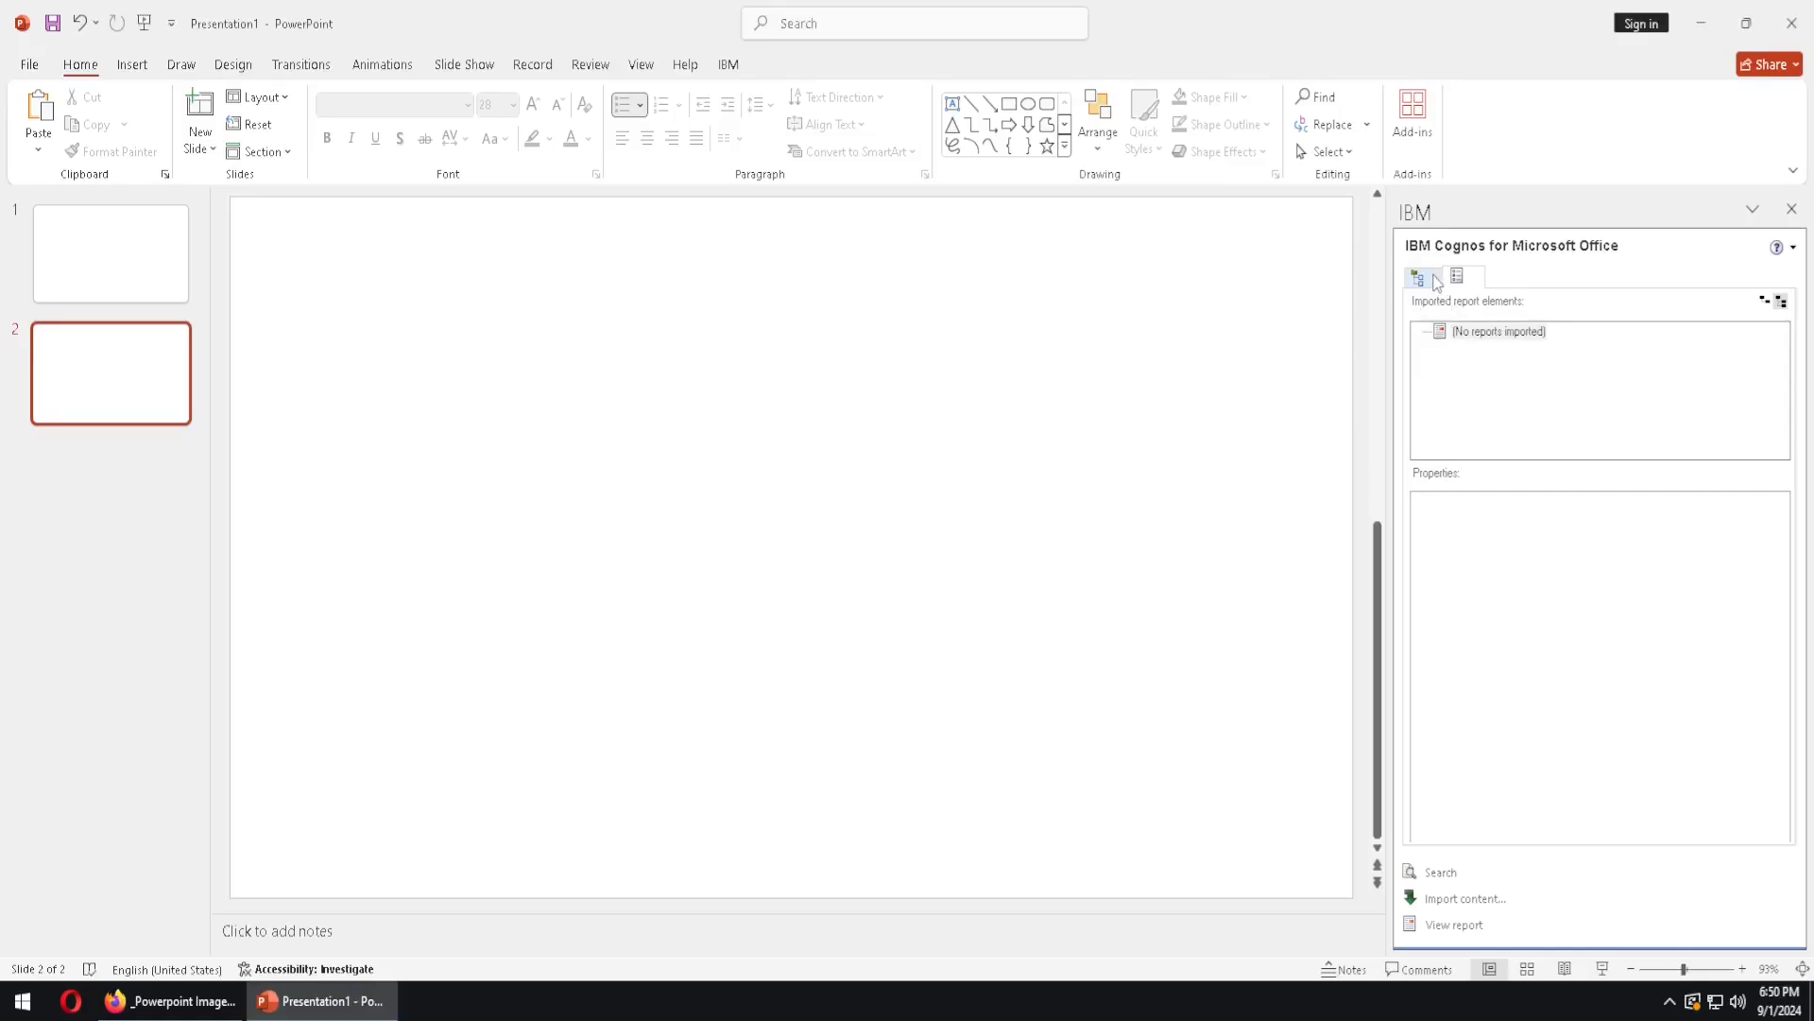
click(1432, 281)
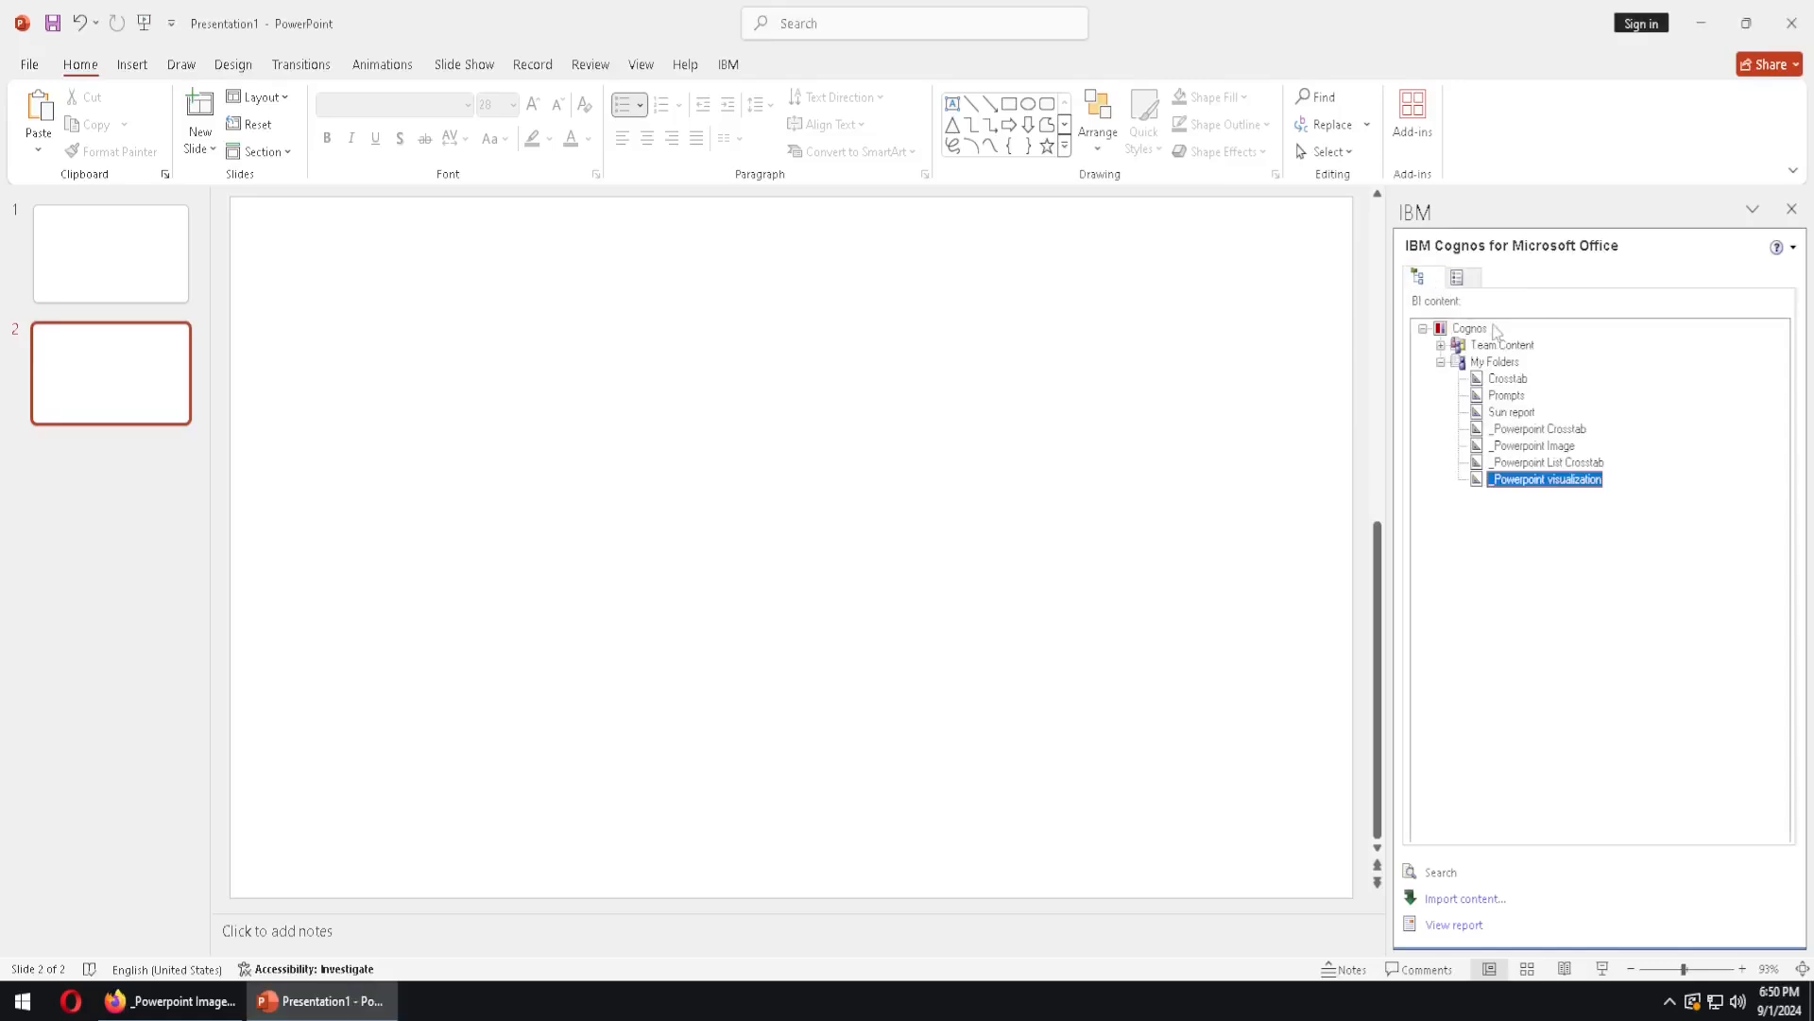
double_click(1542, 480)
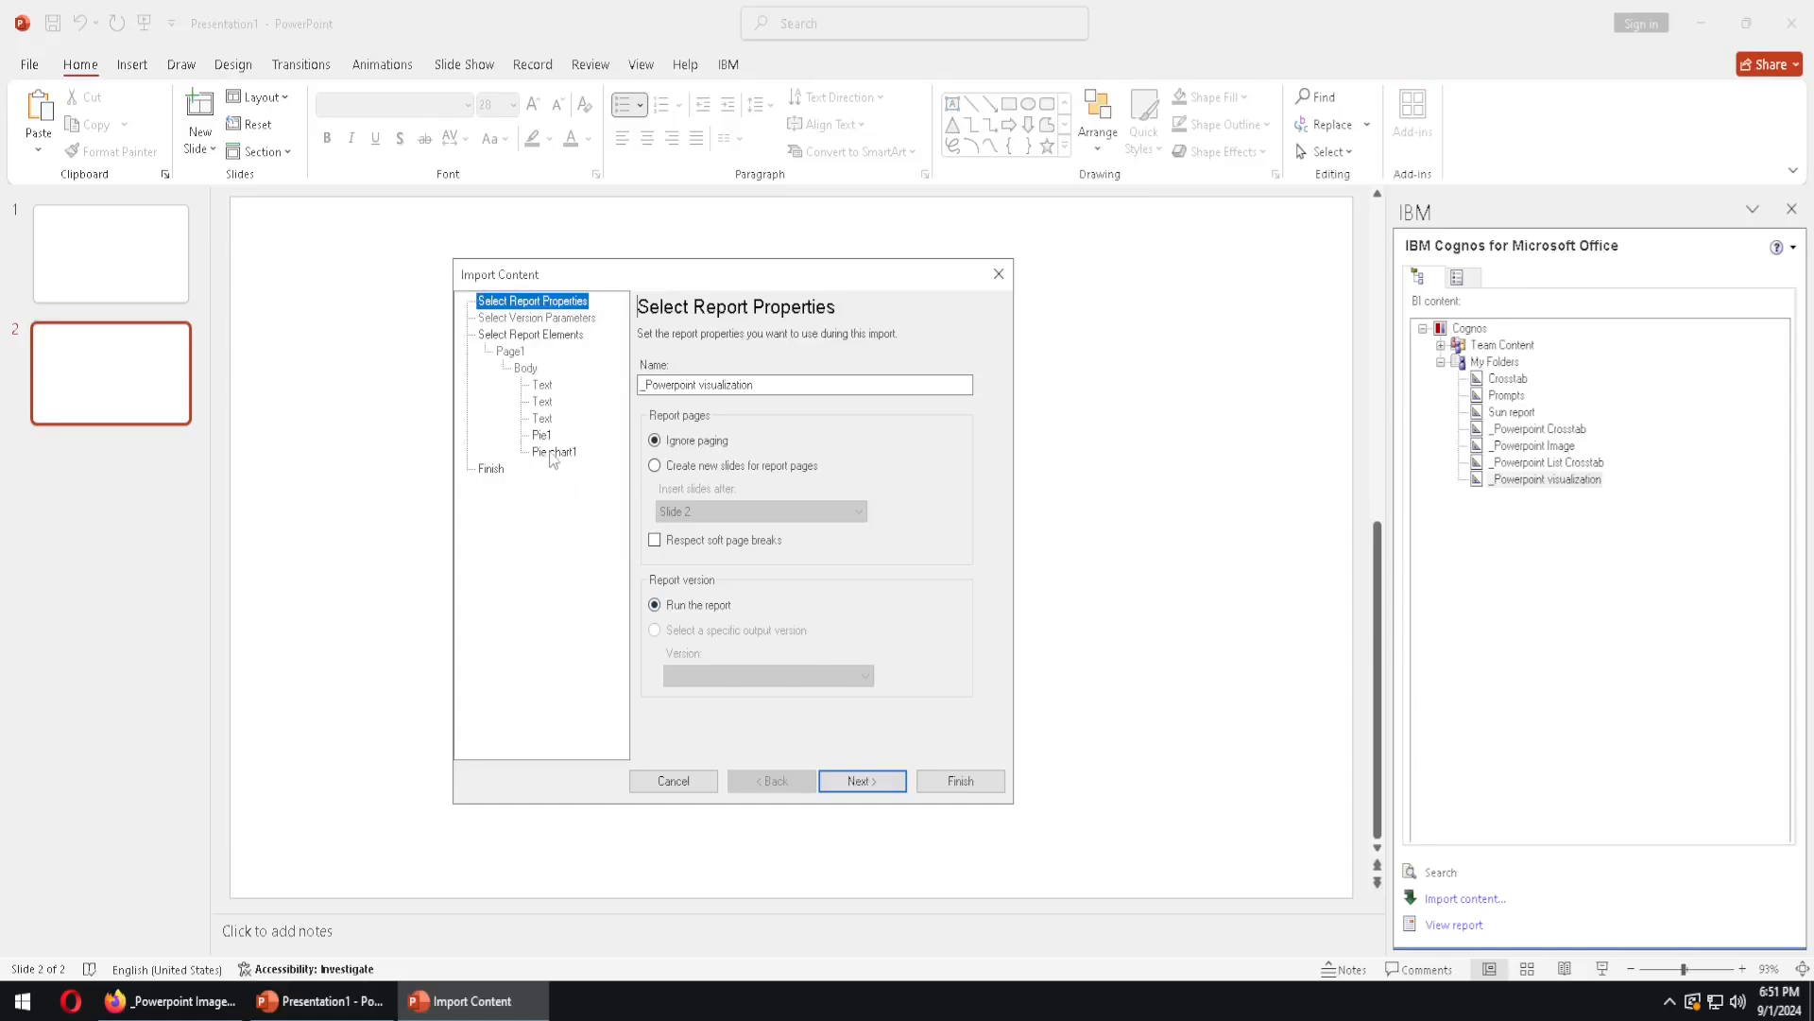
click(554, 454)
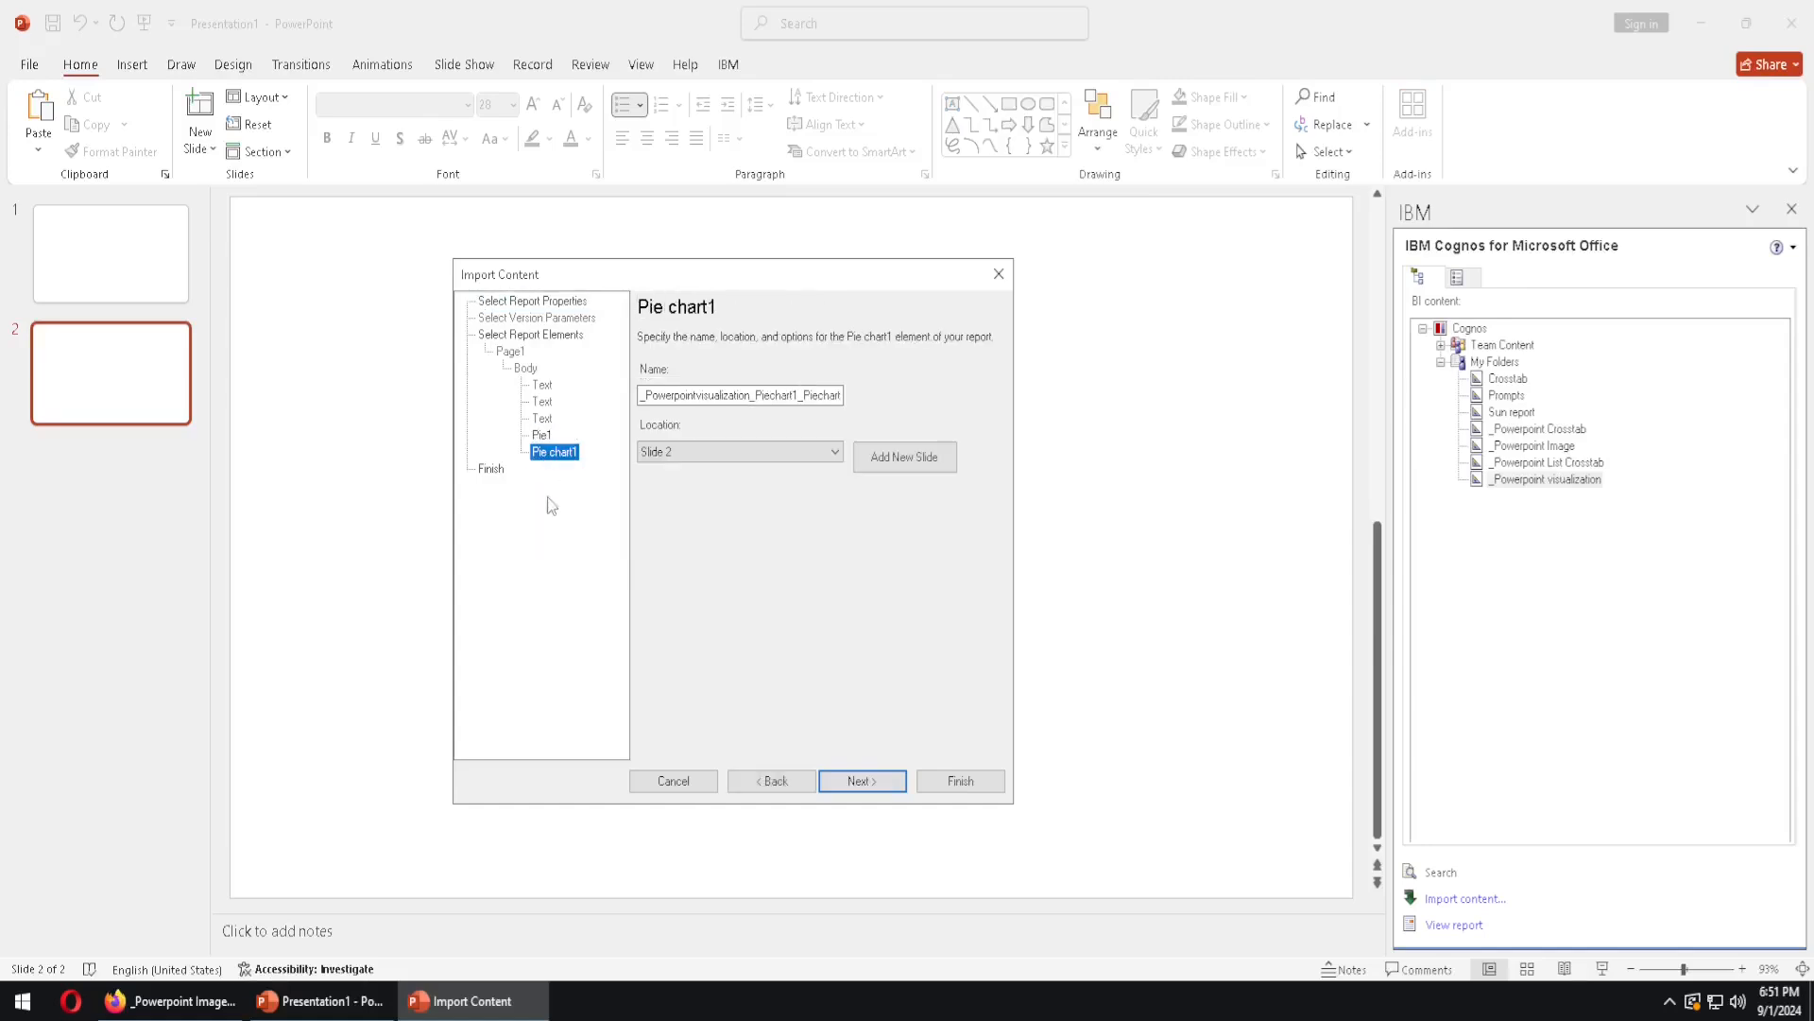
Switch to Cognos Analytics in the browser and compare the Visualization 11.1, Visualization 11.0 and Chart objects in the _Powerpoint visualization report.
click(176, 999)
click(428, 114)
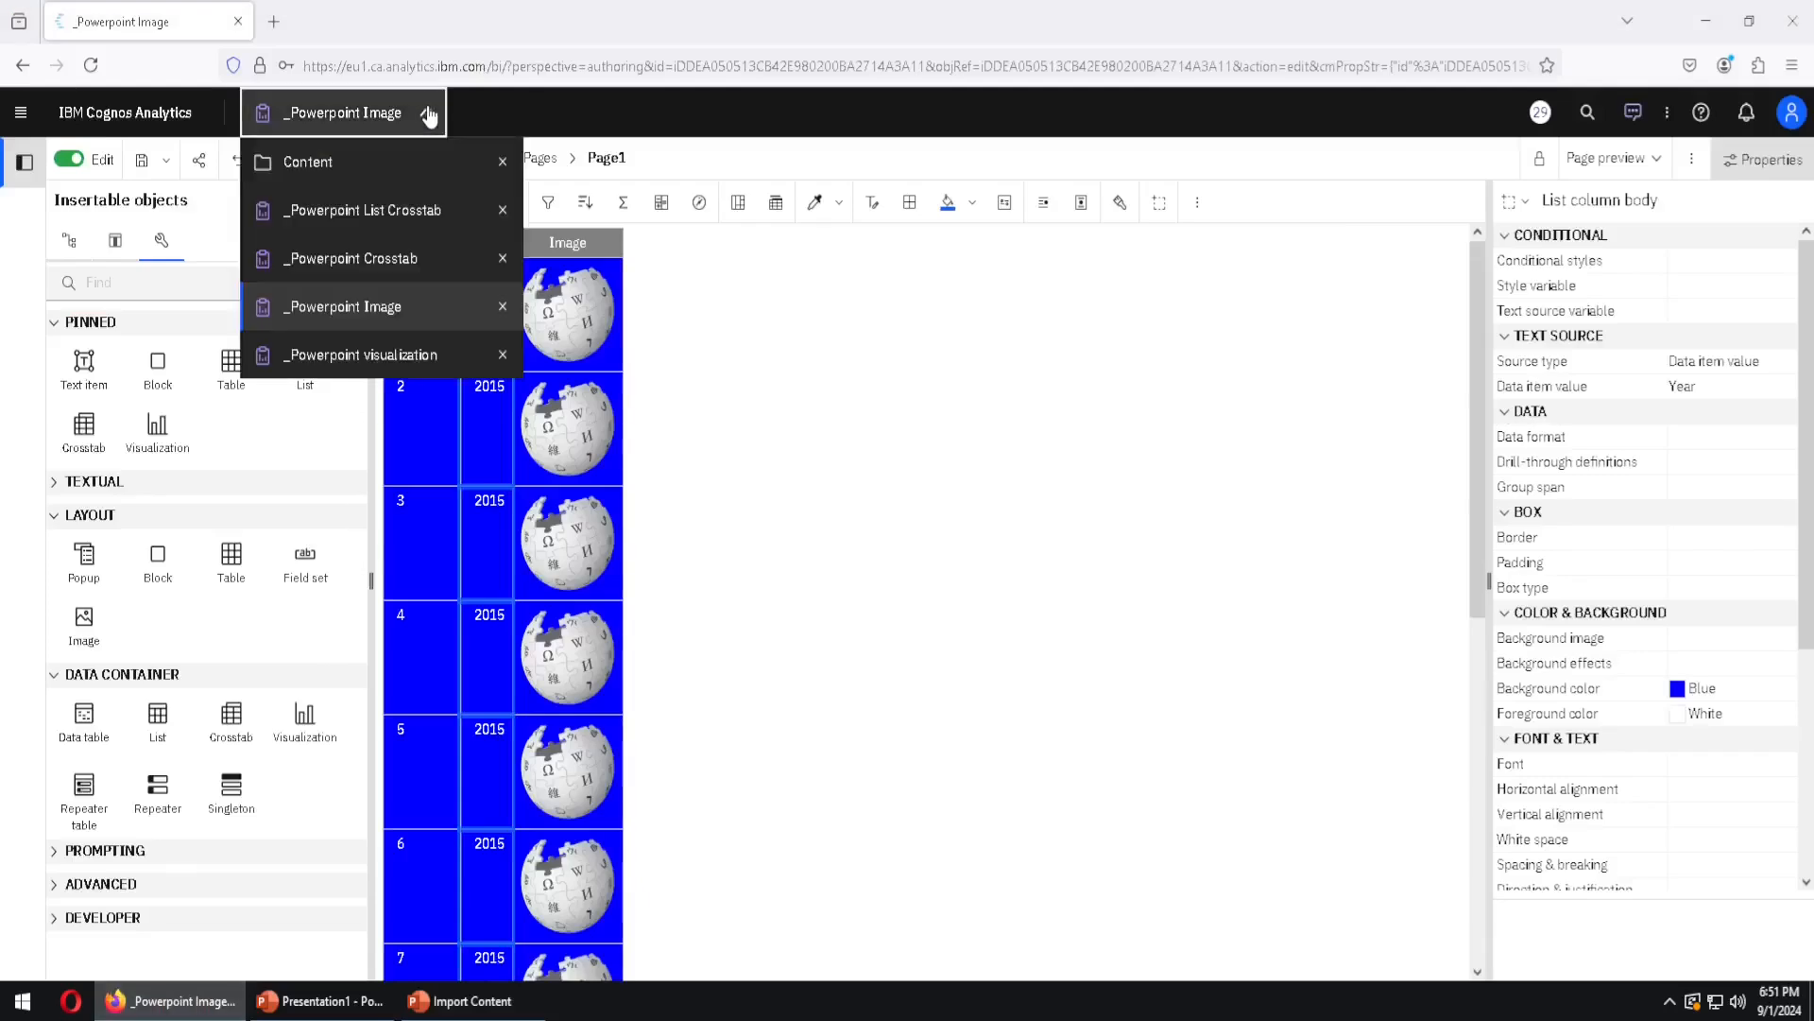
click(435, 357)
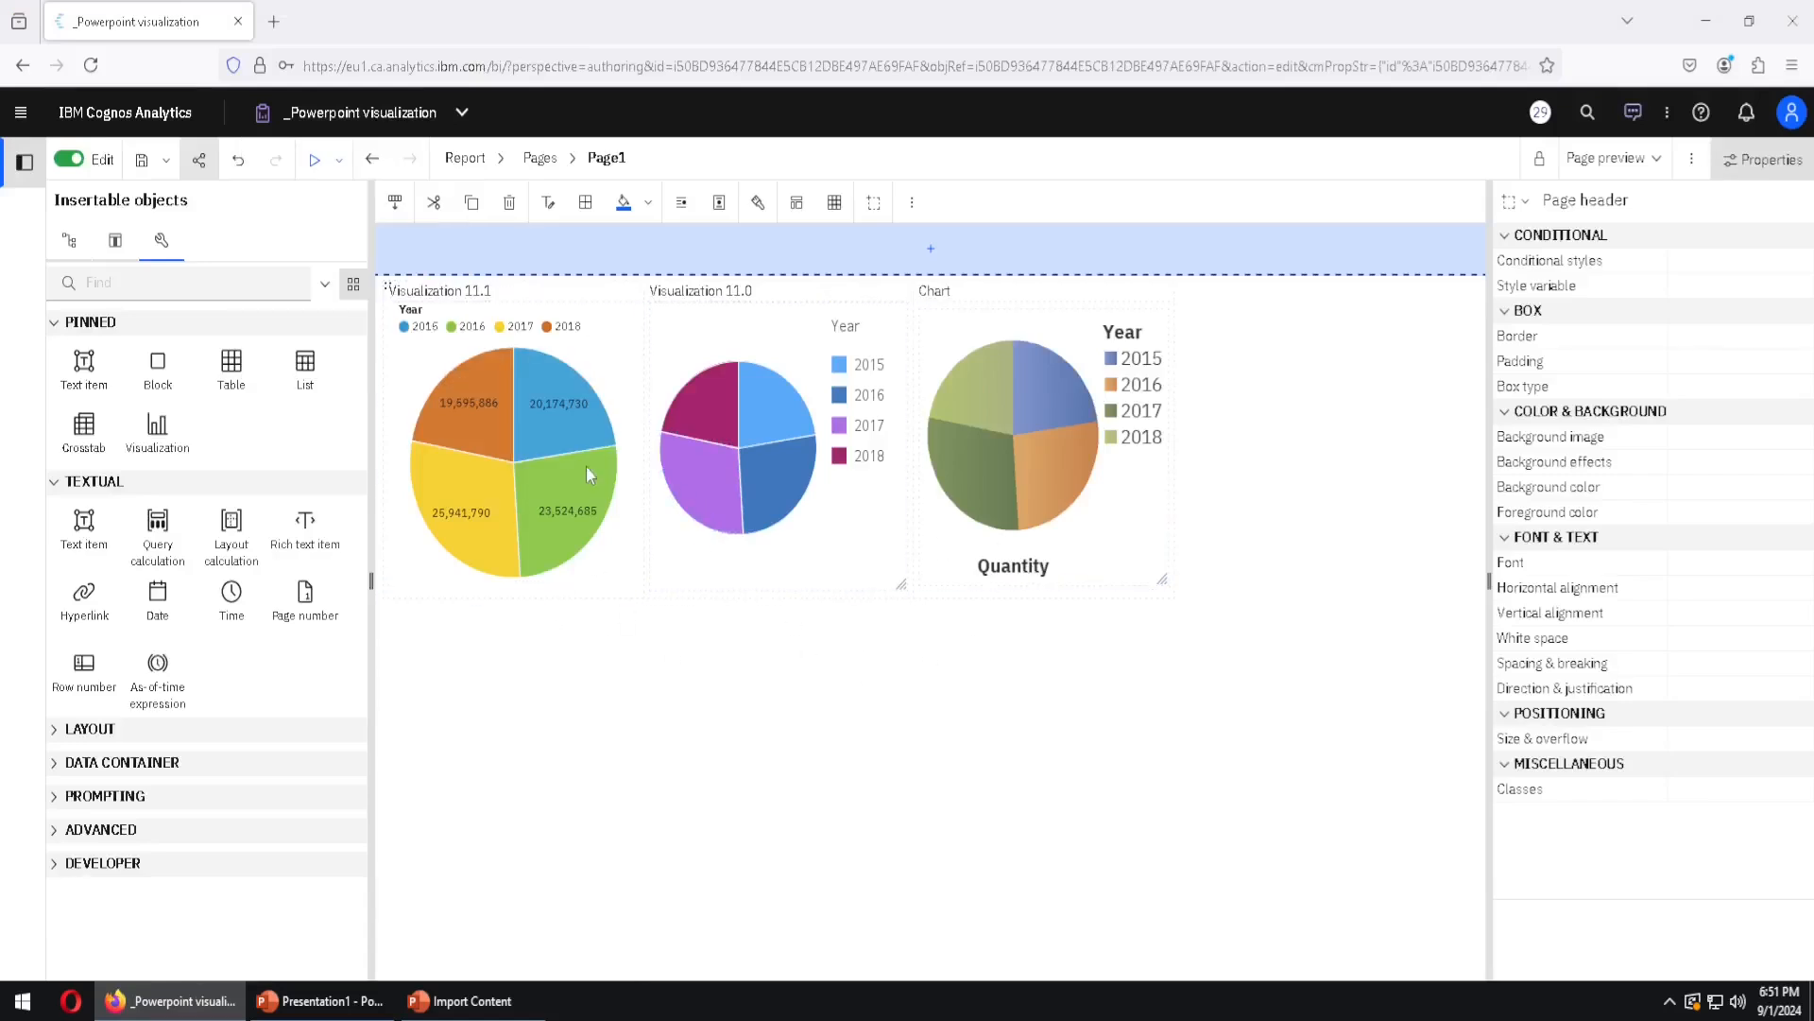
click(443, 295)
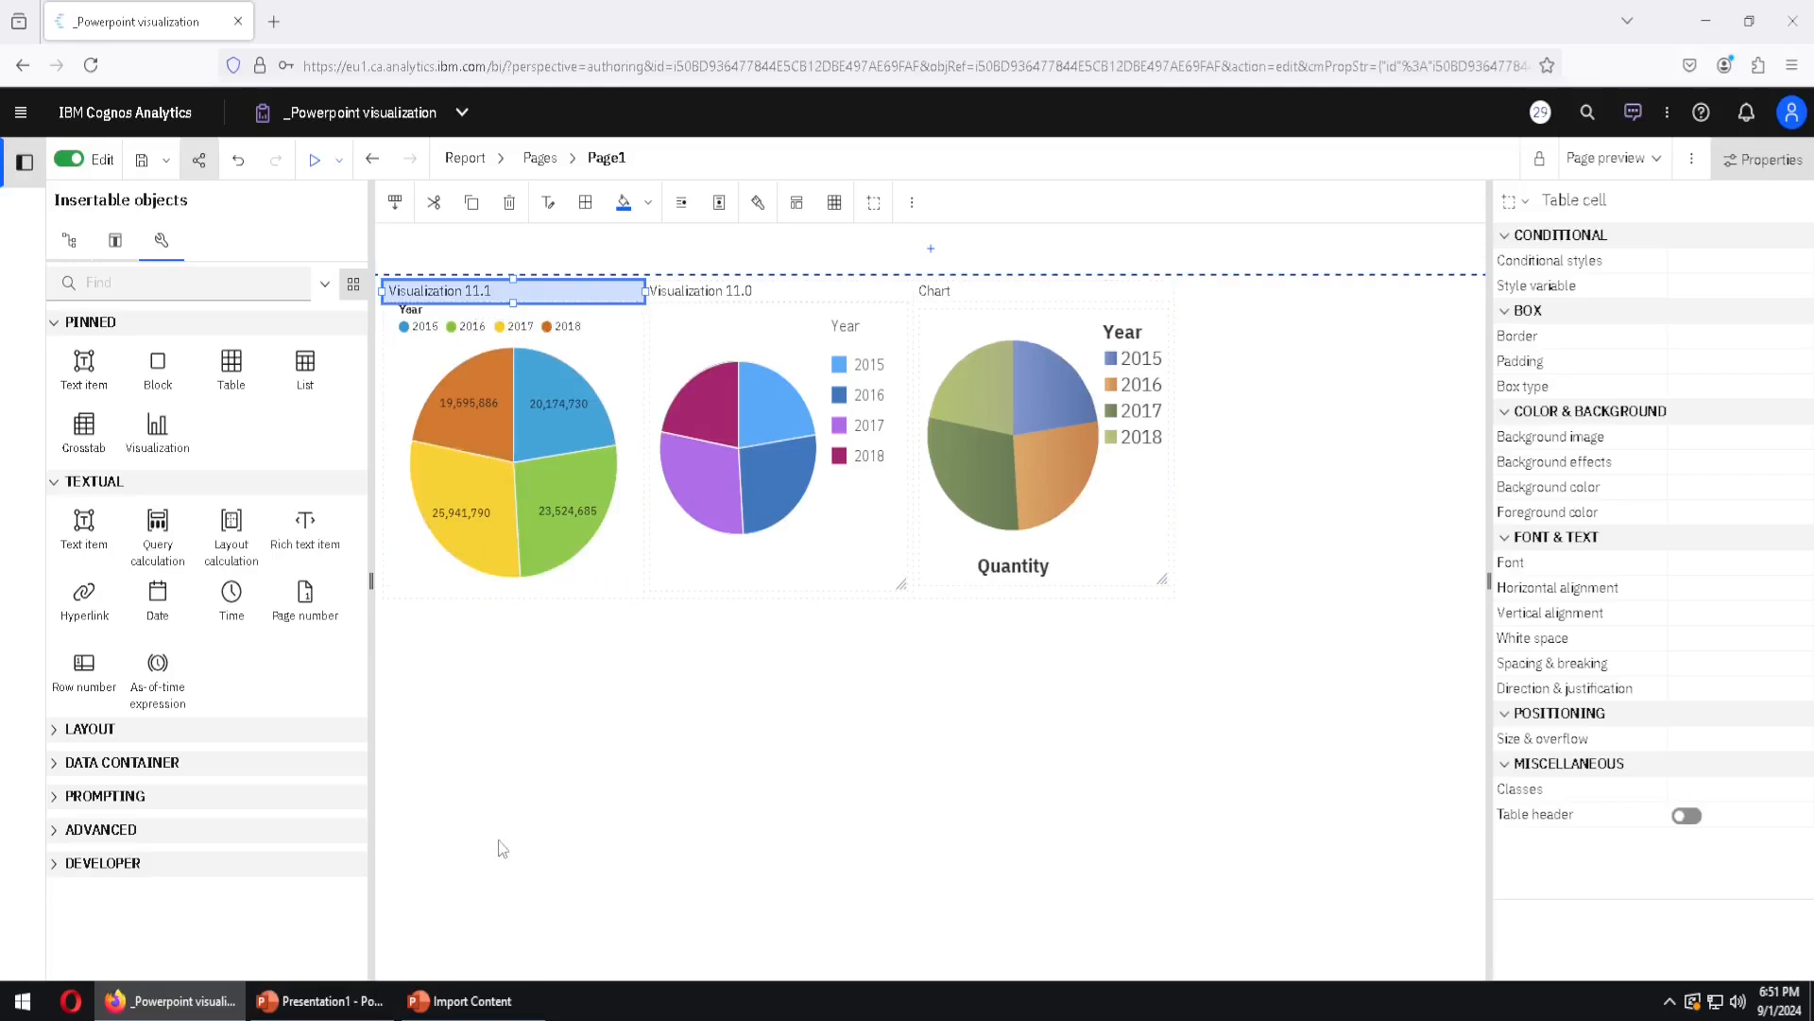
click(514, 1001)
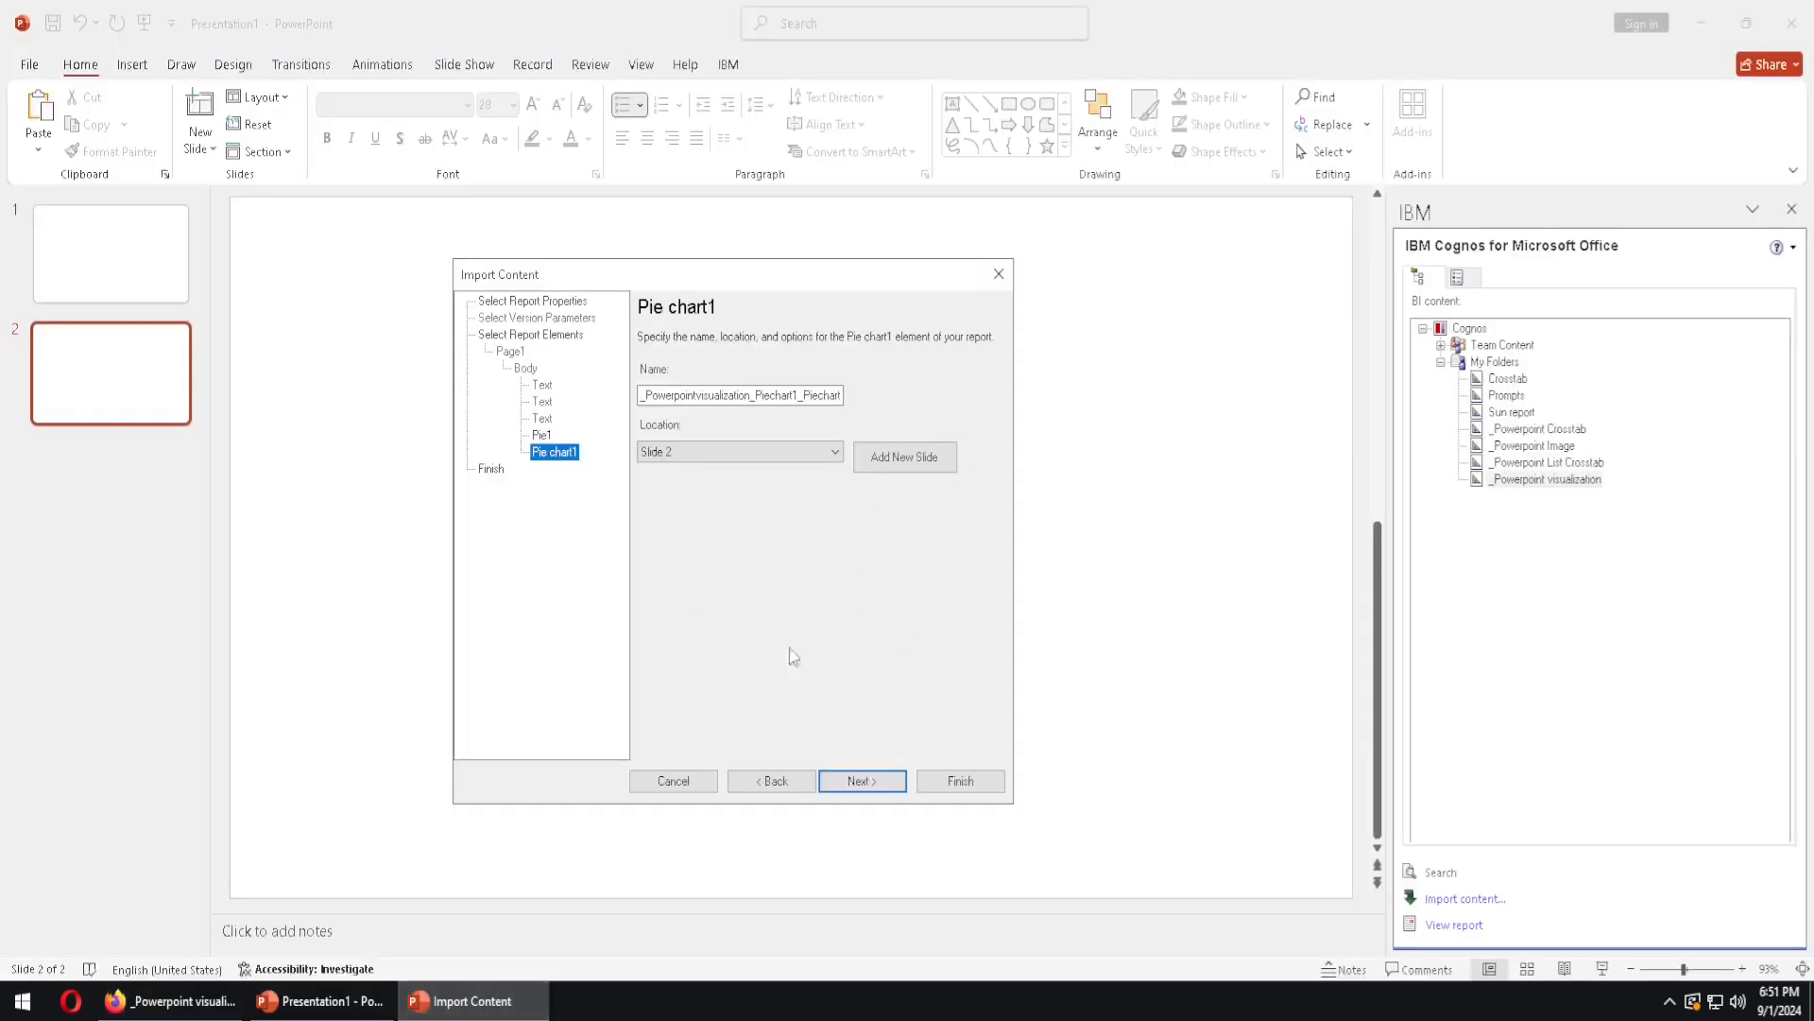
click(156, 1001)
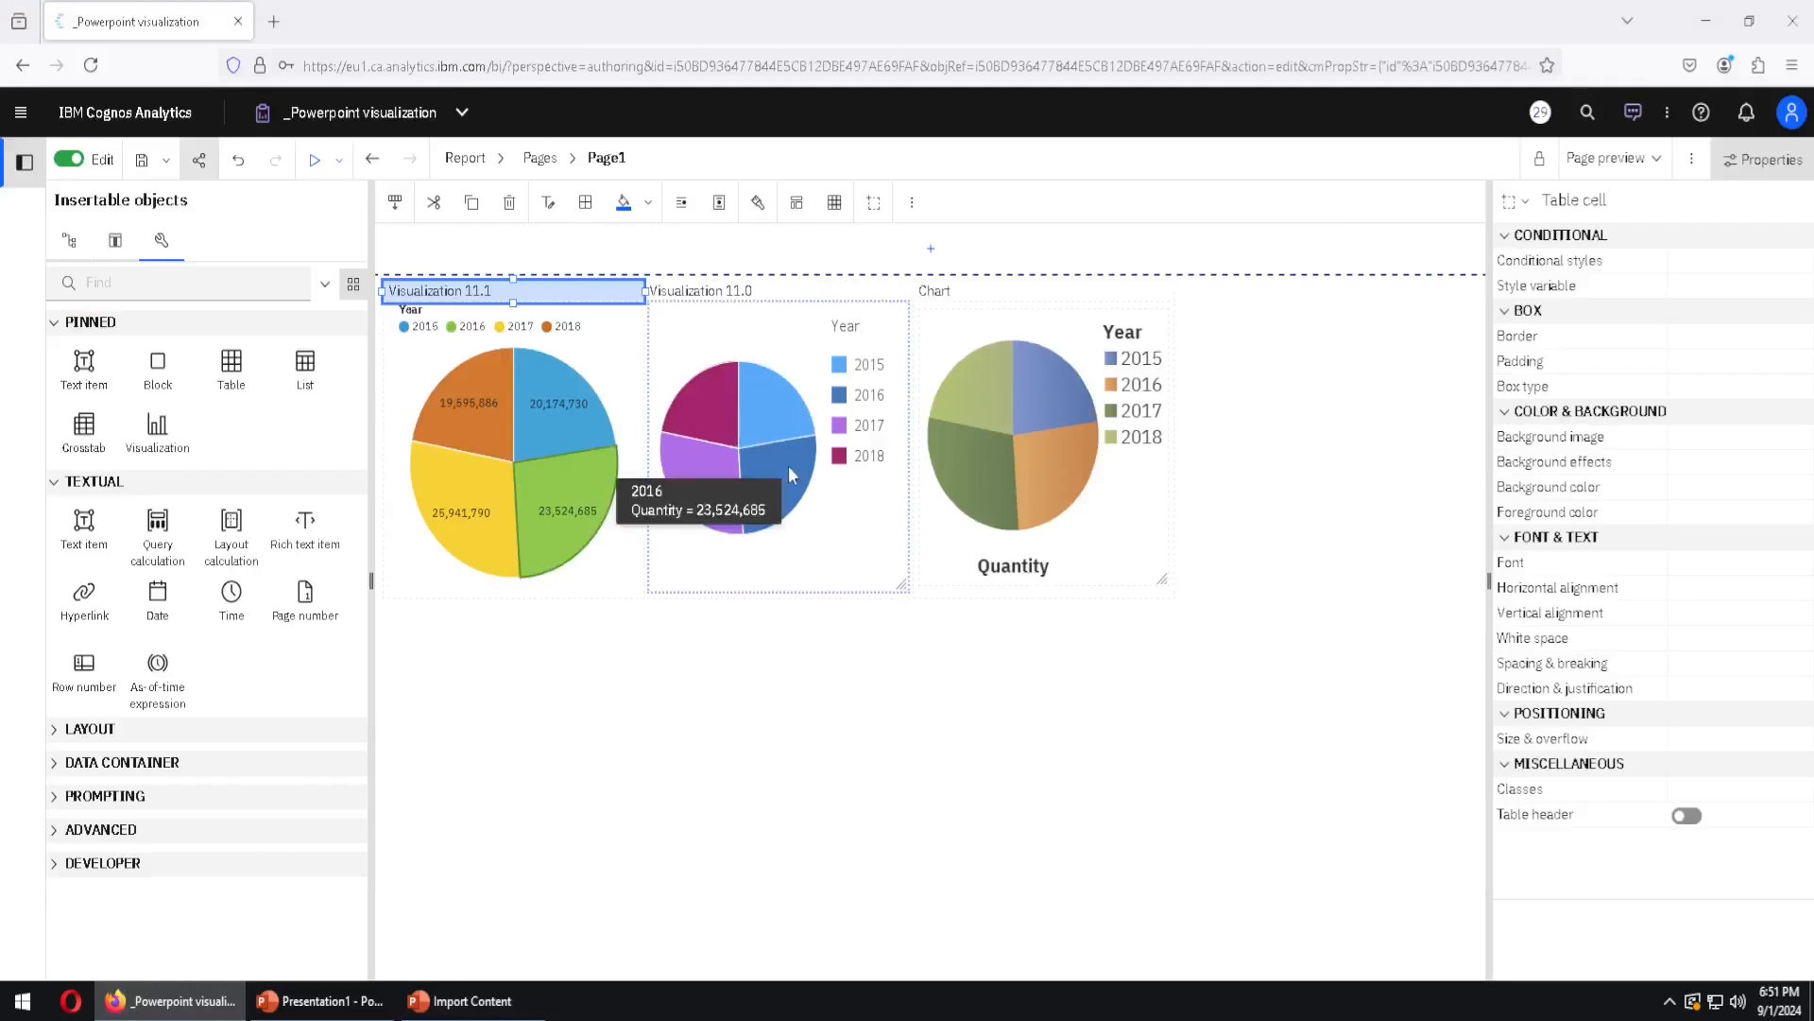
click(719, 290)
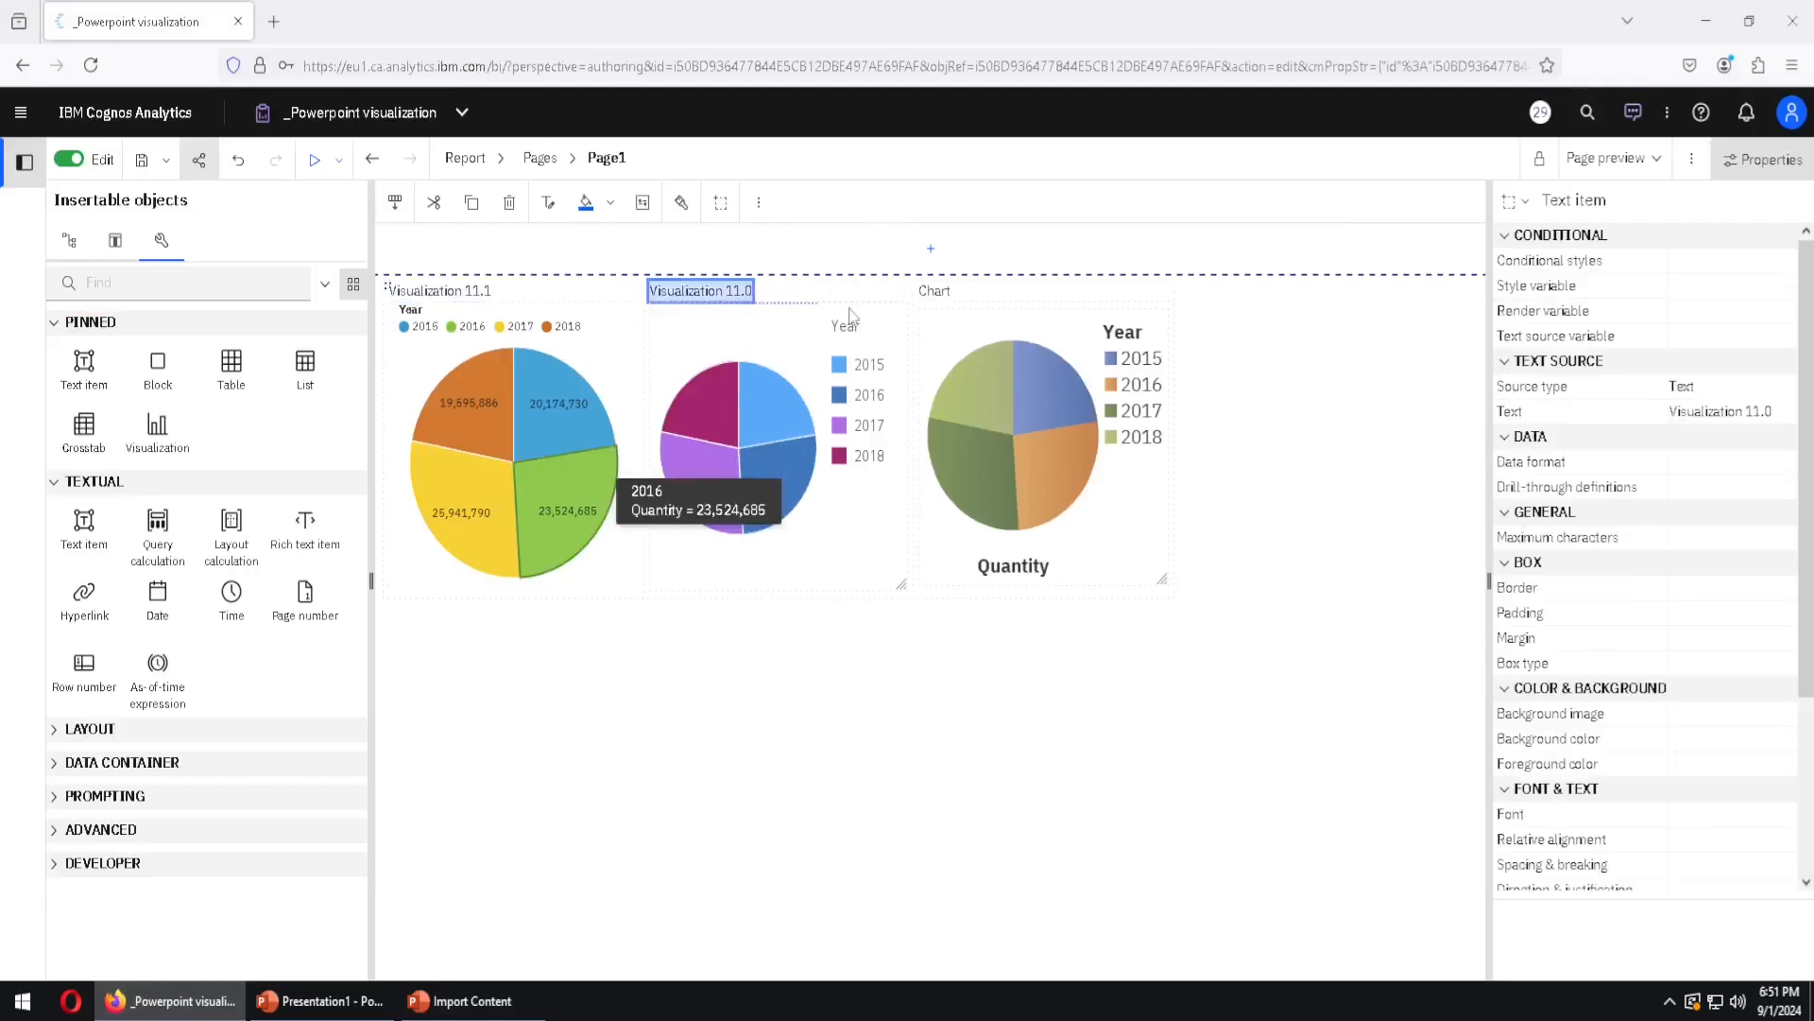
click(935, 290)
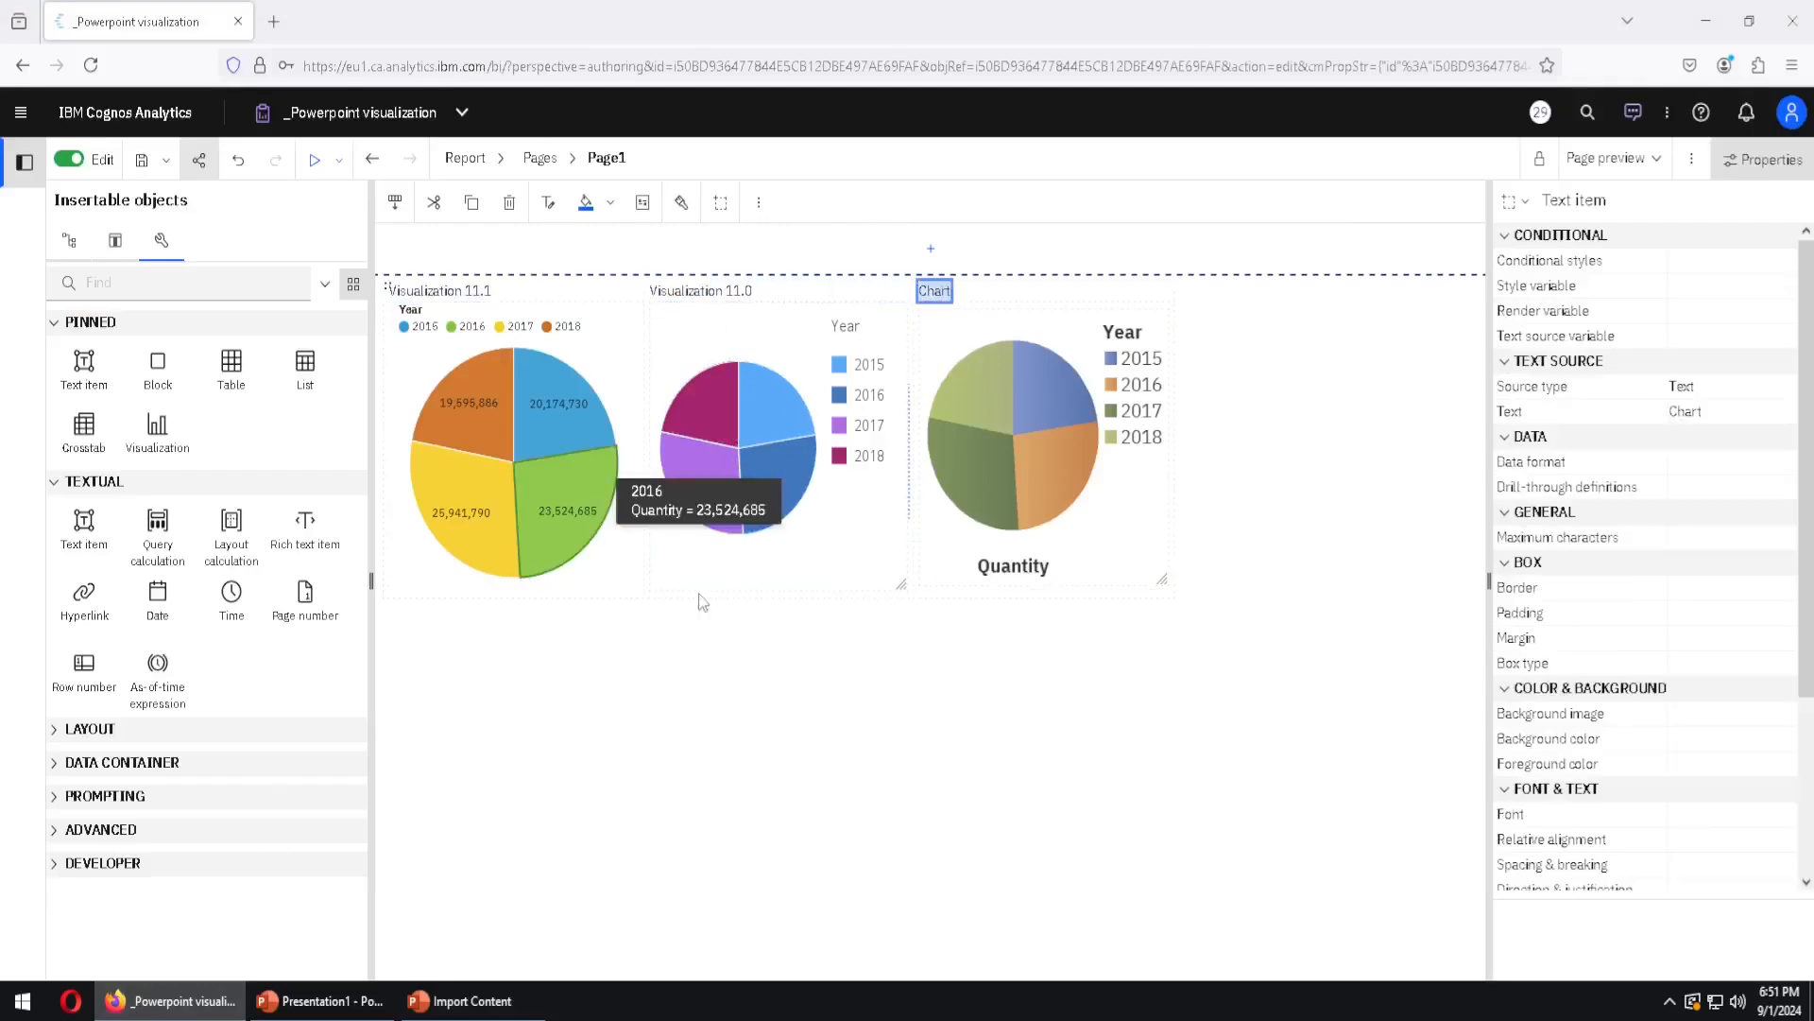
Return to the PowerPoint import dialog, keep Slide 2 as the location for Pie chart1, and import the report.
click(473, 1001)
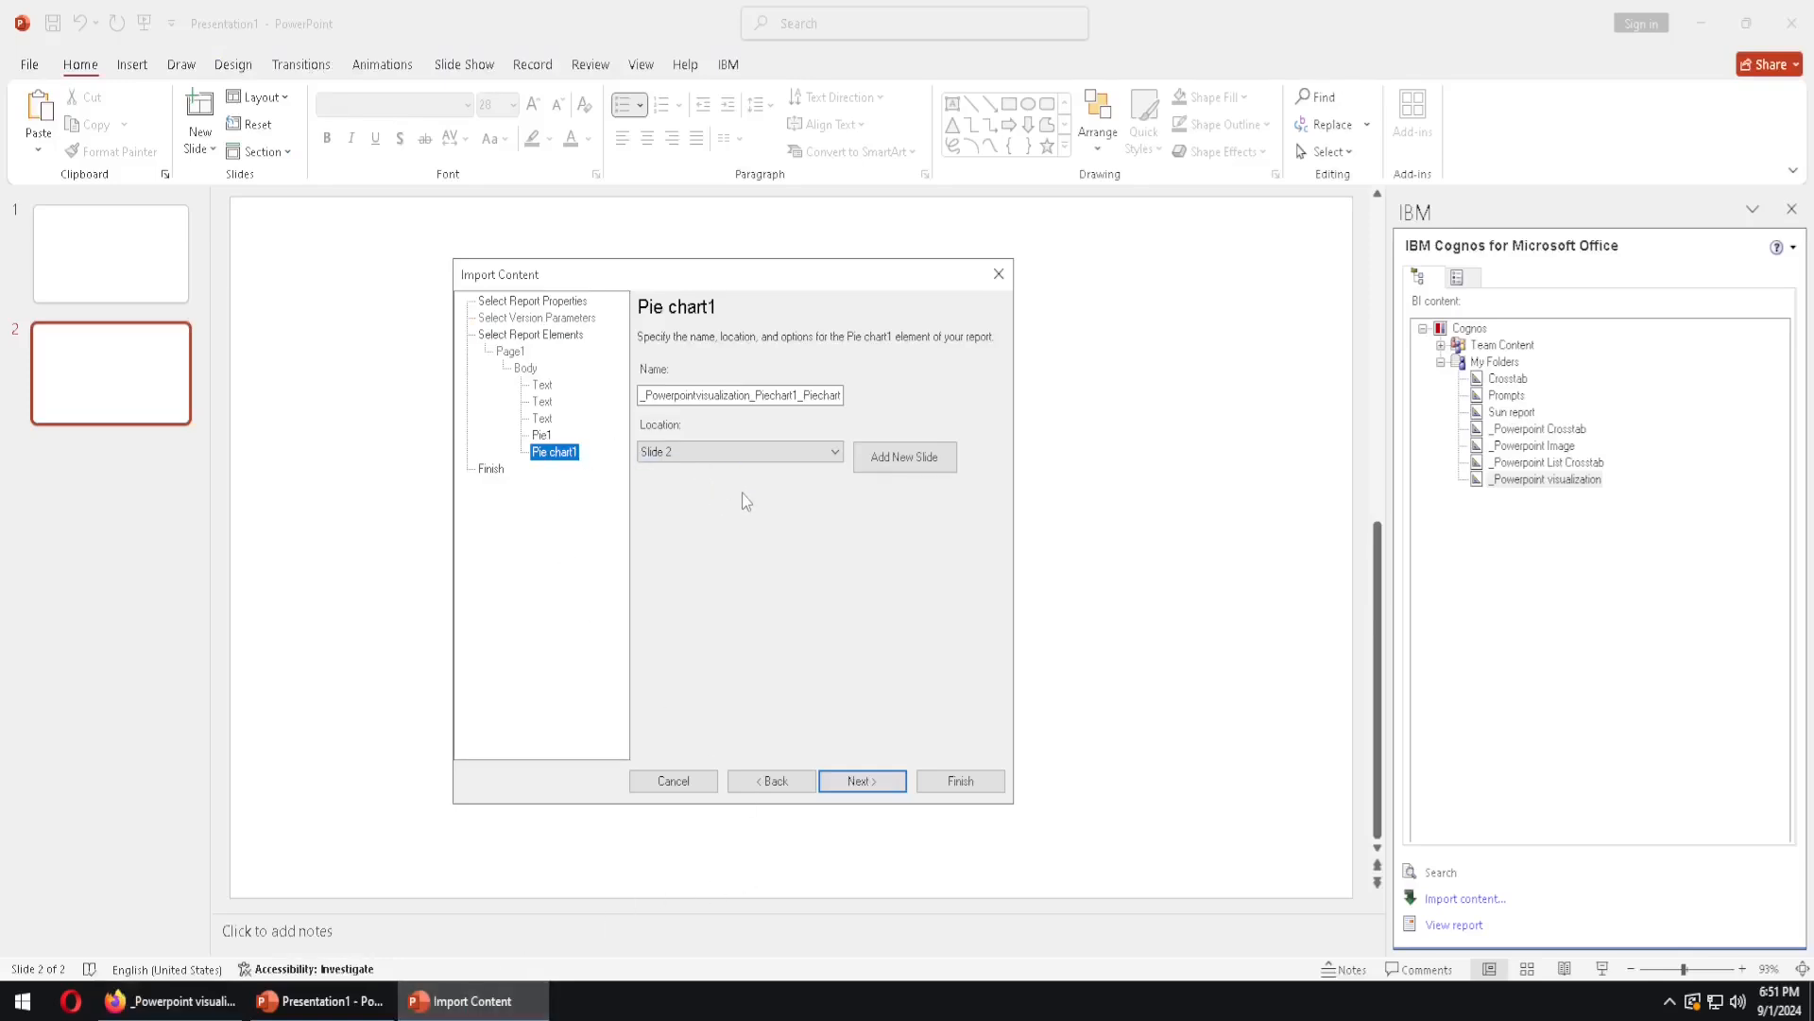
click(836, 455)
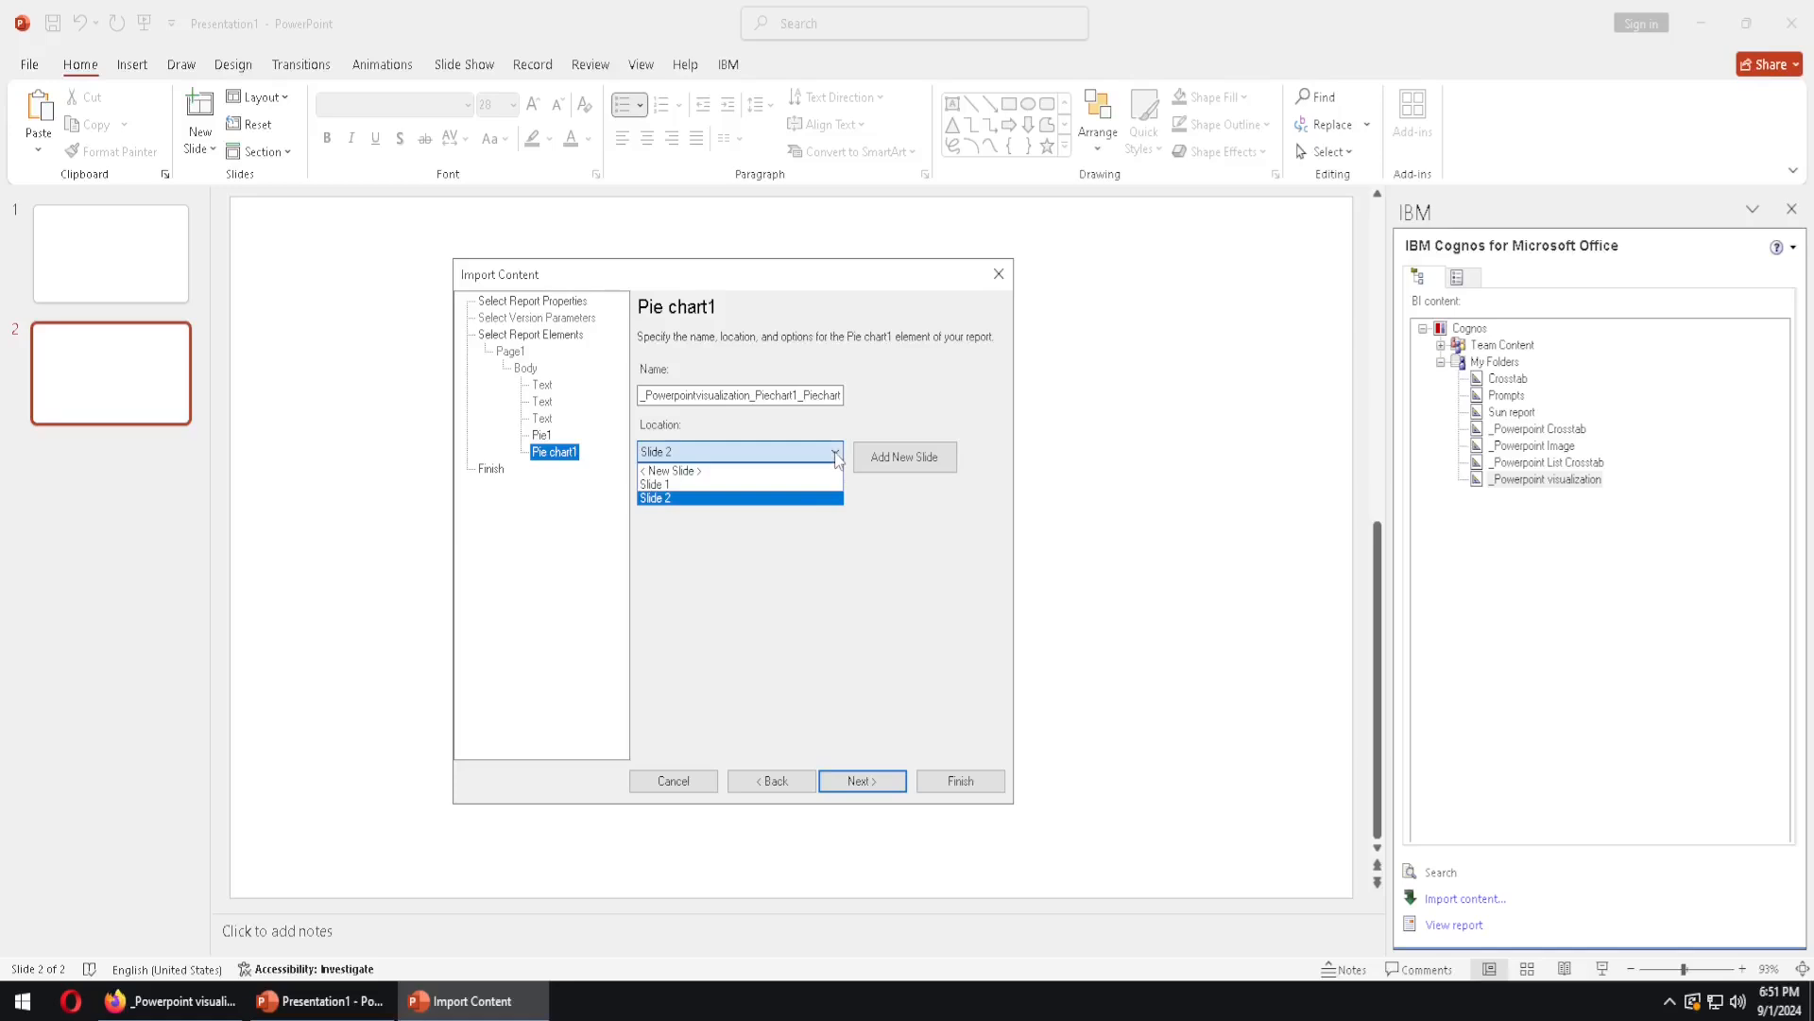
click(835, 456)
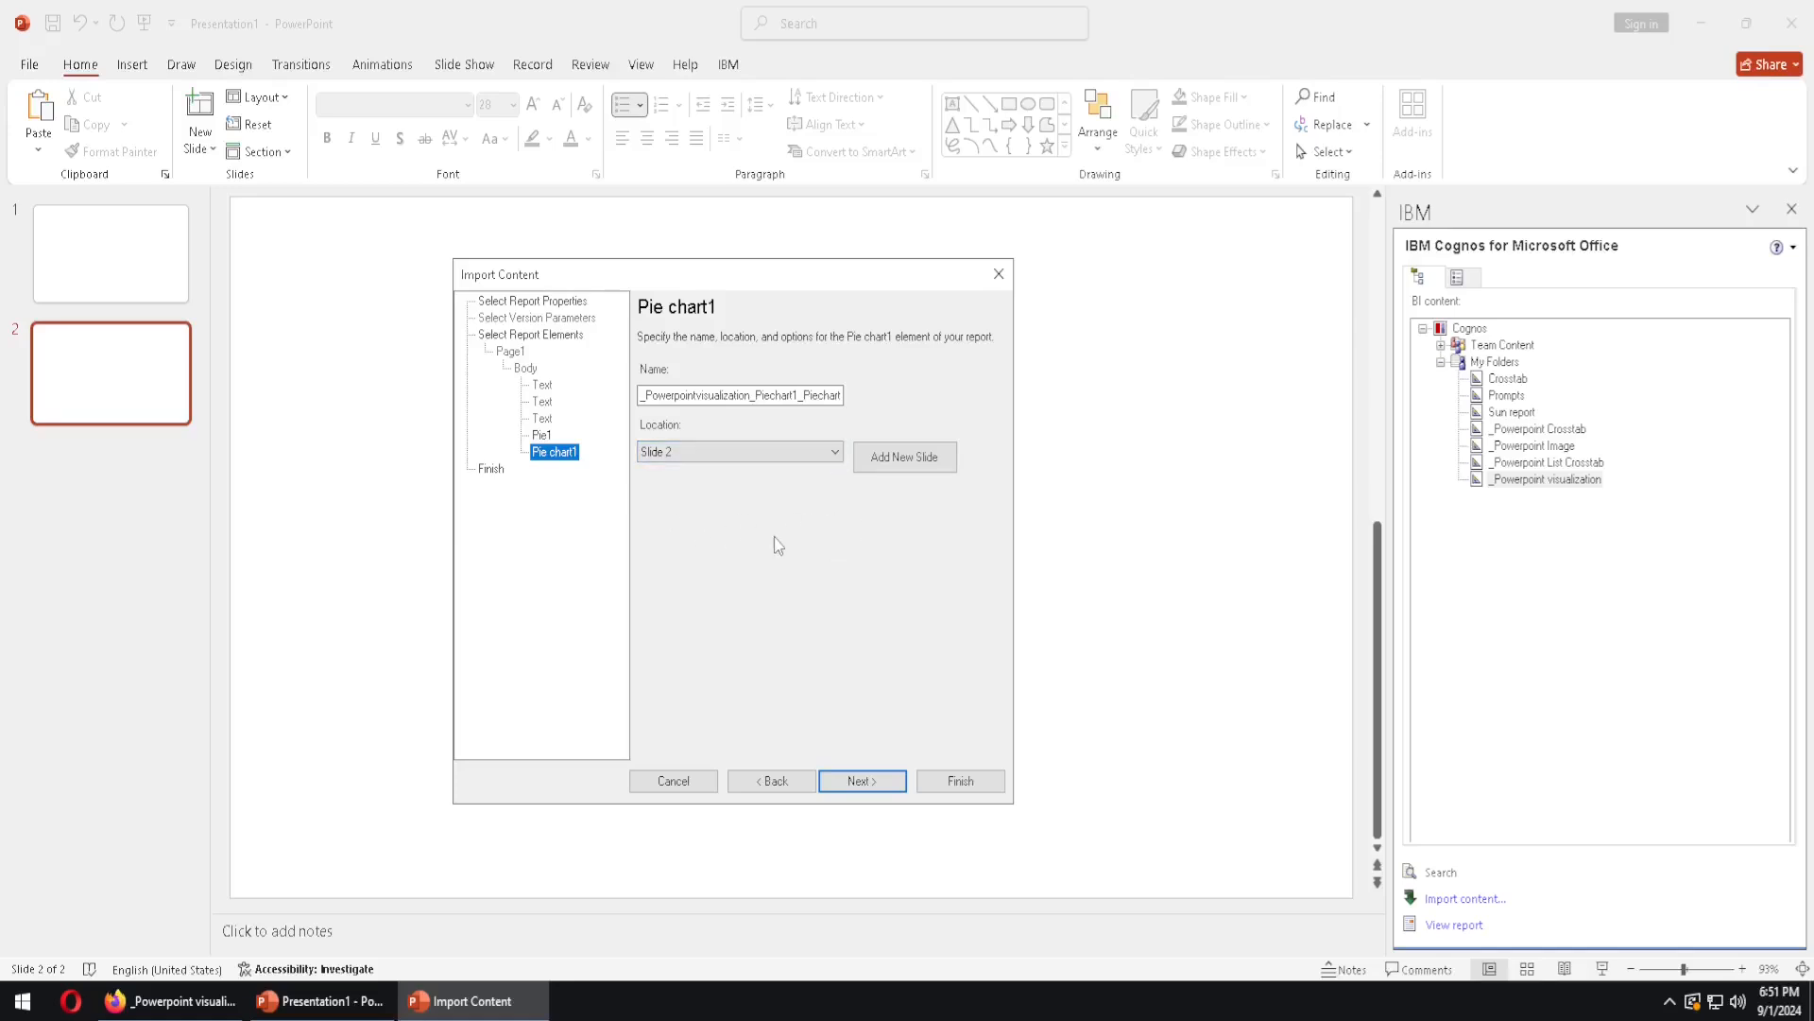
click(960, 781)
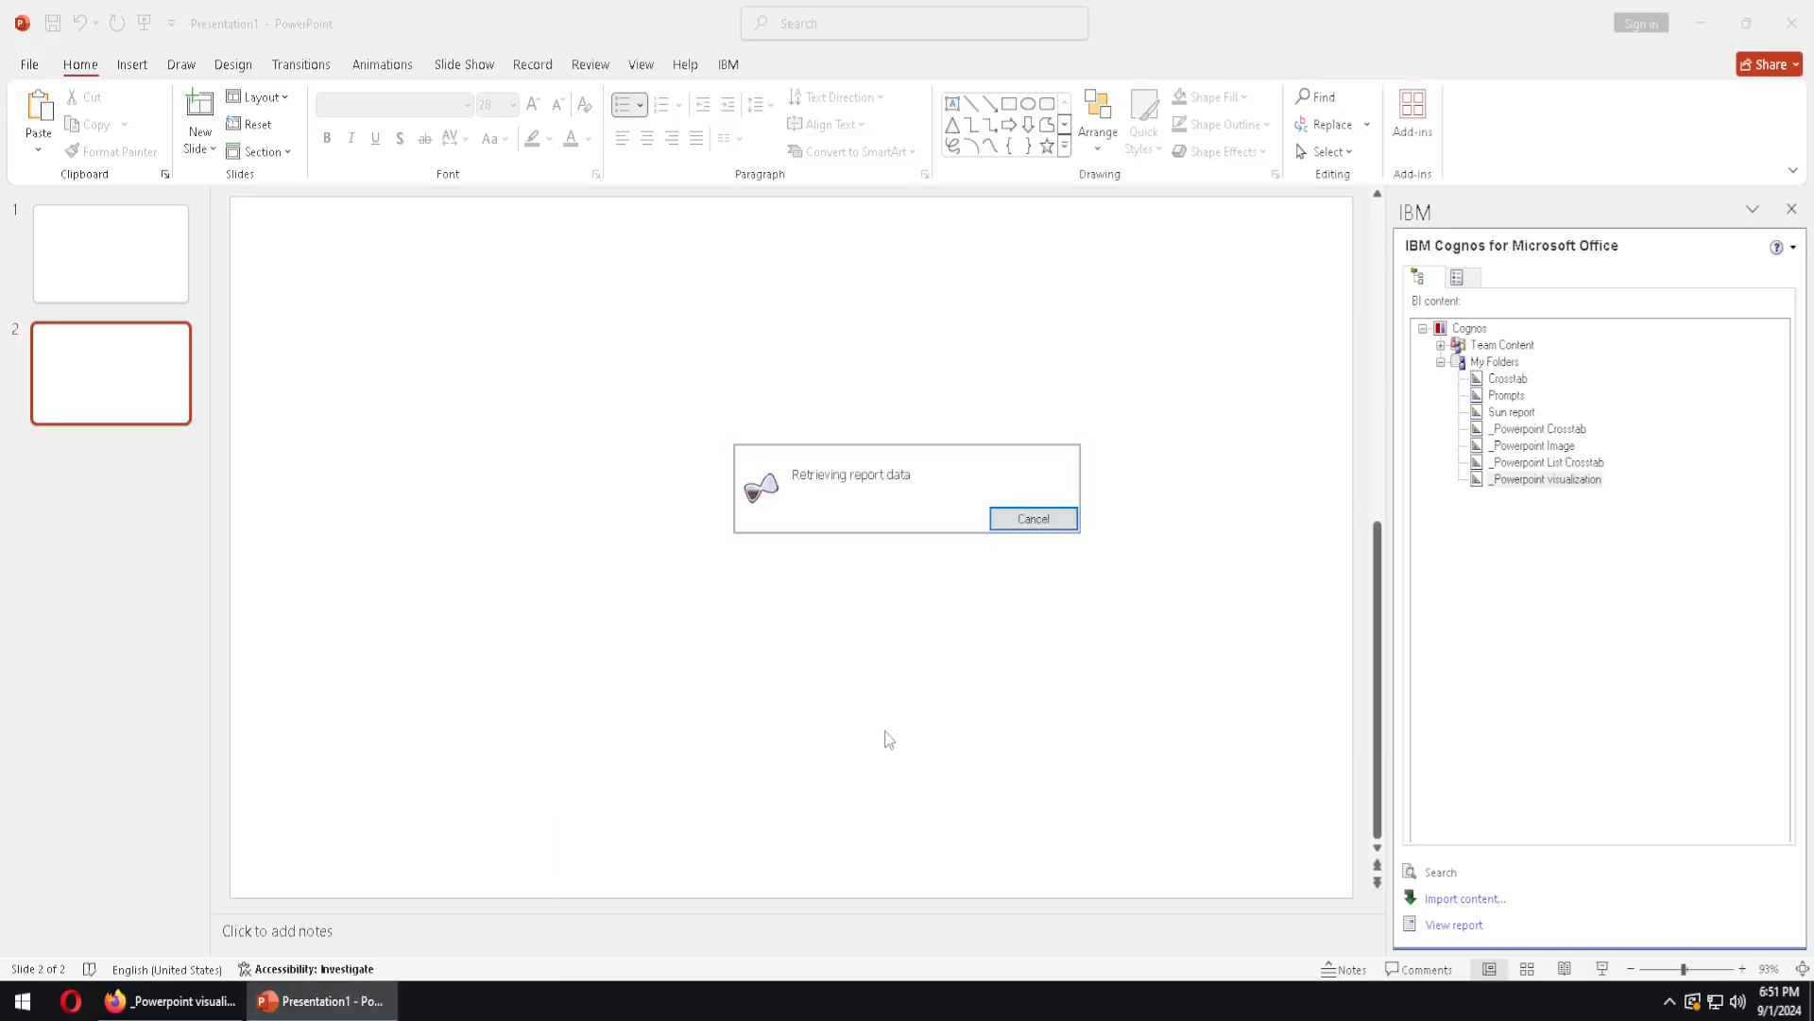
Separate the two imported pie charts by moving the Quantity chart to the right and shifting the Visualization 11.0 chart slightly right.
click(610, 470)
click(522, 422)
drag(446, 385, 772, 346)
key(ctrl+2)
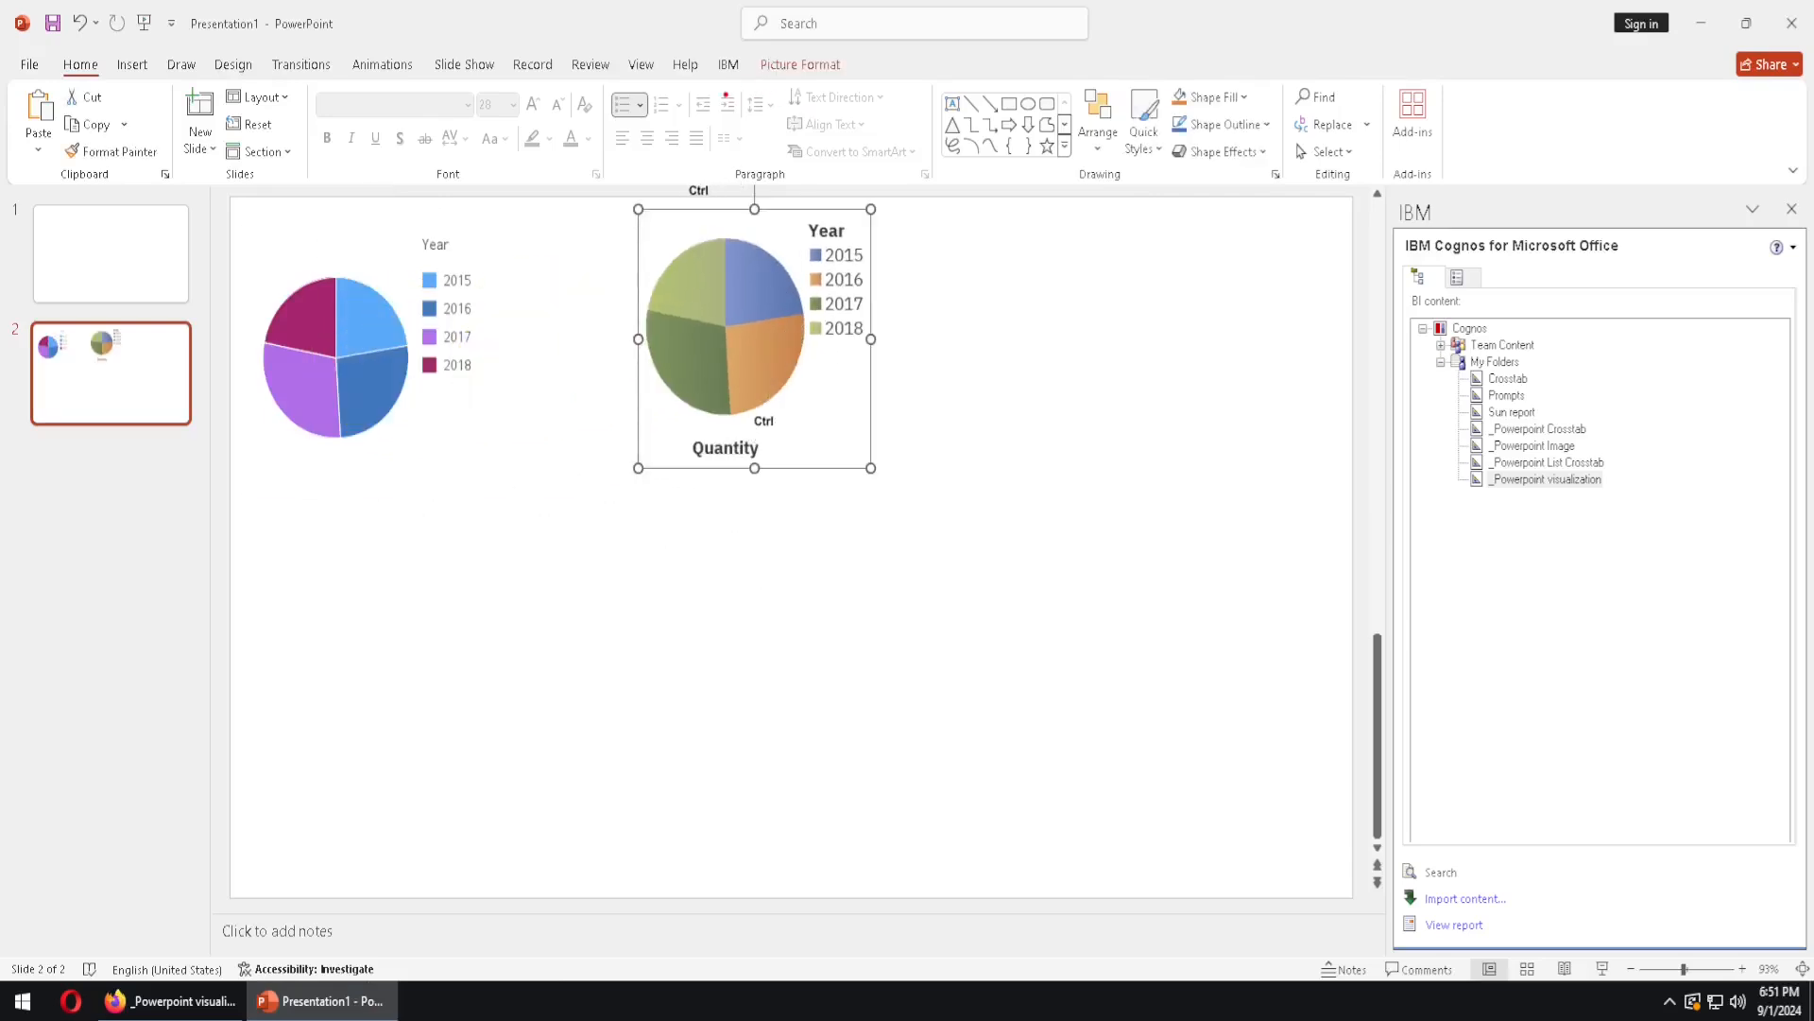
drag(721, 44, 904, 94)
key(Escape)
click(800, 65)
click(464, 365)
drag(464, 365, 553, 376)
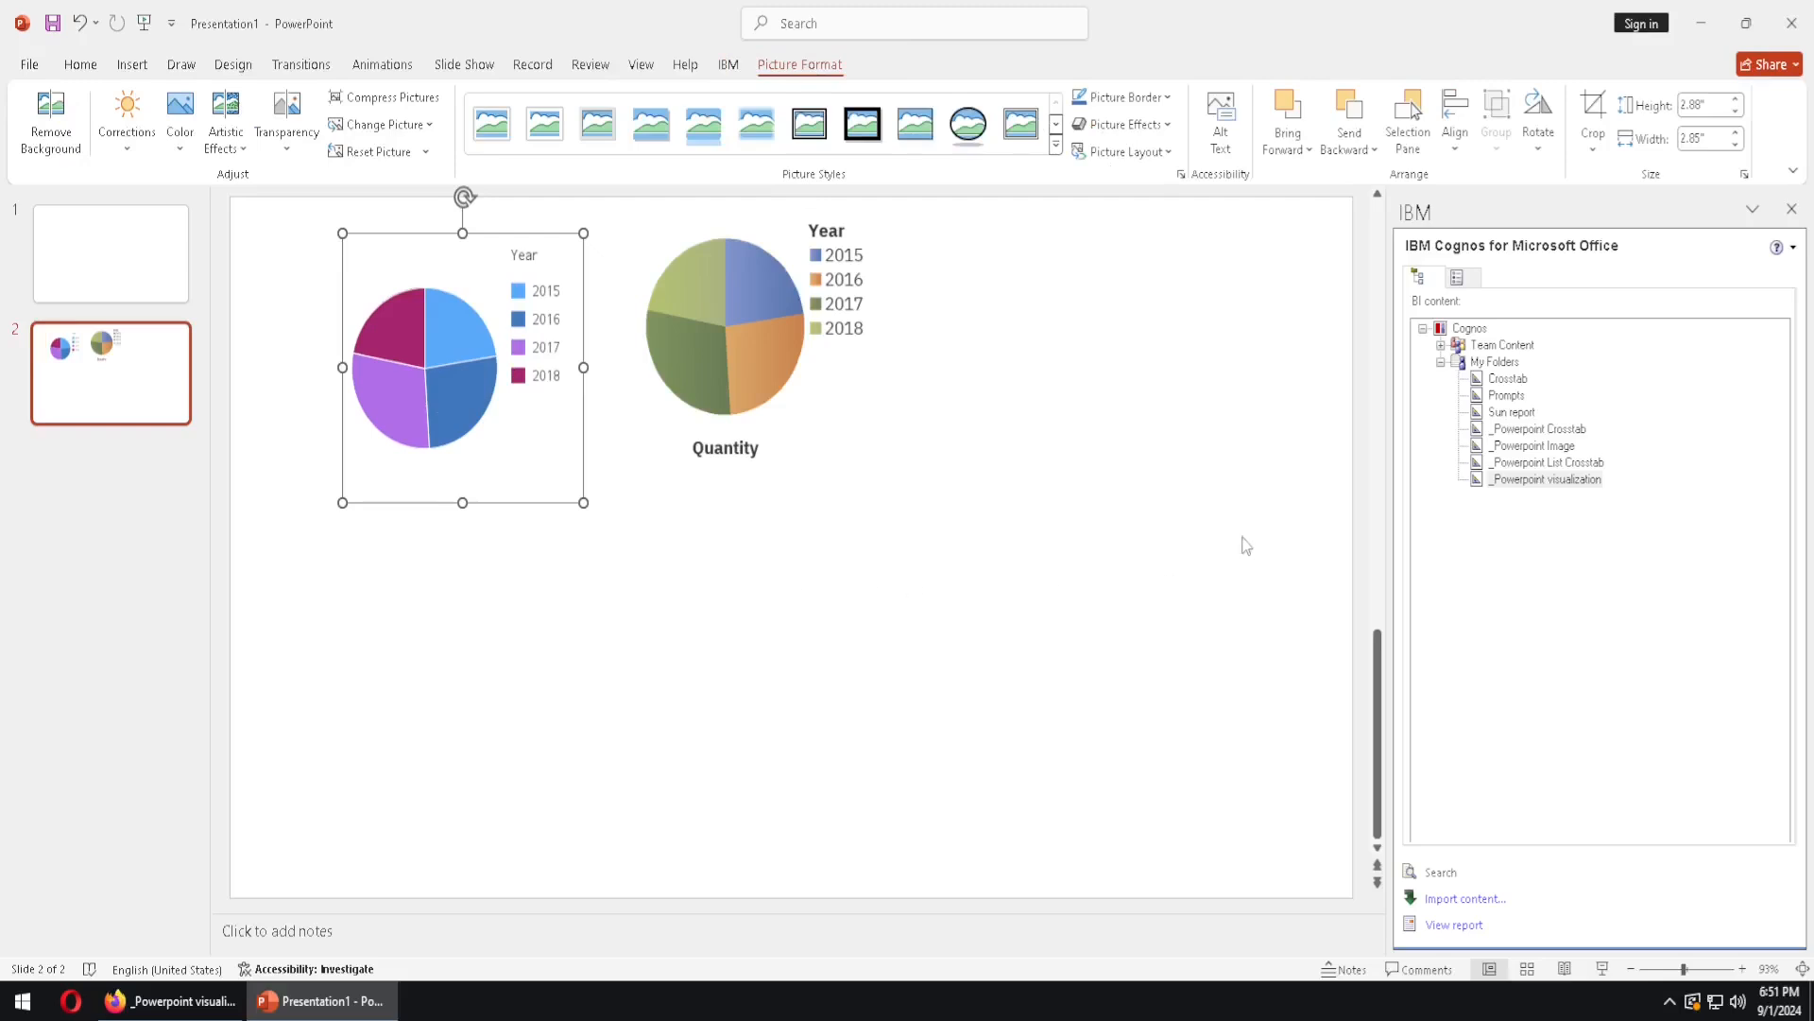
Remove the imported _Powerpoint visualization report together with its data.
click(1480, 285)
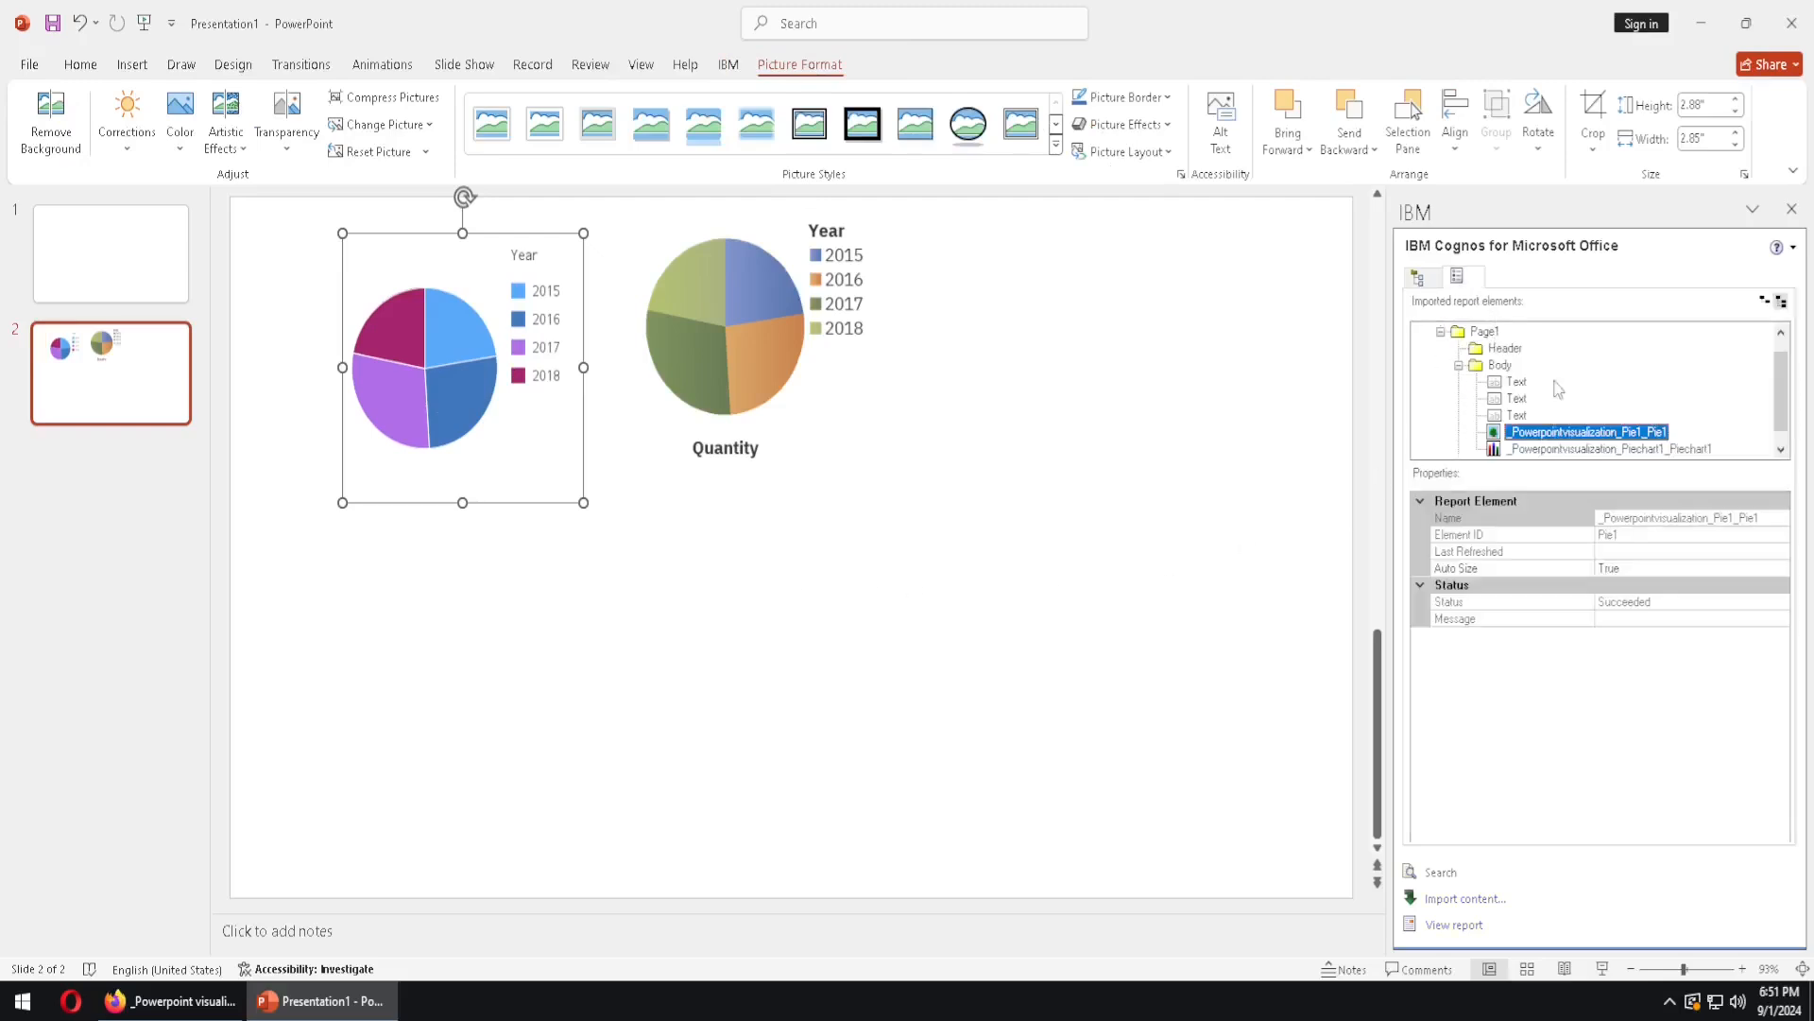
scroll(1486, 336, up, 3)
right_click(1487, 336)
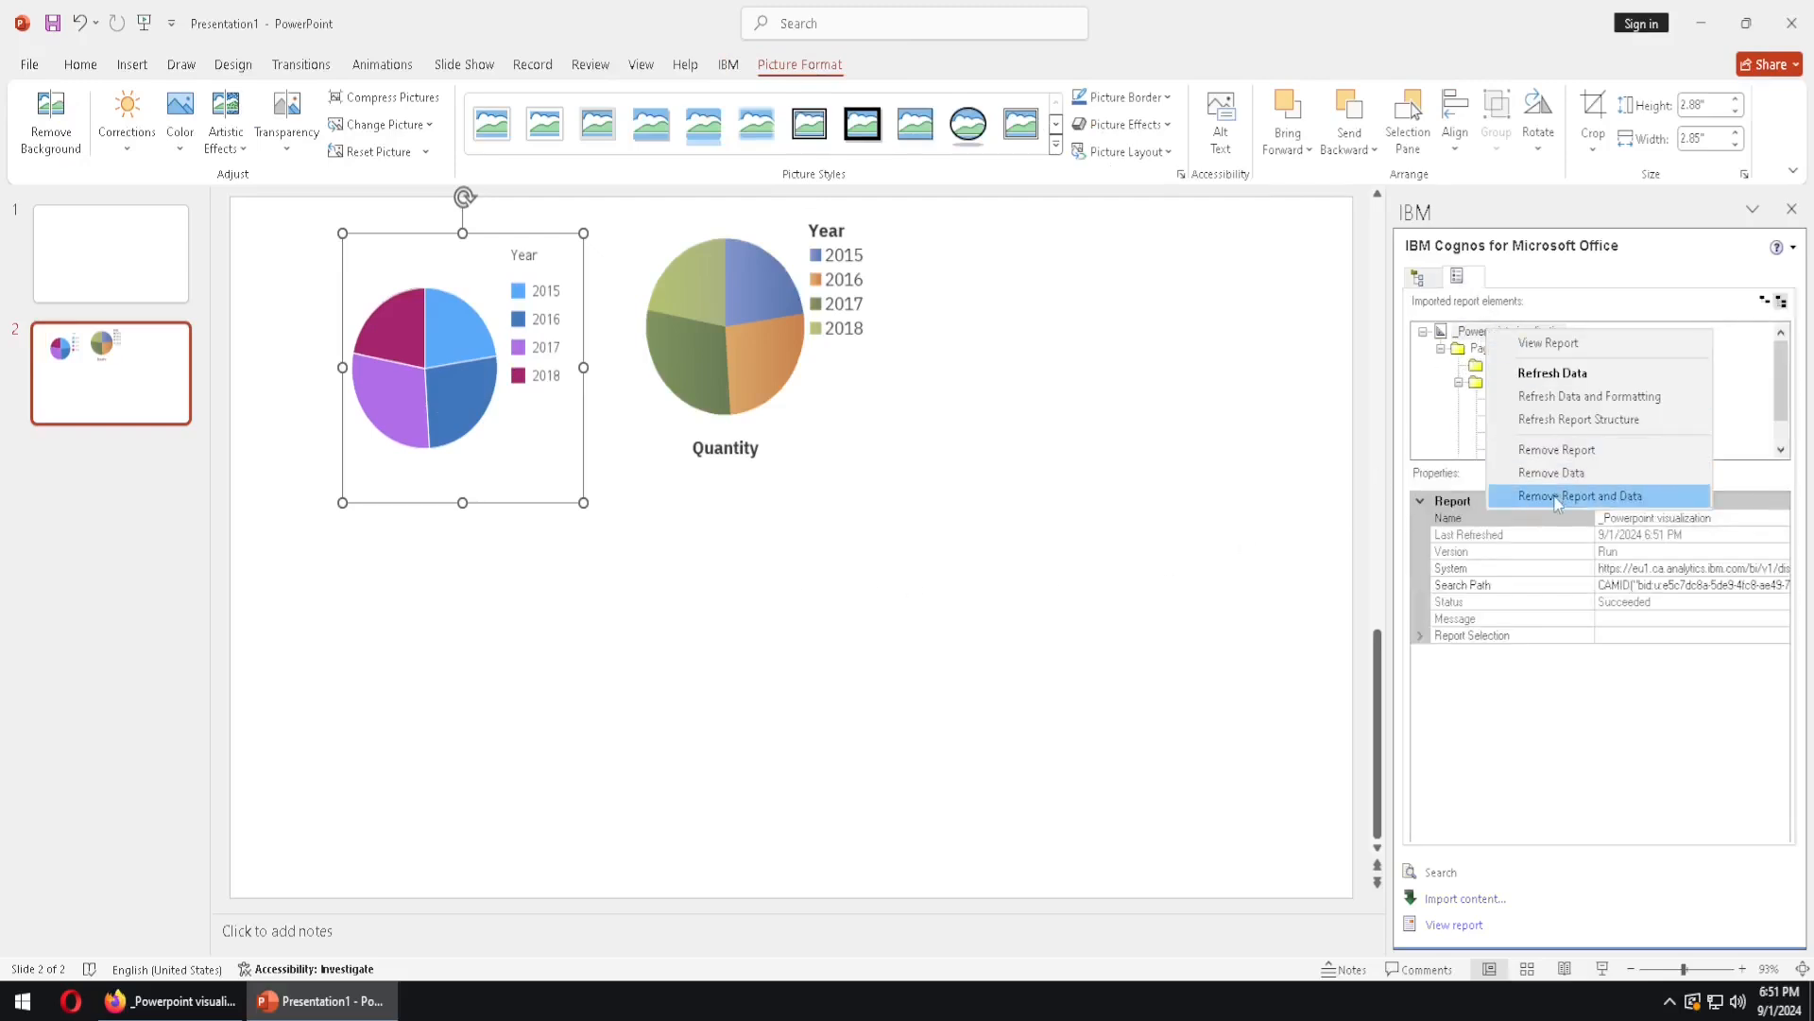
click(1554, 492)
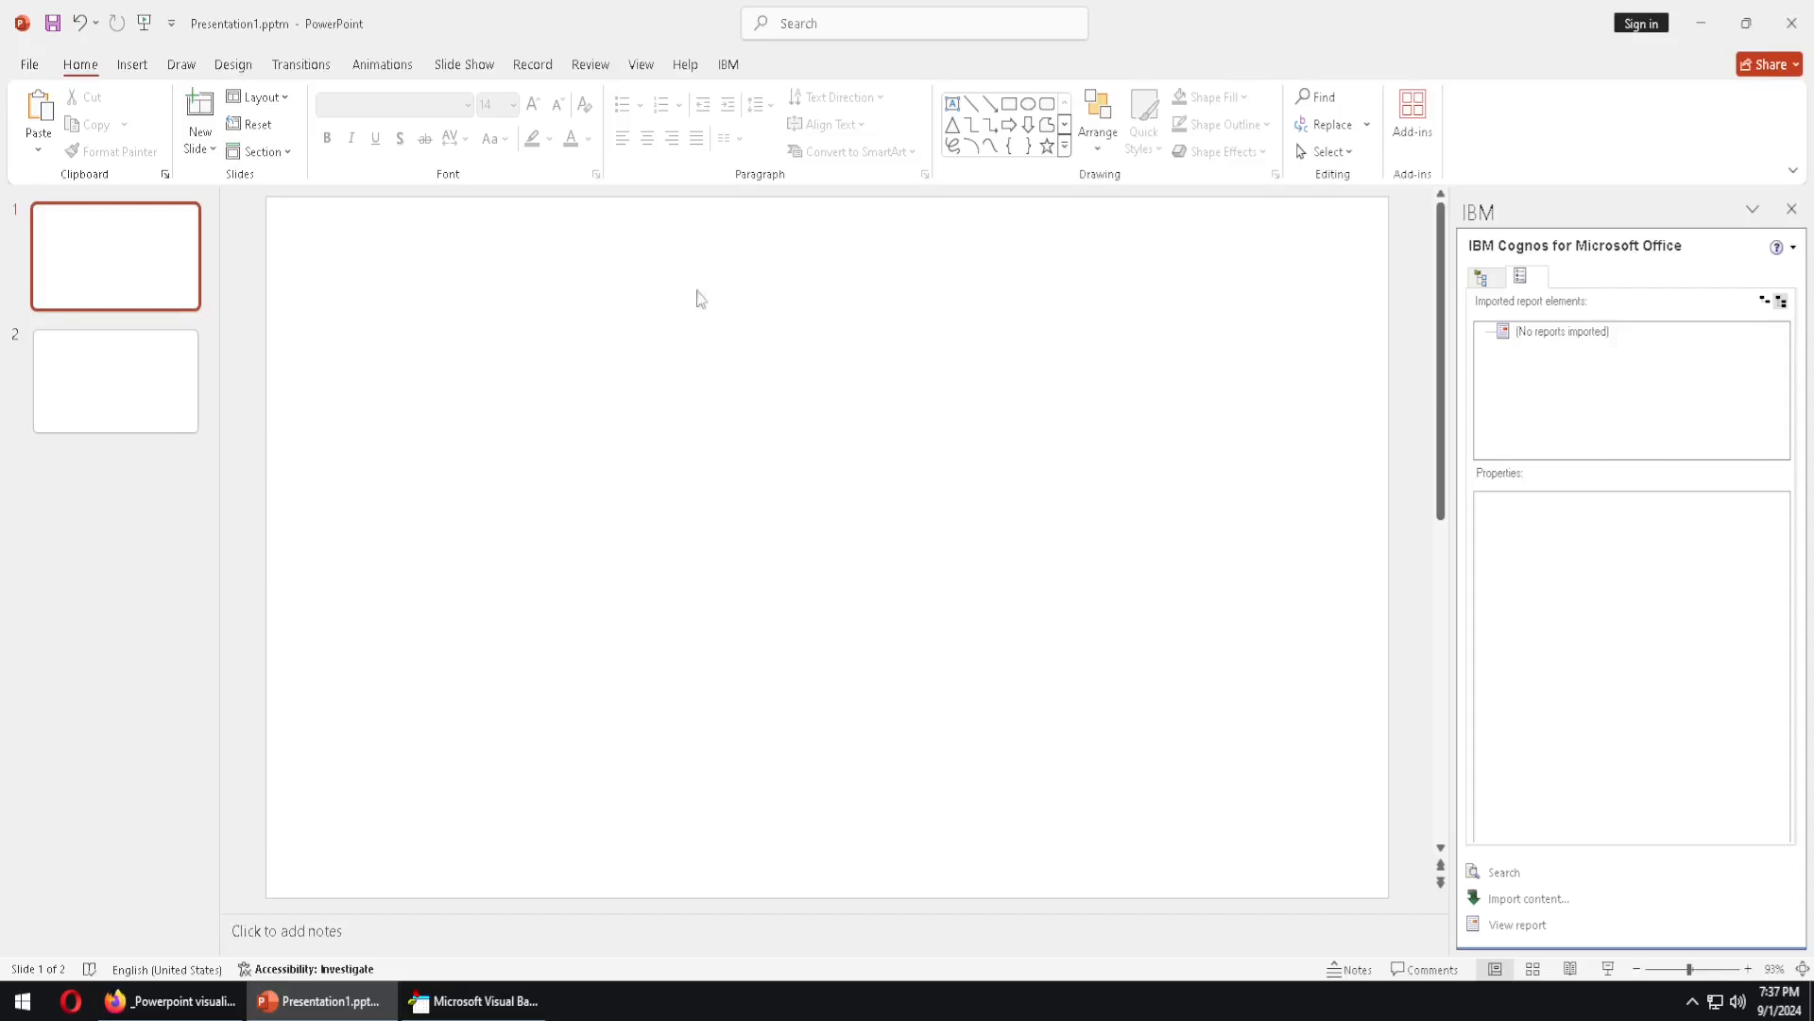
Import the _Powerpoint Crosstab report from My Folders into slide 1.
click(1499, 281)
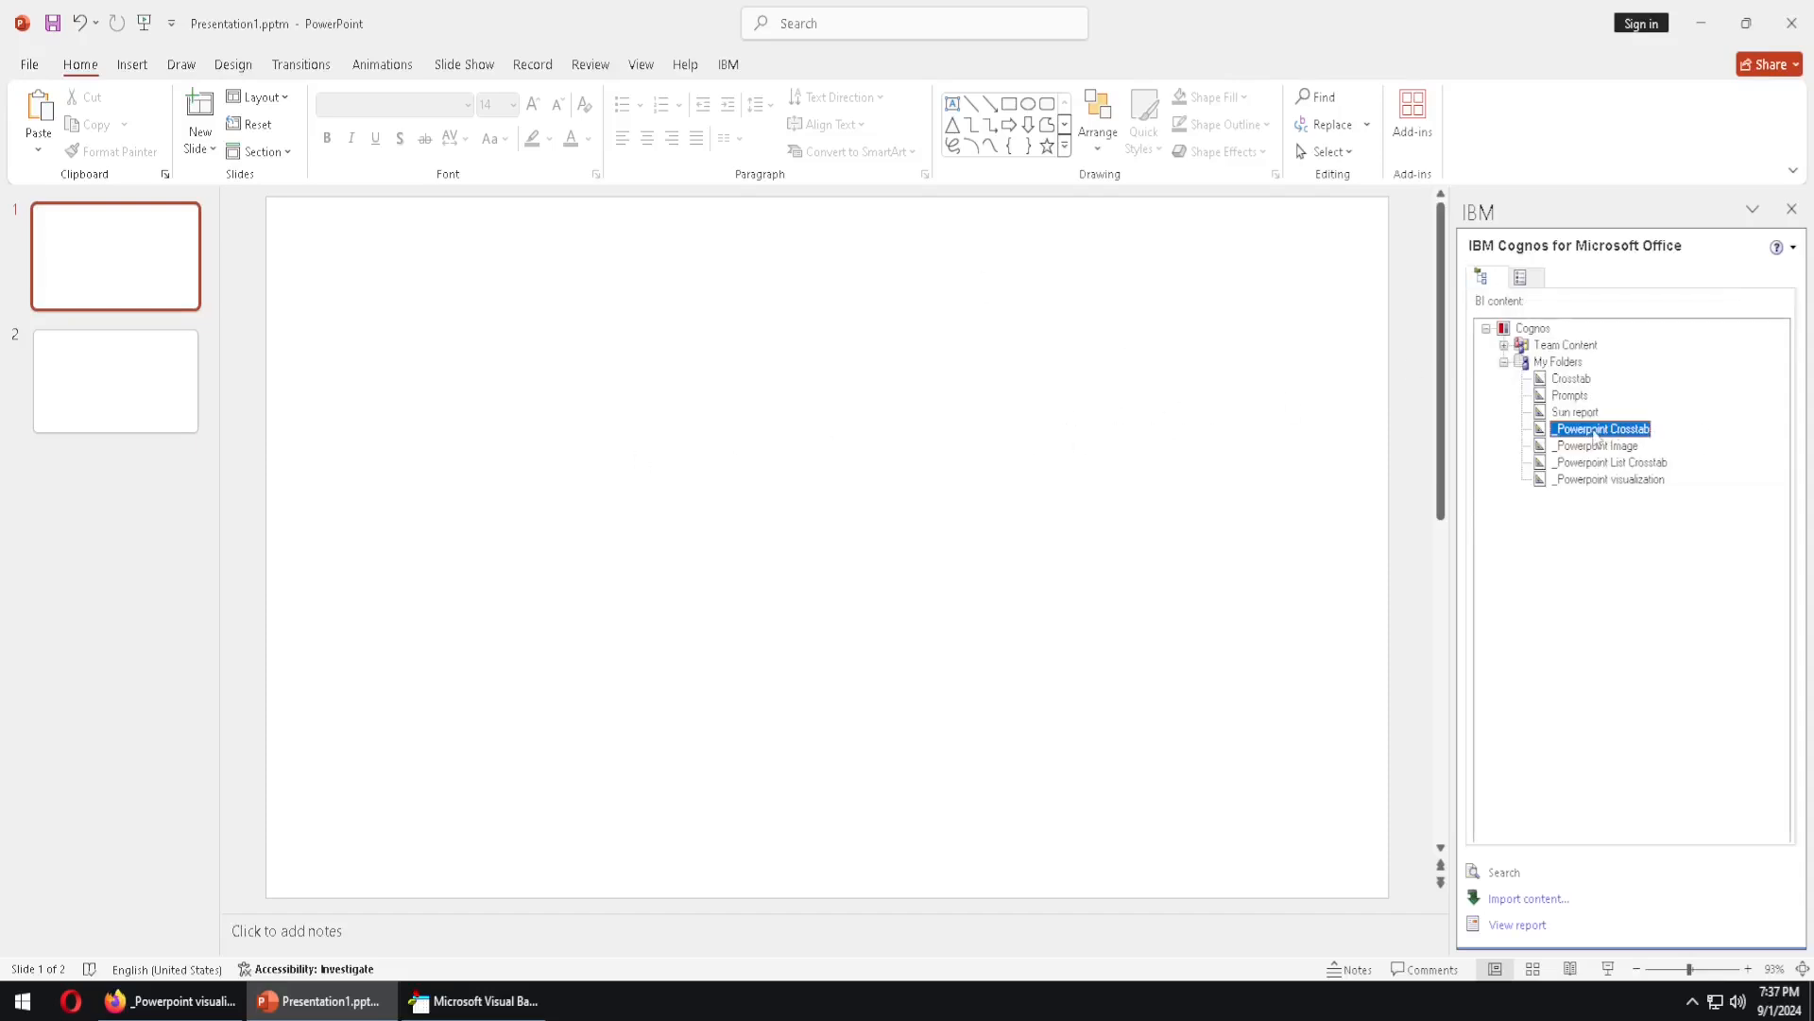
double_click(1625, 434)
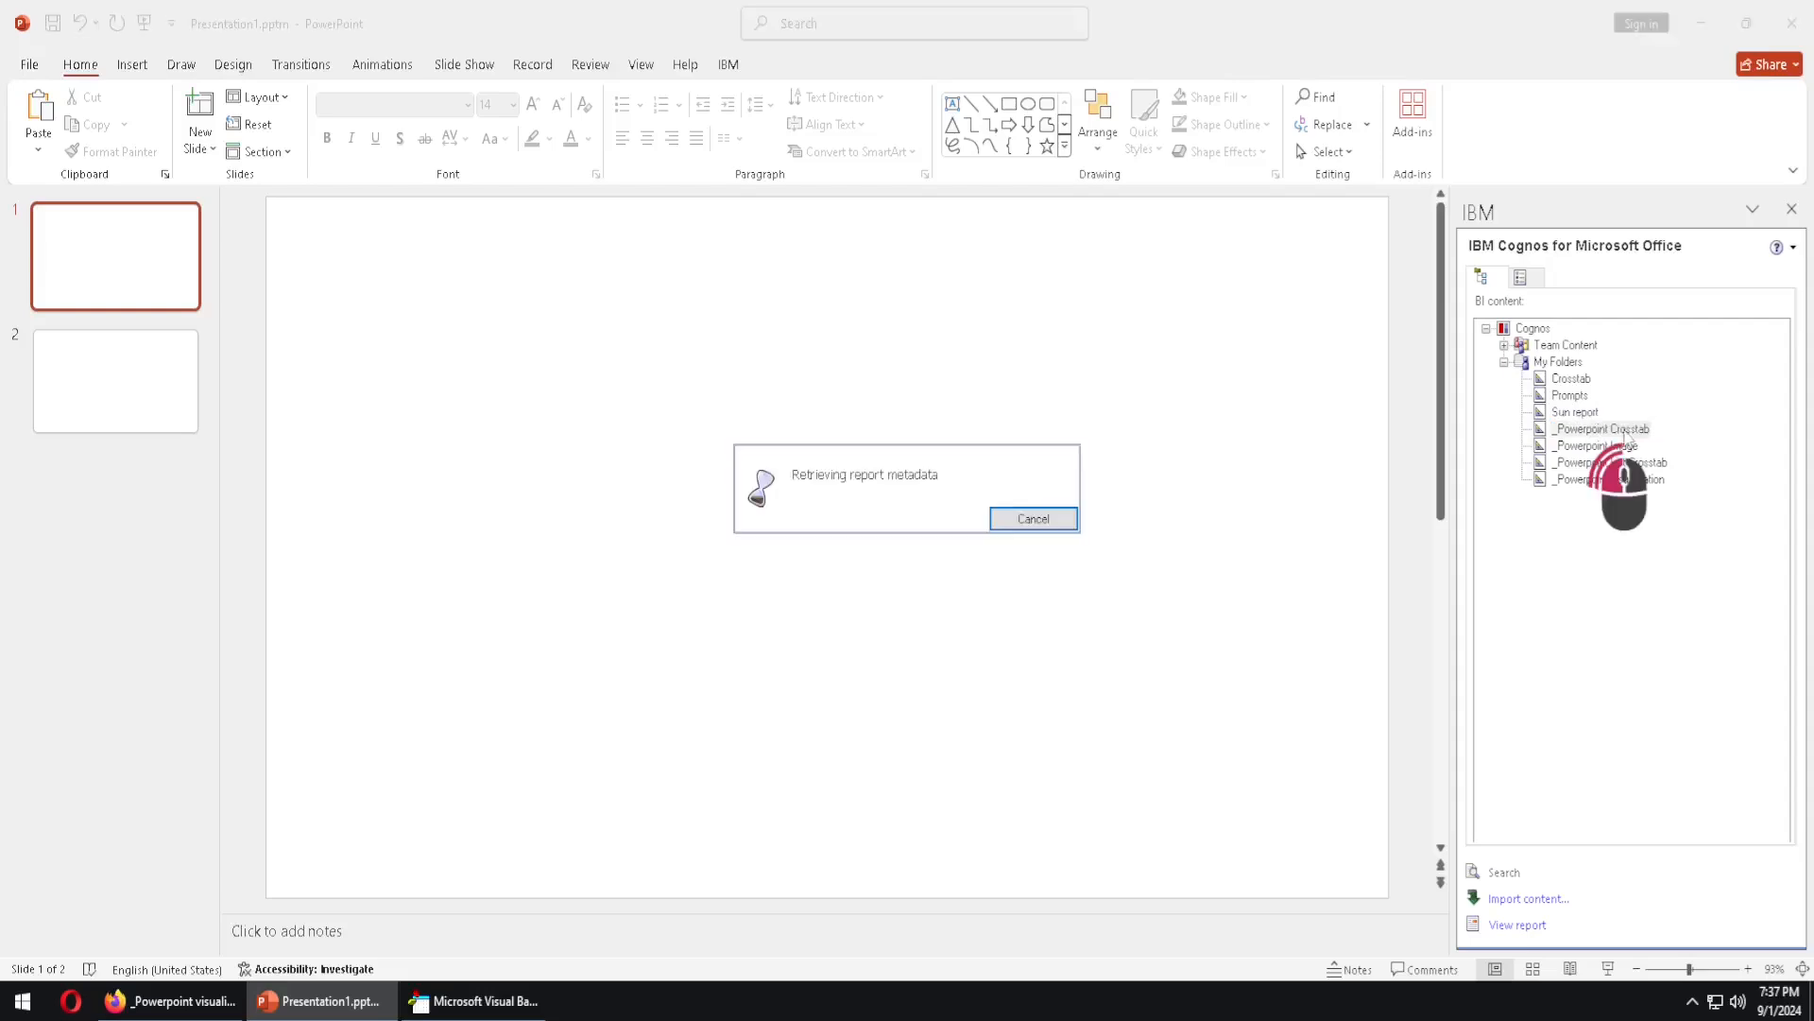
click(961, 781)
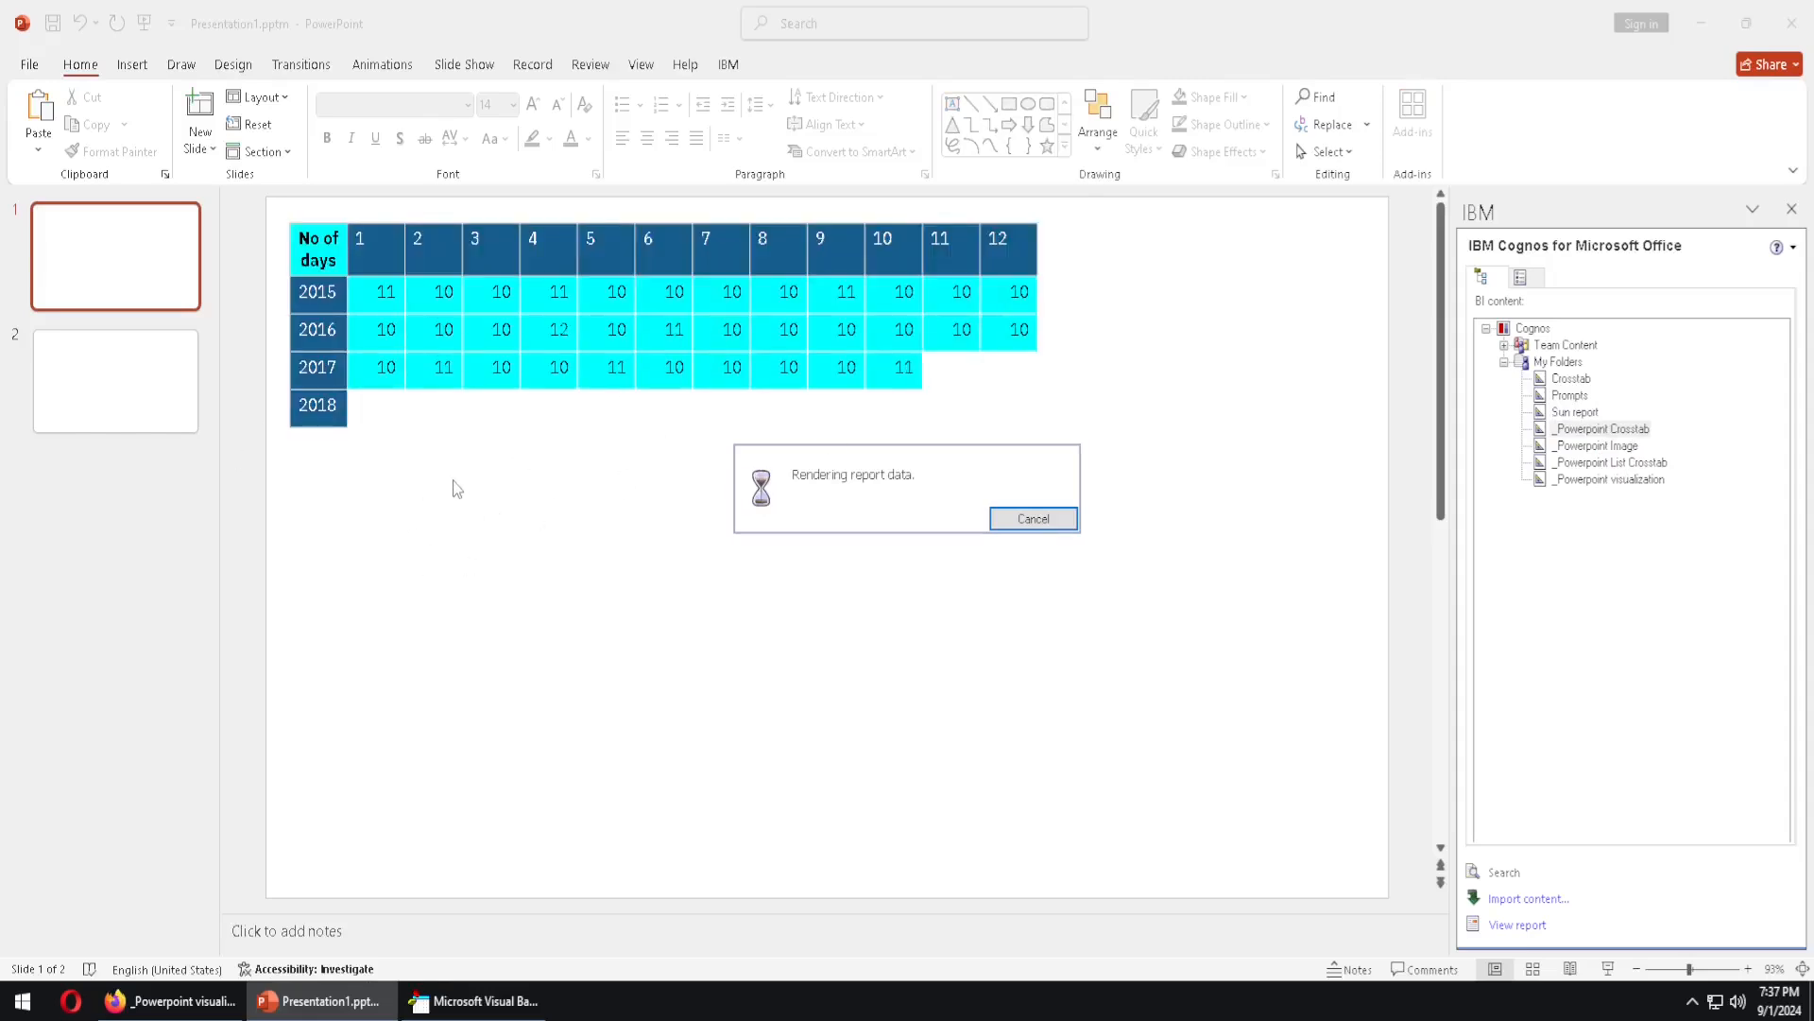
Copy the imported crosstab table, paste it on the same slide, and move the copy below the original, aligned with its edges.
right_click(403, 422)
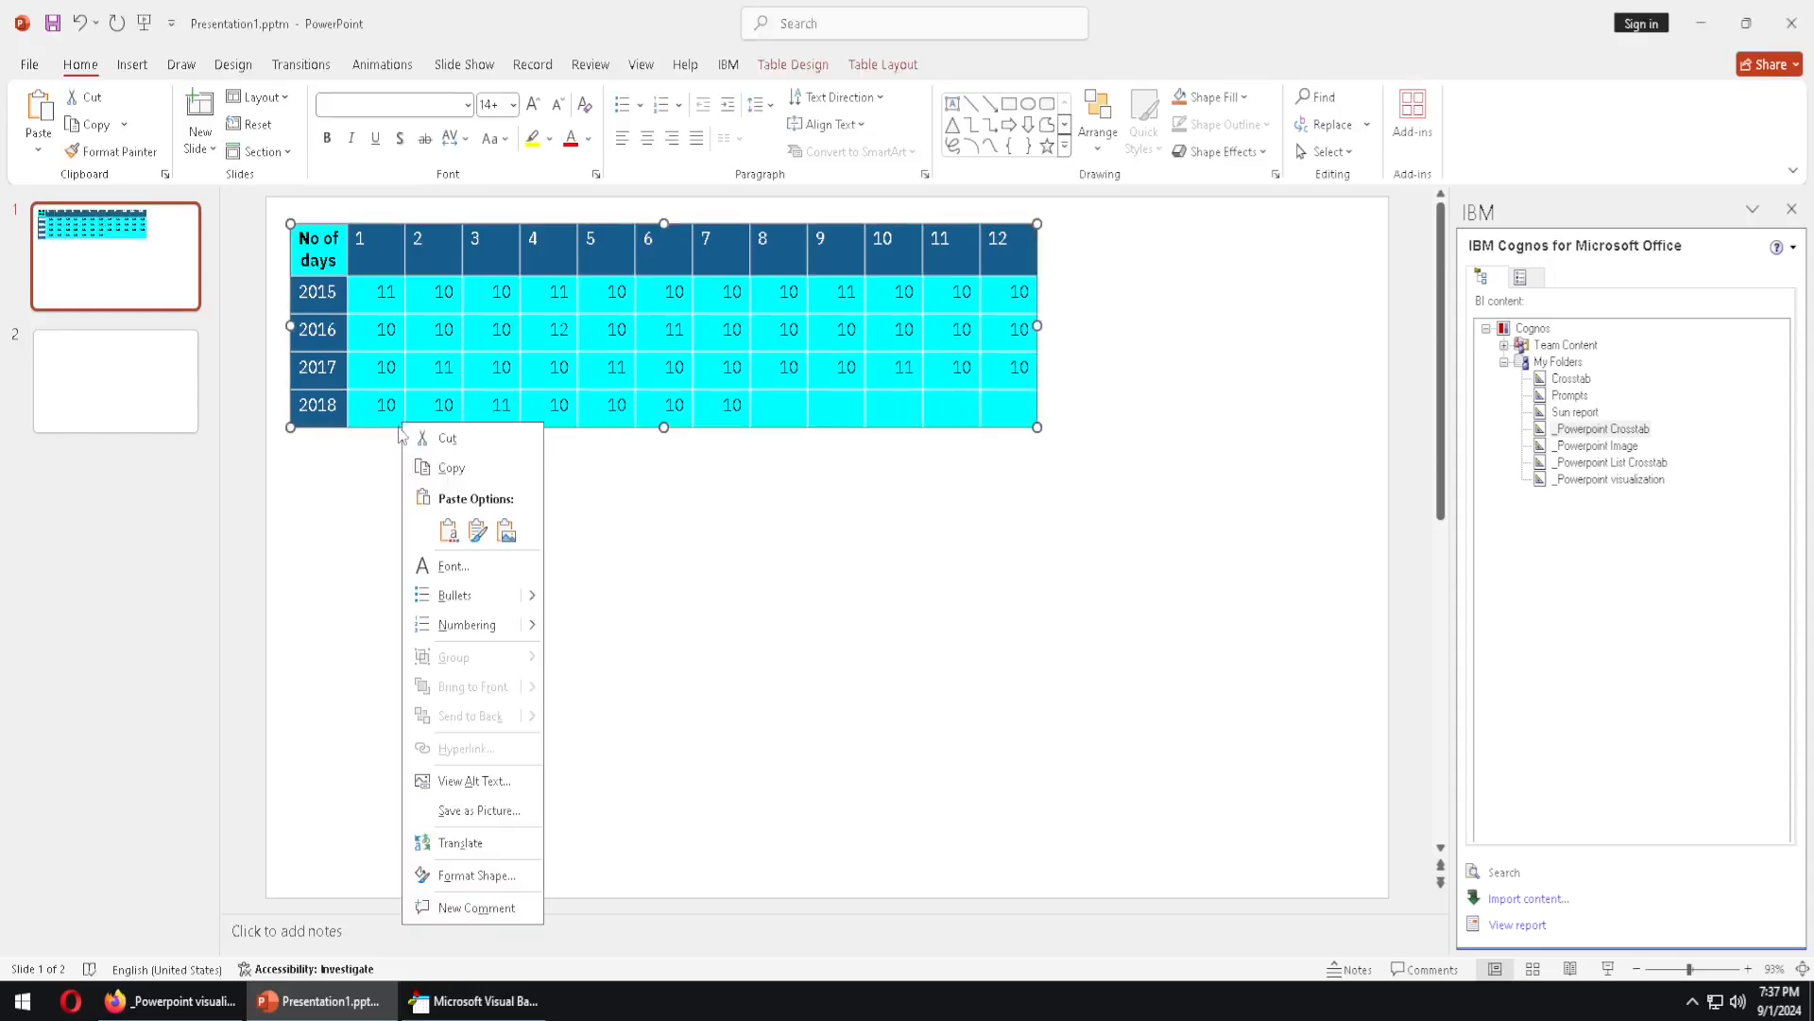
click(451, 467)
right_click(357, 497)
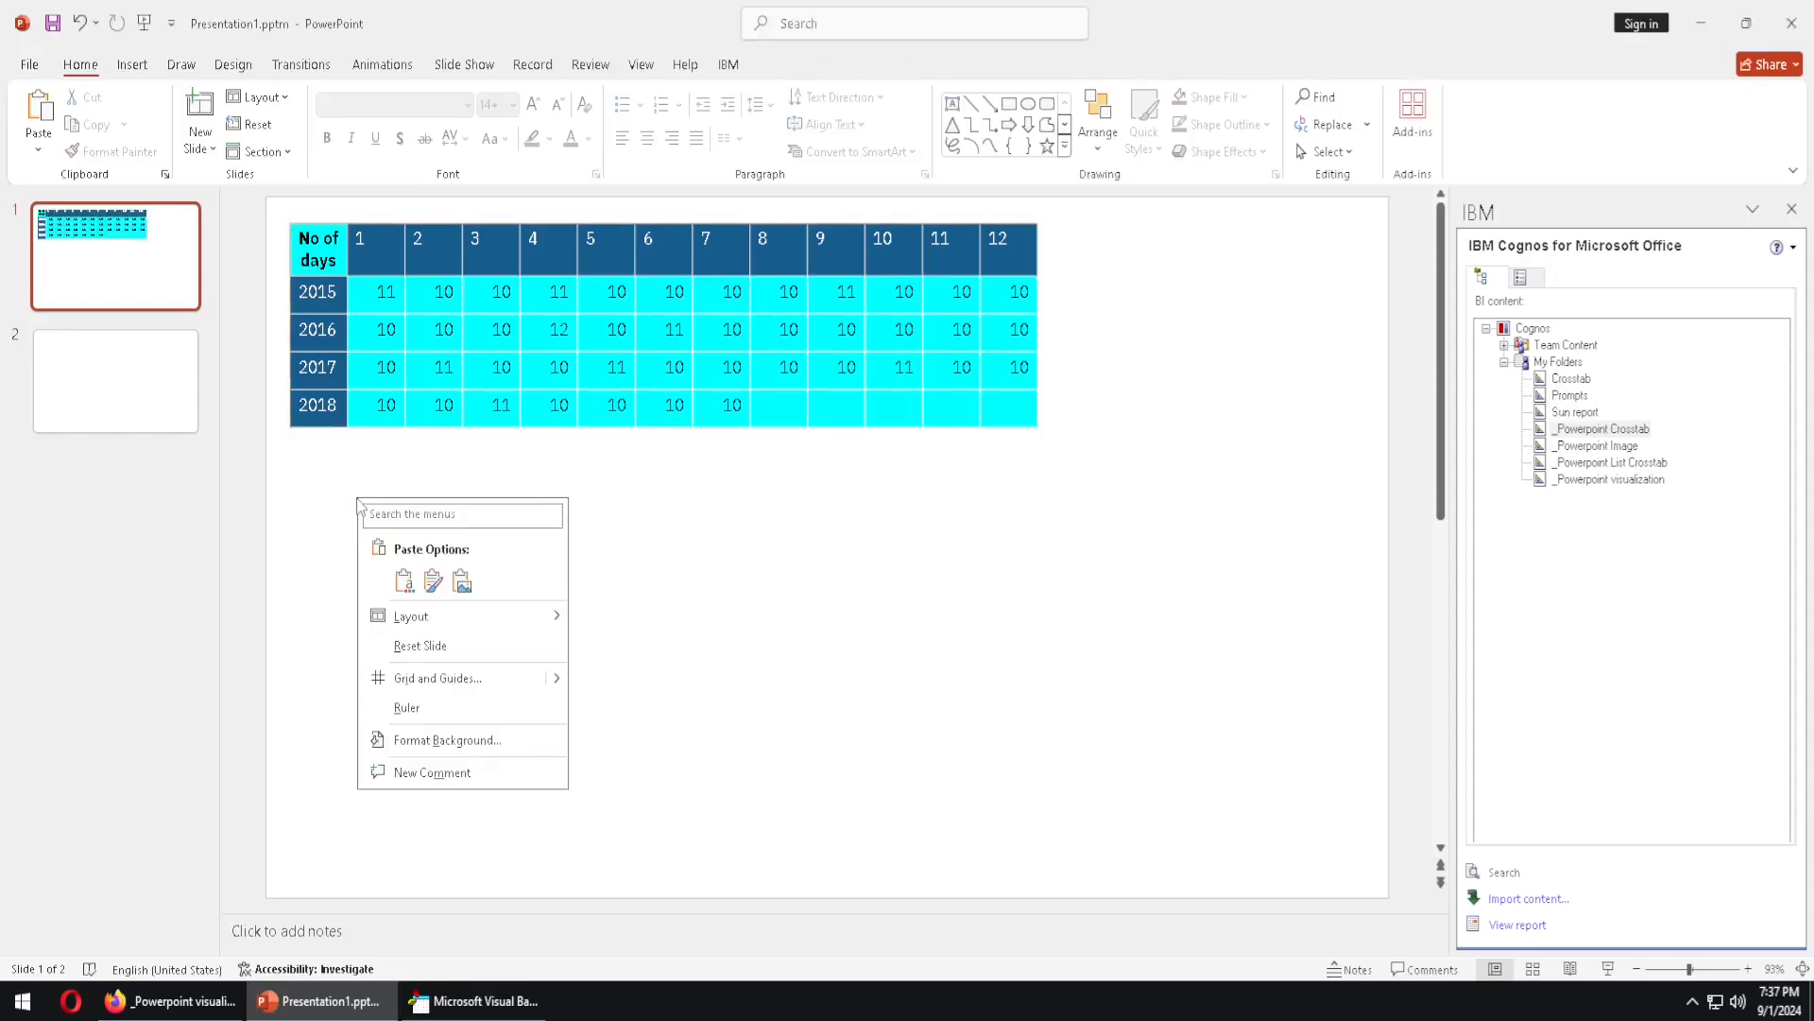
click(406, 579)
drag(734, 452, 737, 689)
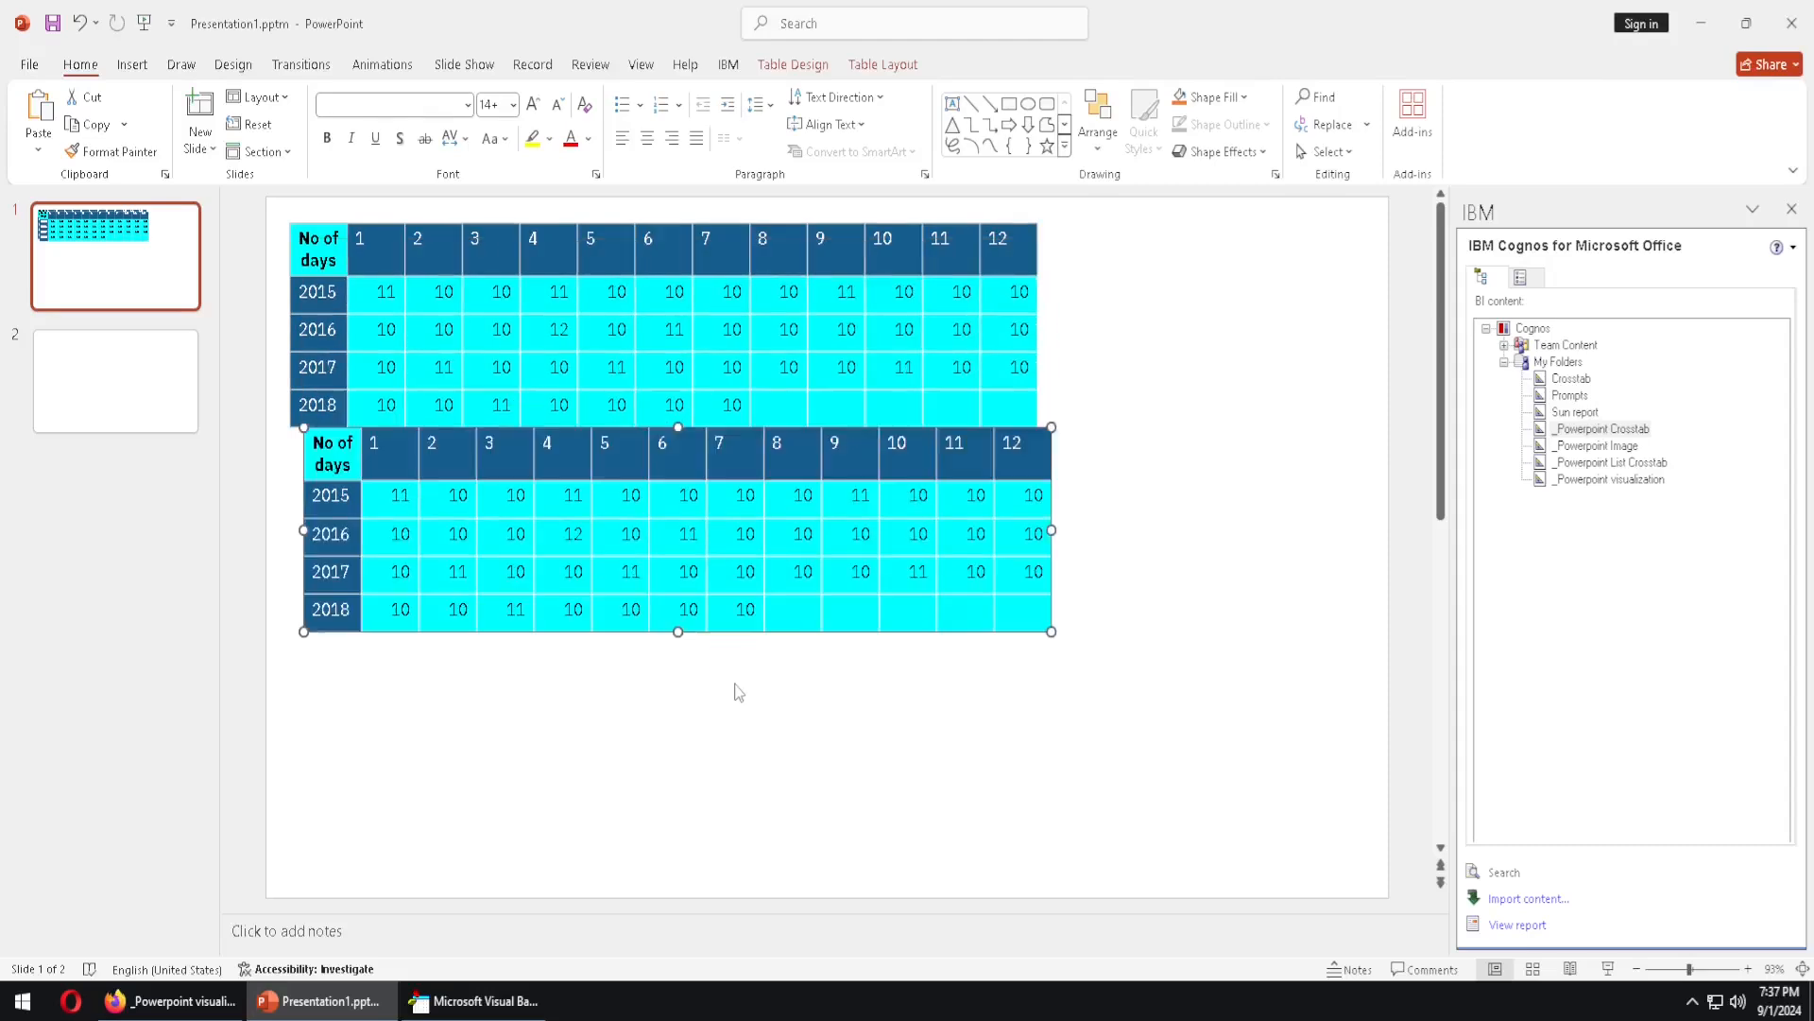
click(738, 726)
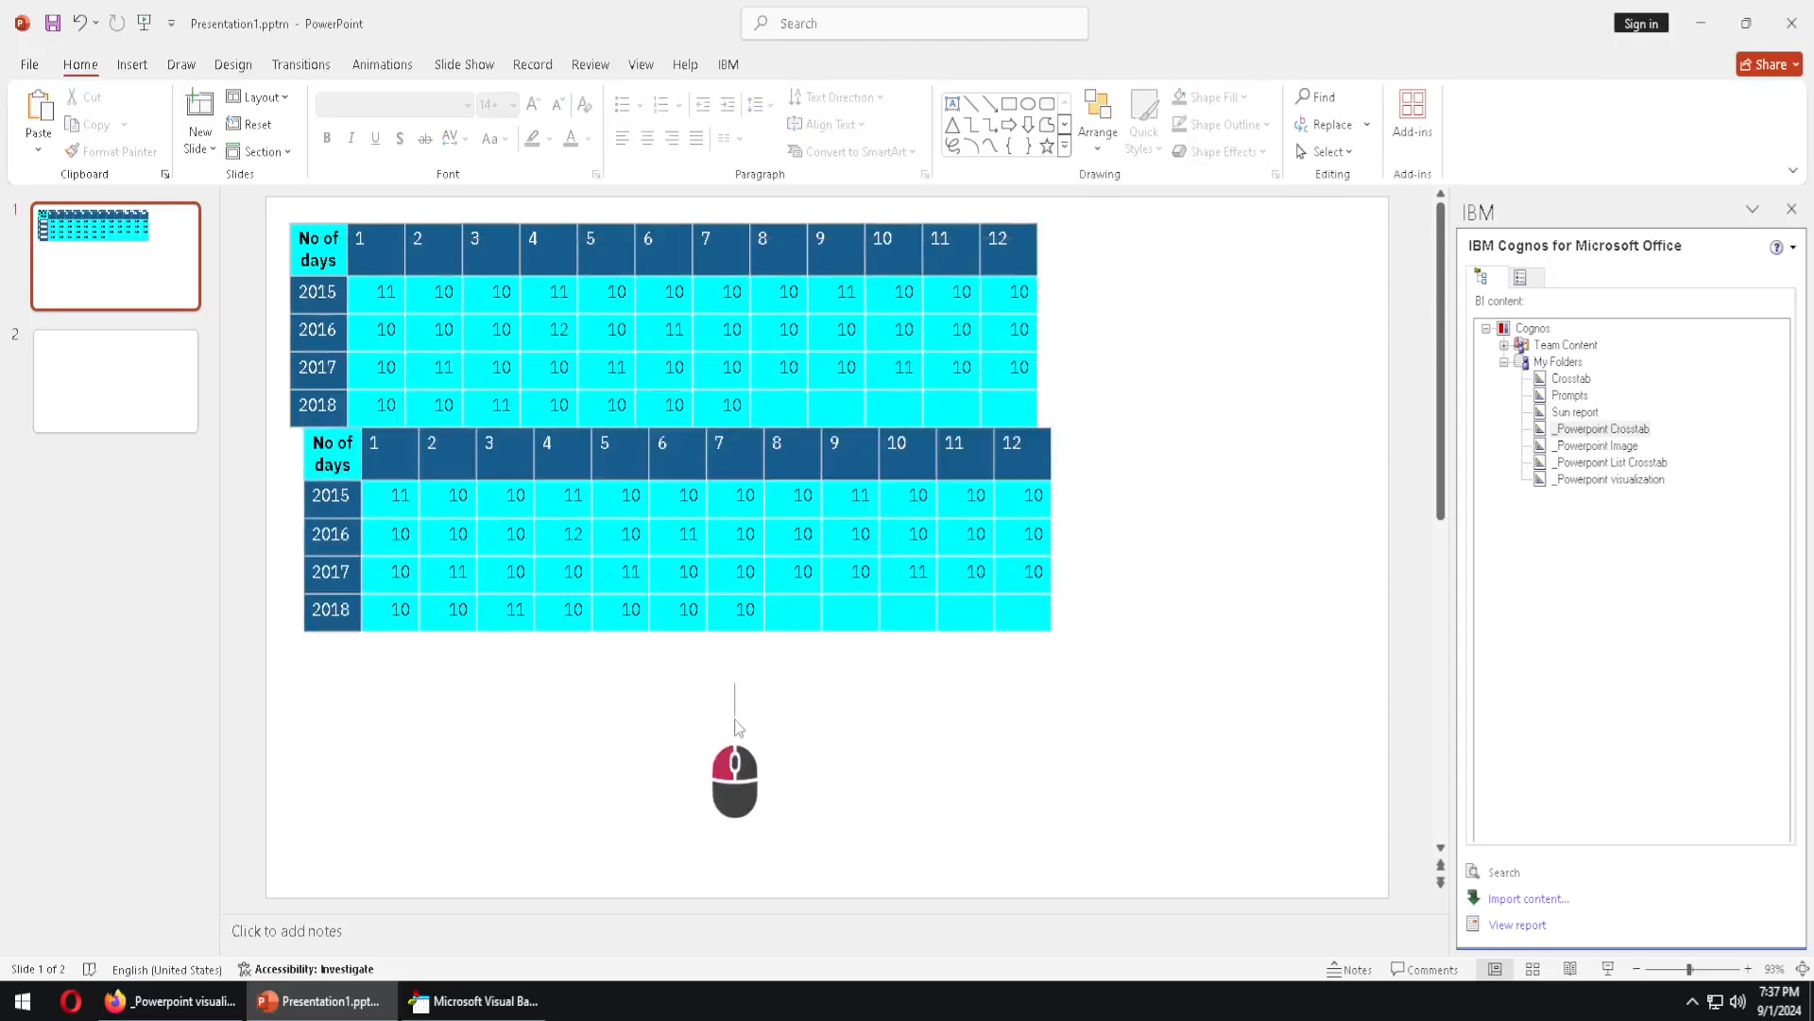
click(752, 632)
drag(782, 639, 770, 729)
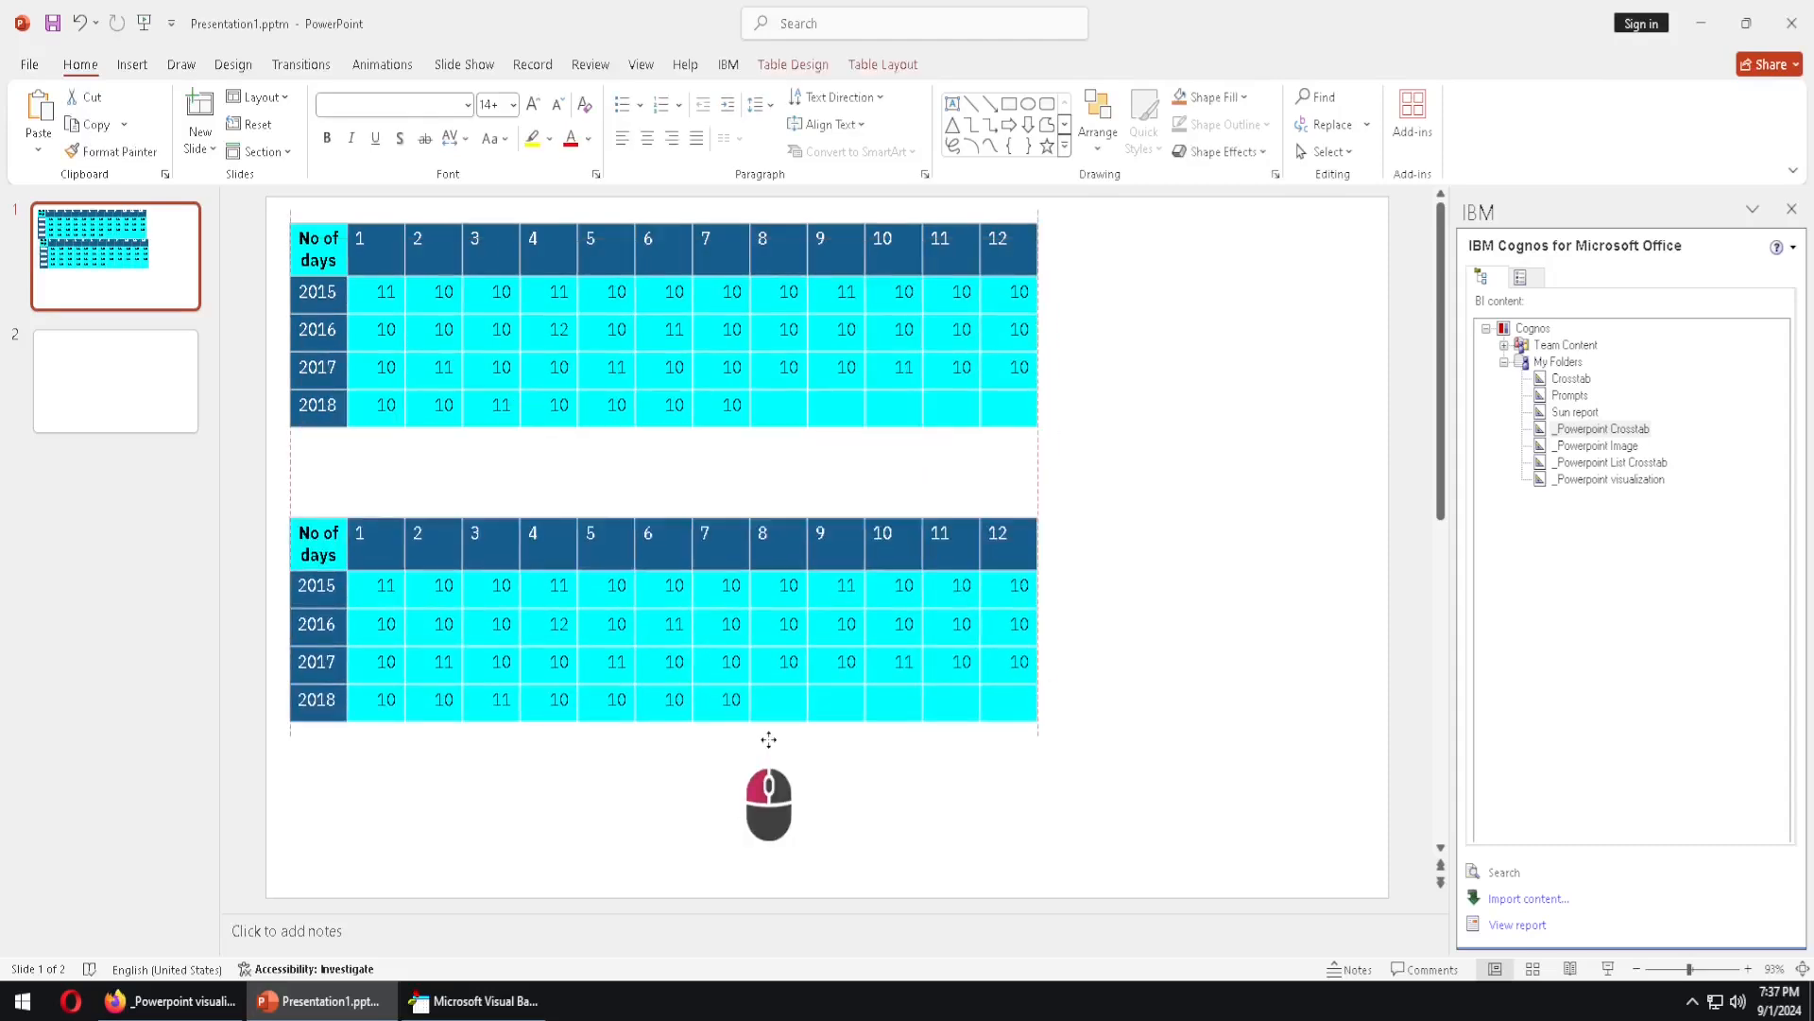
Switch to Cognos Analytics in the browser and open the _Powerpoint Crosstab report.
click(151, 1000)
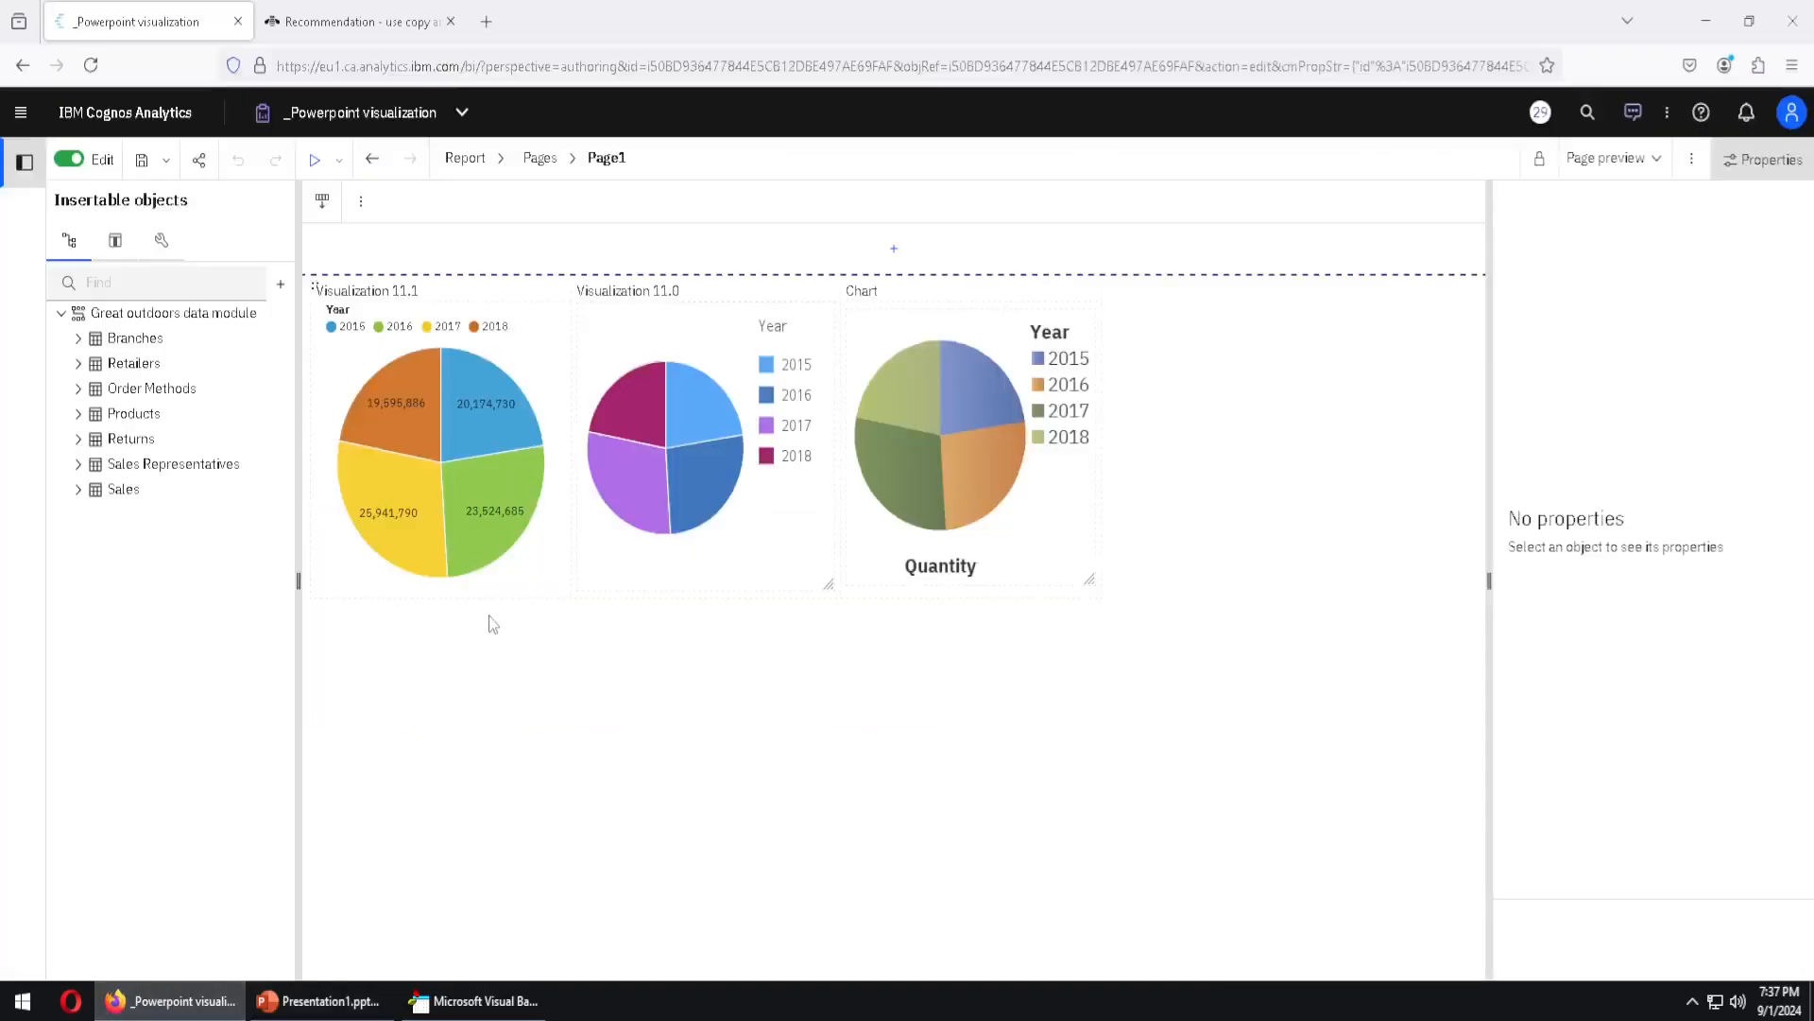
click(401, 111)
click(405, 255)
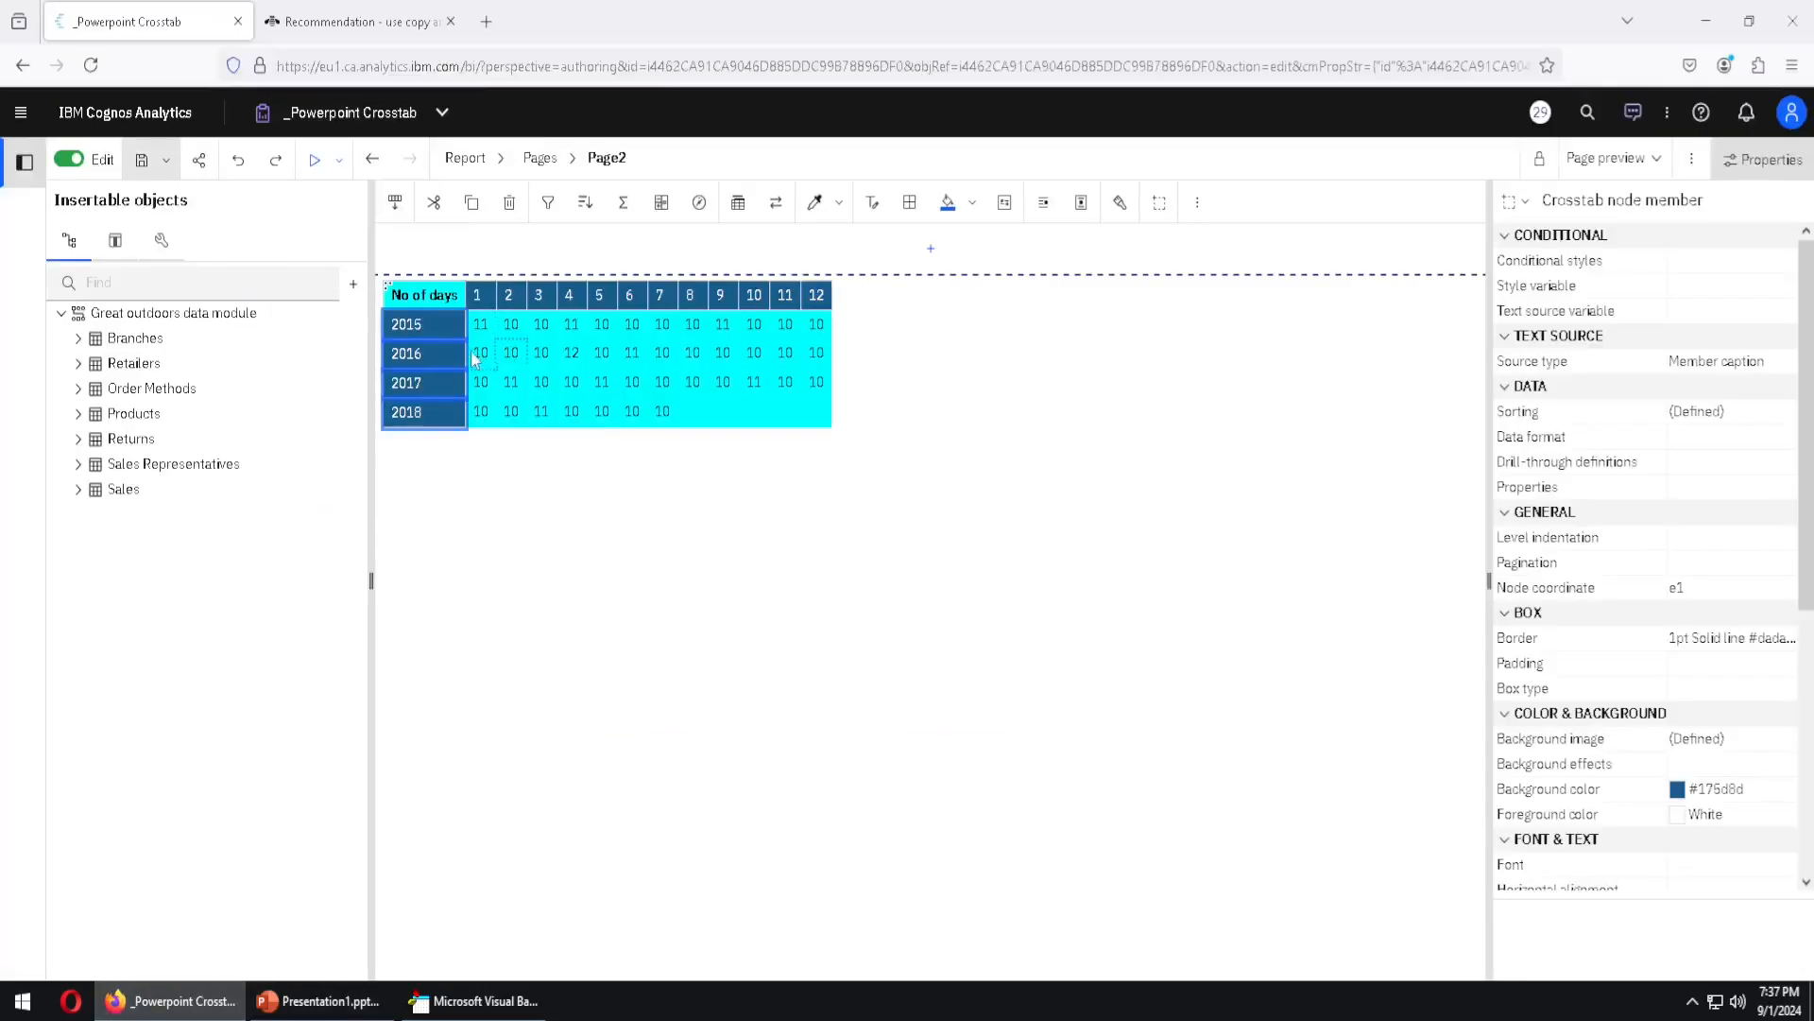
Filter the crosstab's year rows to include only 2015 and save the report.
click(403, 334)
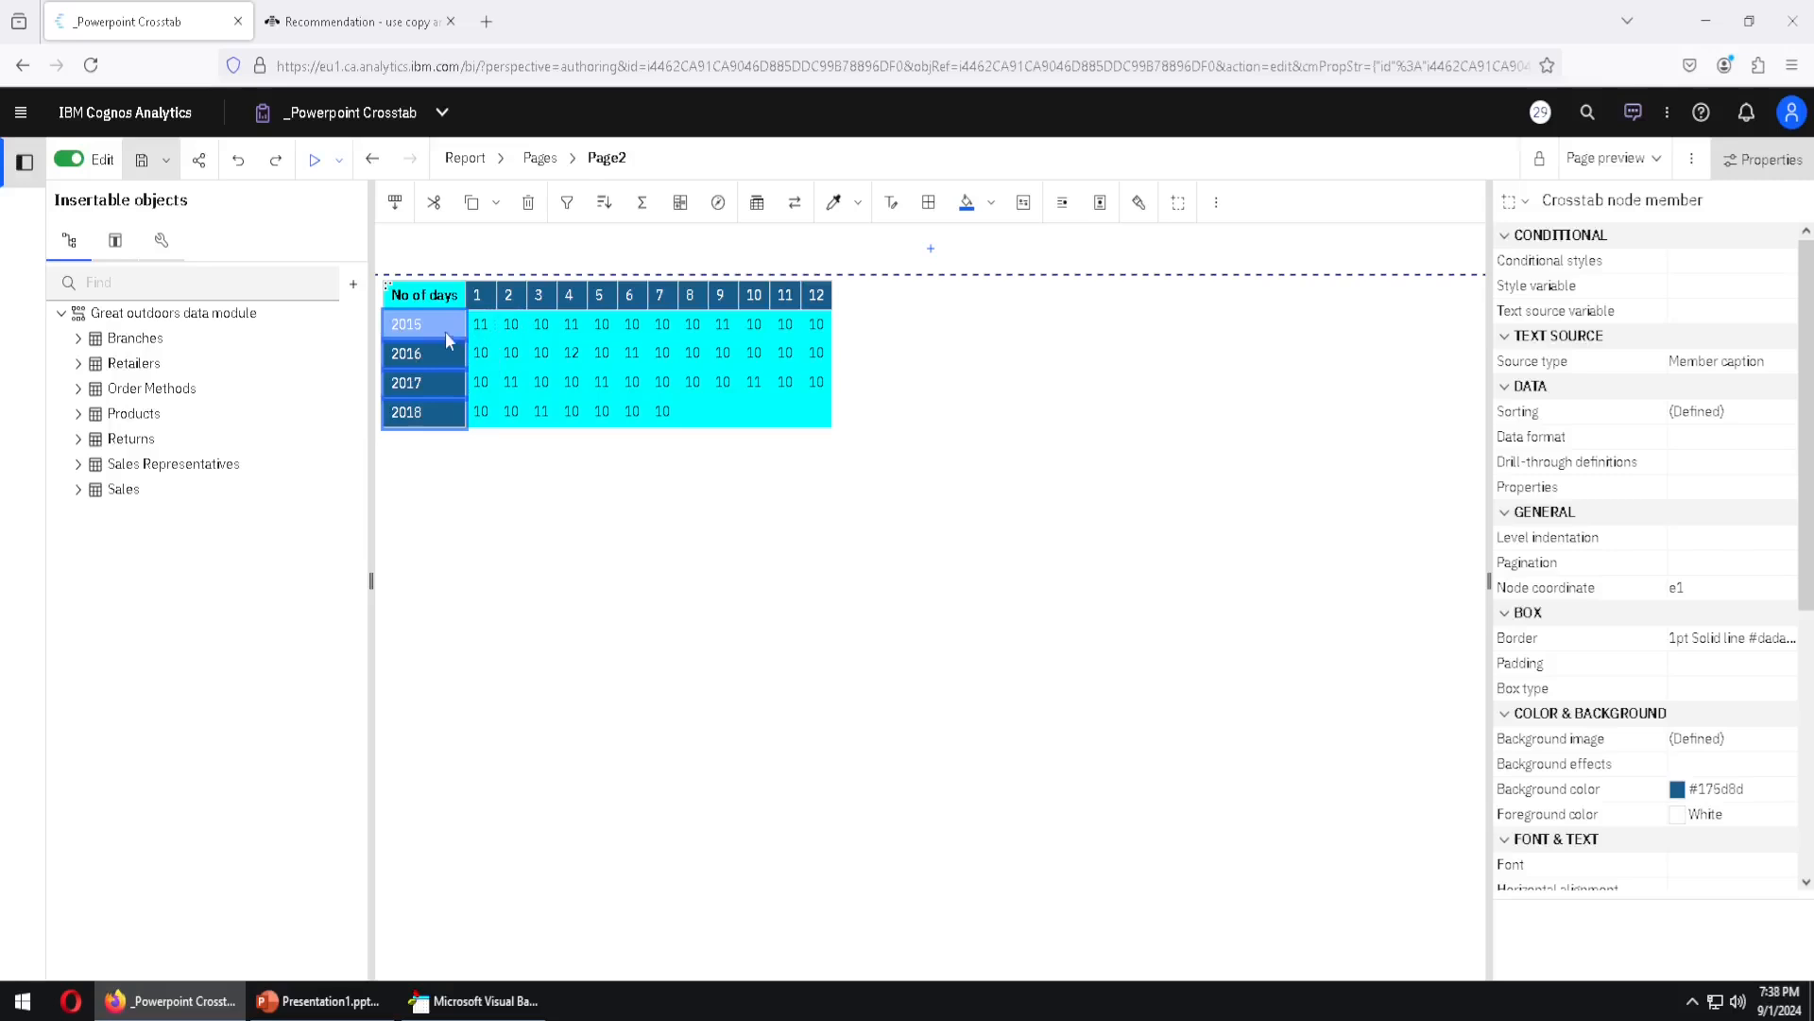
click(567, 202)
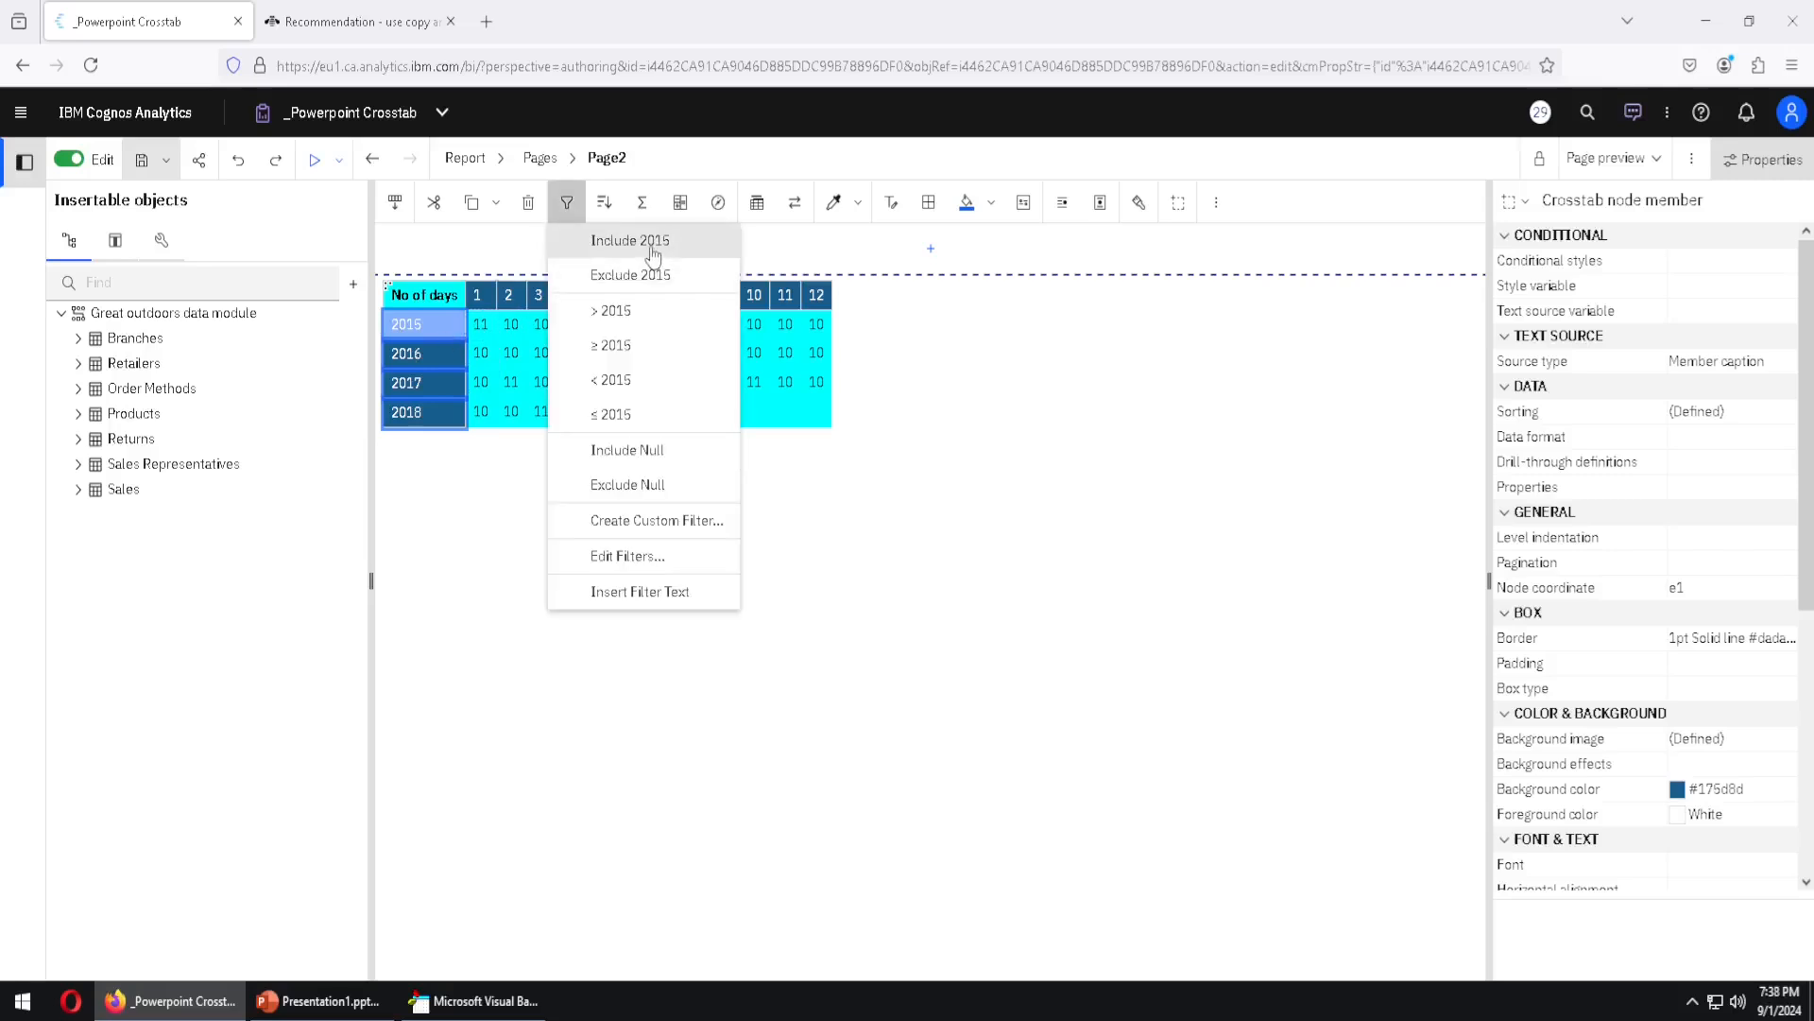
click(660, 242)
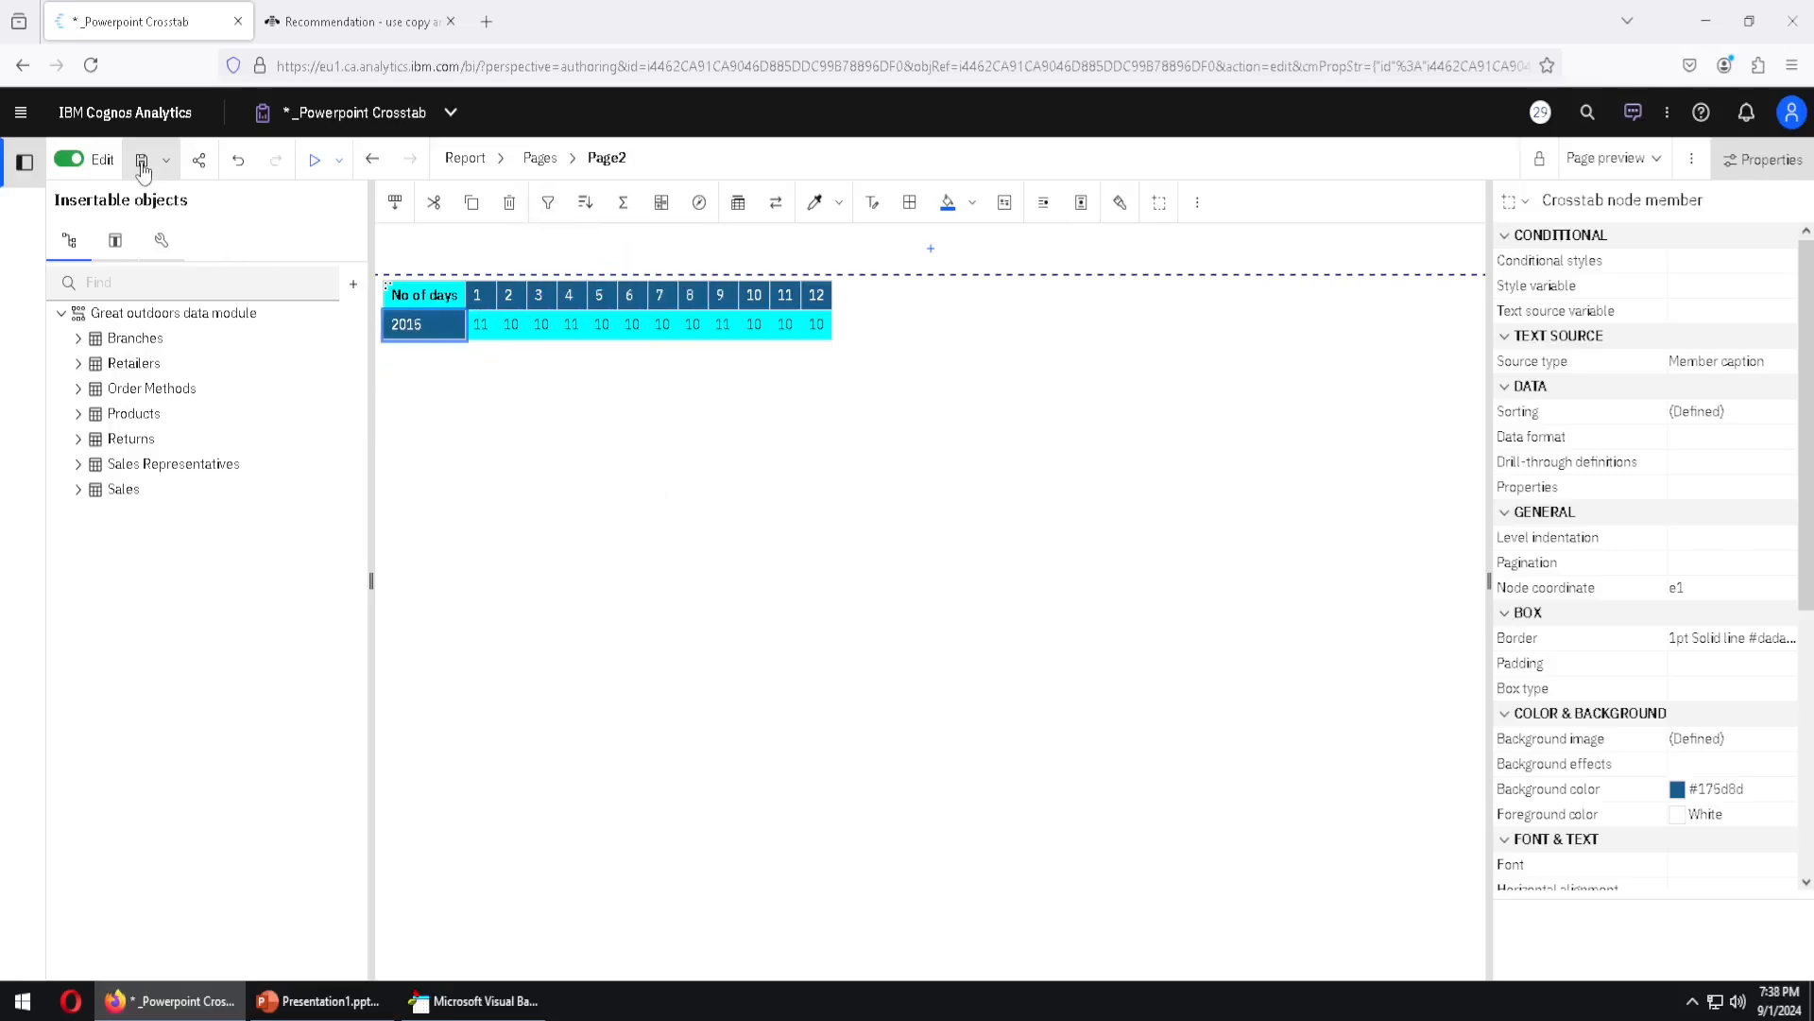
Return to PowerPoint and refresh all Cognos data so both crosstab tables update.
click(350, 999)
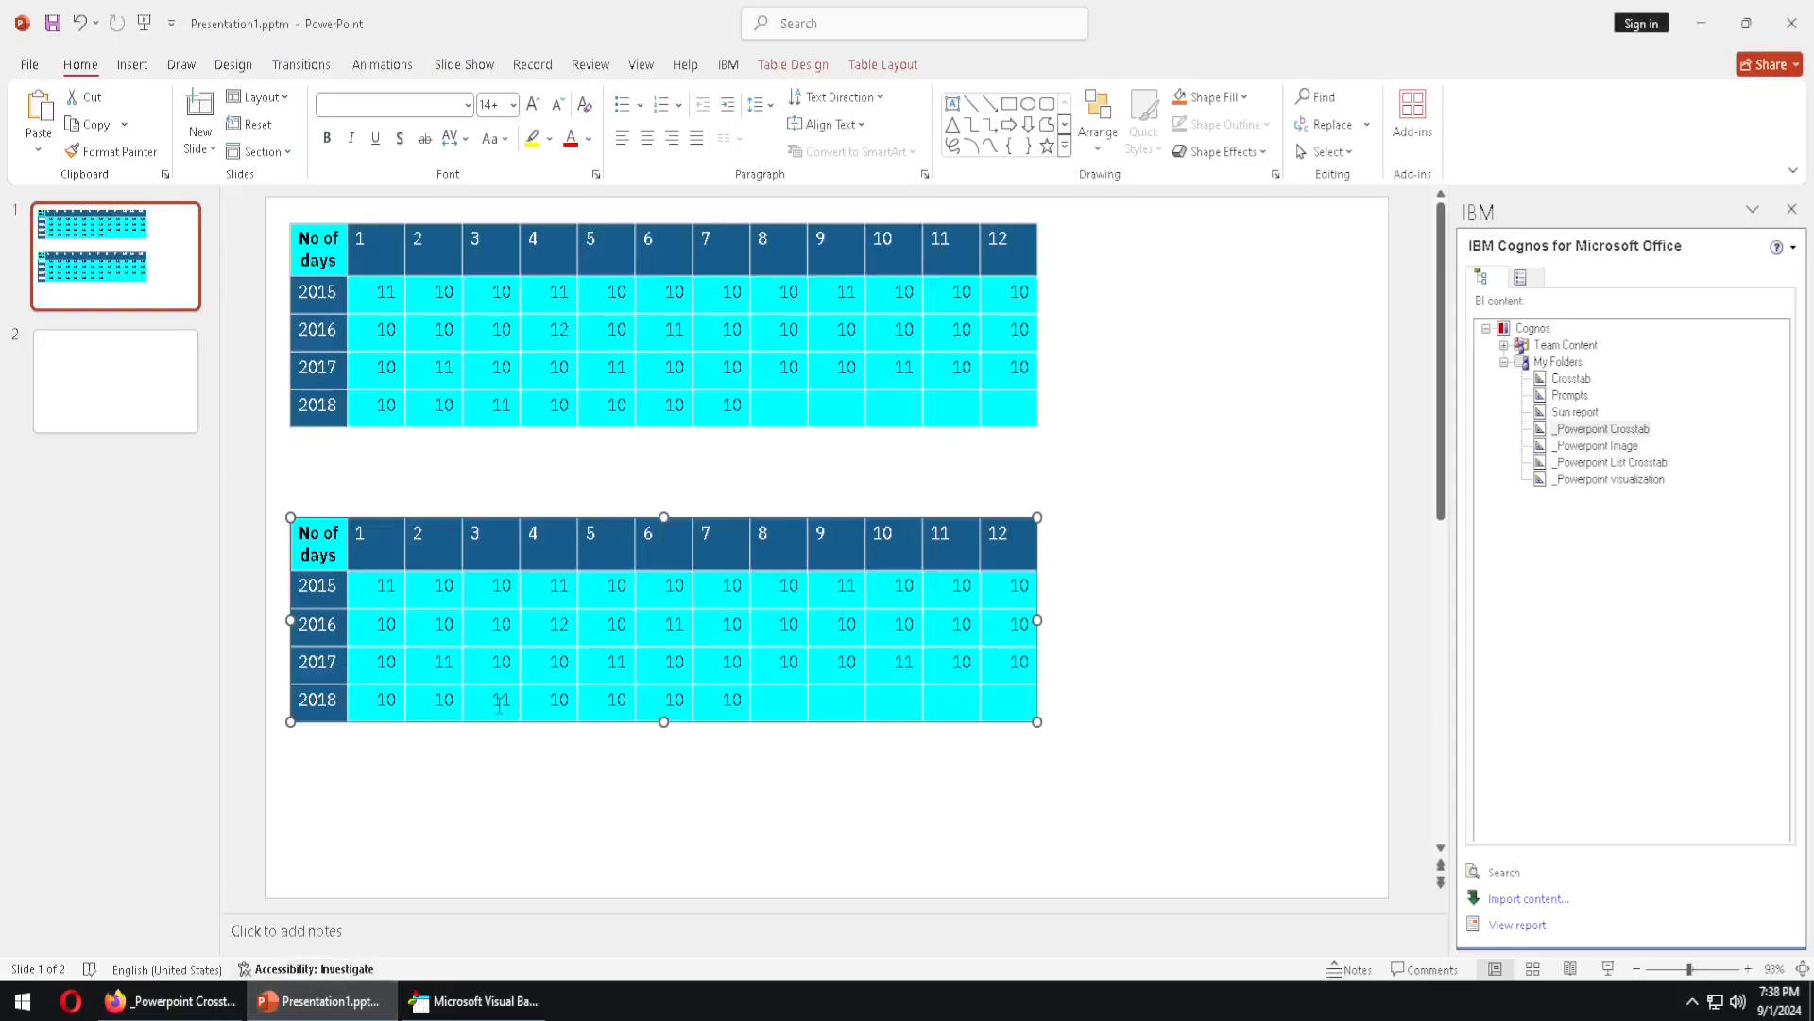
click(728, 64)
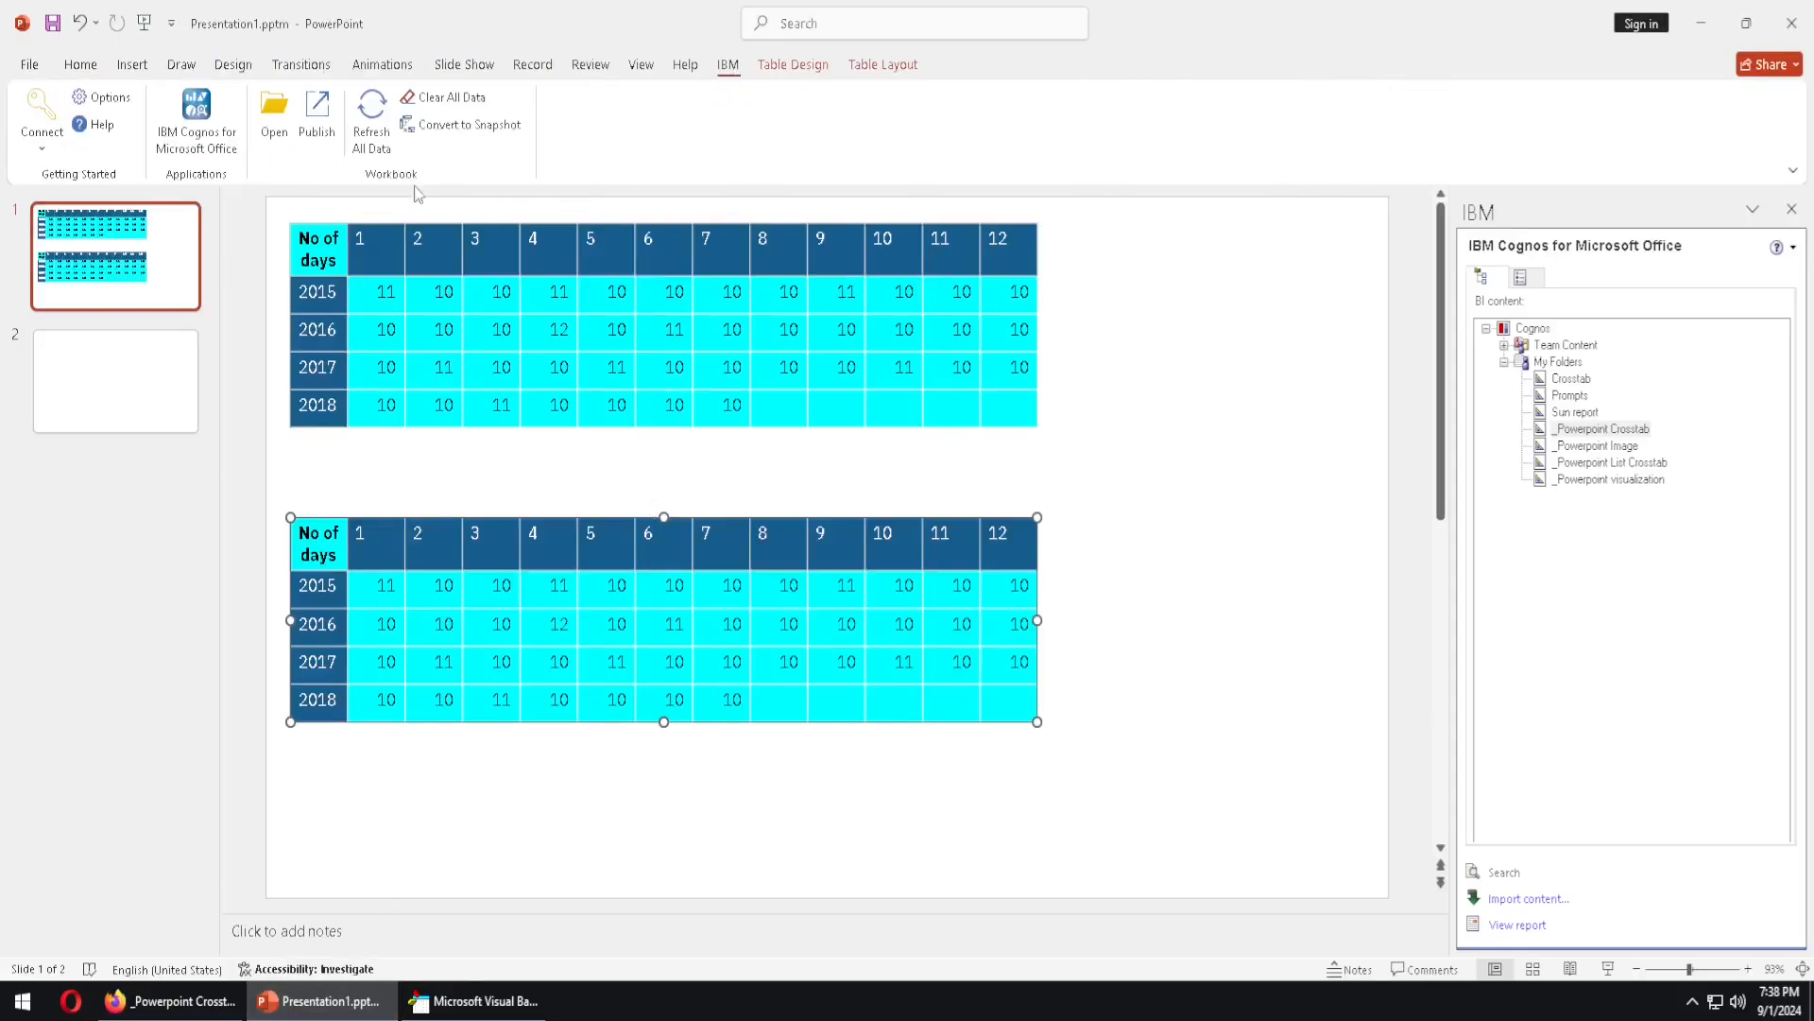
click(371, 132)
click(983, 559)
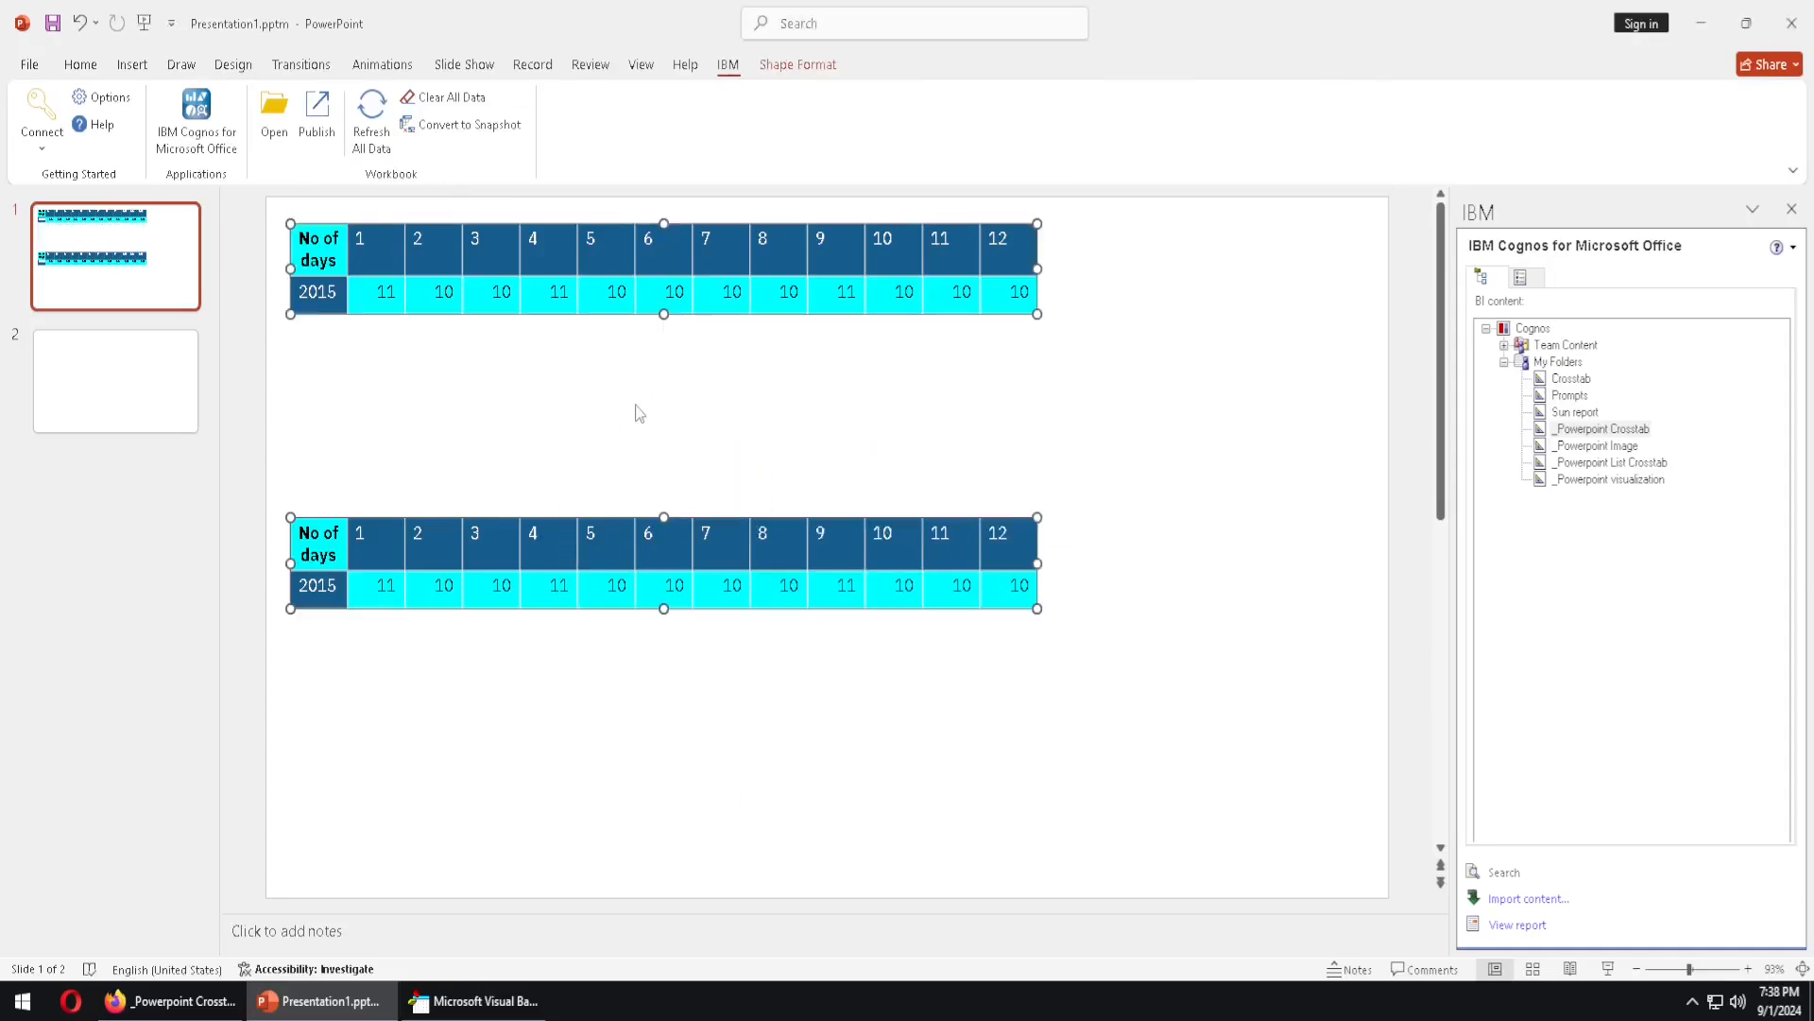
click(676, 400)
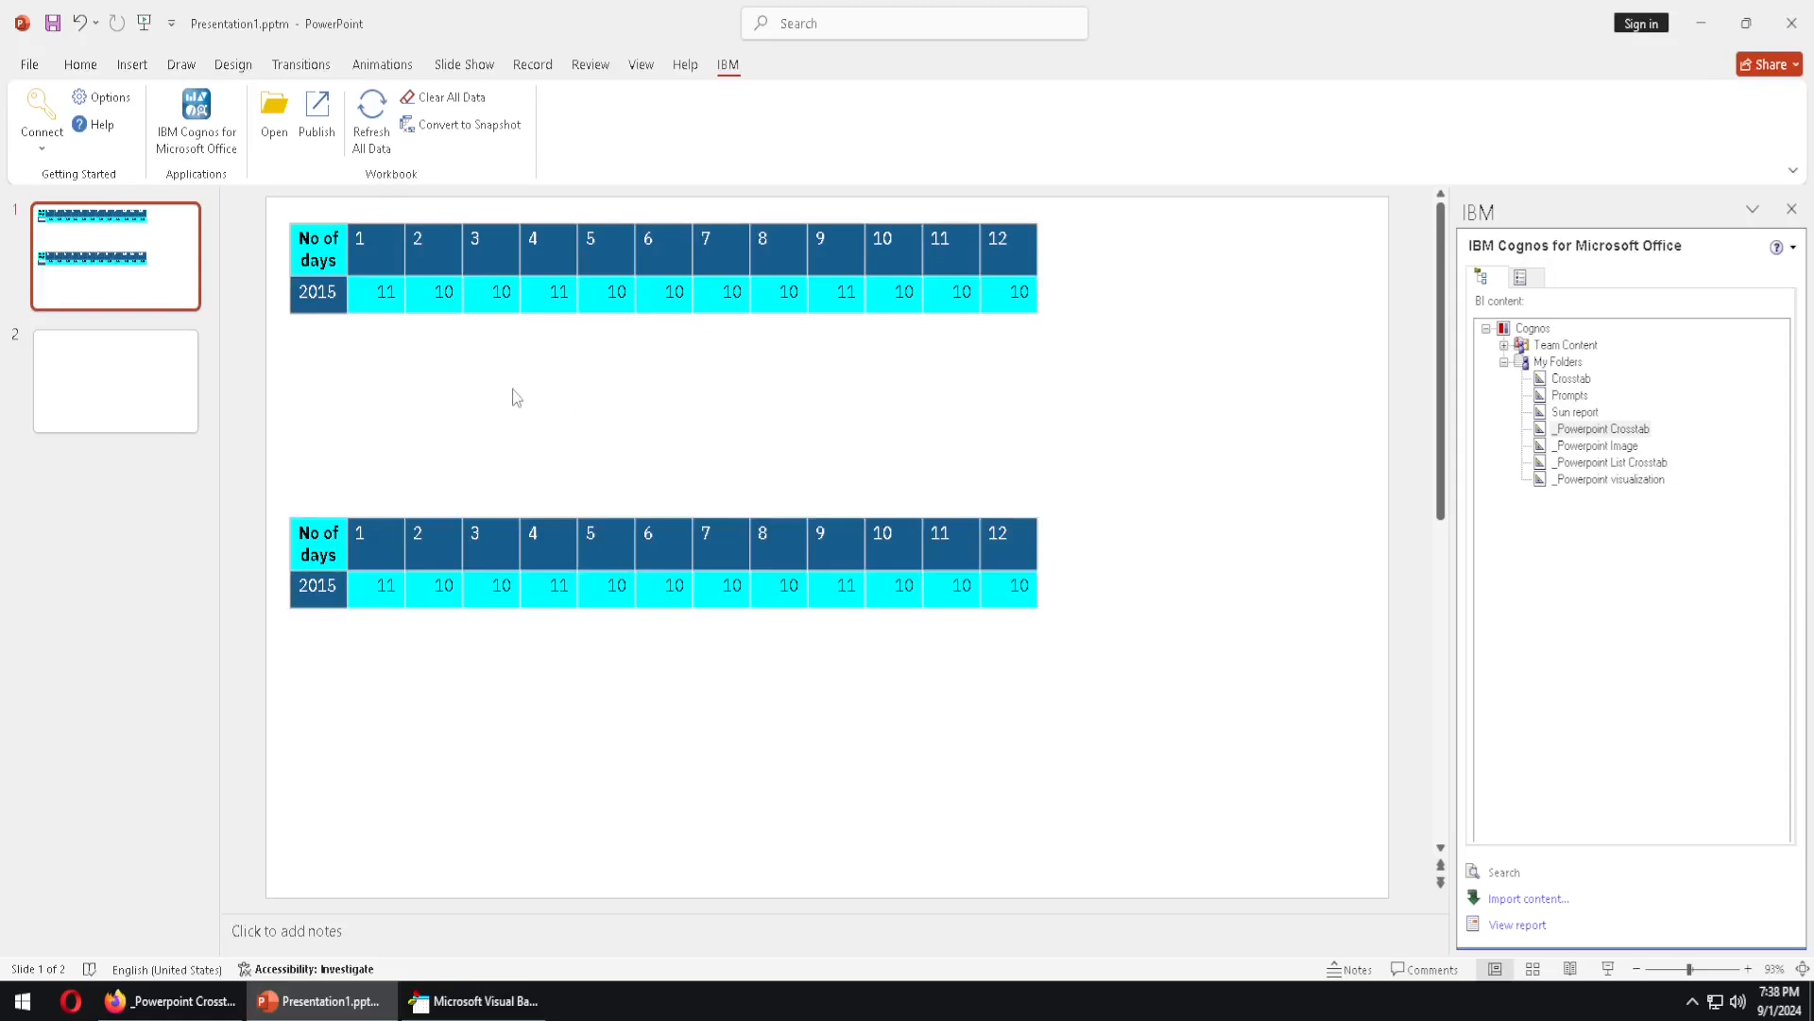
Select the upper crosstab table and display the Selection Pane to check the names of the slide's objects.
click(451, 307)
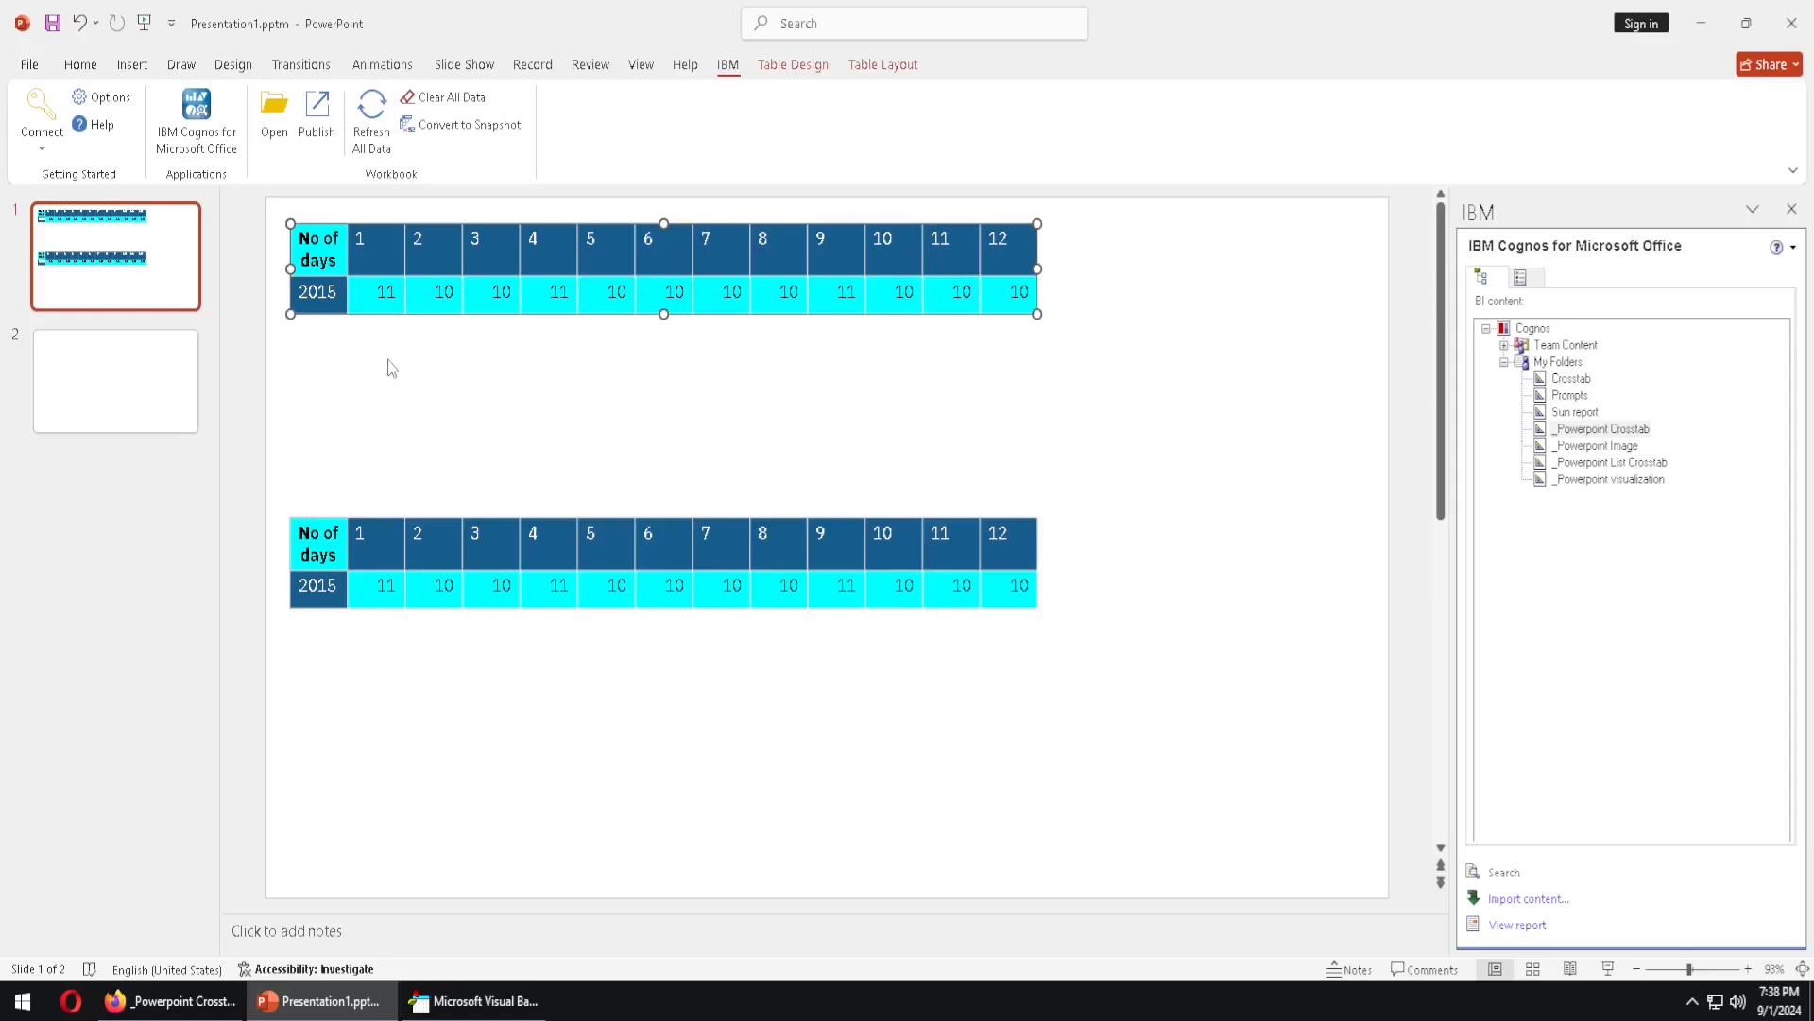
click(80, 64)
click(1327, 151)
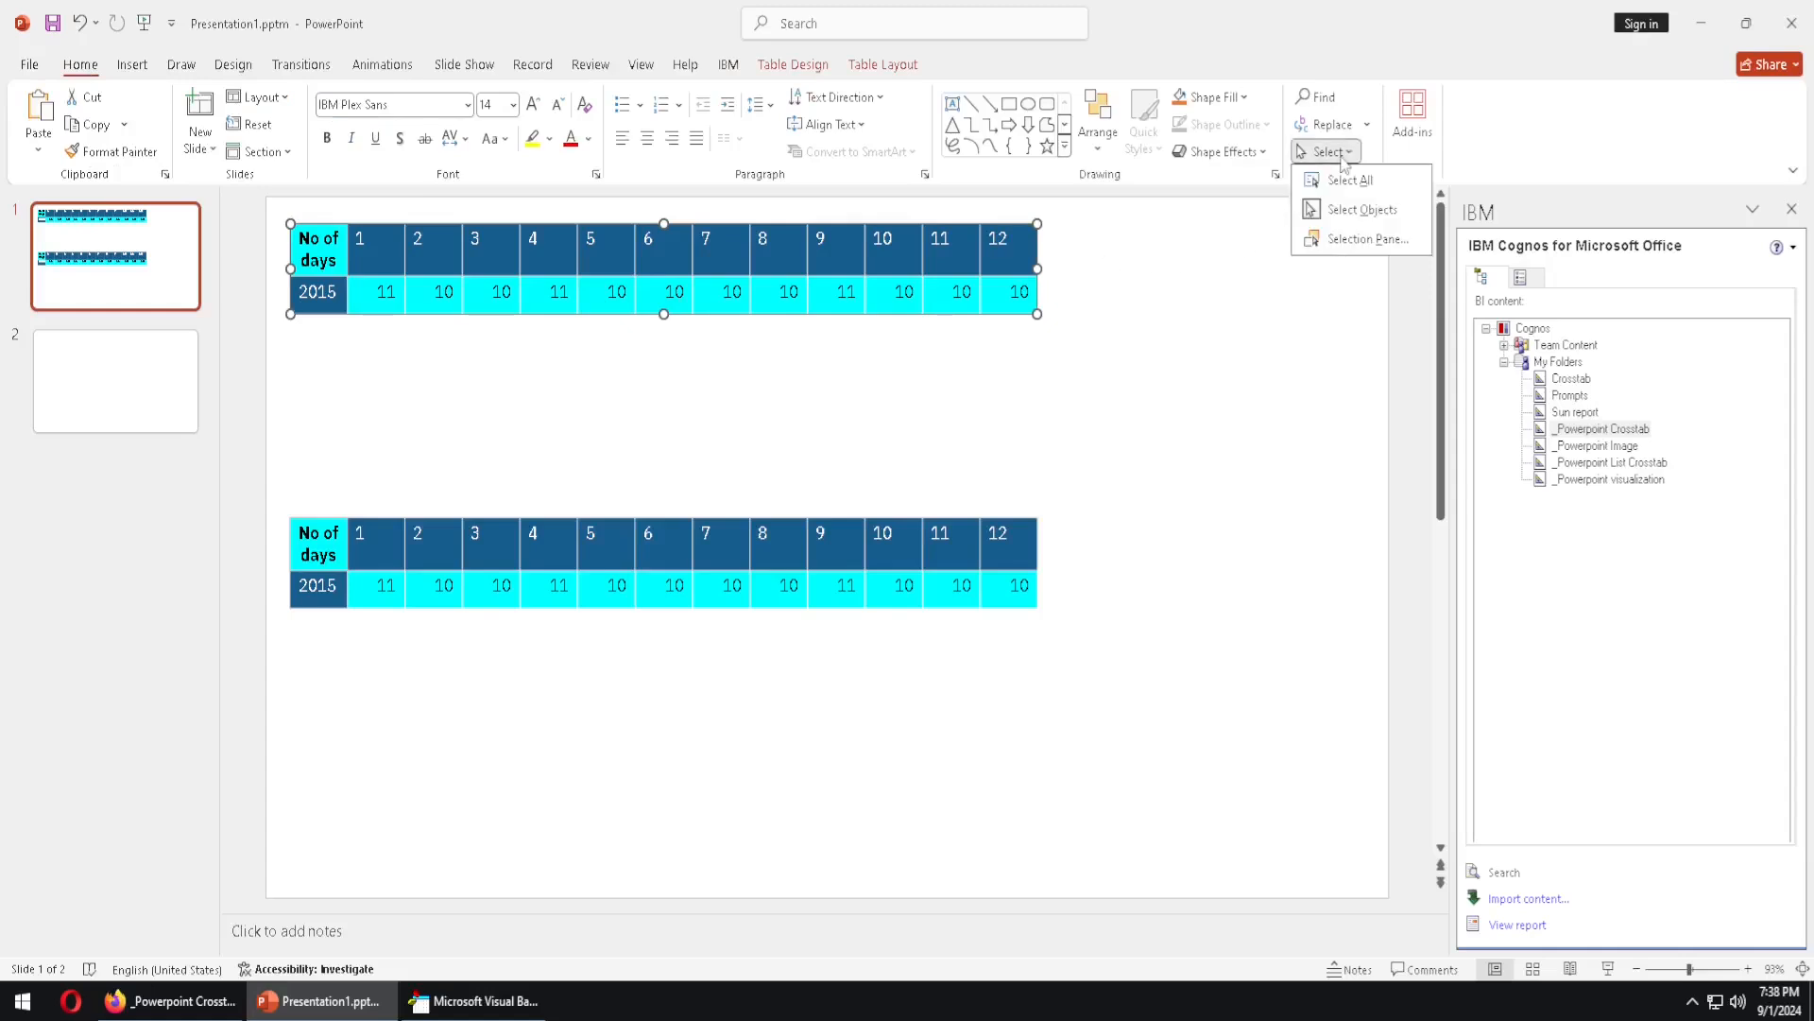
click(1369, 239)
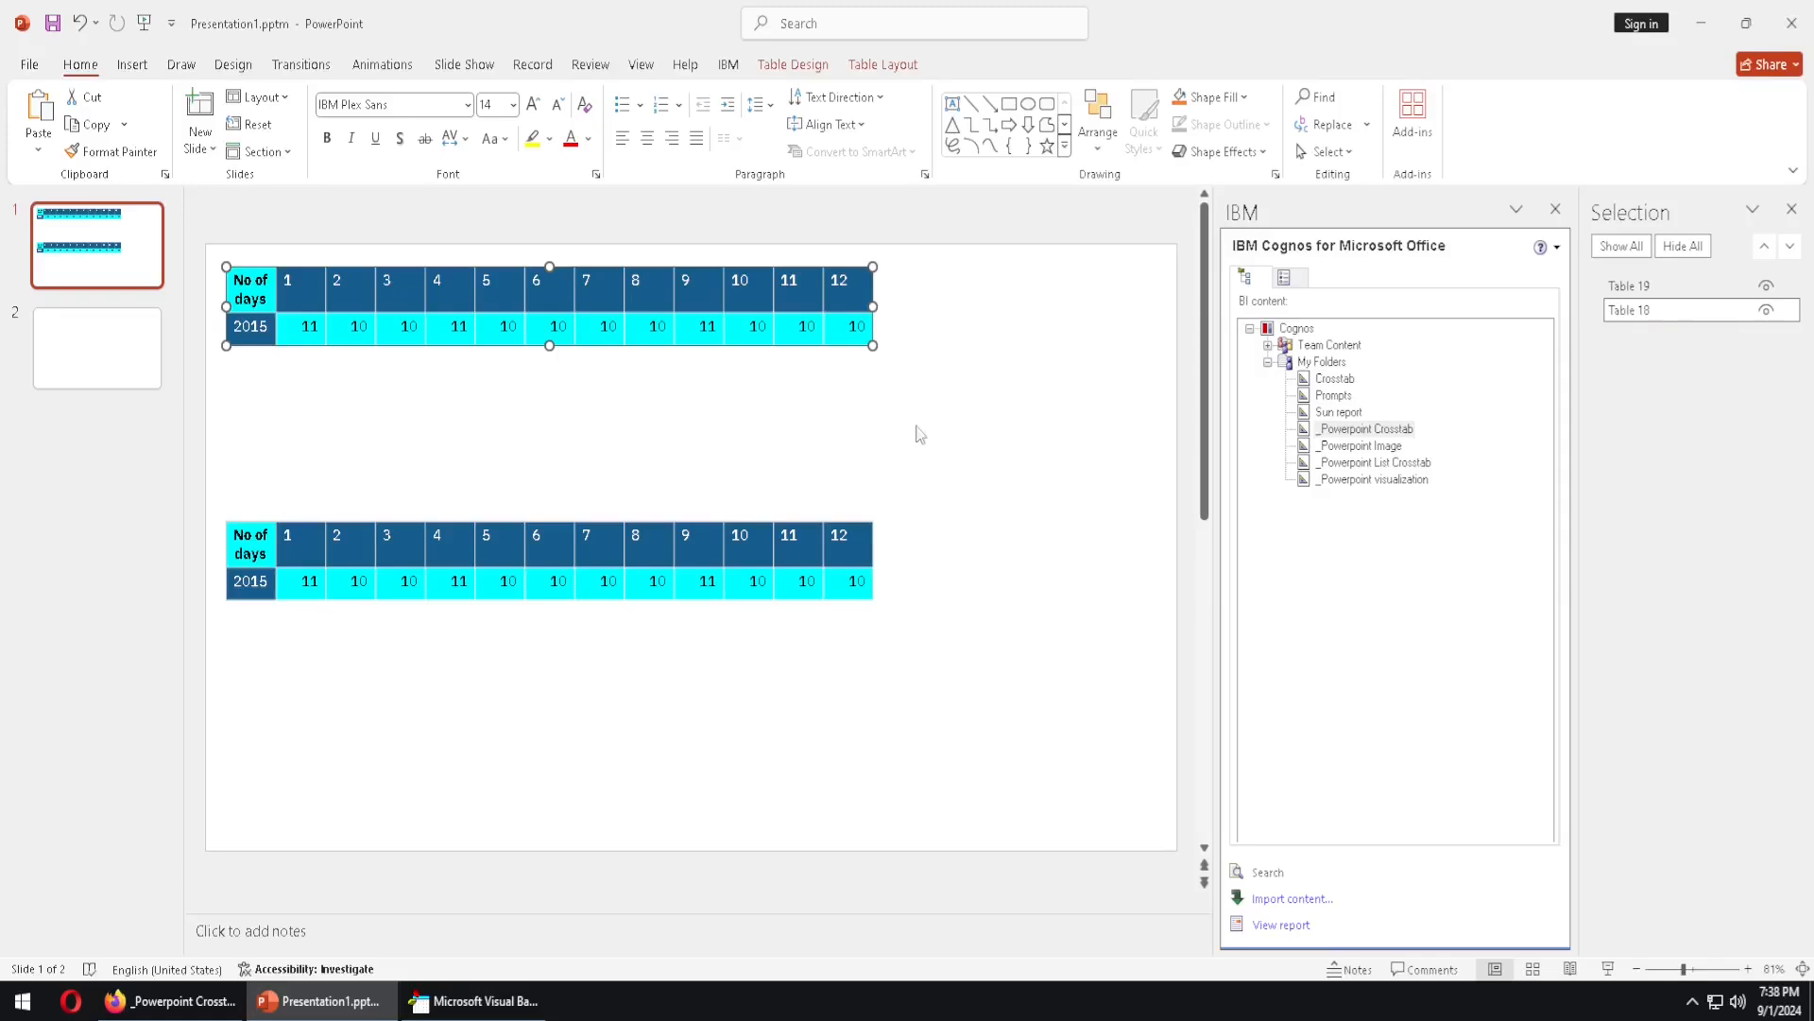
click(948, 432)
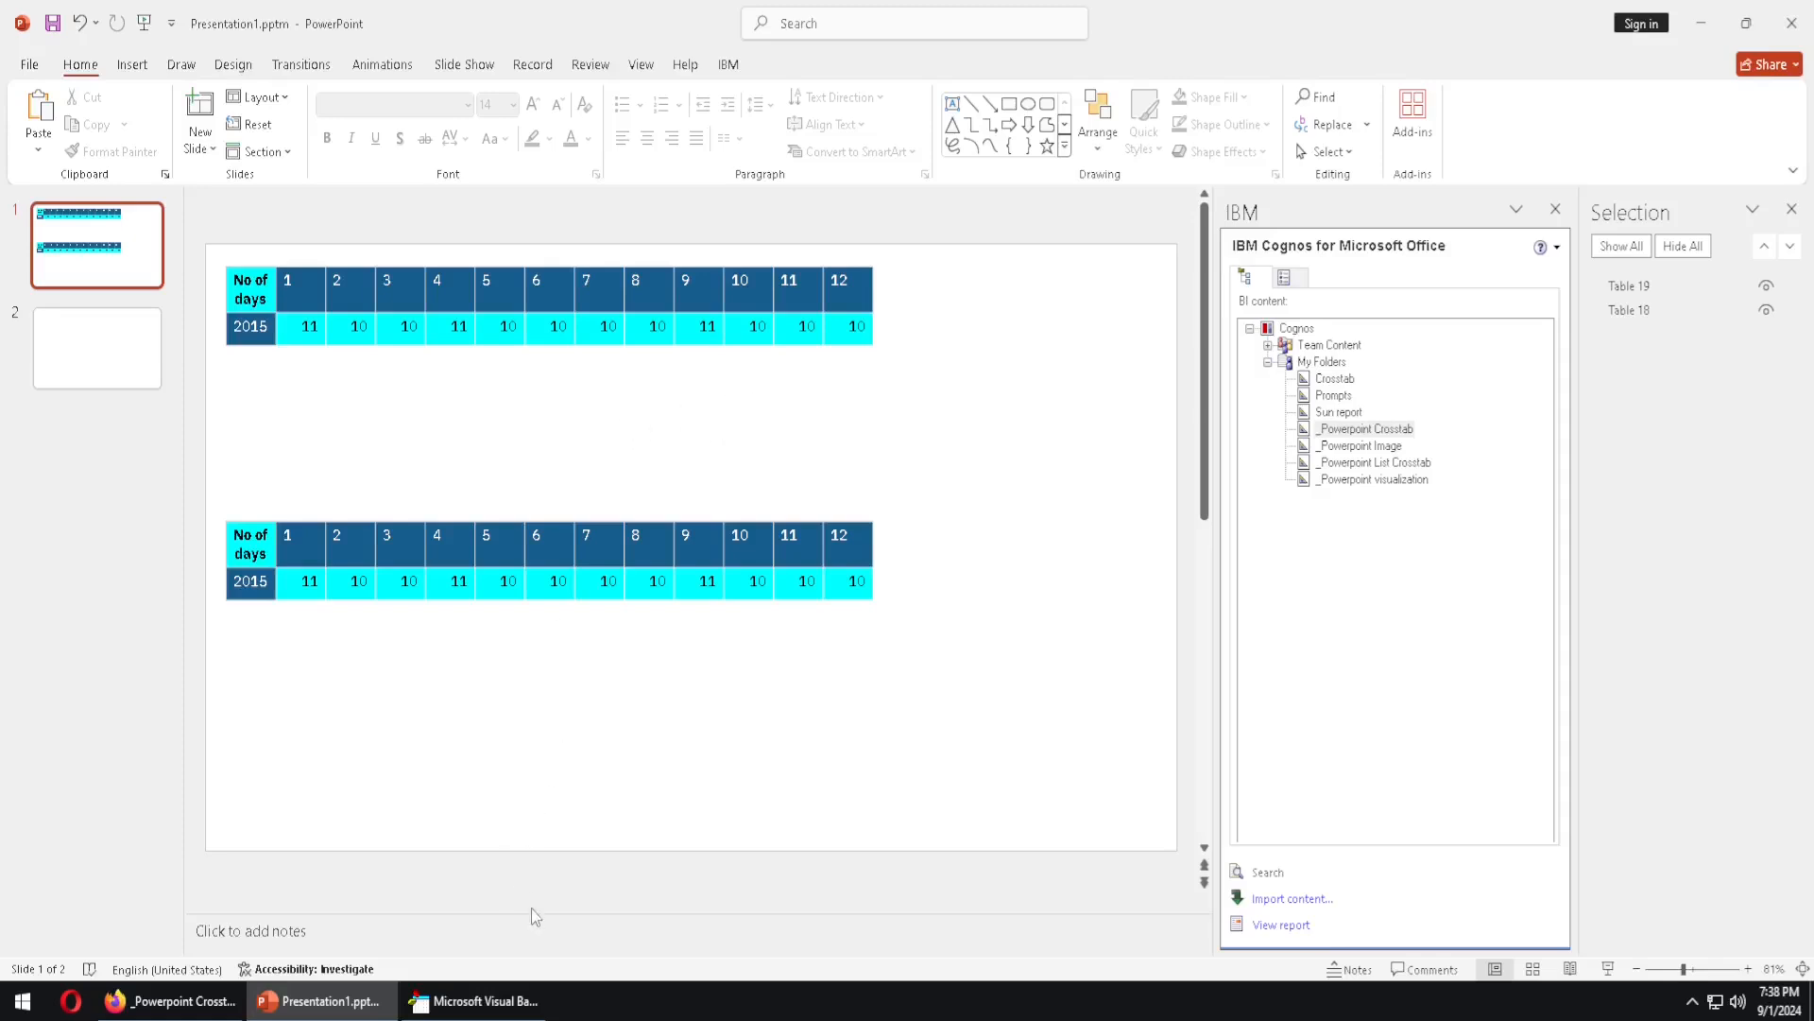
Switch to the Visual Basic editor and examine the ReadCustomTeags macro's slide and shape loops, tag check and Debug.Print statements.
click(496, 909)
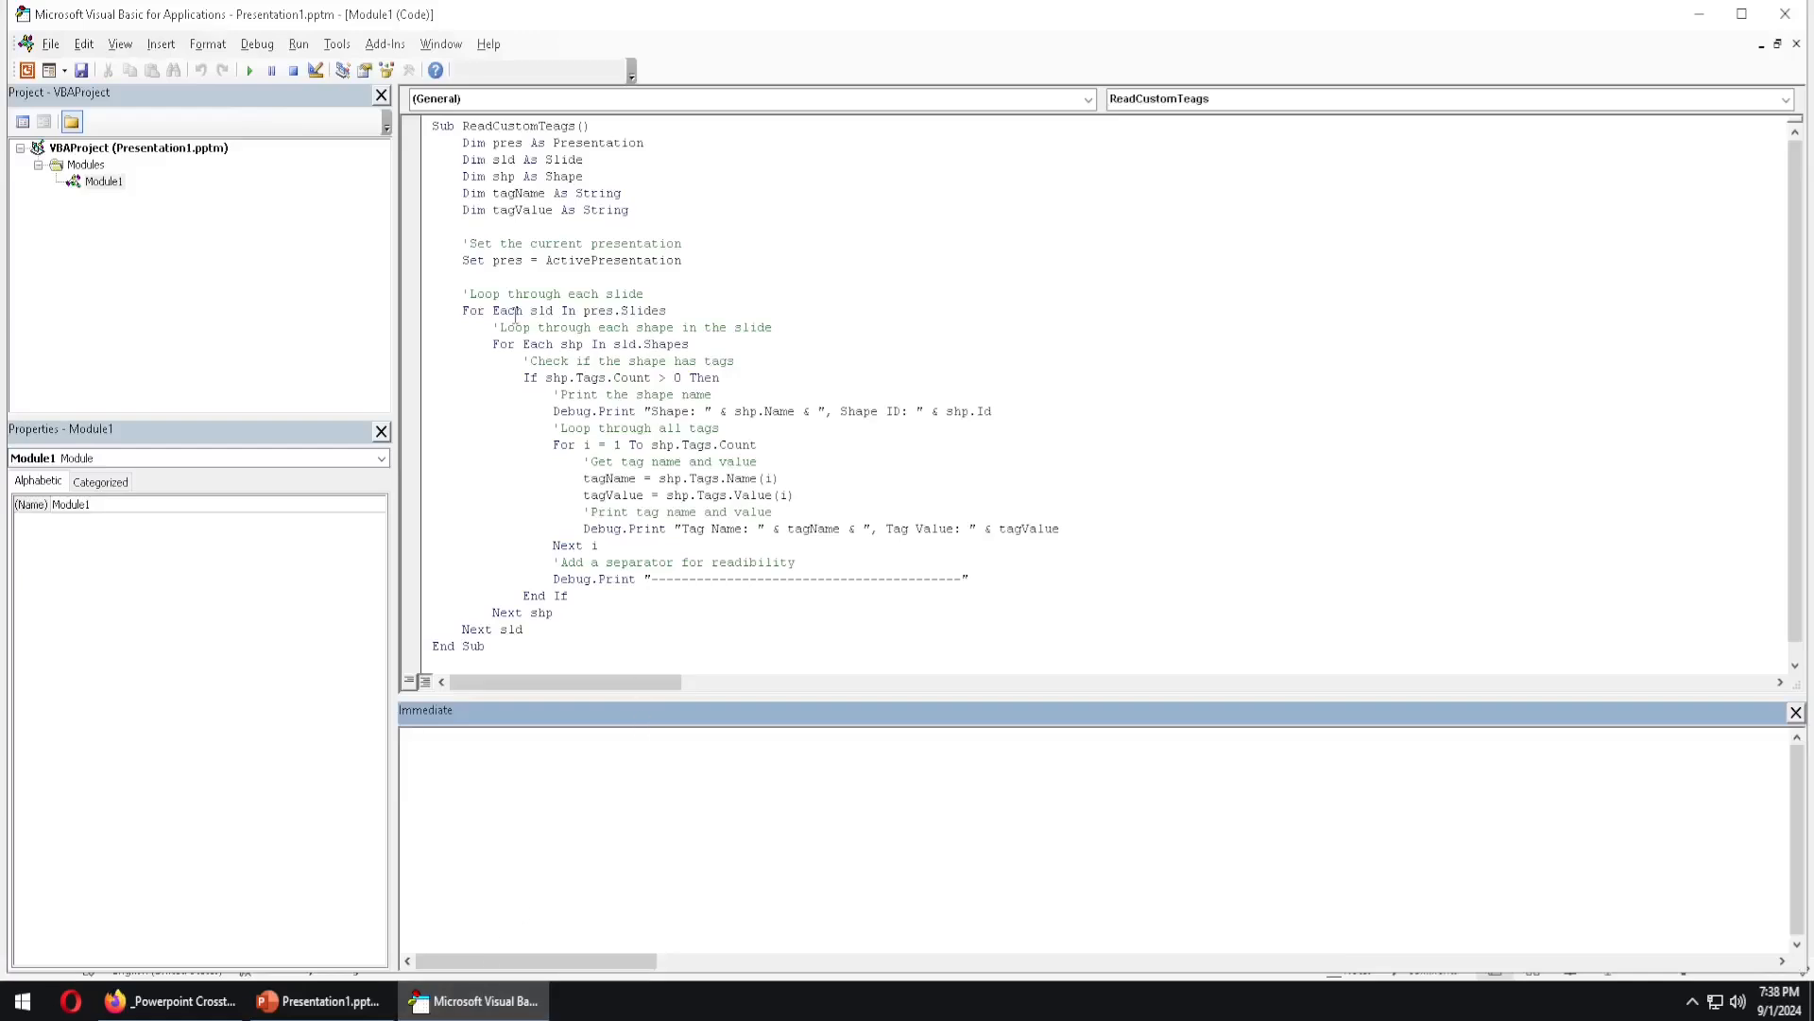
drag(674, 311, 427, 311)
drag(715, 343, 462, 344)
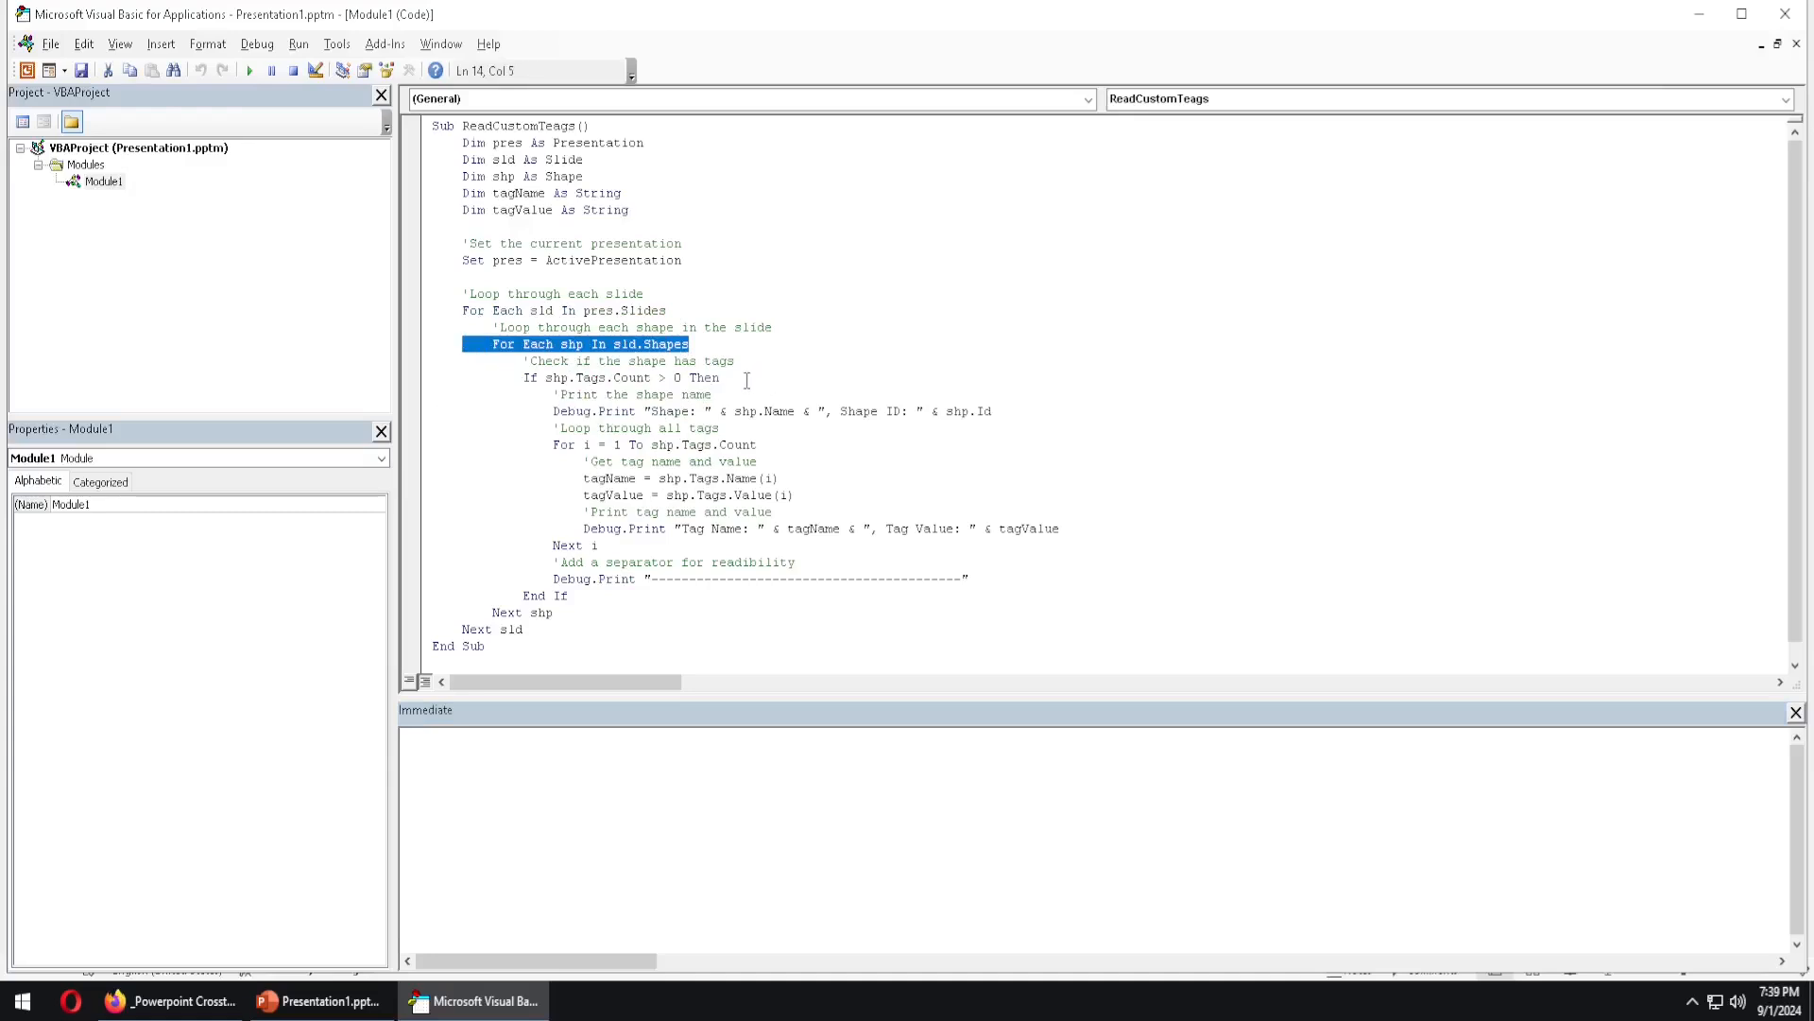
drag(747, 380, 500, 378)
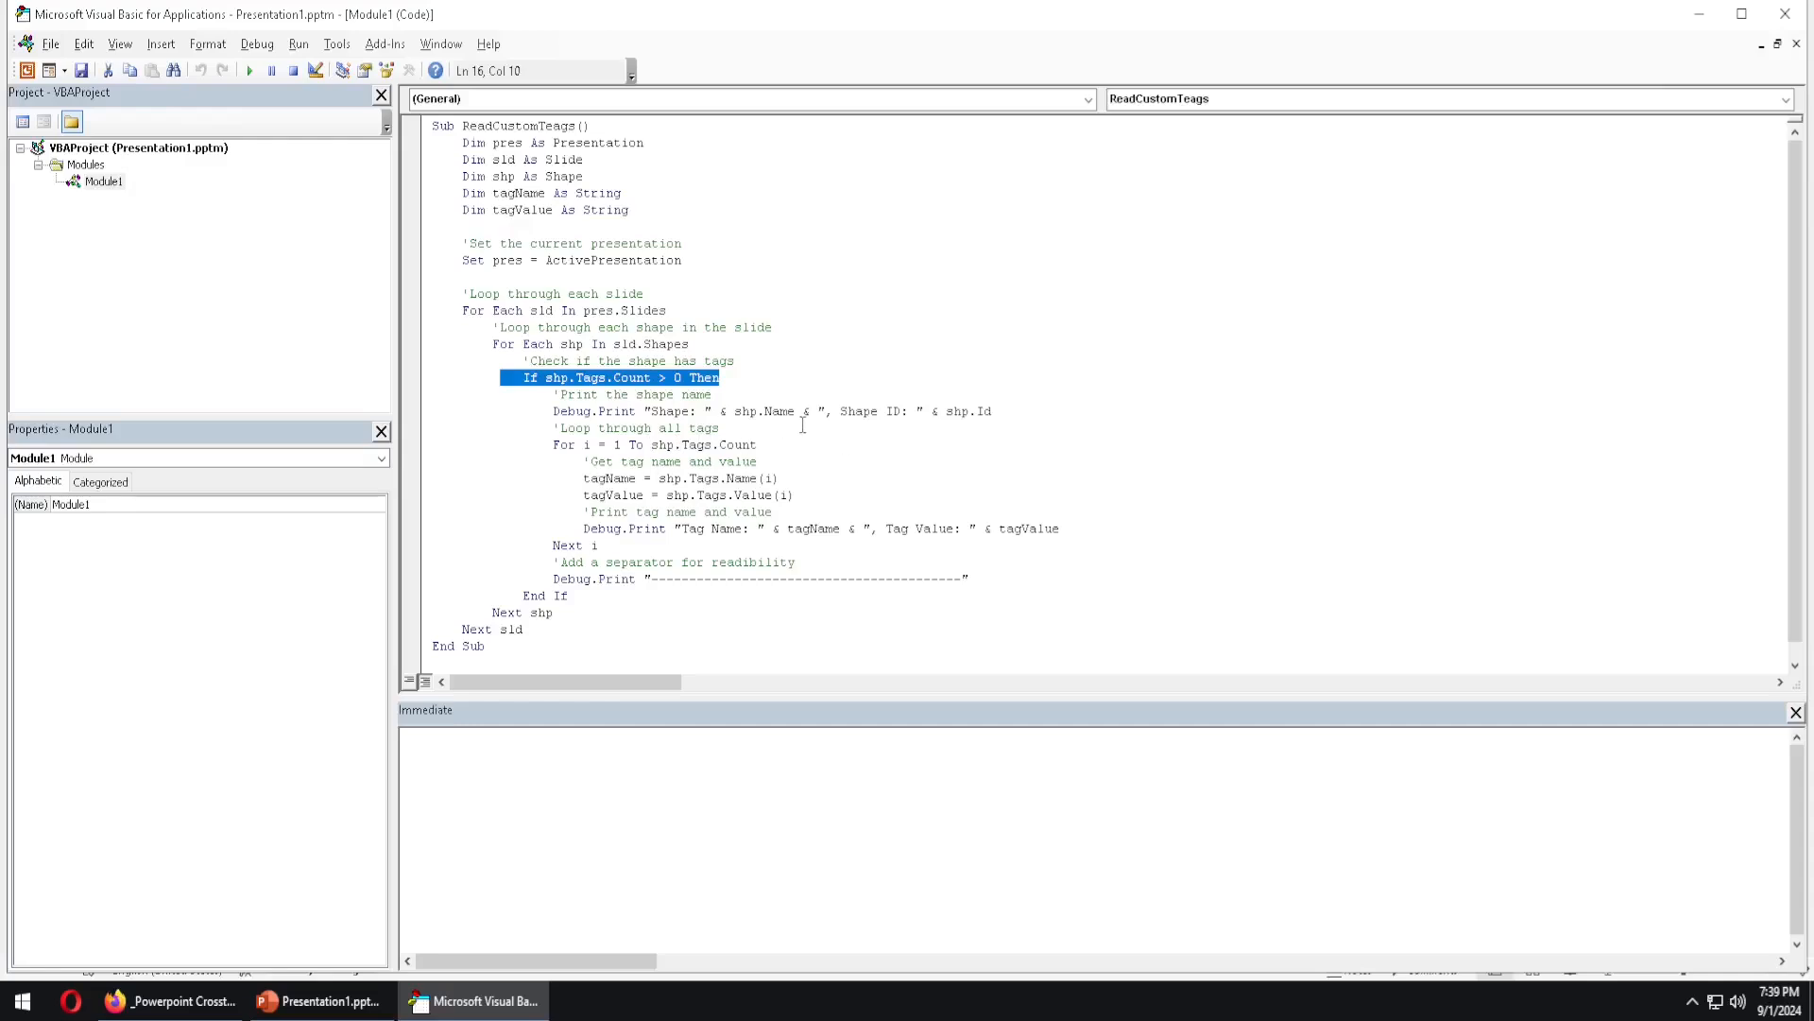
drag(802, 416, 733, 413)
drag(993, 413, 931, 416)
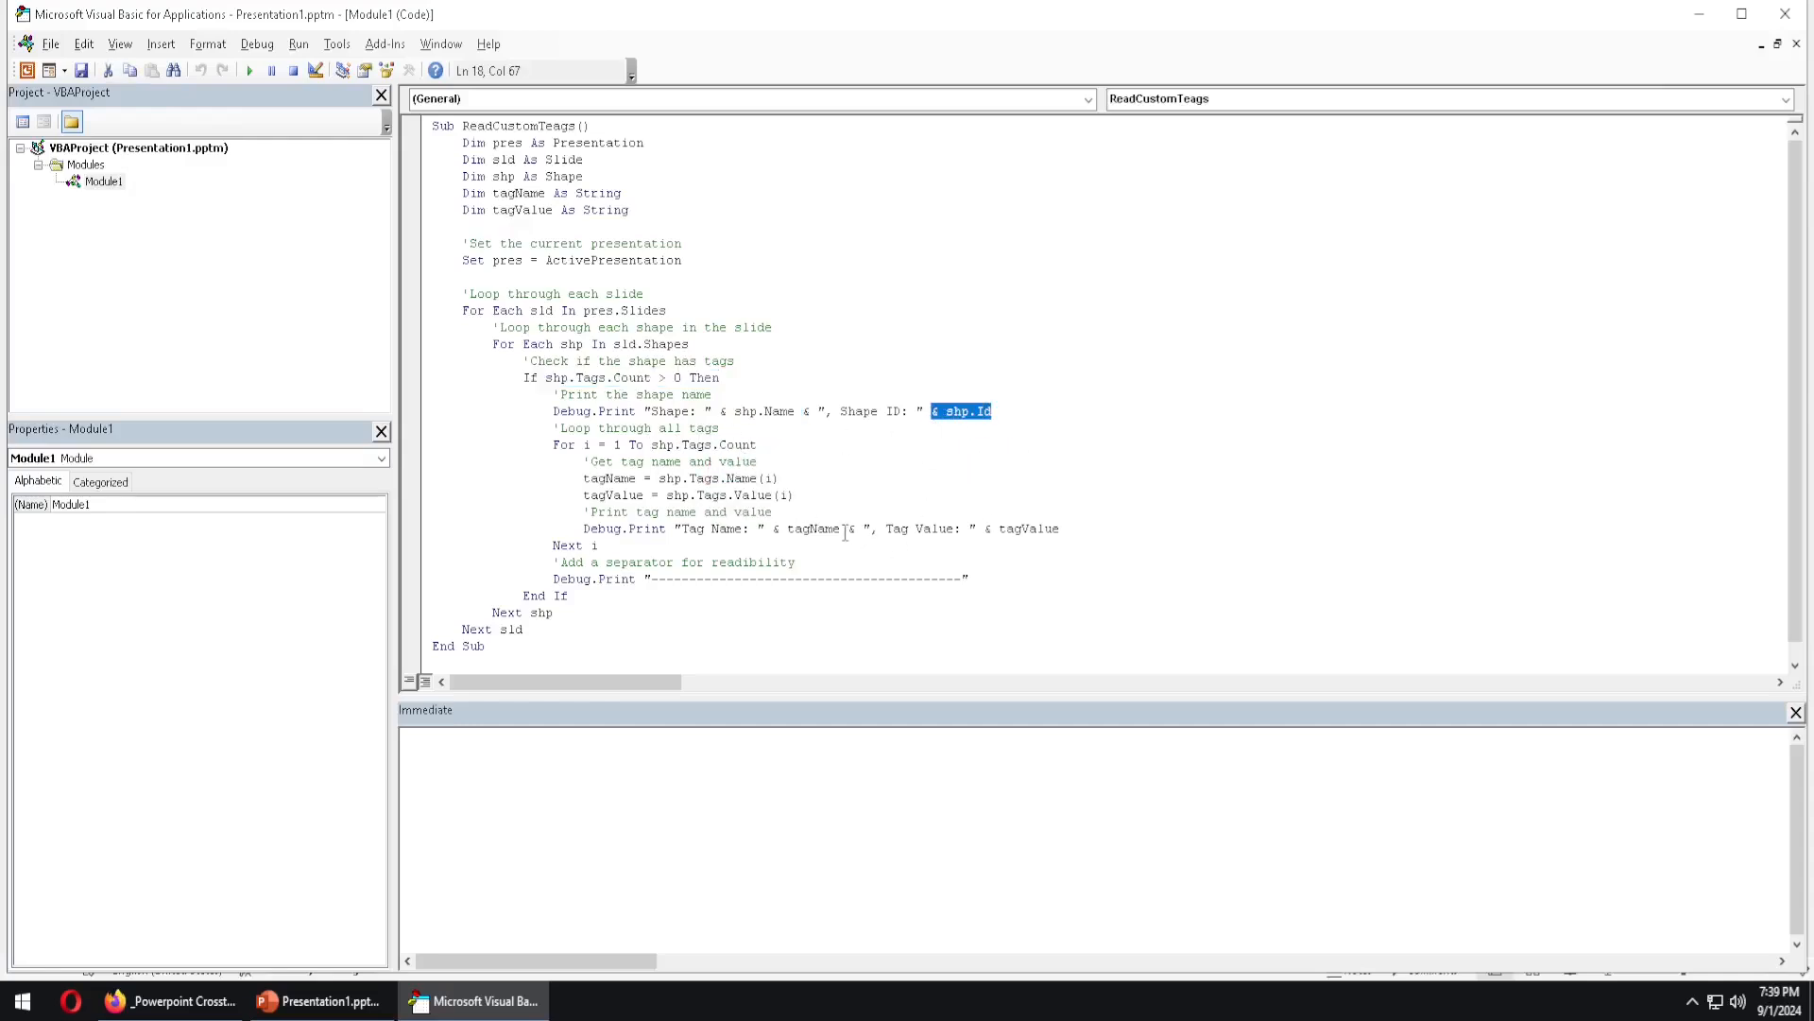
drag(840, 531, 687, 532)
drag(1081, 530, 886, 530)
click(626, 399)
Run the ReadCustomTeags macro and examine the printed shape name, tag name and tag value of the first table.
click(250, 71)
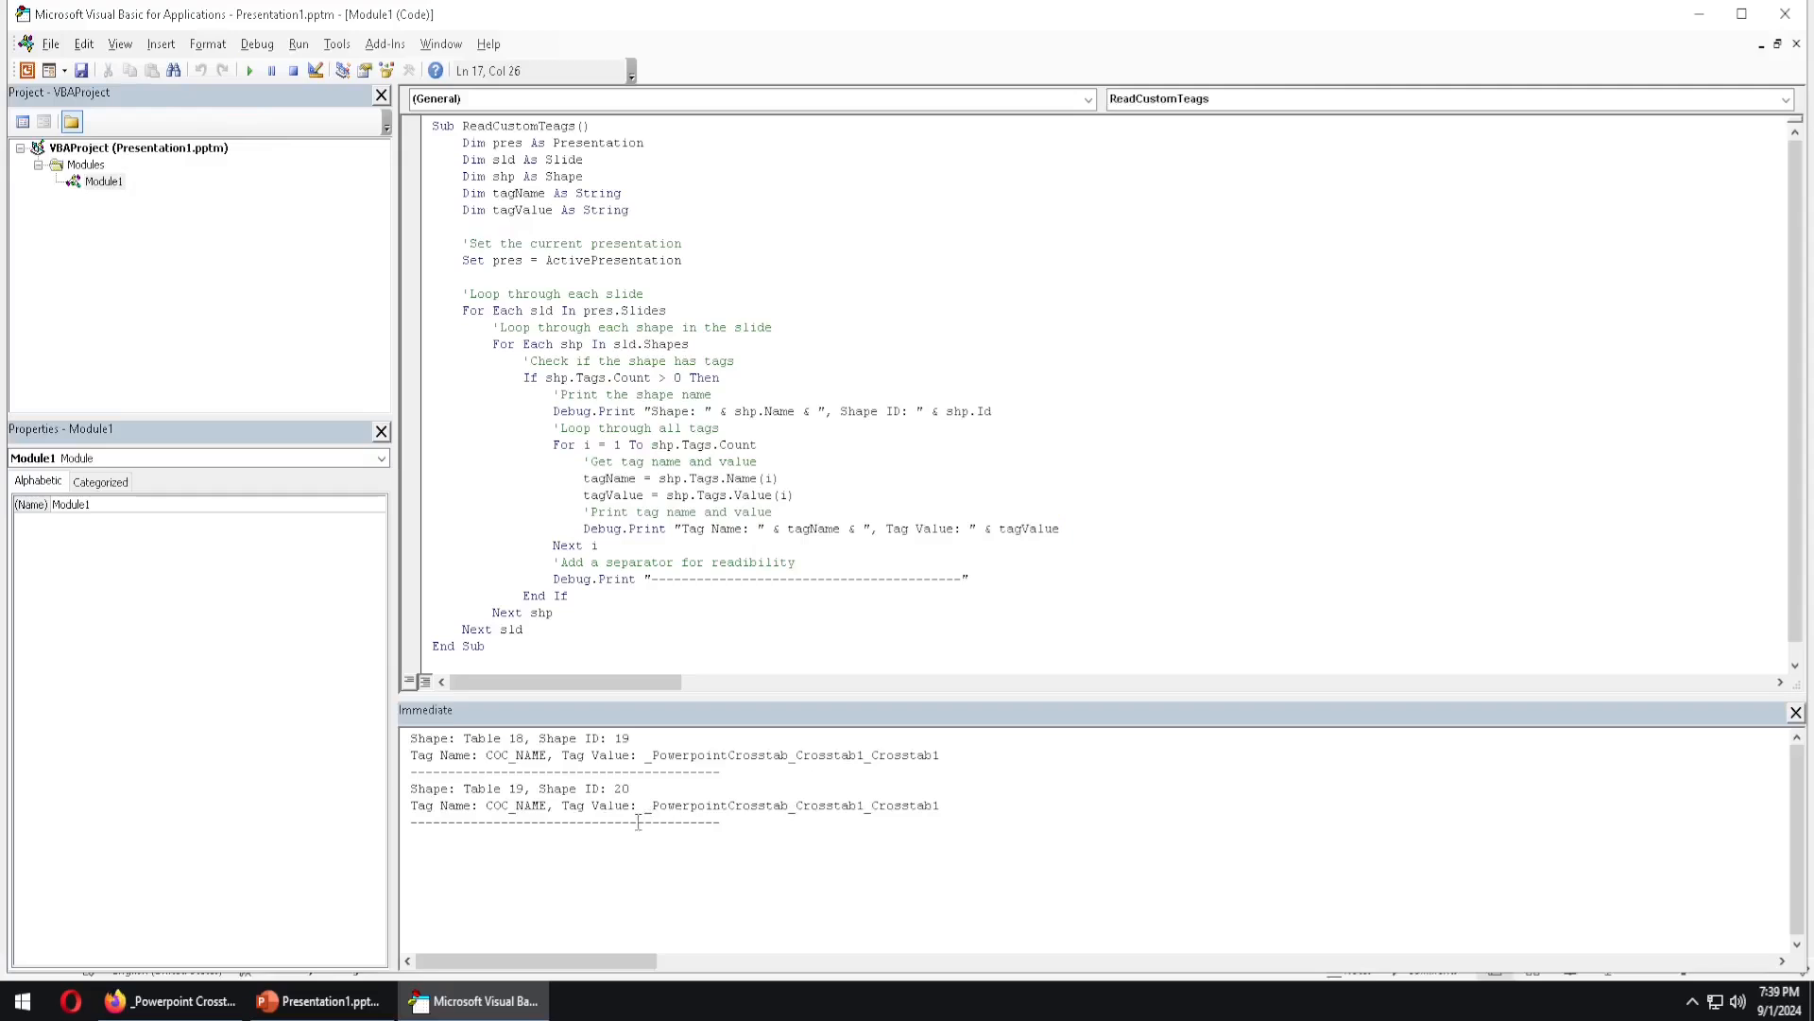
drag(526, 744, 463, 742)
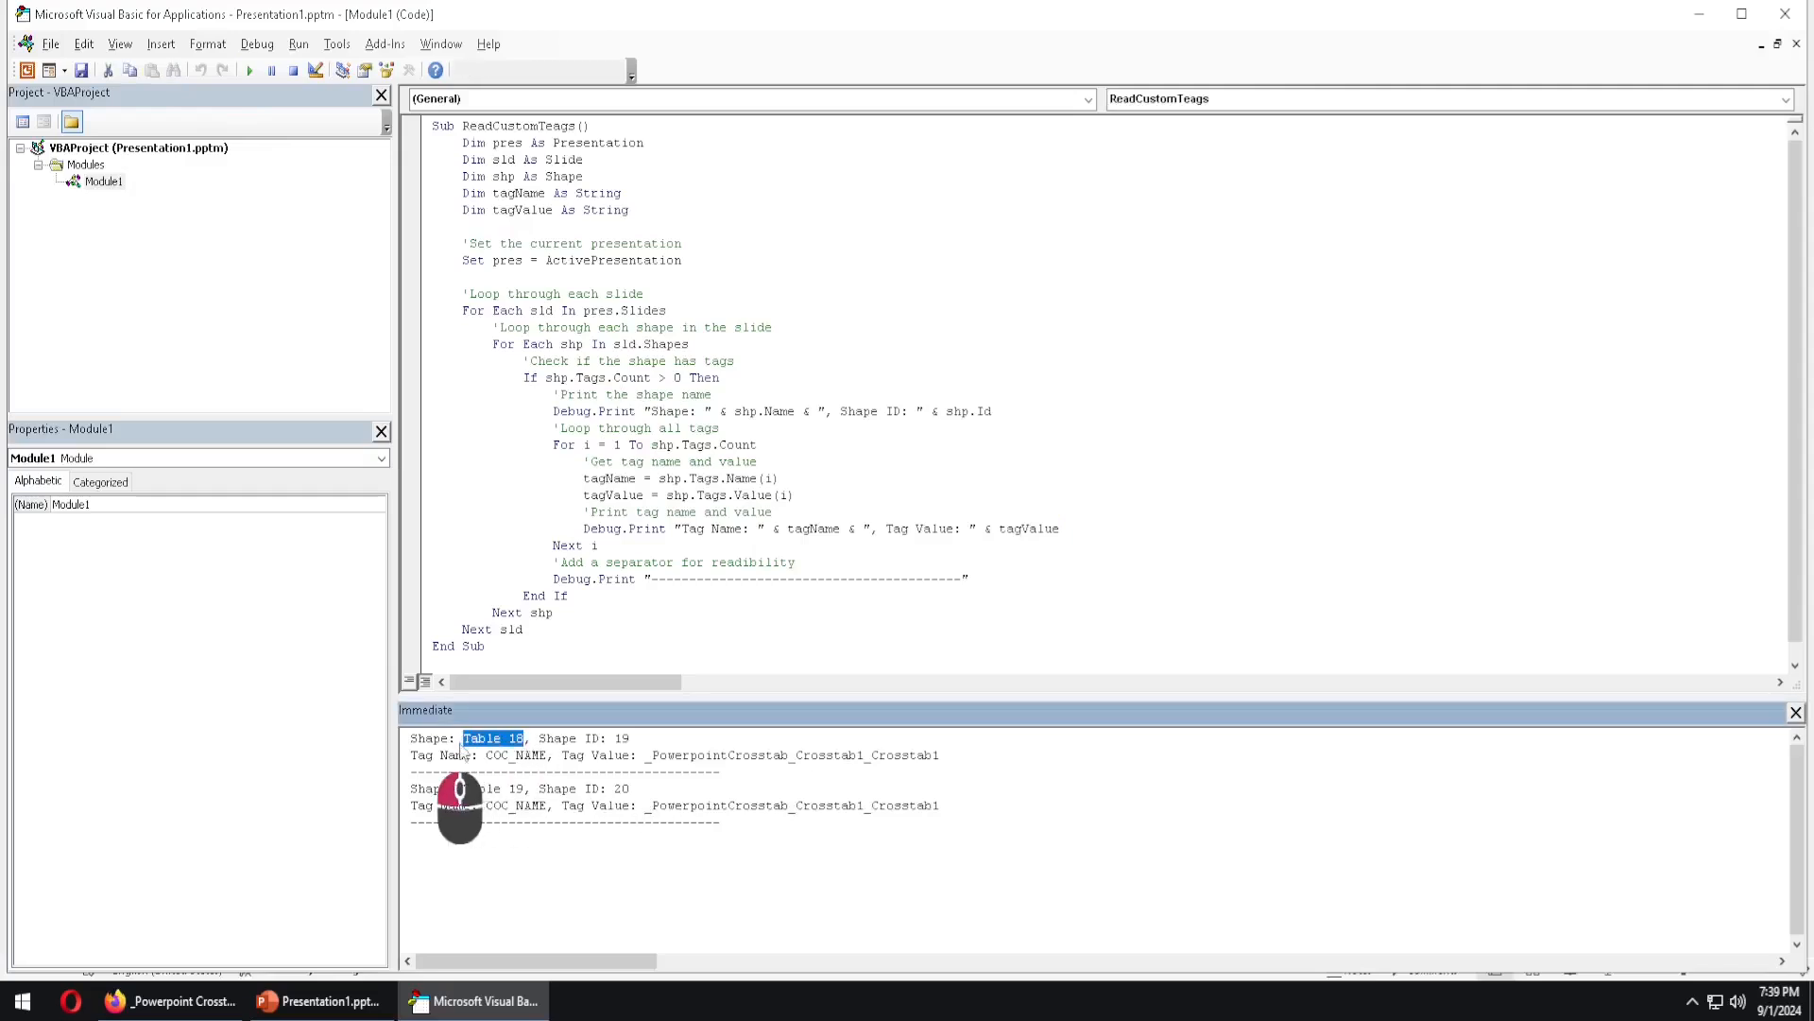
drag(531, 790, 486, 756)
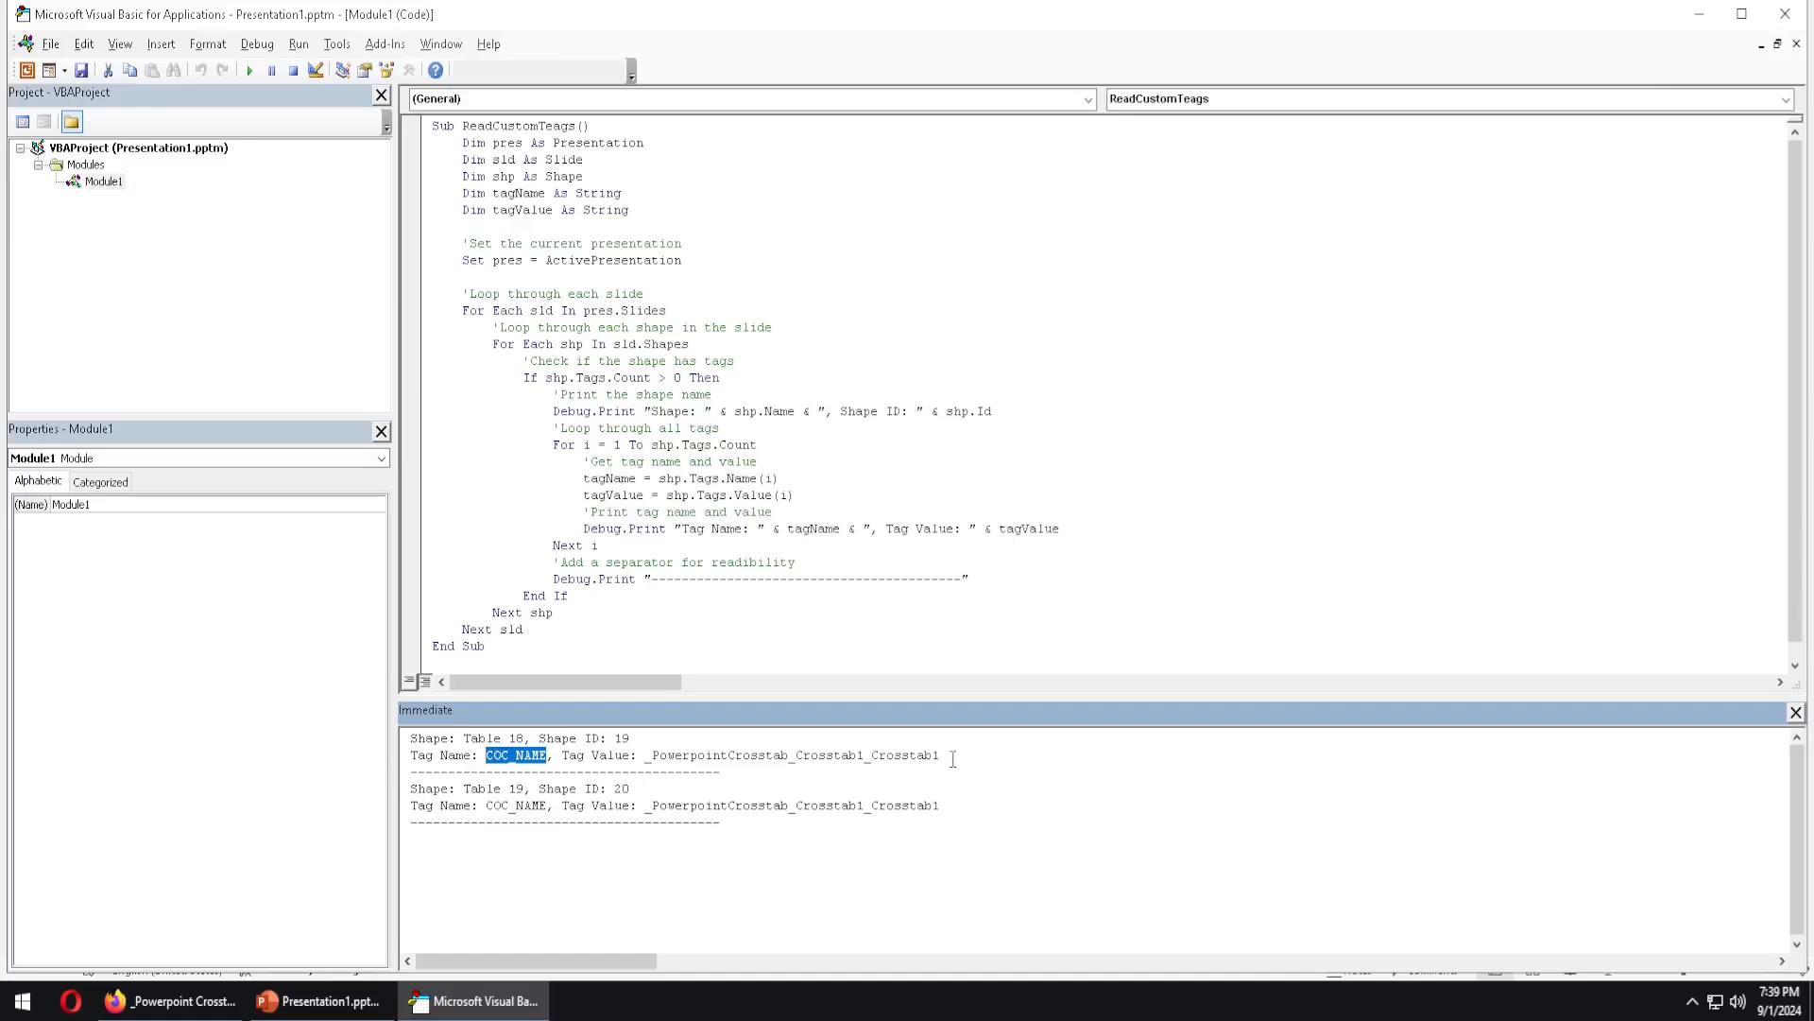
drag(945, 756, 645, 756)
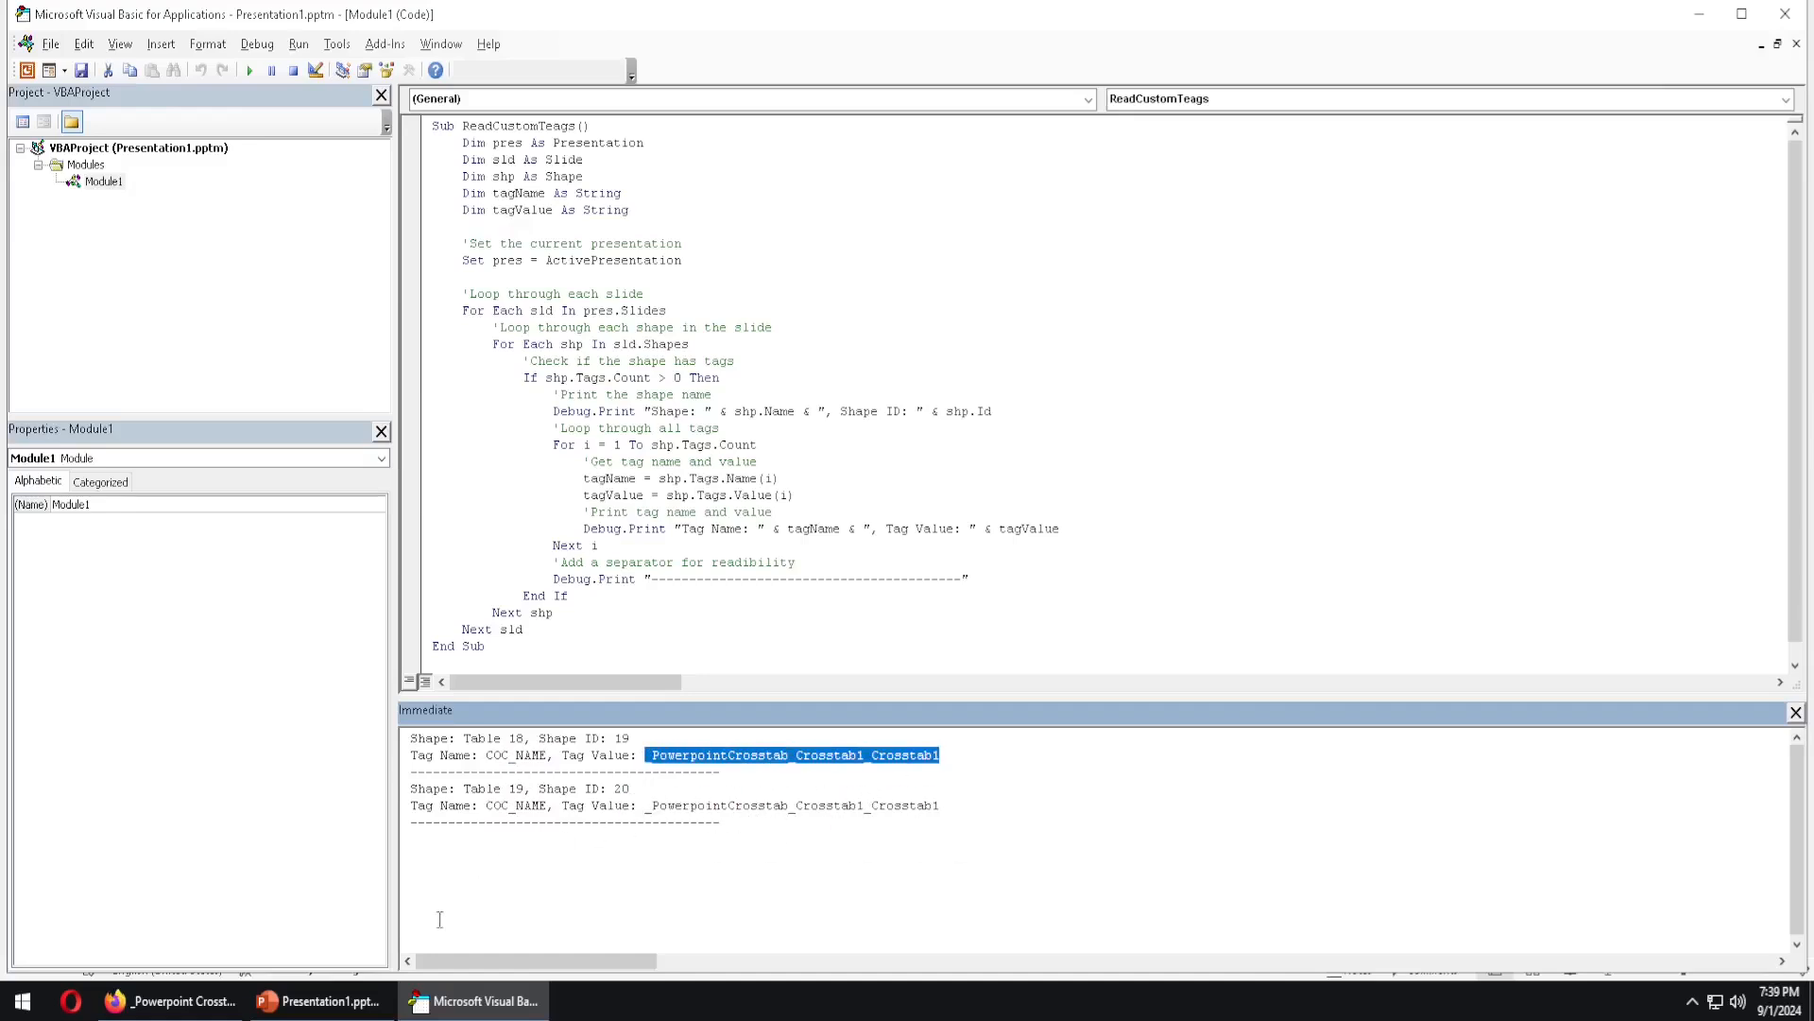
Compare the crosstab's name in PowerPoint's imported report elements with the tag value printed in the Visual Basic editor.
click(321, 1000)
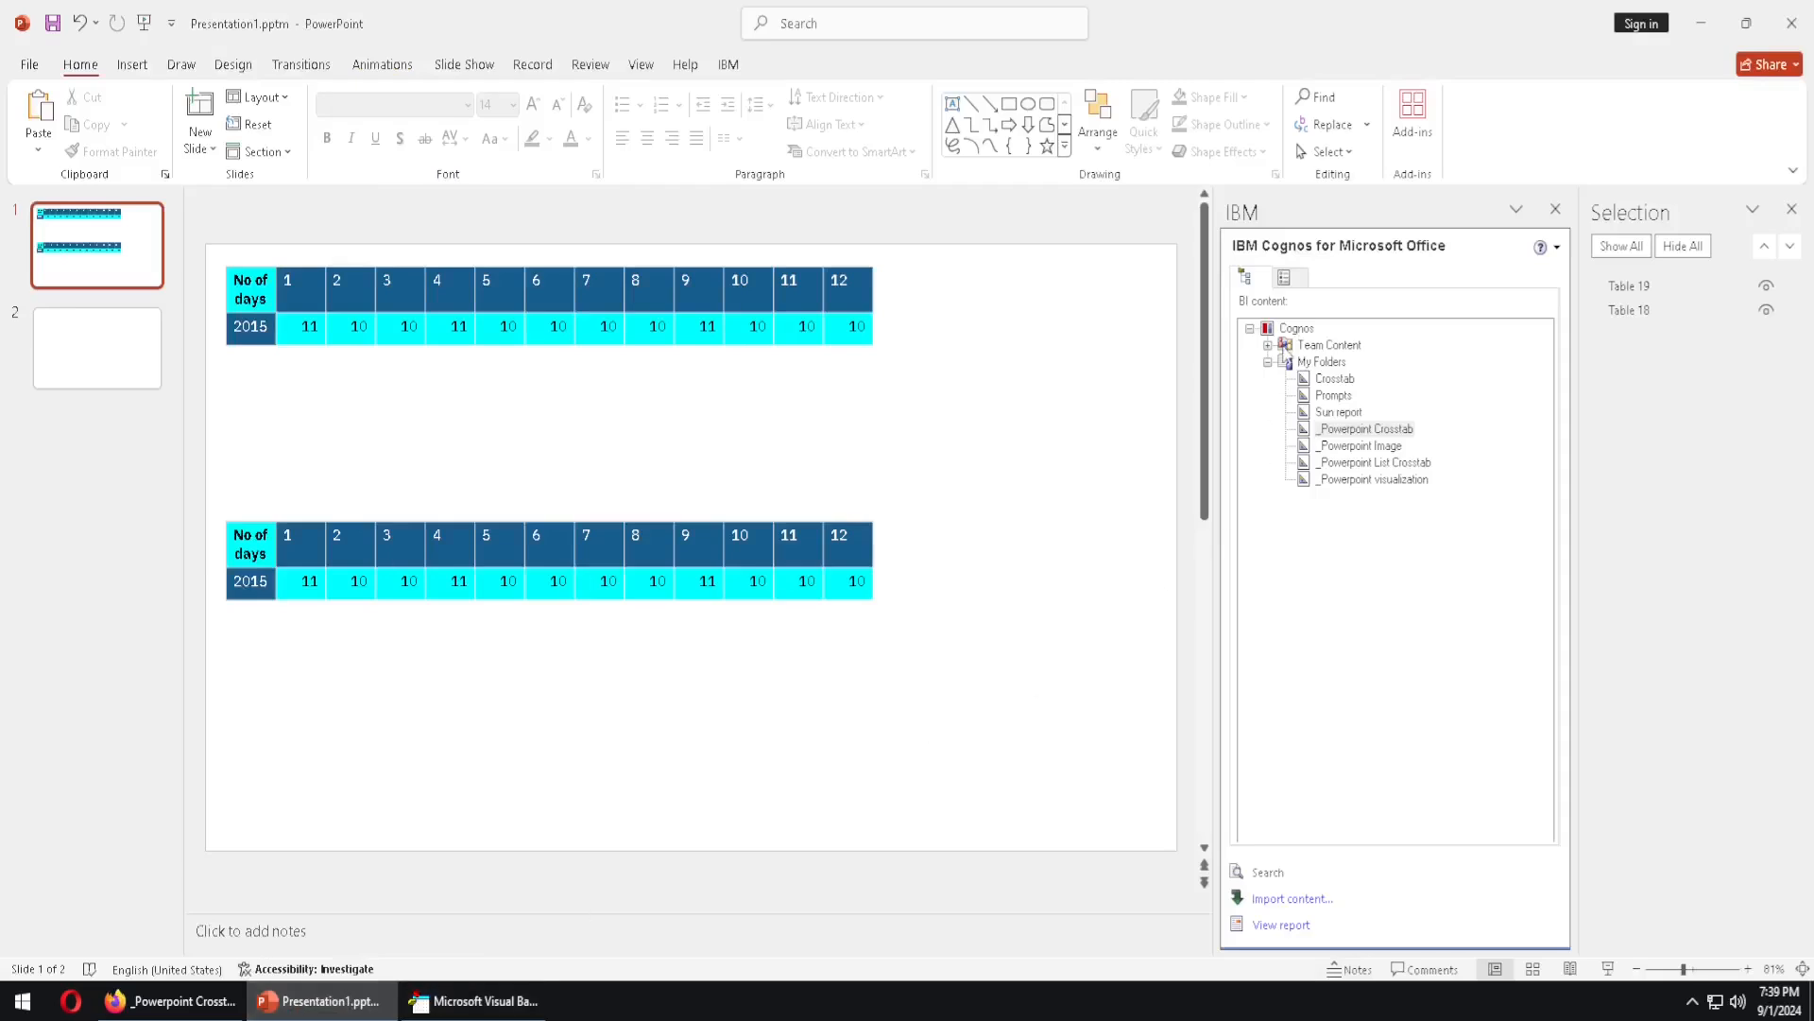
click(1291, 279)
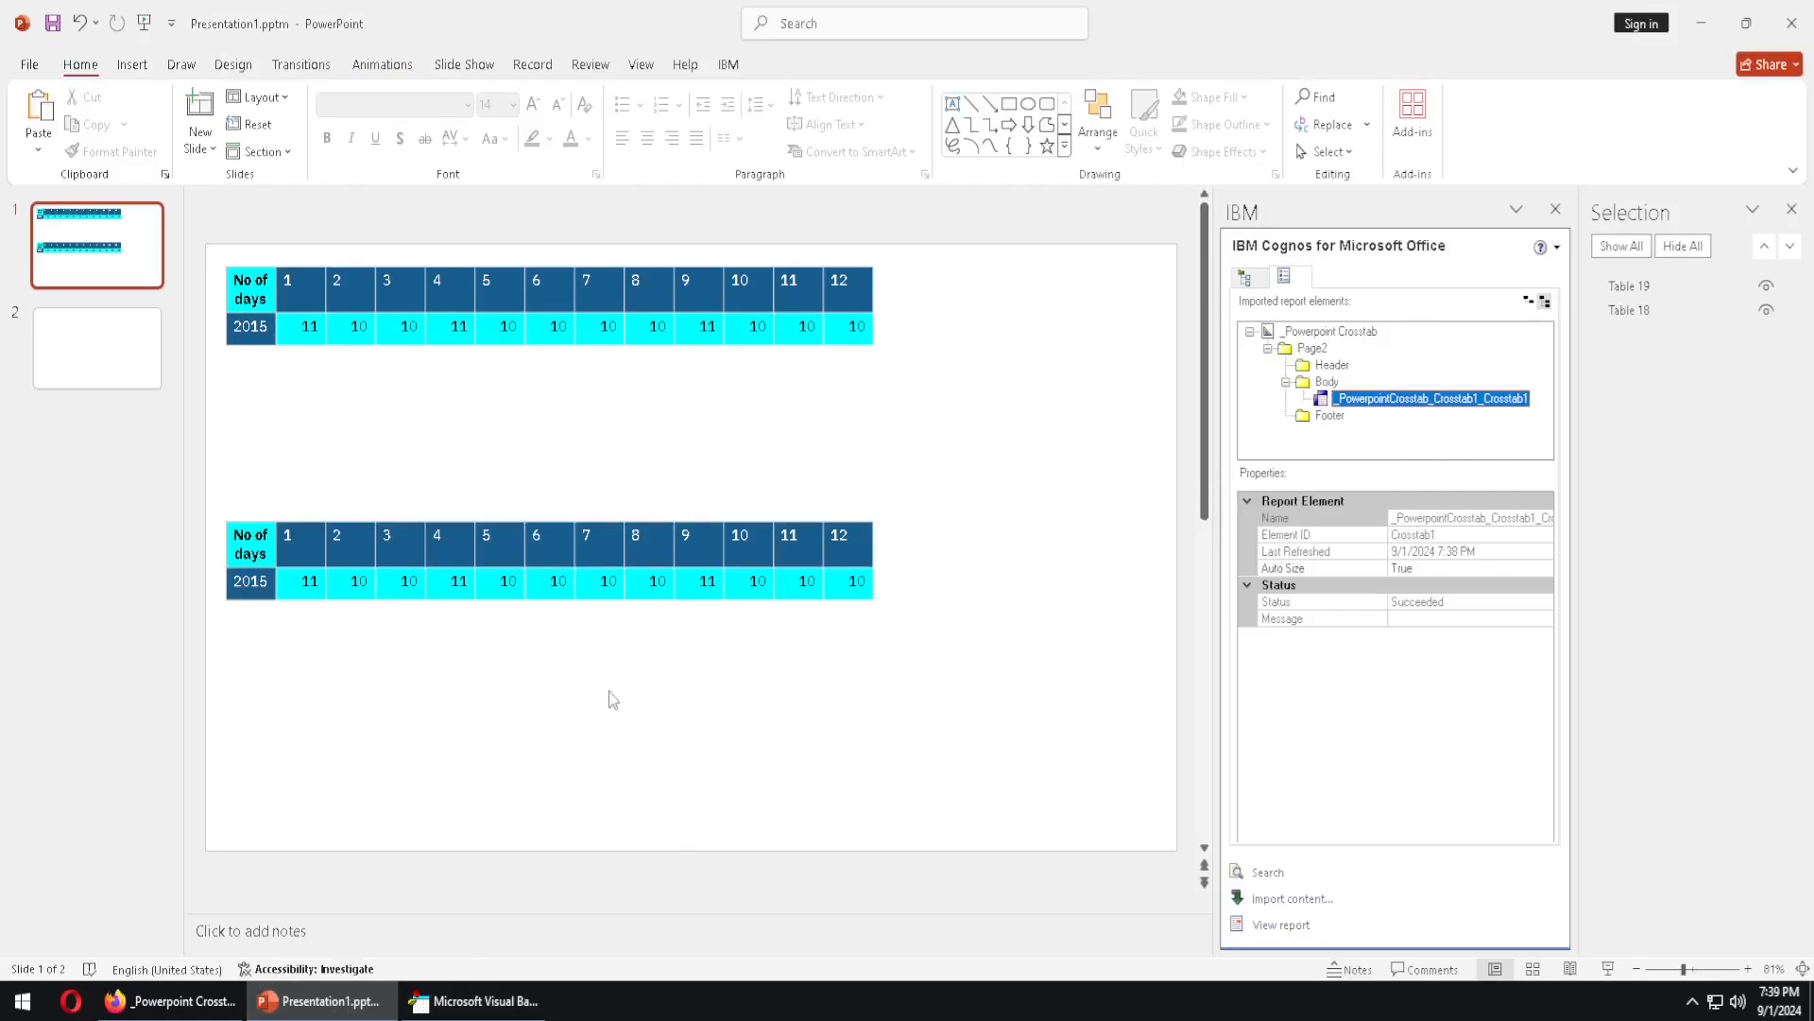
click(472, 1000)
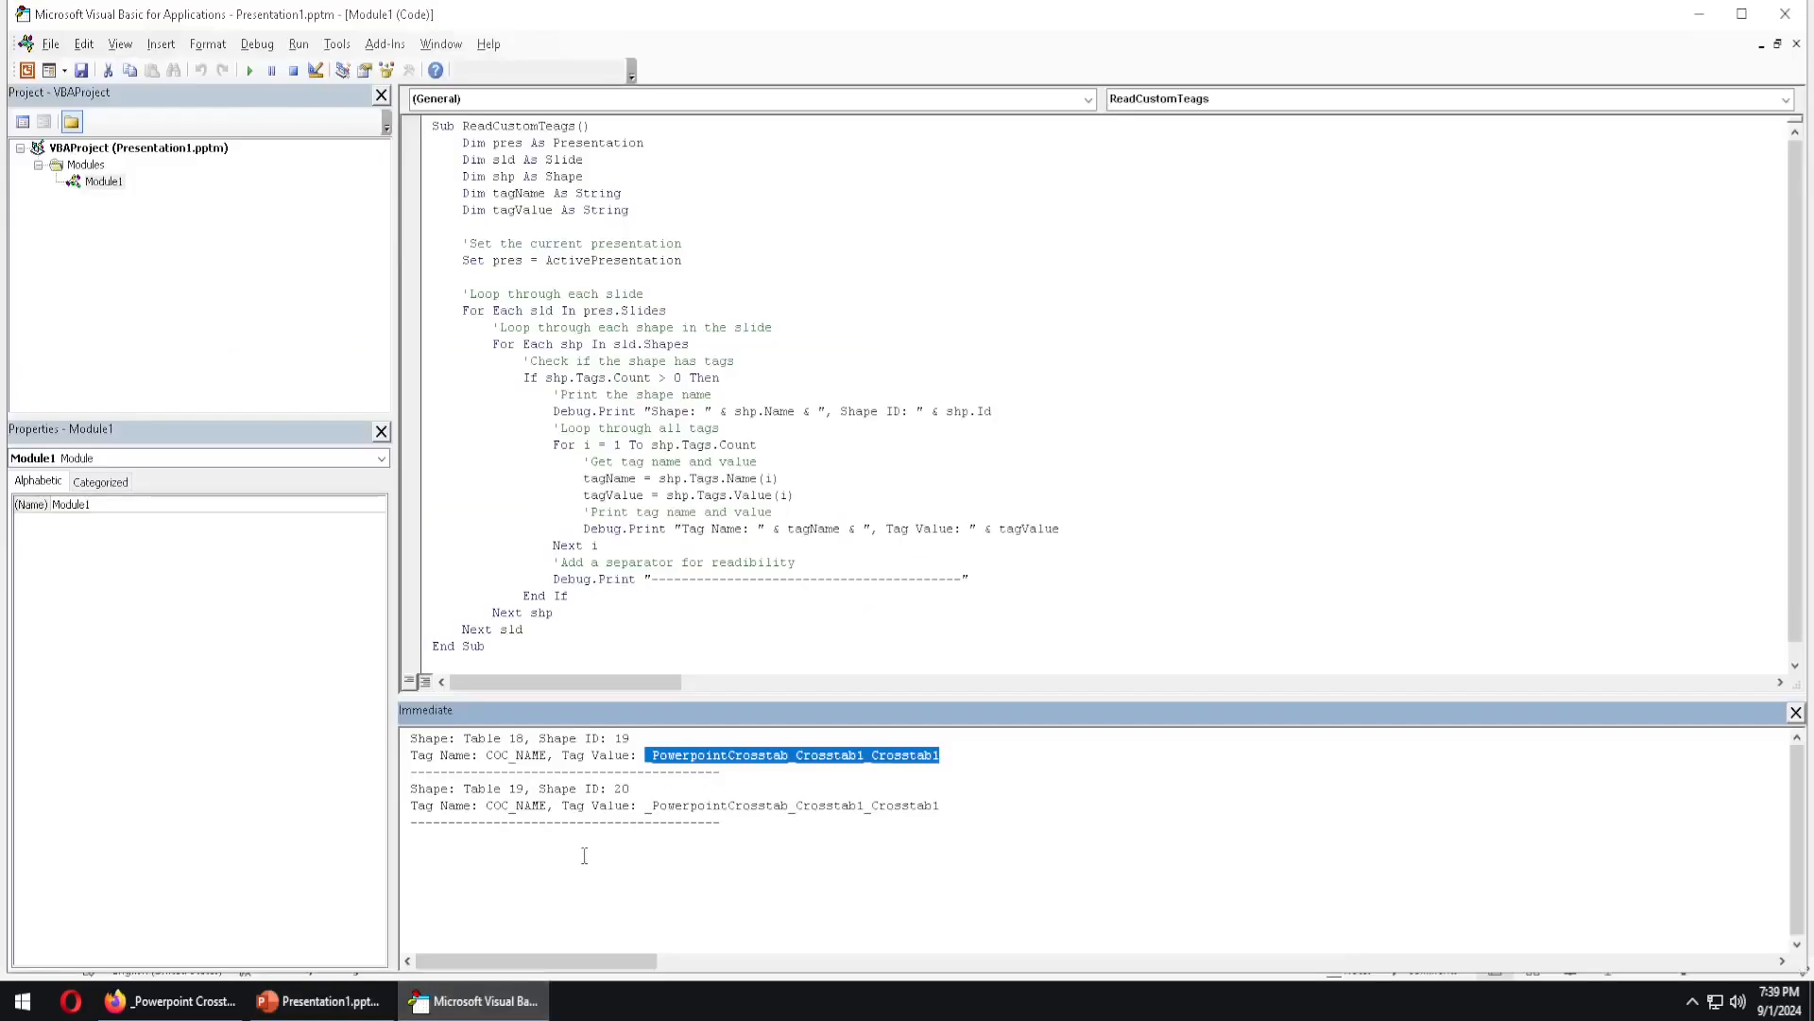
drag(939, 756, 652, 756)
click(532, 874)
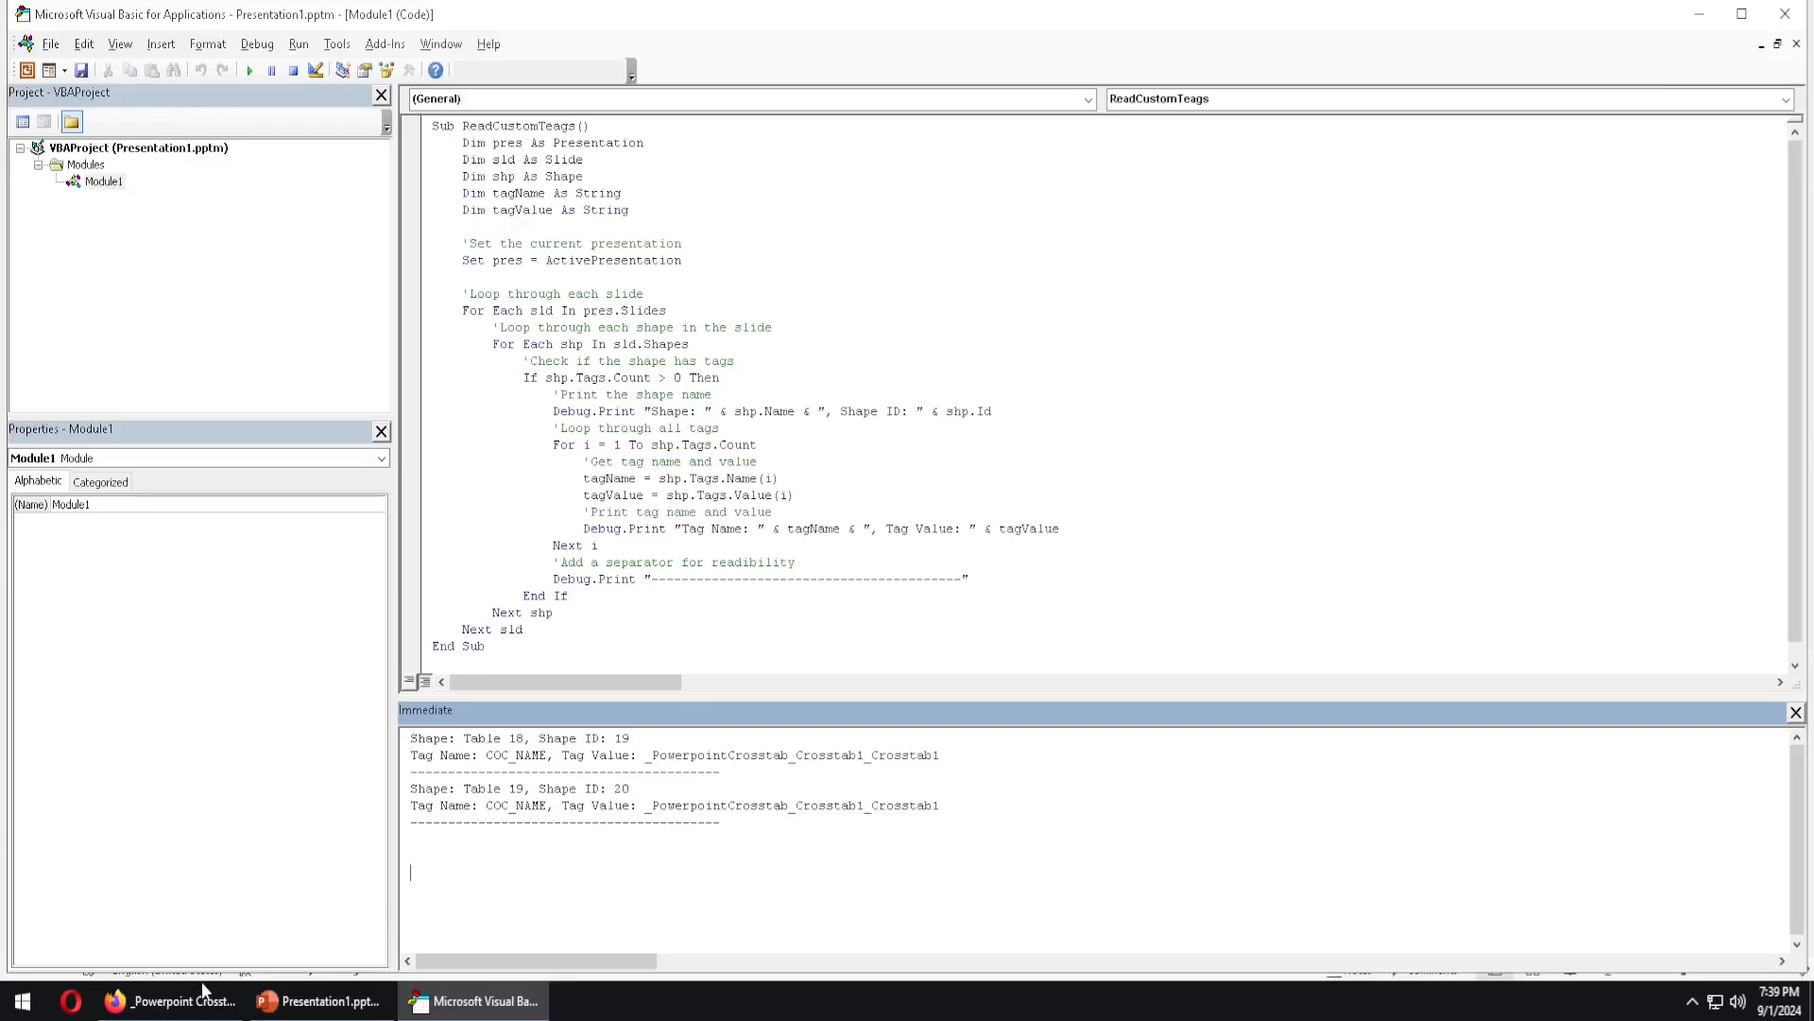
Switch to the browser and view the IBM documentation page "Recommendation - use copy and paste commands".
click(185, 1002)
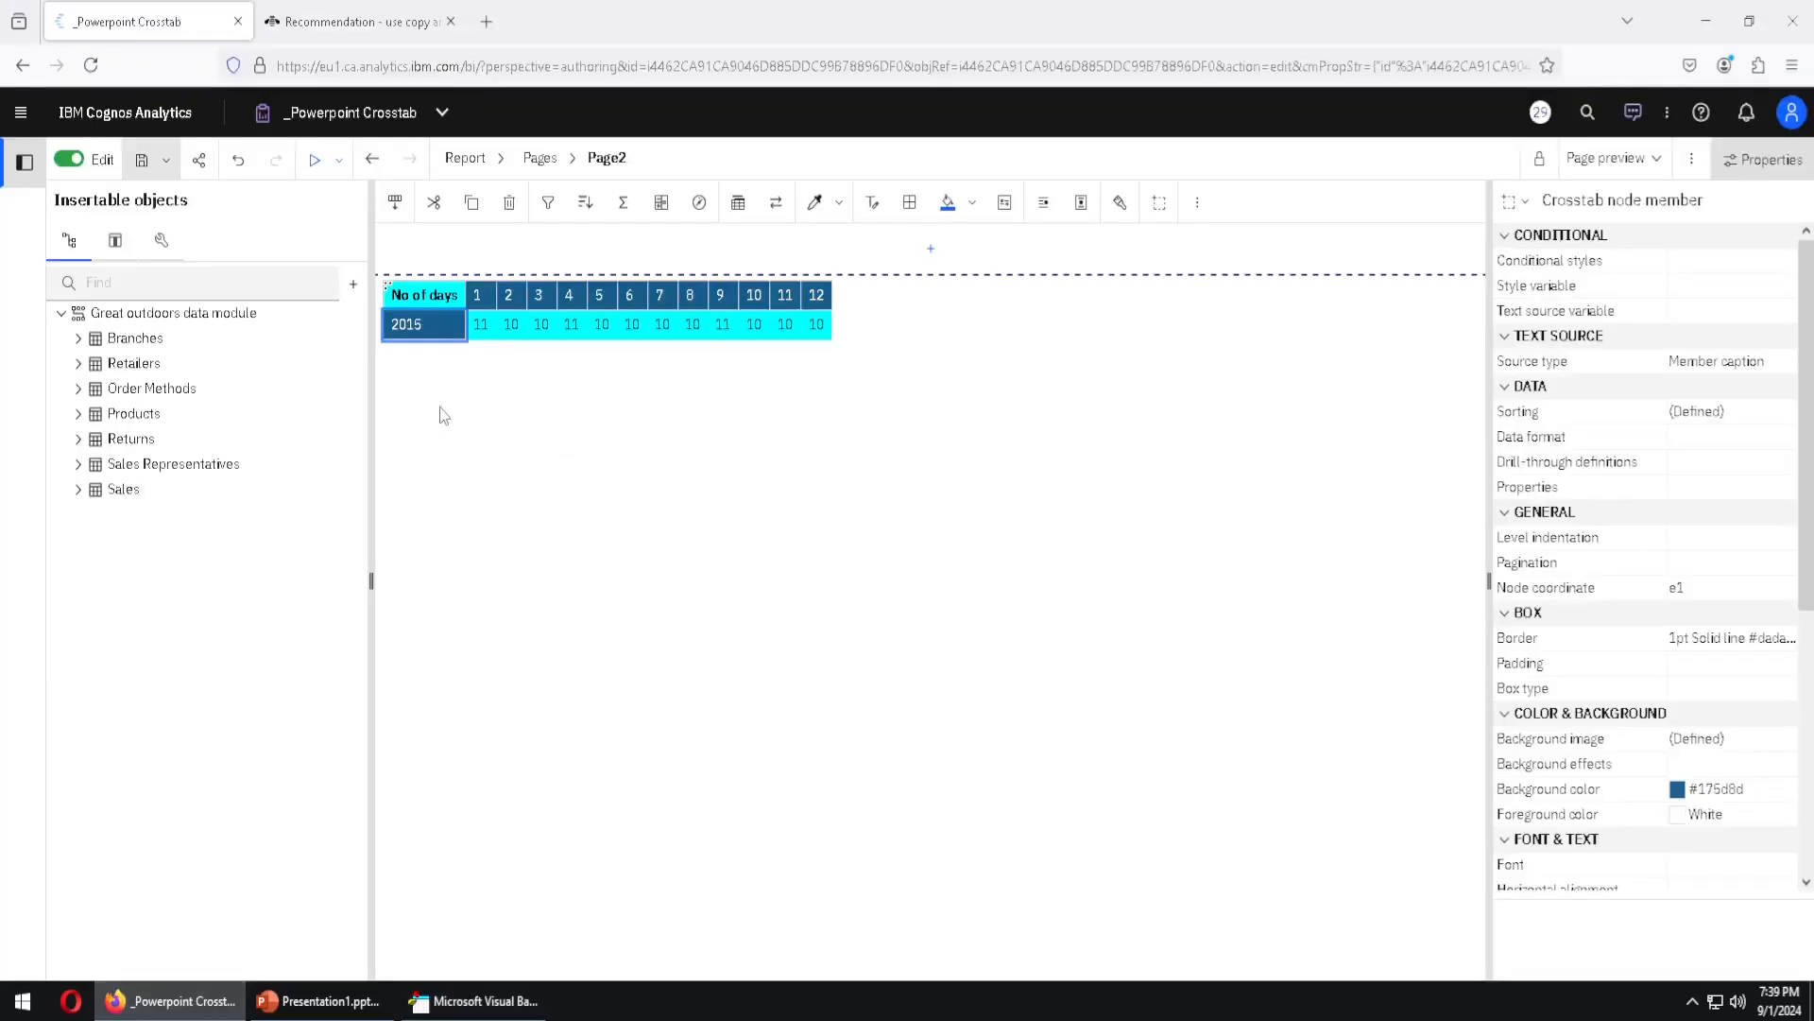
click(353, 38)
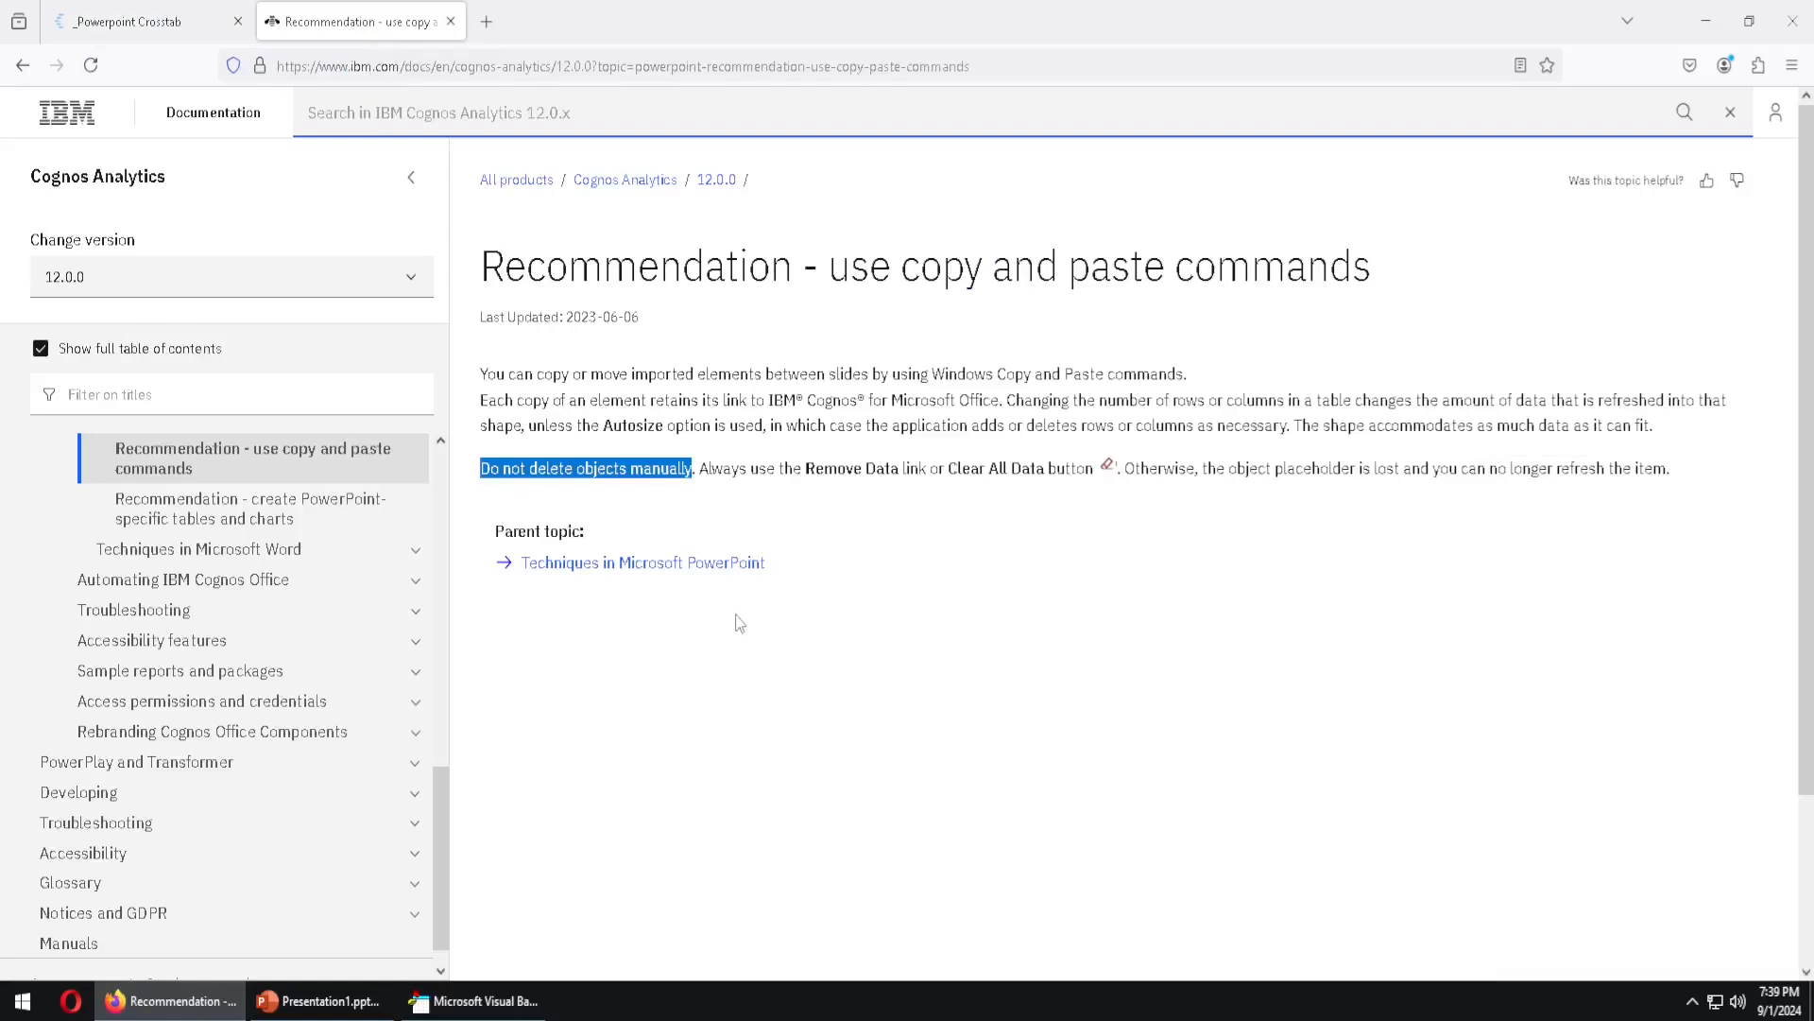
Examine the documentation's advice on not deleting objects manually, the Remove Data and Clear All Data options, and using copy and paste commands.
click(744, 629)
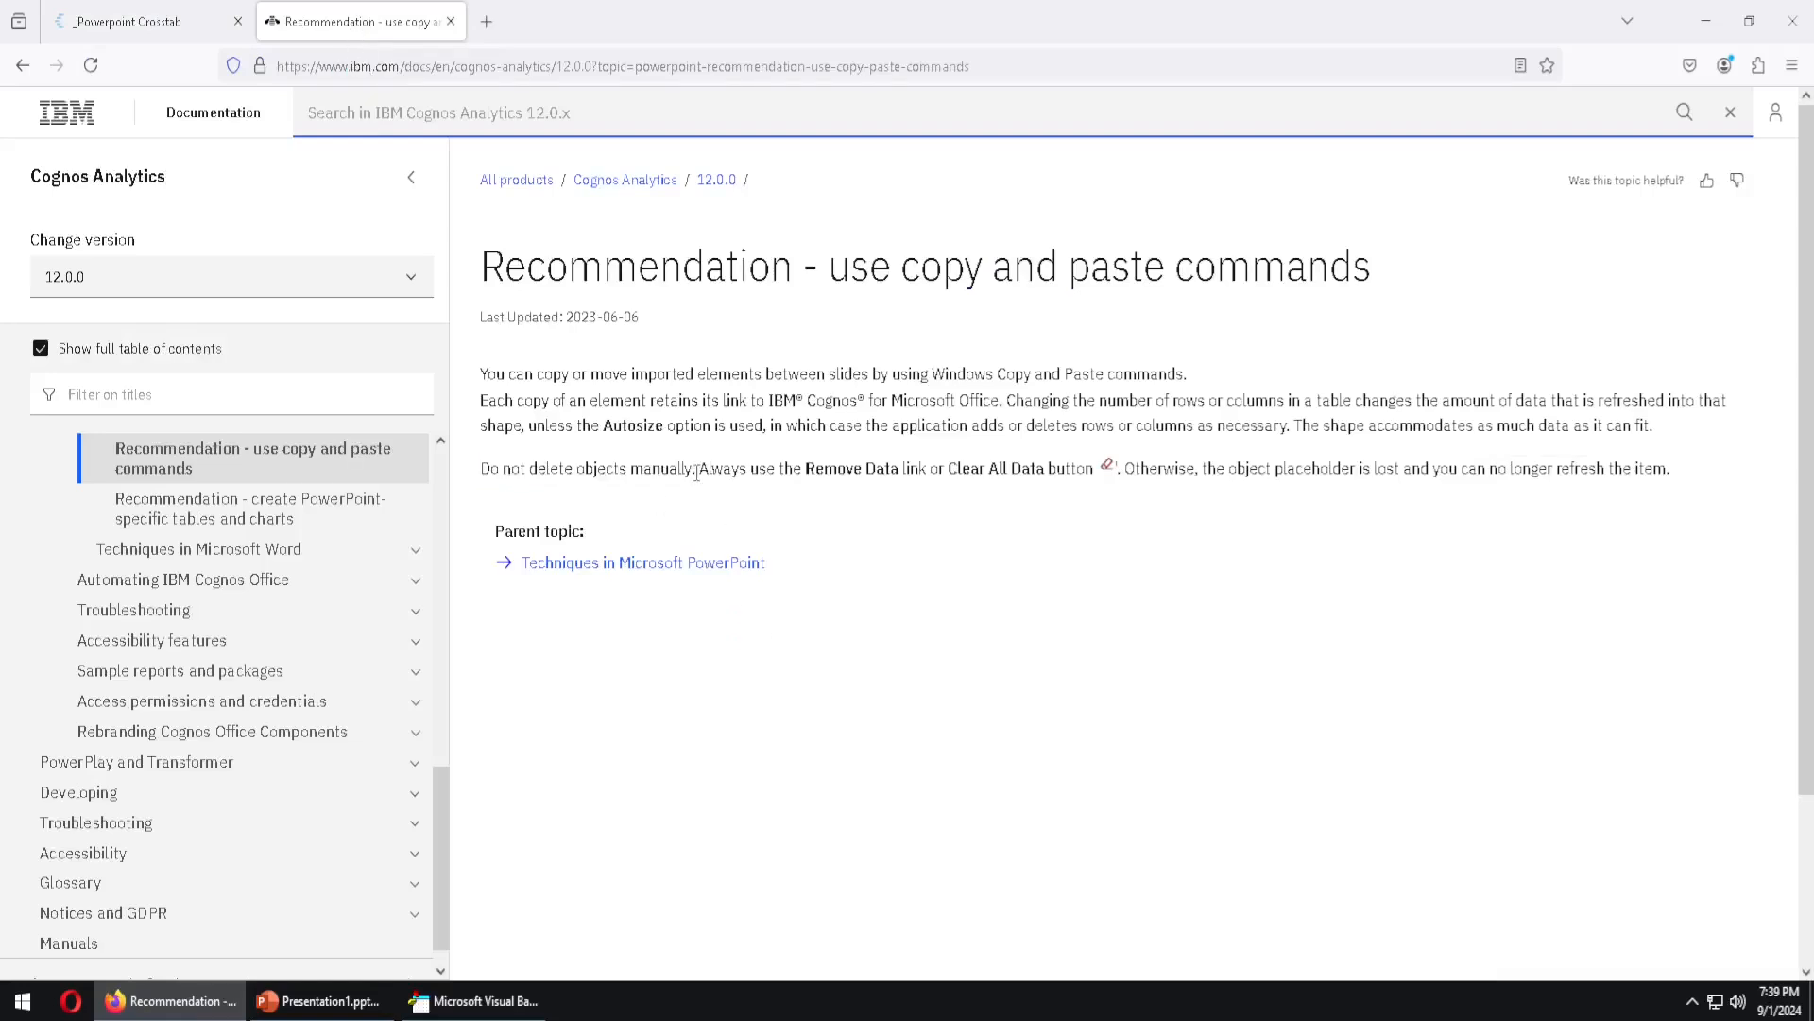
drag(697, 470, 480, 469)
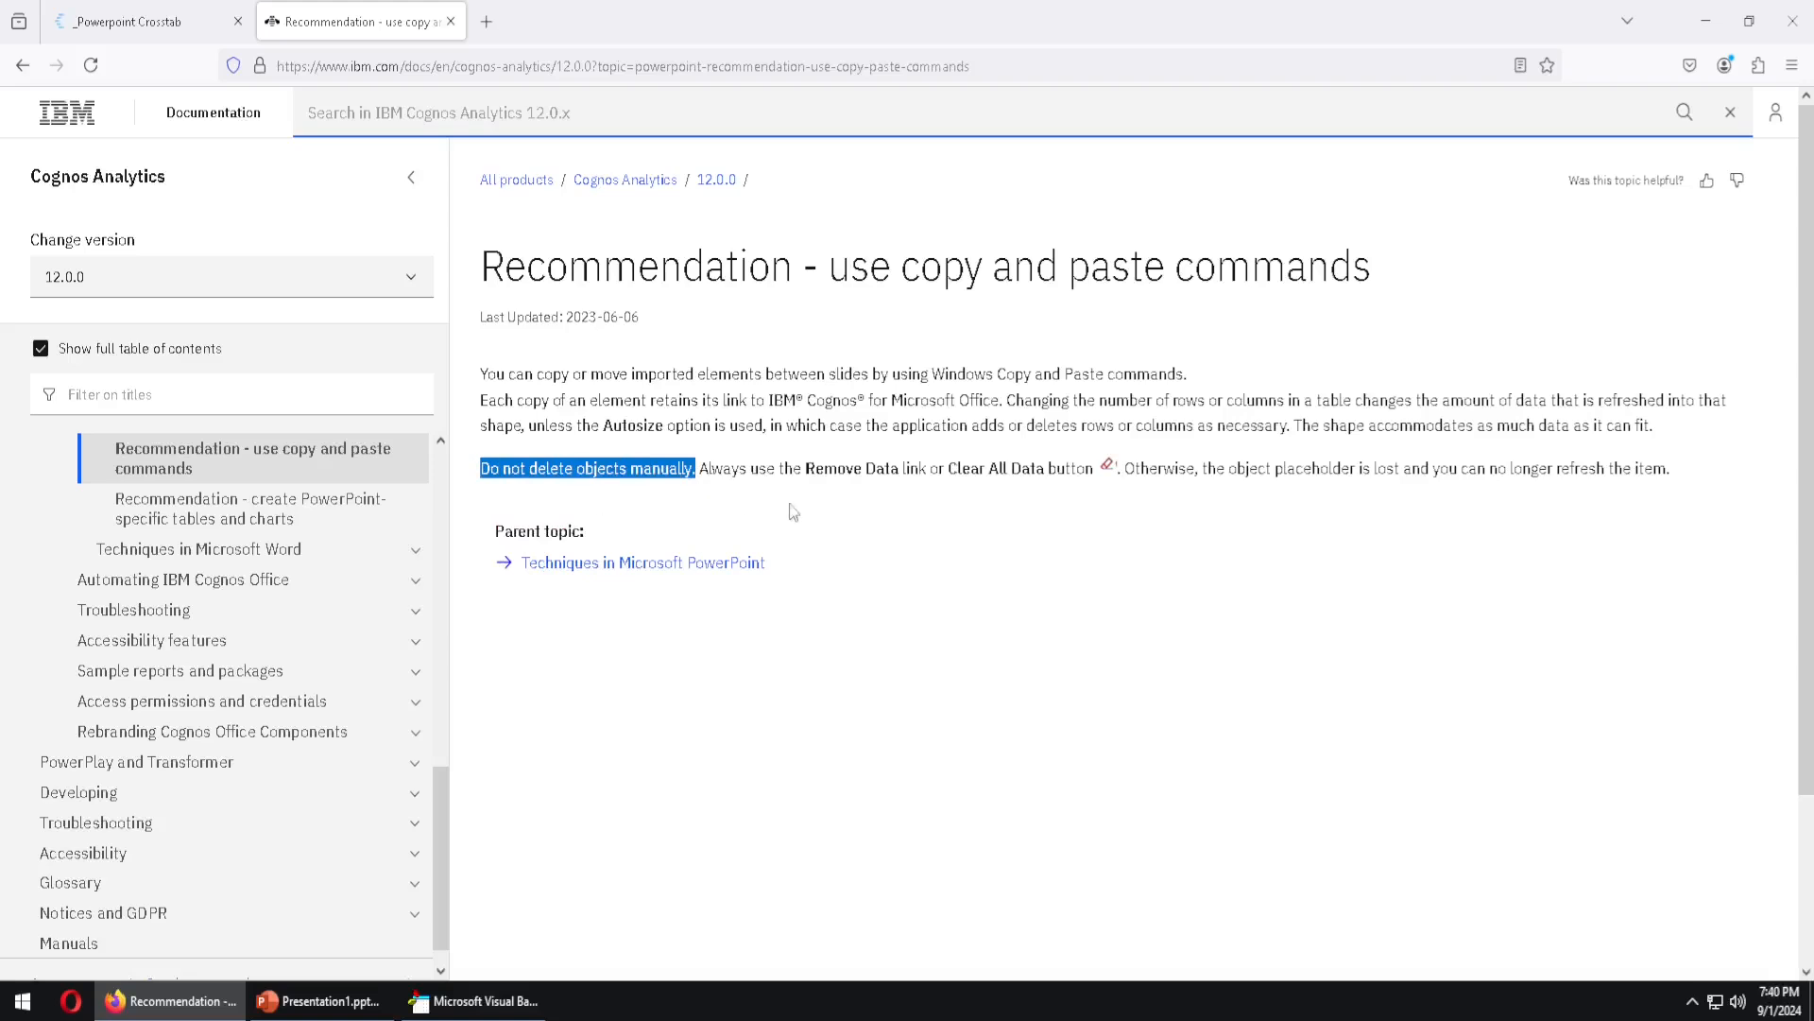
click(1046, 540)
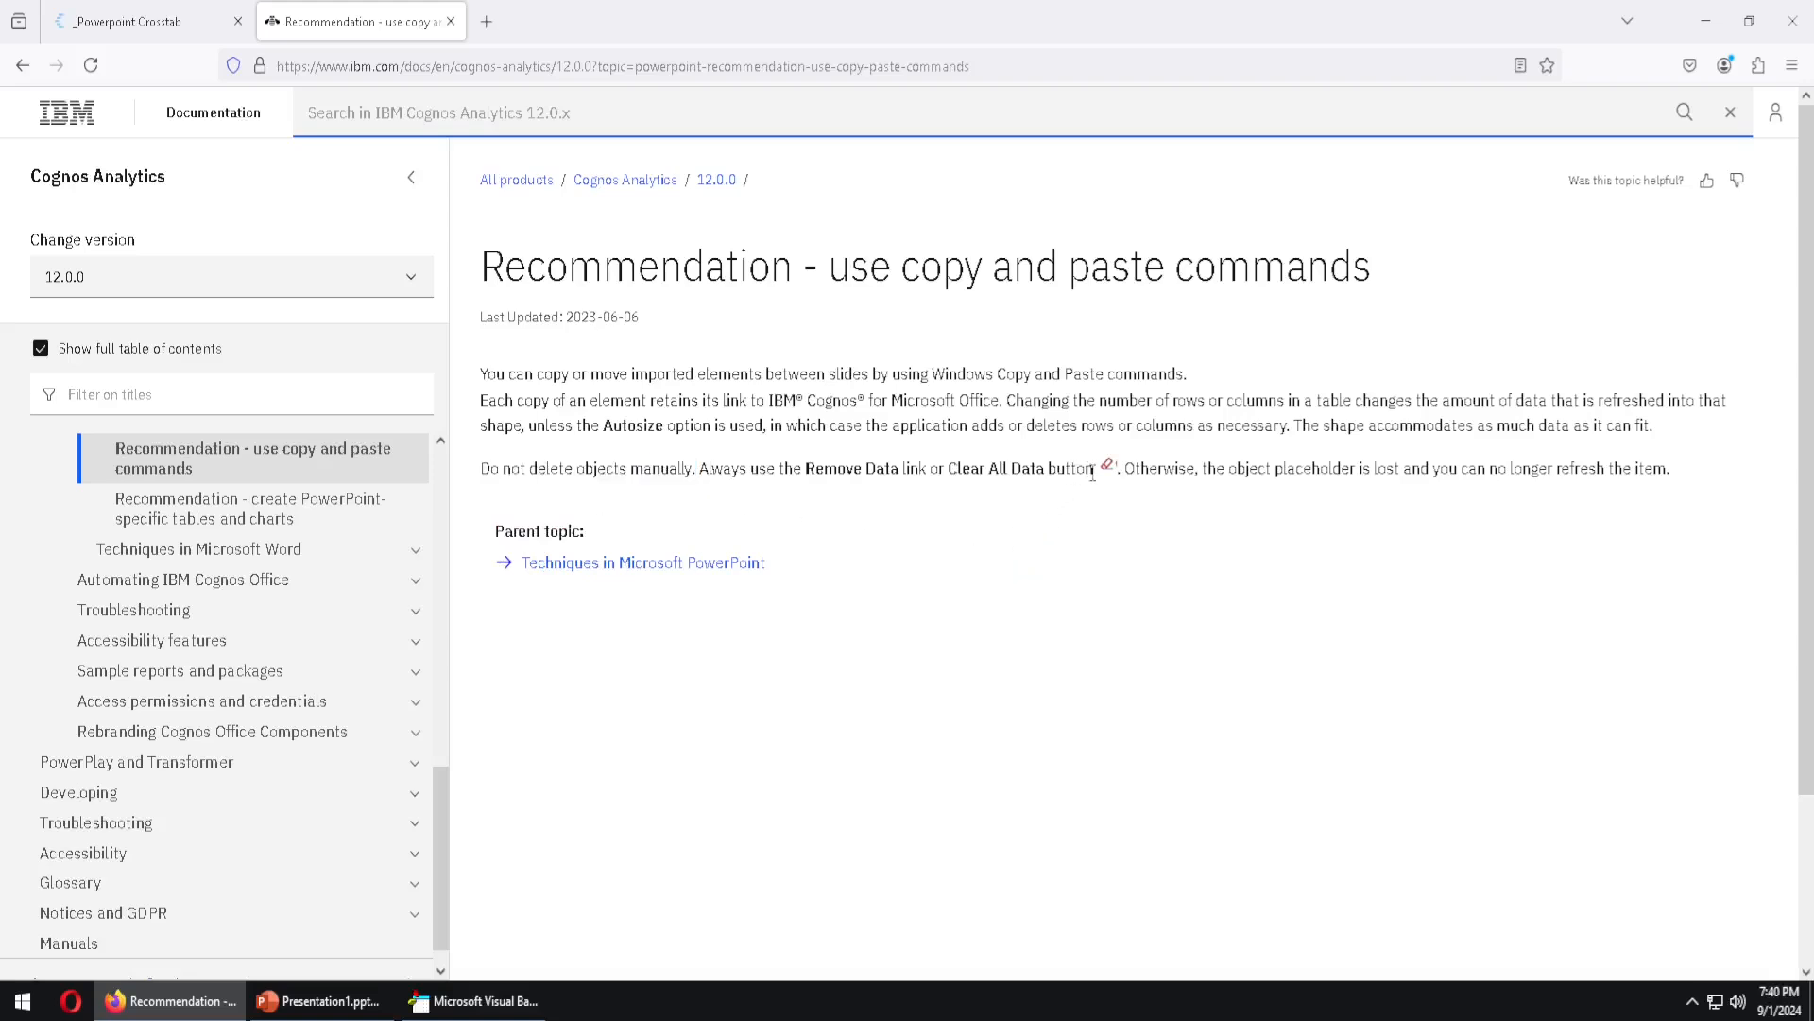
drag(1095, 470, 785, 469)
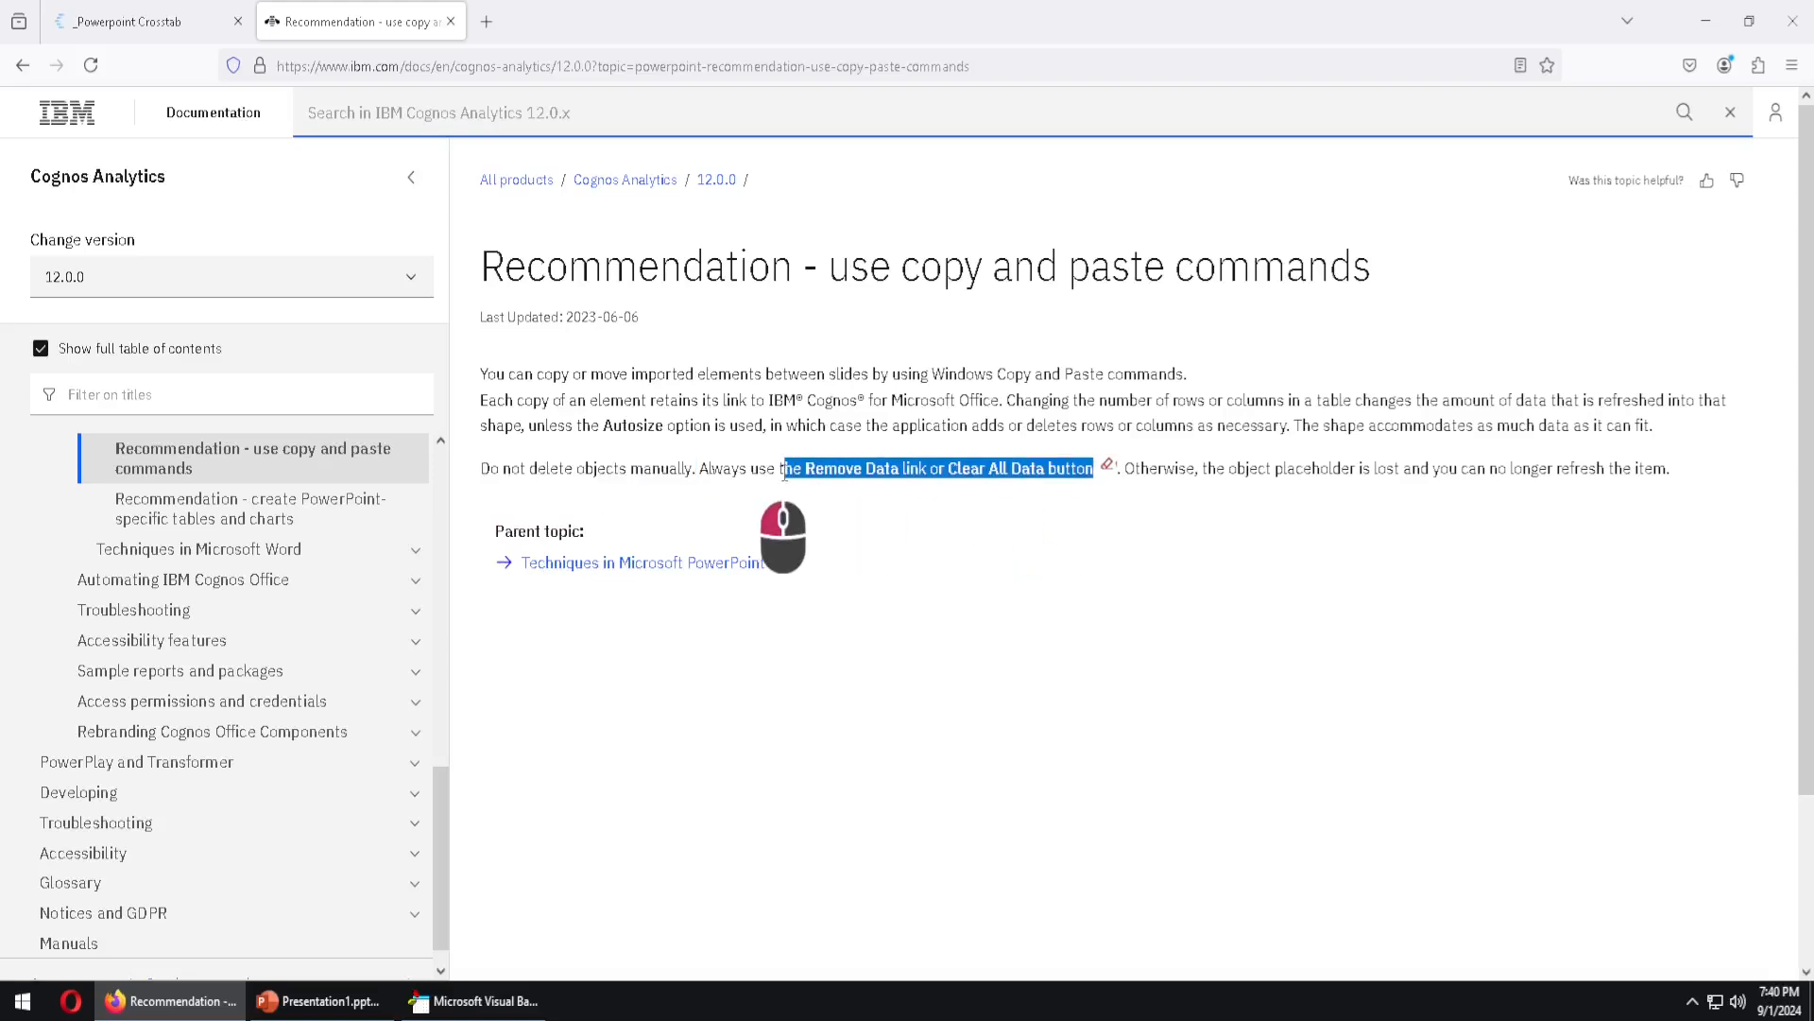
click(1007, 536)
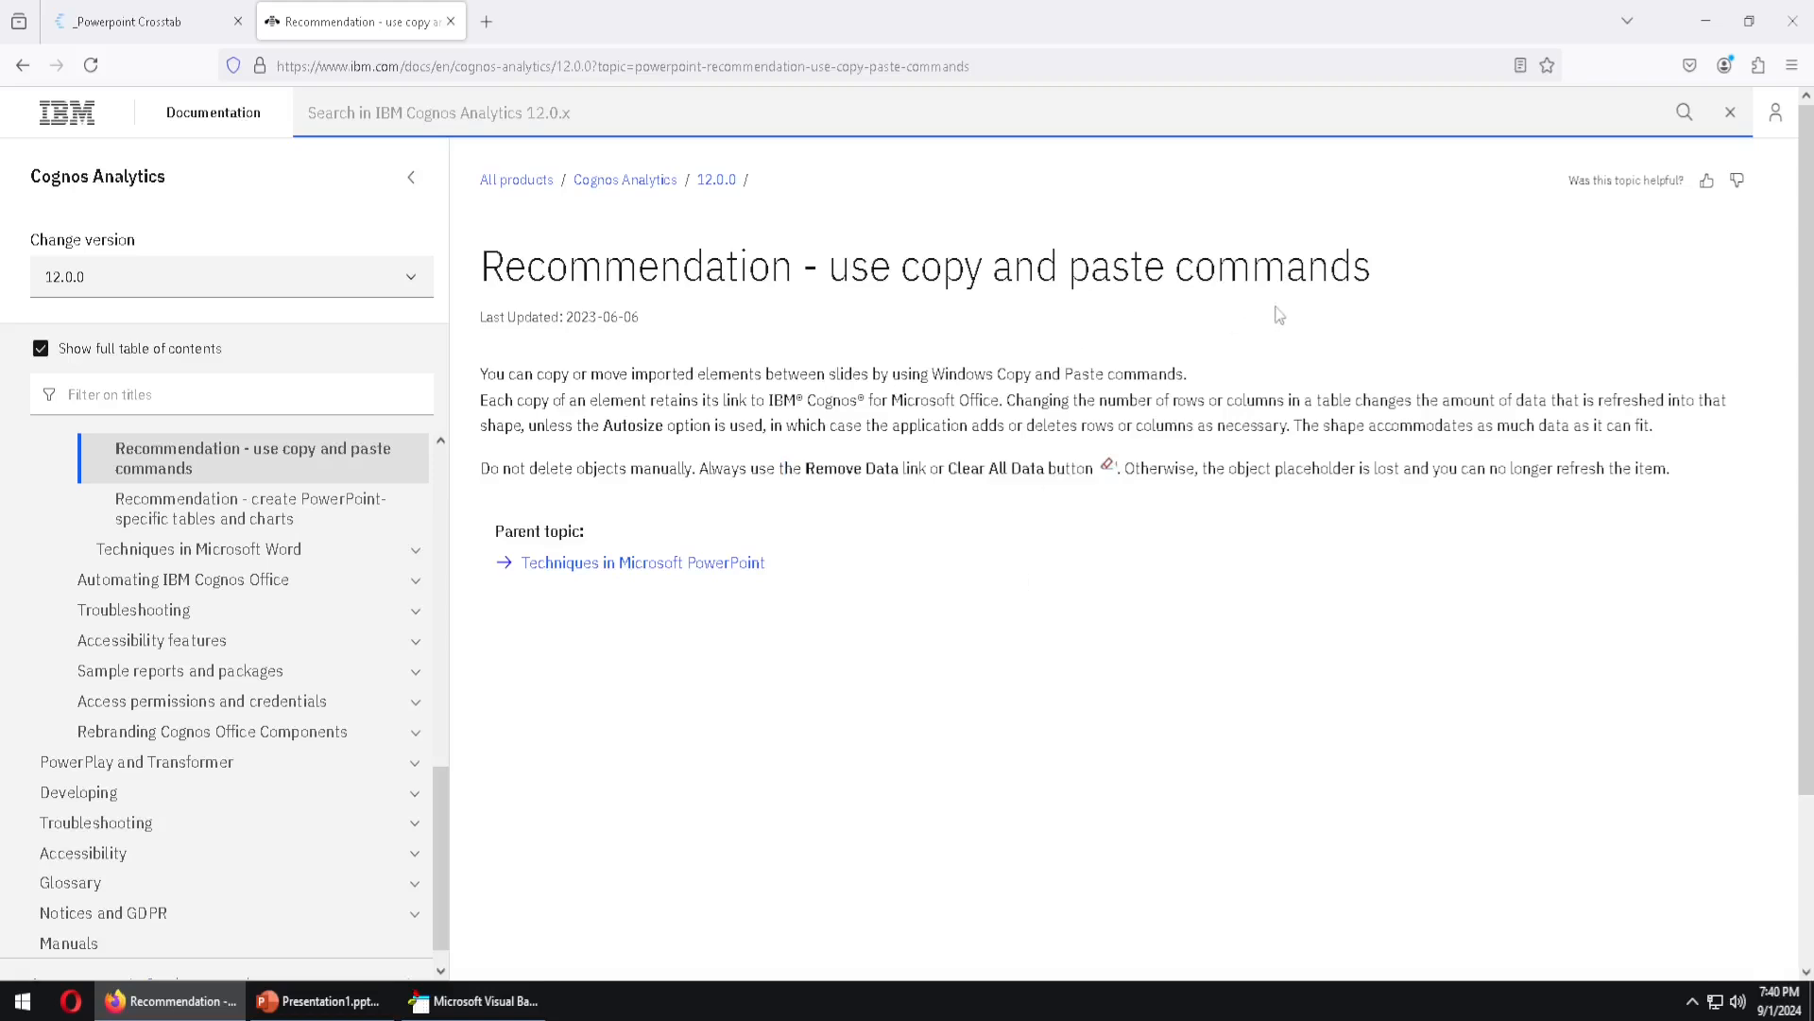
drag(1386, 275, 818, 273)
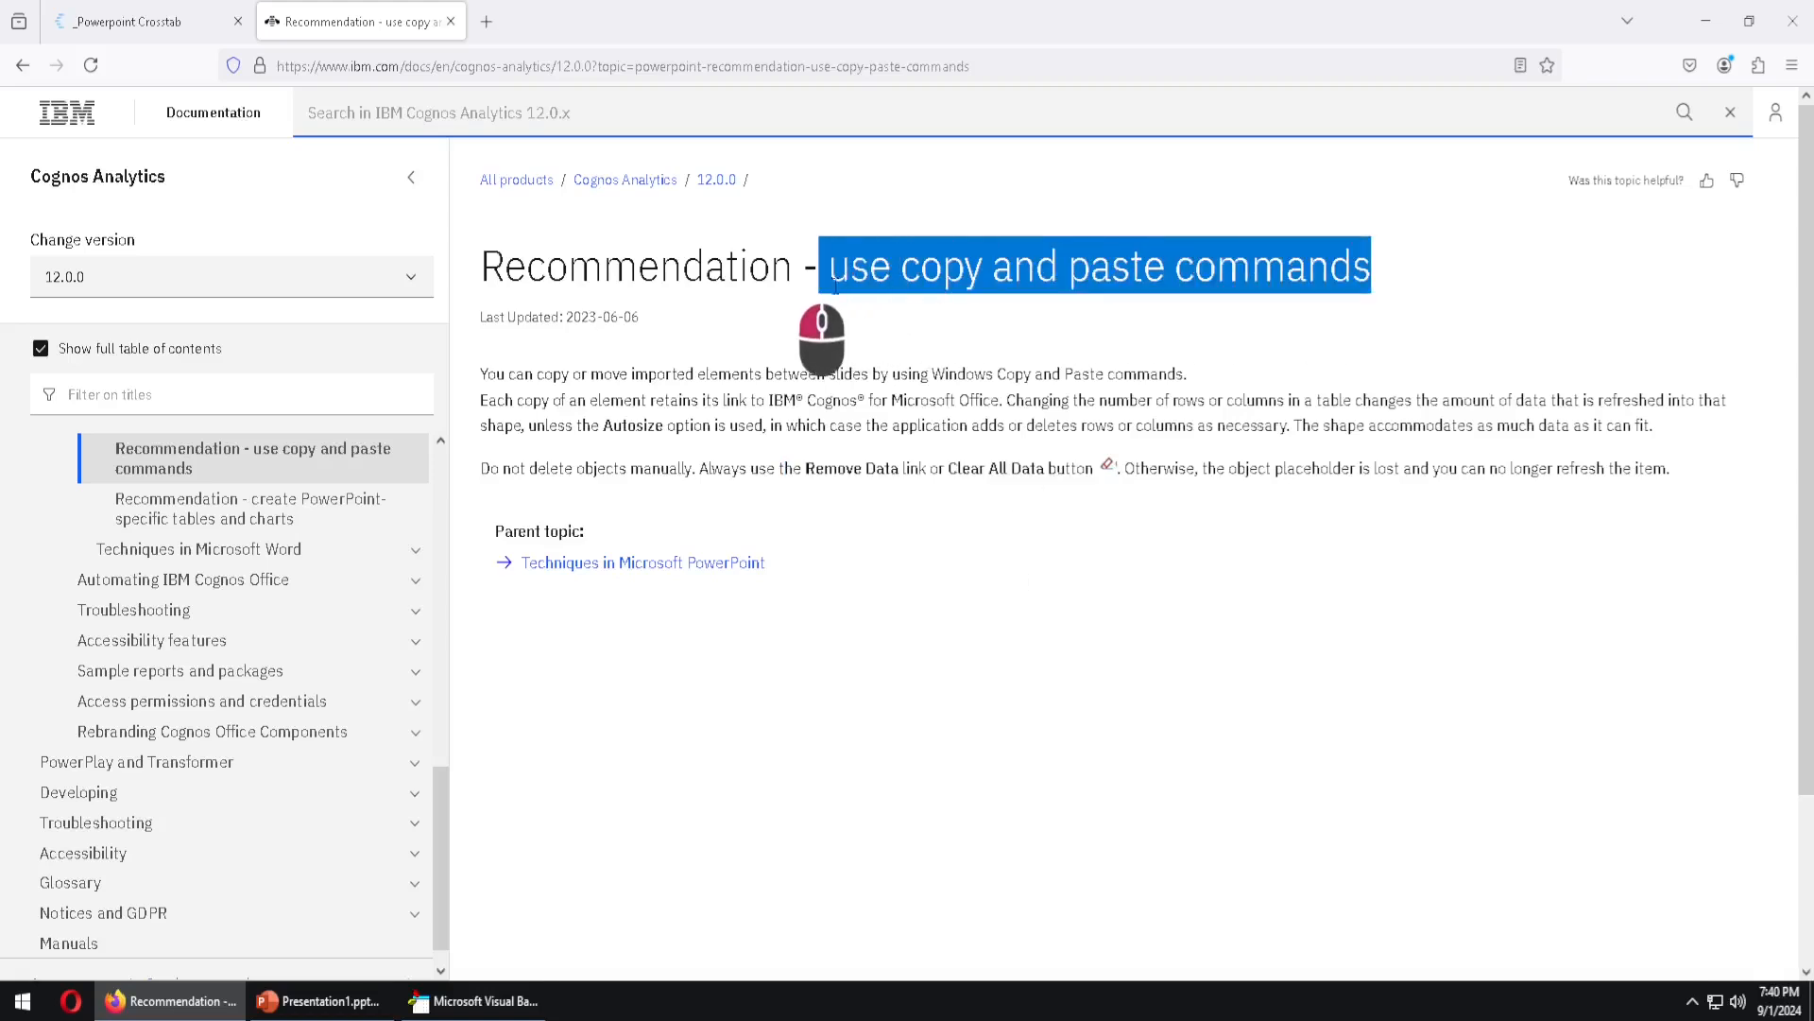
Switch to the Visual Basic editor and examine the COC_NAME tag value printed for the second table, Table 19.
click(484, 1000)
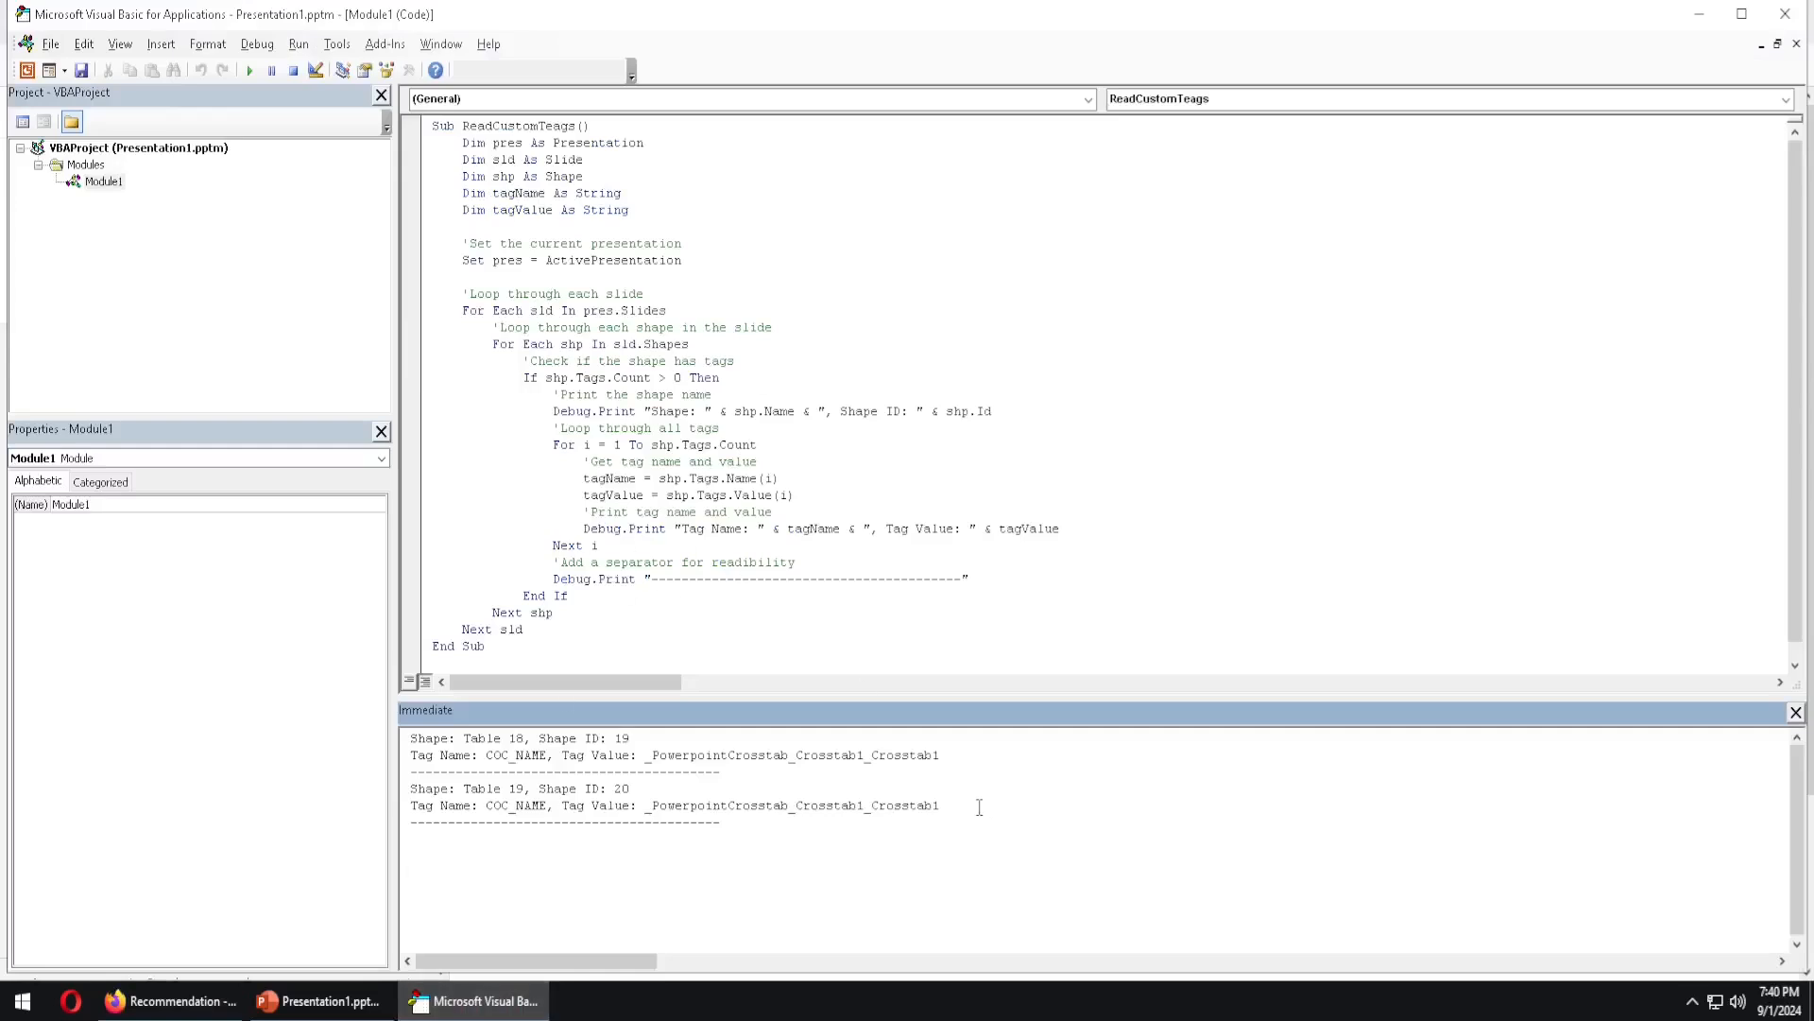
drag(980, 808, 599, 811)
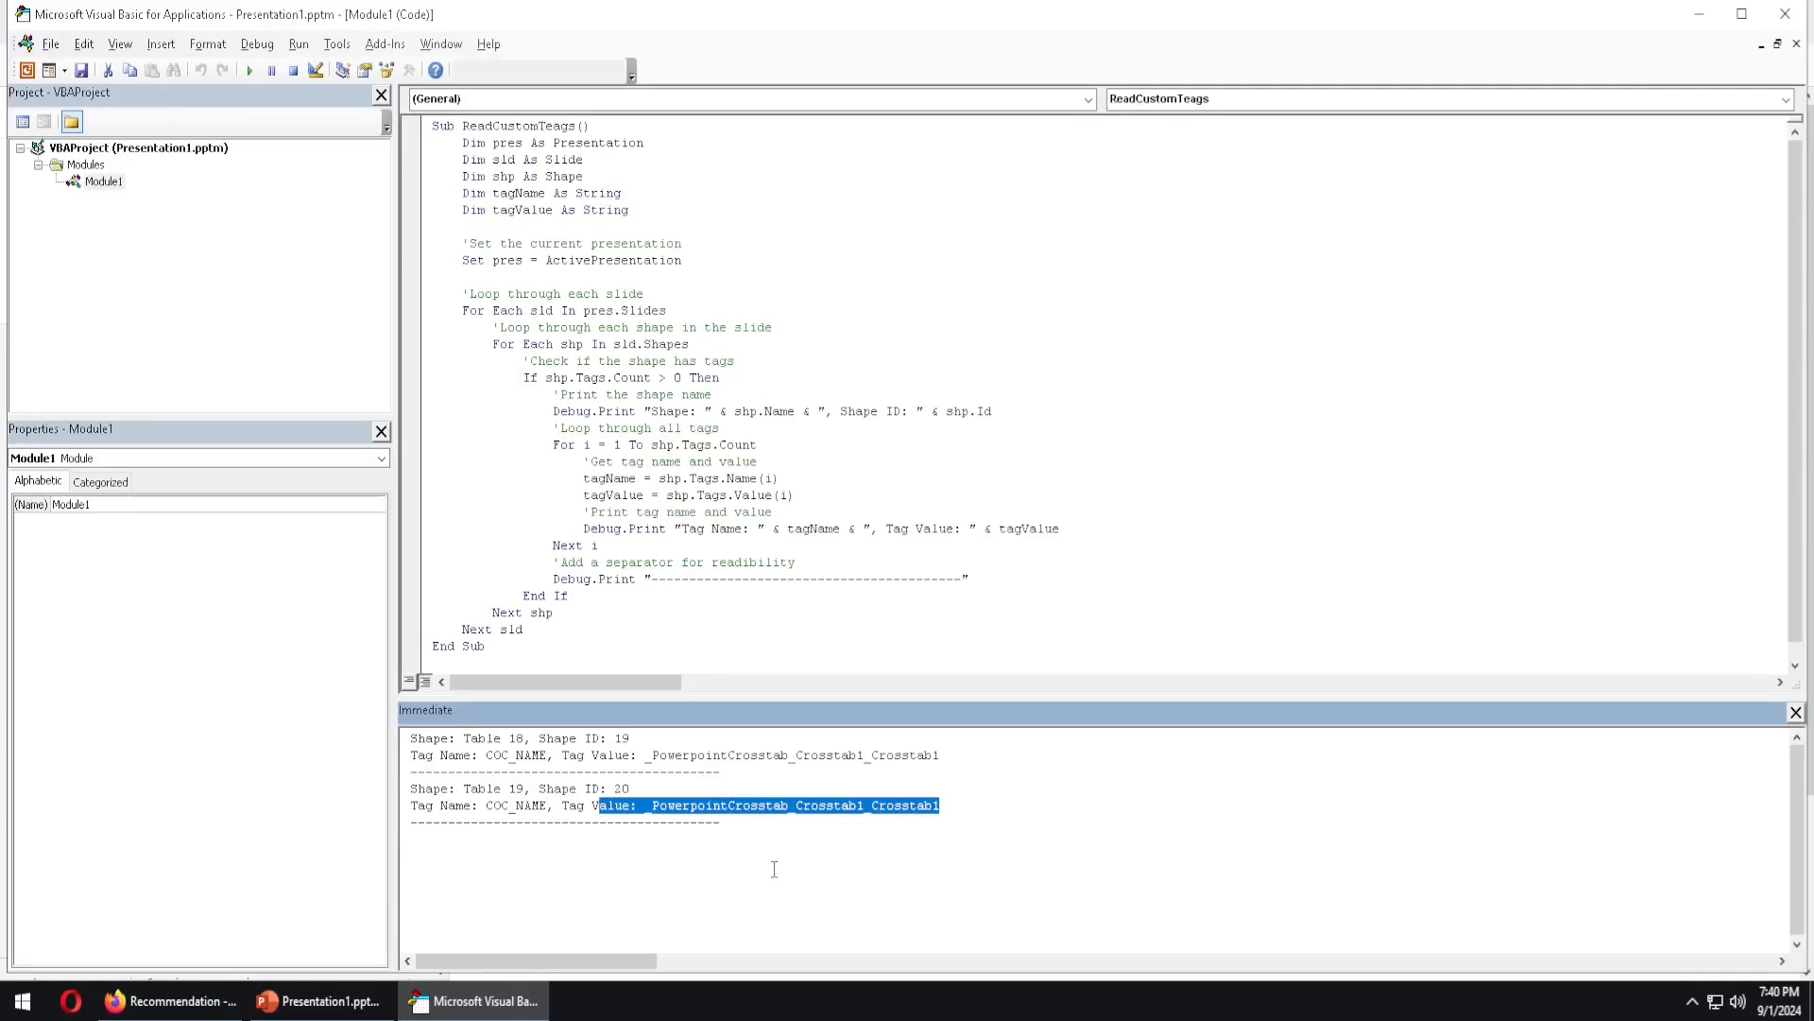